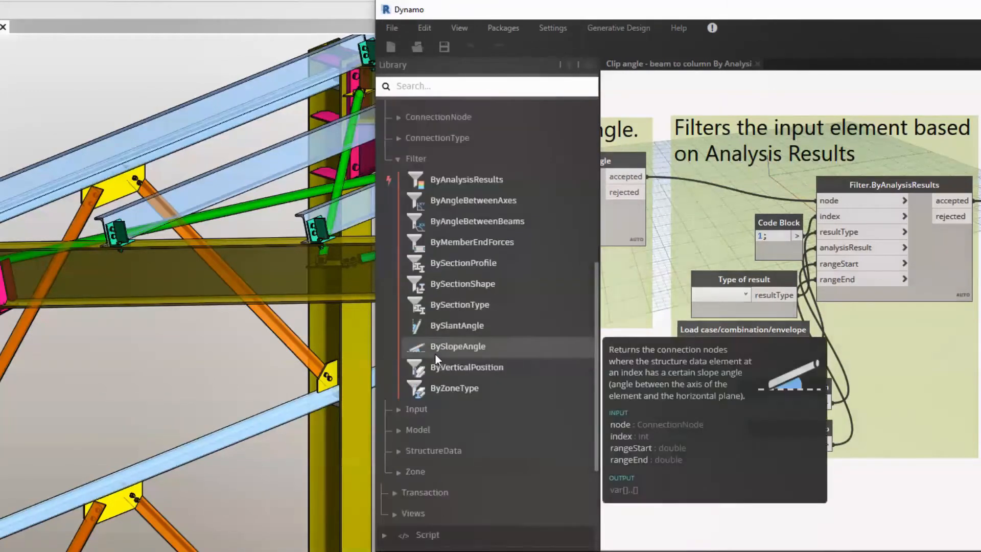
{"action": "mouse_move", "coordinate": [451, 187]}
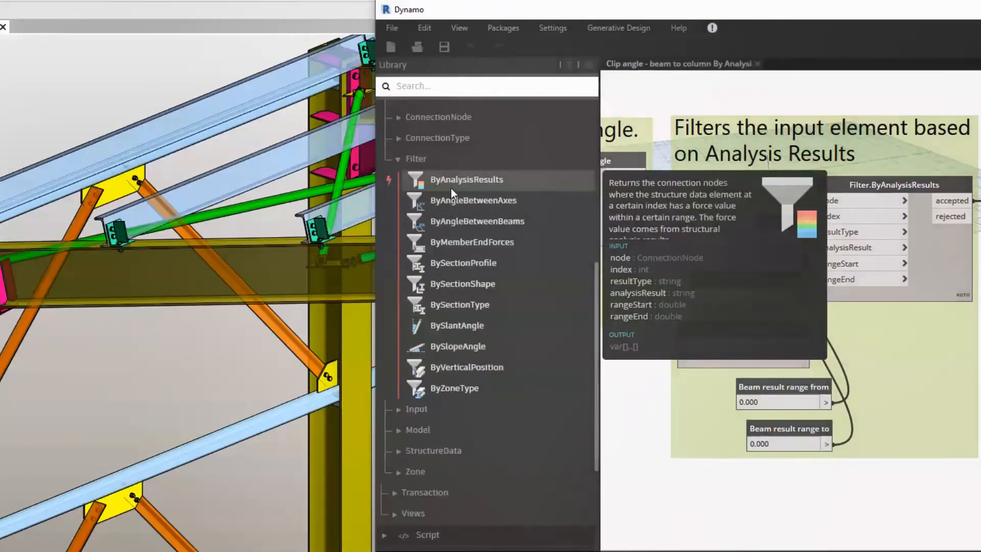
{"action": "left_click", "coordinate": [410, 409]}
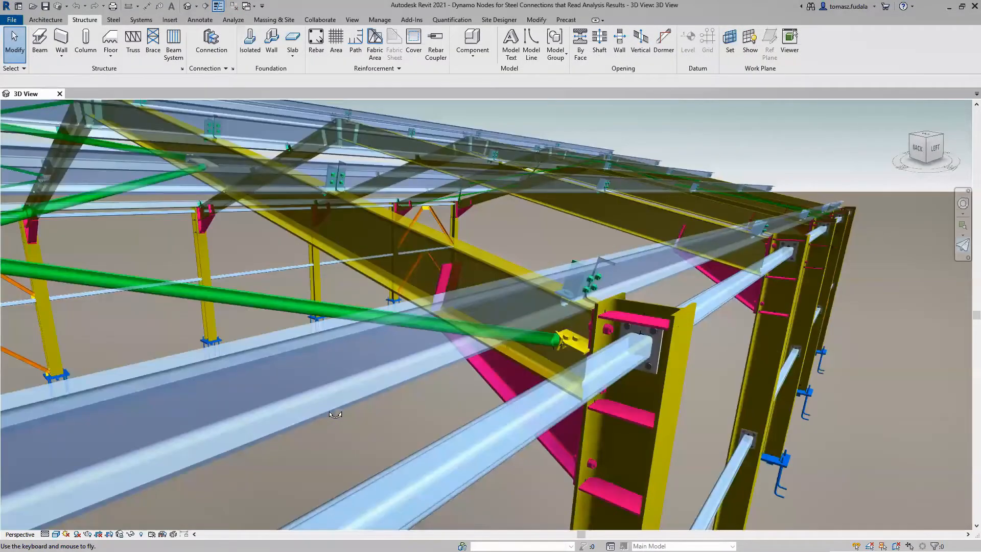
Fly through the 3D steel hall model to examine the connections between the columns, roof beams, purlins and bracing.
{"action": "key", "text": "d"}
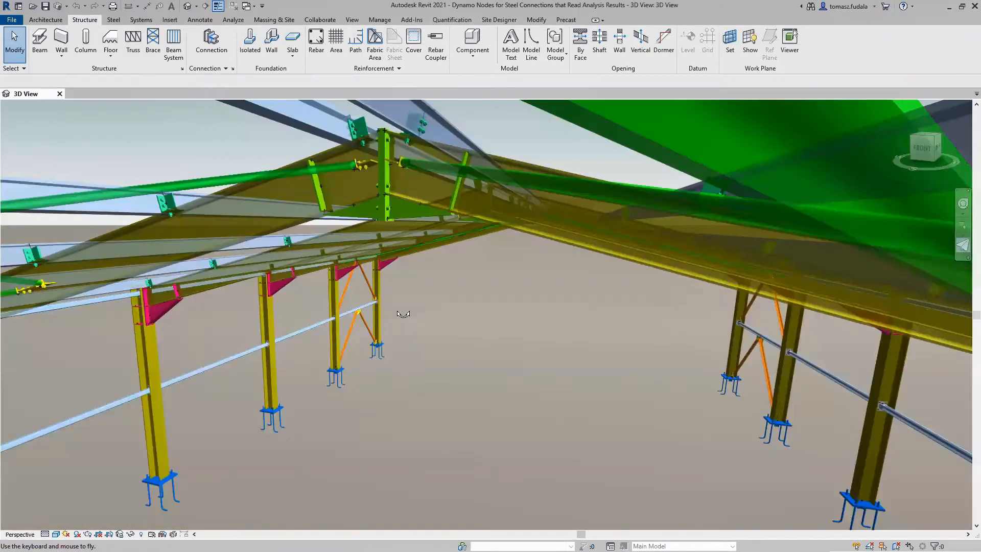
{"action": "key", "text": "w"}
{"action": "key", "text": "w"}
{"action": "left_click_drag", "start_coordinate": [356, 318], "coordinate": [416, 257]}
{"action": "key", "text": "w"}
{"action": "key", "text": "w"}
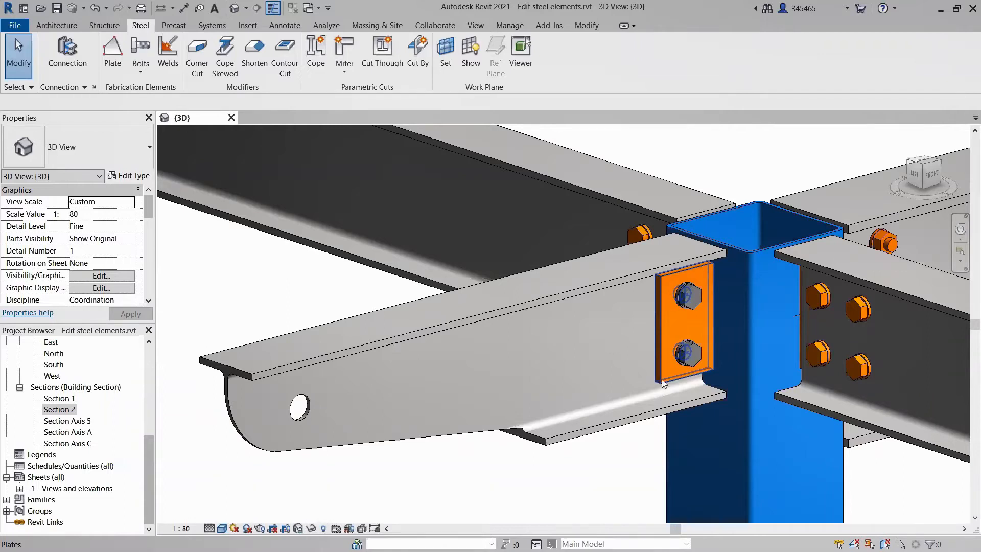
Widen the bolted plate on the cantilever beam's web to about 7 1/4" by moving its outer boundary edge away from the column.
{"action": "left_click", "coordinate": [663, 384]}
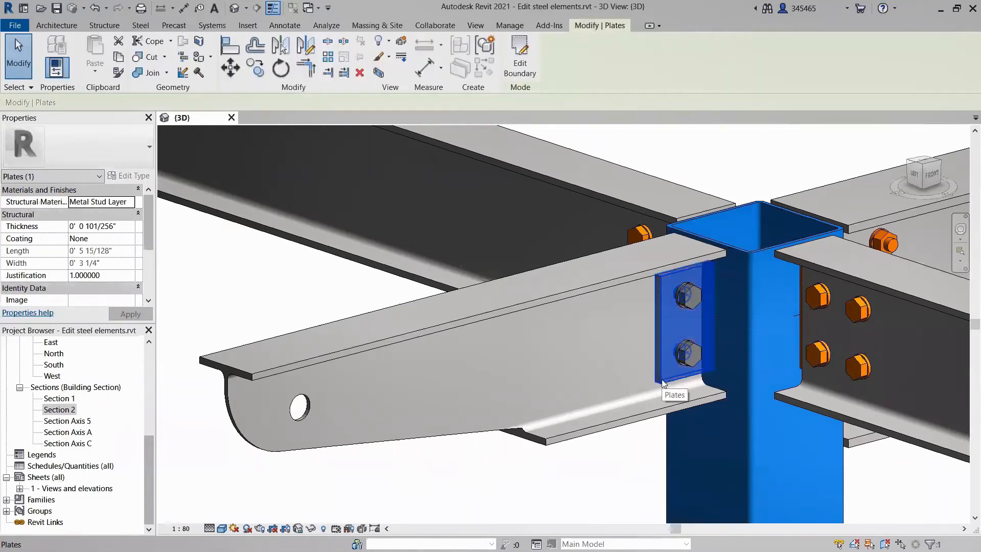
{"action": "left_click", "coordinate": [521, 57]}
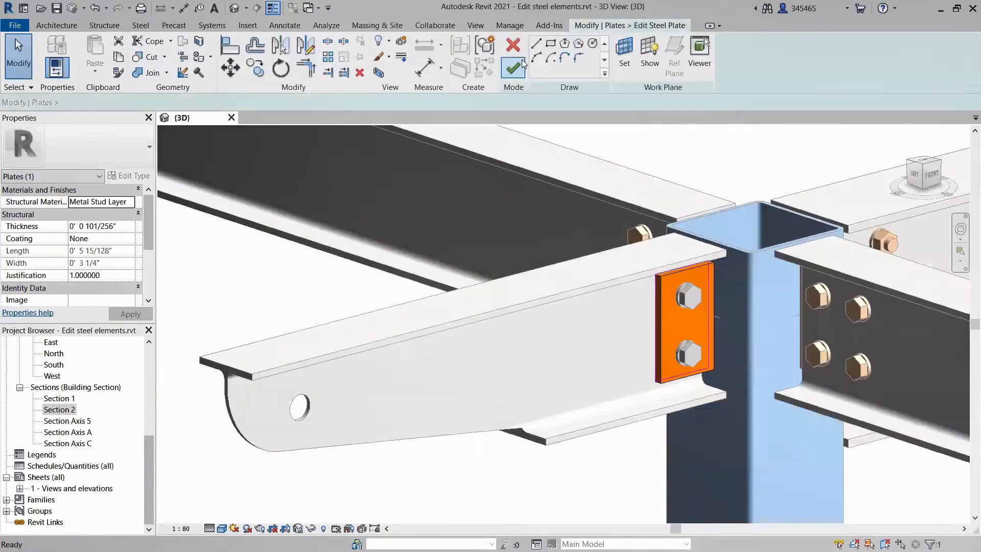
{"action": "left_click", "coordinate": [659, 321]}
{"action": "left_click_drag", "start_coordinate": [660, 328], "coordinate": [593, 340]}
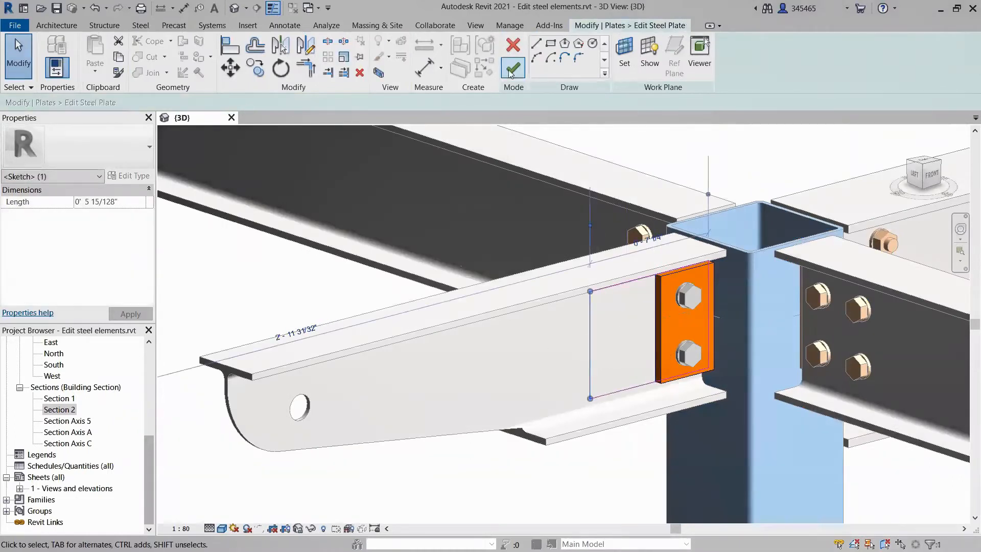
{"action": "left_click", "coordinate": [512, 68]}
{"action": "left_click", "coordinate": [734, 149]}
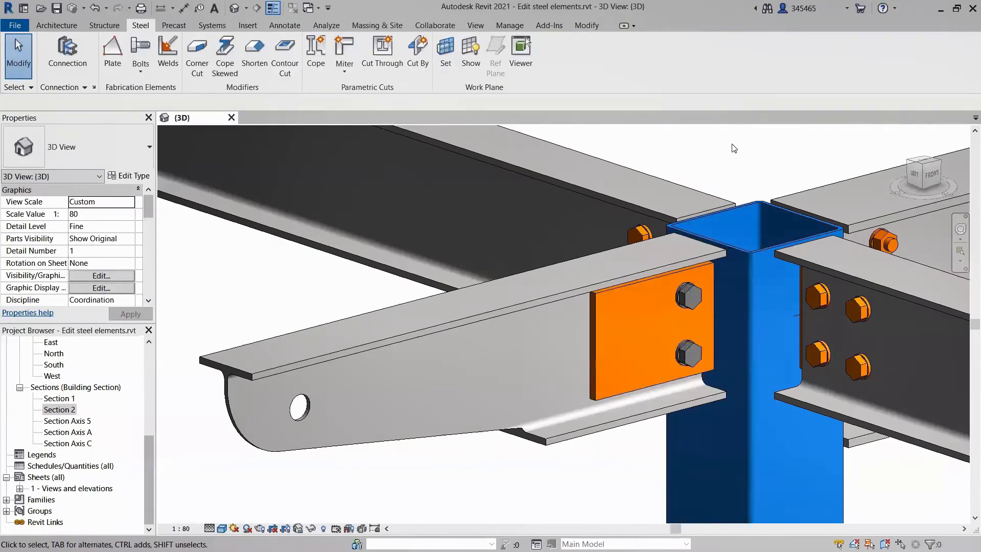
Set the number of bolts on side 1 to 2 for the bolt group on the widened plate.
{"action": "left_click", "coordinate": [689, 298]}
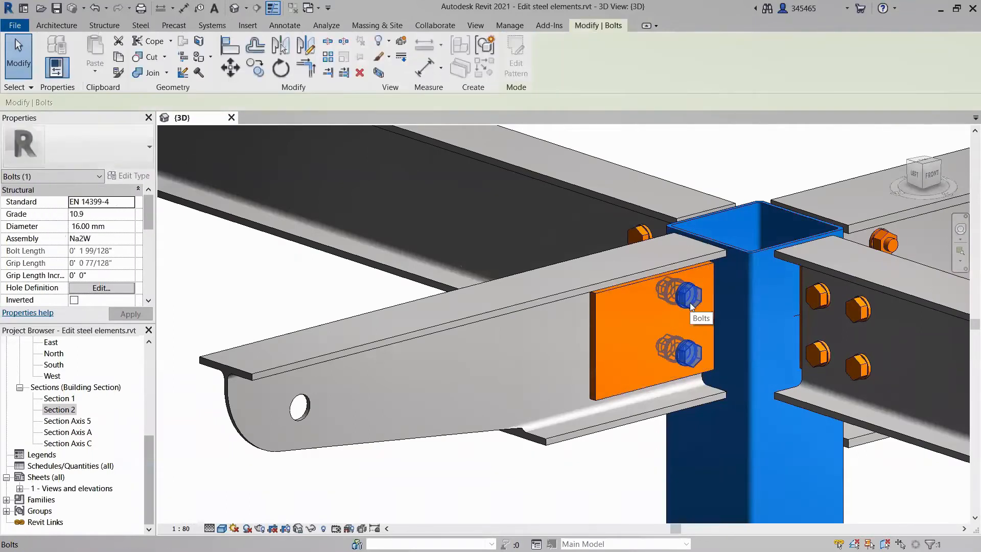
{"action": "left_click_drag", "start_coordinate": [149, 217], "coordinate": [144, 250]}
{"action": "left_click", "coordinate": [91, 241]}
{"action": "type", "text": "2"}
{"action": "left_click", "coordinate": [130, 314]}
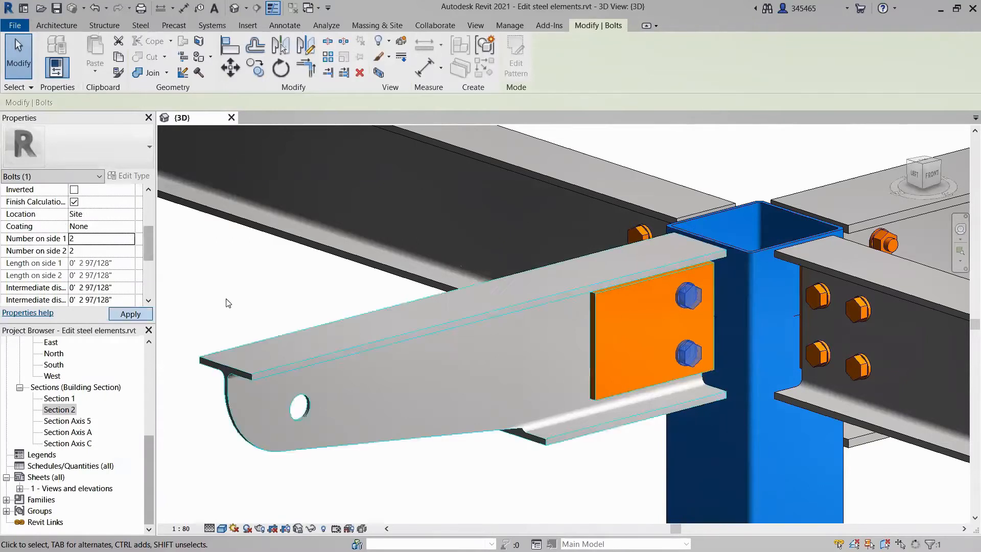
Set the bolt group's first intermediate distance to 4" so the two bolt columns are spaced farther apart.
{"action": "left_click_drag", "start_coordinate": [80, 287], "coordinate": [110, 288]}
{"action": "type", "text": "4"}
{"action": "left_click", "coordinate": [131, 314]}
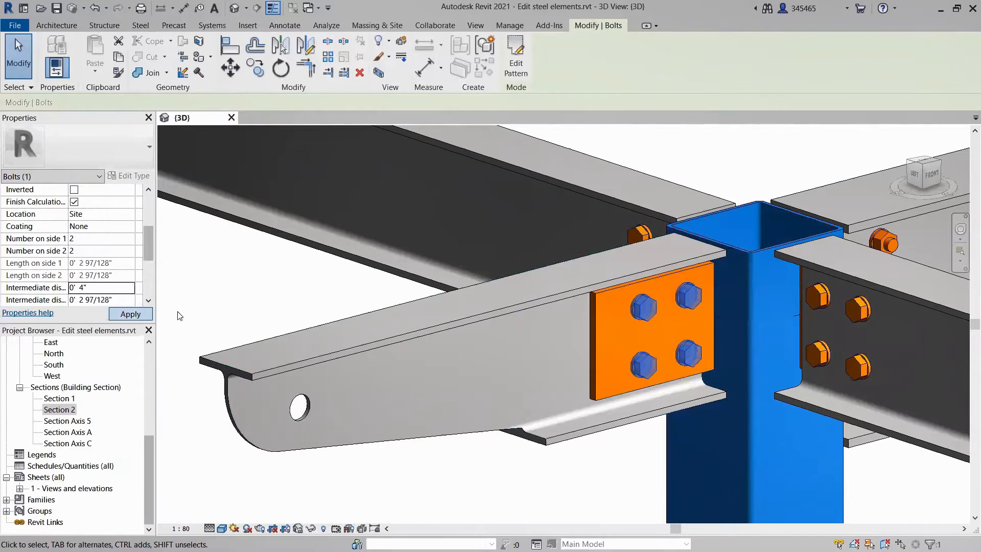
{"action": "left_click", "coordinate": [250, 300]}
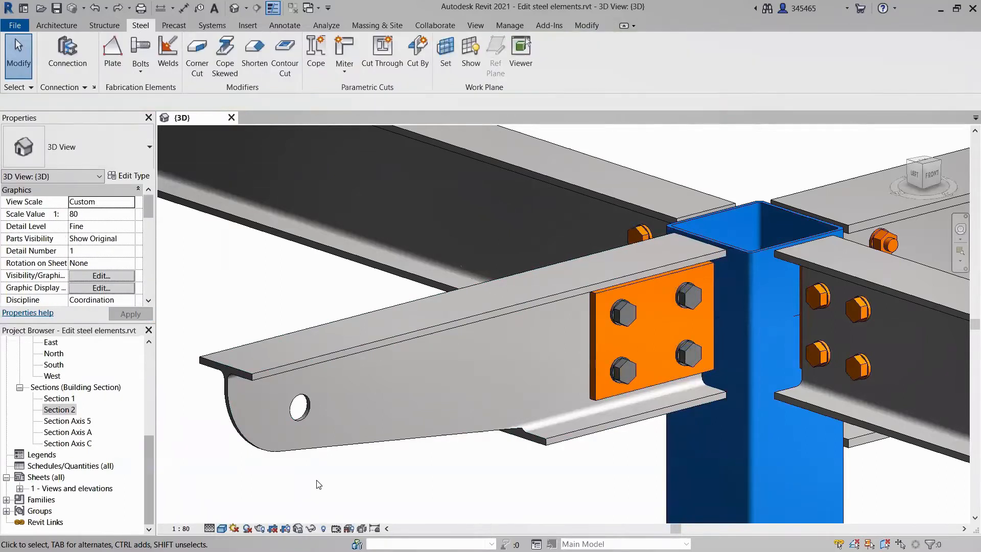
Edit the beam's contour cut, moving its short vertical edge toward the column-free side of the plate and extending it to about 2 1/4".
{"action": "left_click", "coordinate": [329, 451]}
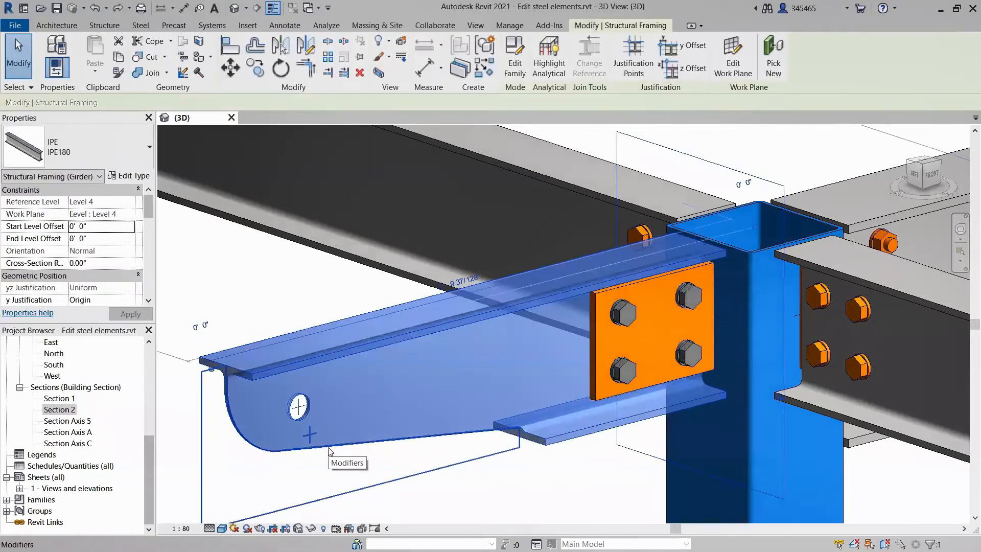
{"action": "left_click", "coordinate": [330, 451]}
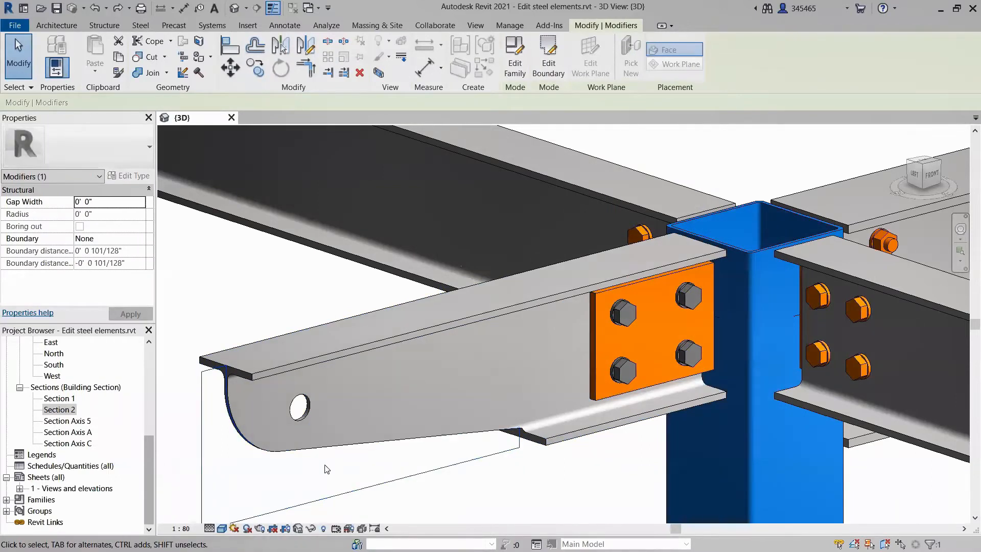
{"action": "left_click", "coordinate": [543, 65]}
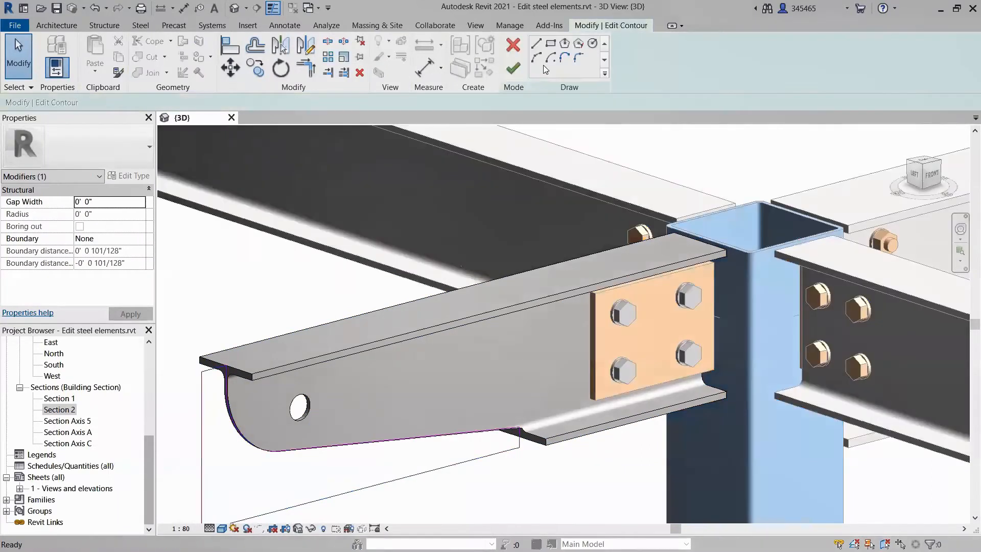
{"action": "left_click", "coordinate": [519, 441]}
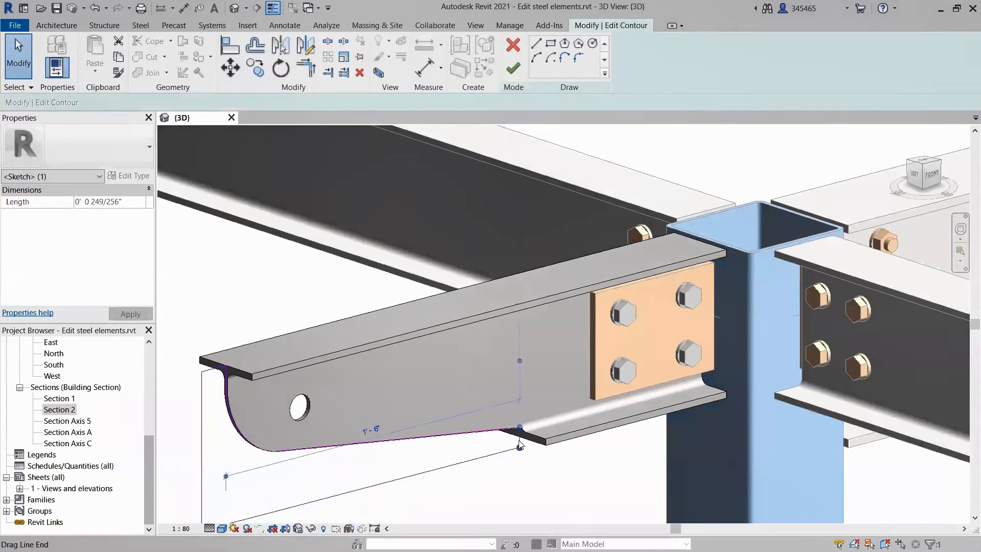
{"action": "left_click_drag", "start_coordinate": [519, 447], "coordinate": [474, 457]}
{"action": "mouse_move", "coordinate": [519, 428]}
{"action": "left_mouse_down"}
{"action": "mouse_move", "coordinate": [467, 419]}
{"action": "mouse_move", "coordinate": [473, 412]}
{"action": "left_mouse_up"}
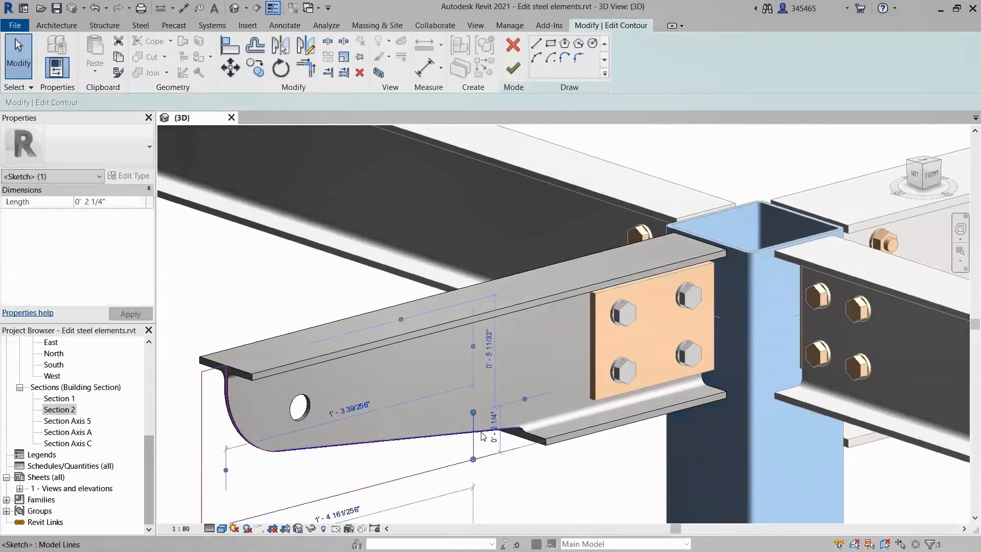
{"action": "left_click", "coordinate": [496, 454]}
{"action": "left_click", "coordinate": [496, 455]}
{"action": "left_click_drag", "start_coordinate": [520, 448], "coordinate": [473, 460]}
{"action": "left_click", "coordinate": [503, 462]}
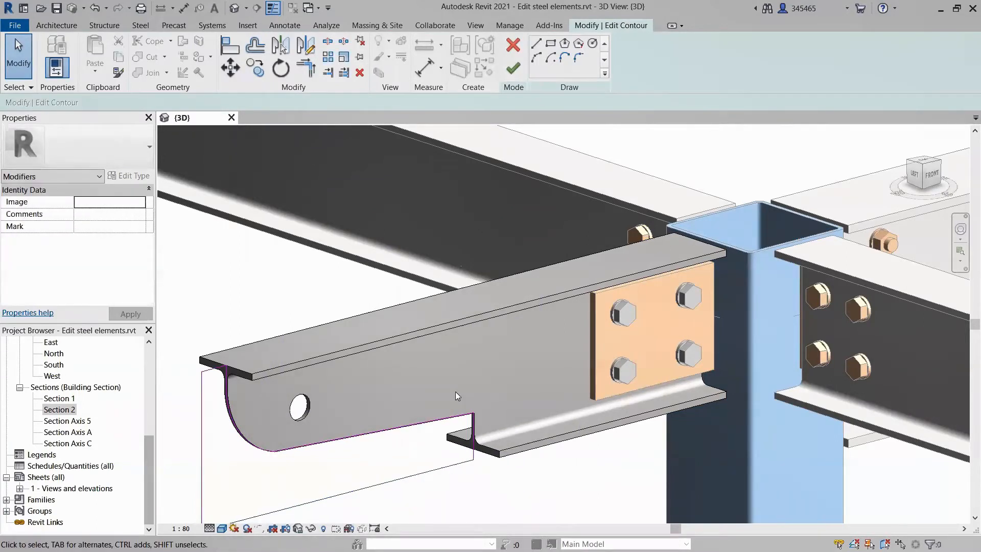
Draw a three-point arc across the inner corner of the contour cut, between its sloped and vertical edges.
{"action": "left_click", "coordinate": [537, 57]}
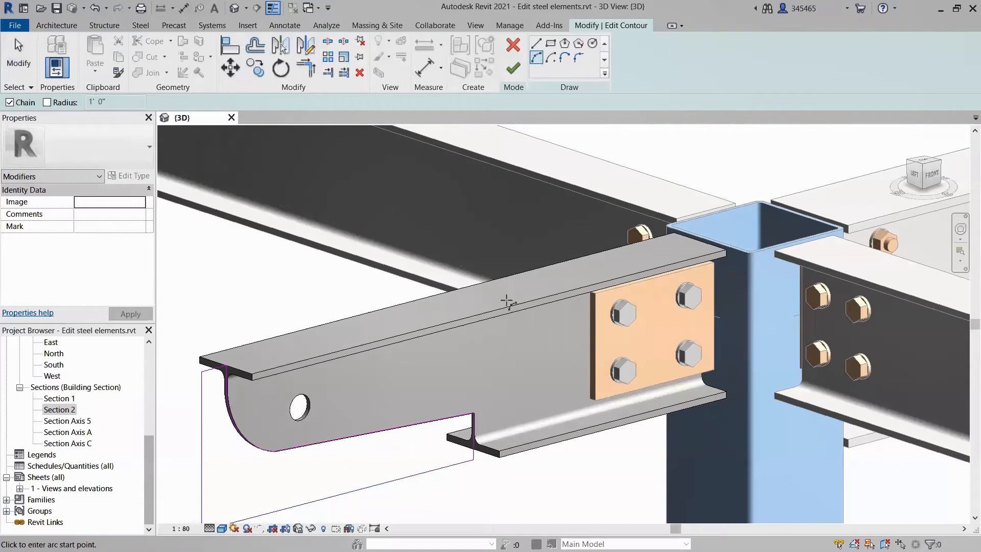
{"action": "left_click", "coordinate": [455, 417]}
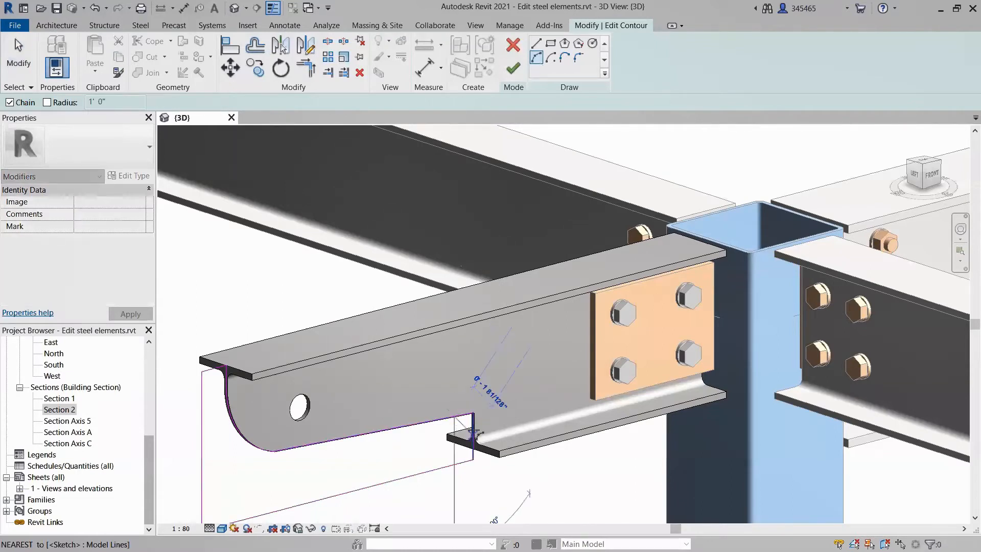
{"action": "left_click", "coordinate": [473, 430]}
{"action": "left_click", "coordinate": [469, 423]}
{"action": "key", "text": "Escape"}
{"action": "key", "text": "Escape"}
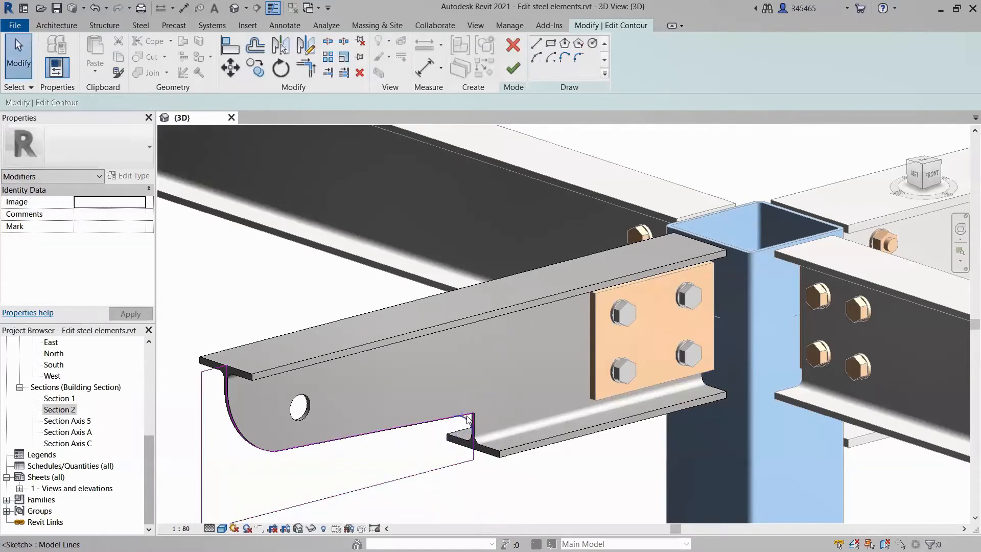
Shorten the contour lines at the inner corner to meet the arc, and finish the contour edit.
{"action": "left_click", "coordinate": [467, 415]}
{"action": "mouse_move", "coordinate": [472, 413]}
{"action": "left_mouse_down"}
{"action": "mouse_move", "coordinate": [458, 416]}
{"action": "mouse_move", "coordinate": [474, 435]}
{"action": "left_mouse_up"}
{"action": "left_click", "coordinate": [473, 449]}
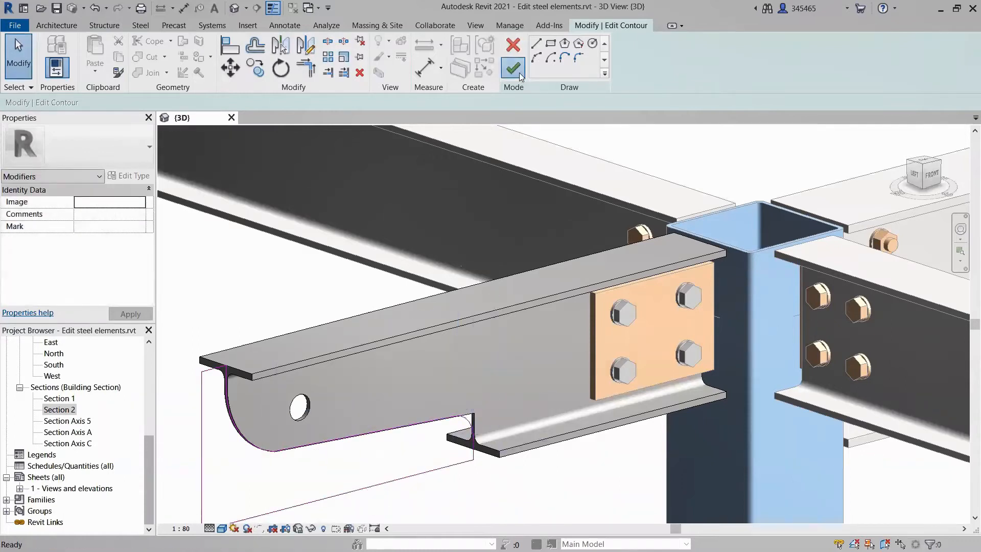
{"action": "left_click", "coordinate": [513, 68]}
{"action": "left_click", "coordinate": [515, 495]}
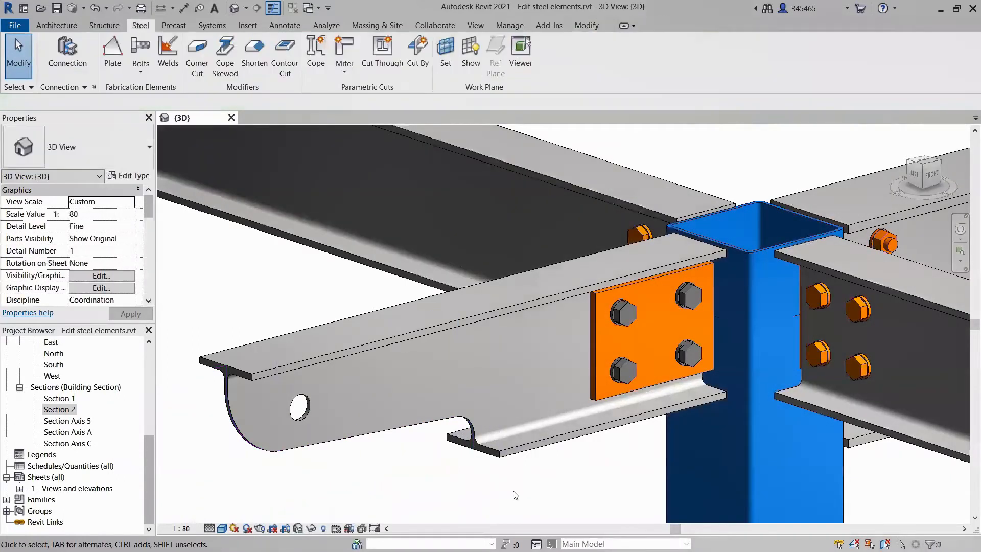
Edit the boundary of the round hole at the beam's free end, setting its radius to 1".
{"action": "scroll", "coordinate": [307, 409], "scroll_direction": "up", "scroll_amount": 4}
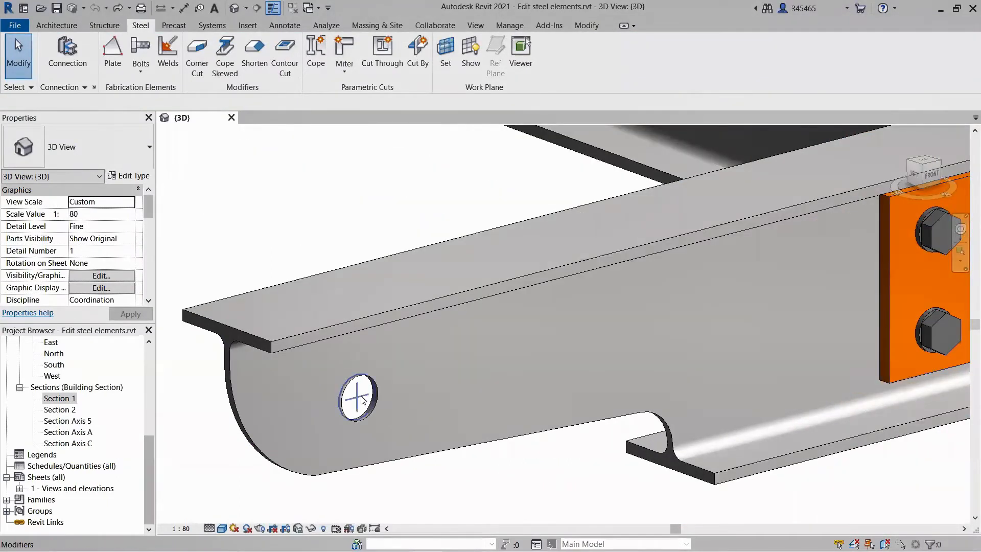
{"action": "left_click", "coordinate": [362, 401]}
{"action": "double_click", "coordinate": [362, 400]}
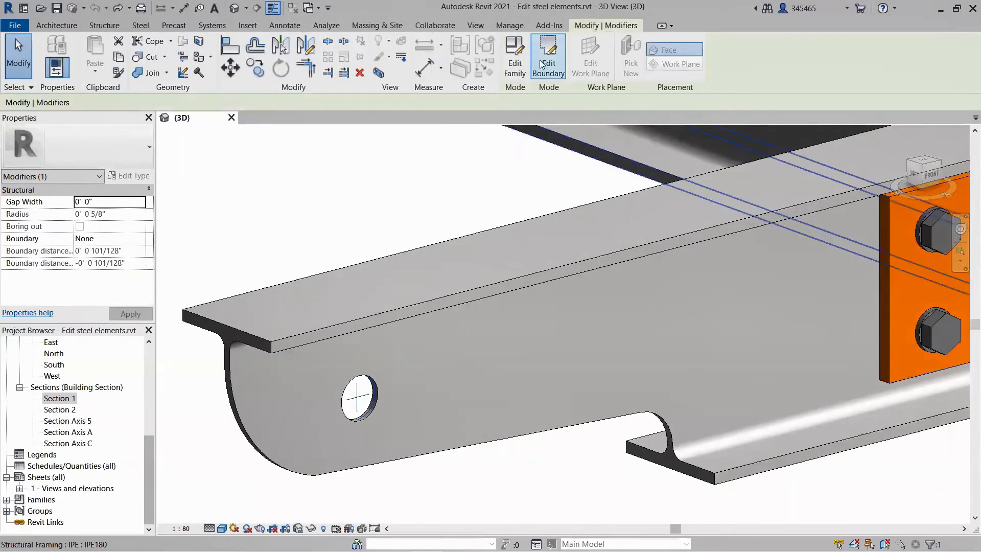
{"action": "left_click", "coordinate": [375, 393]}
{"action": "left_click", "coordinate": [357, 383]}
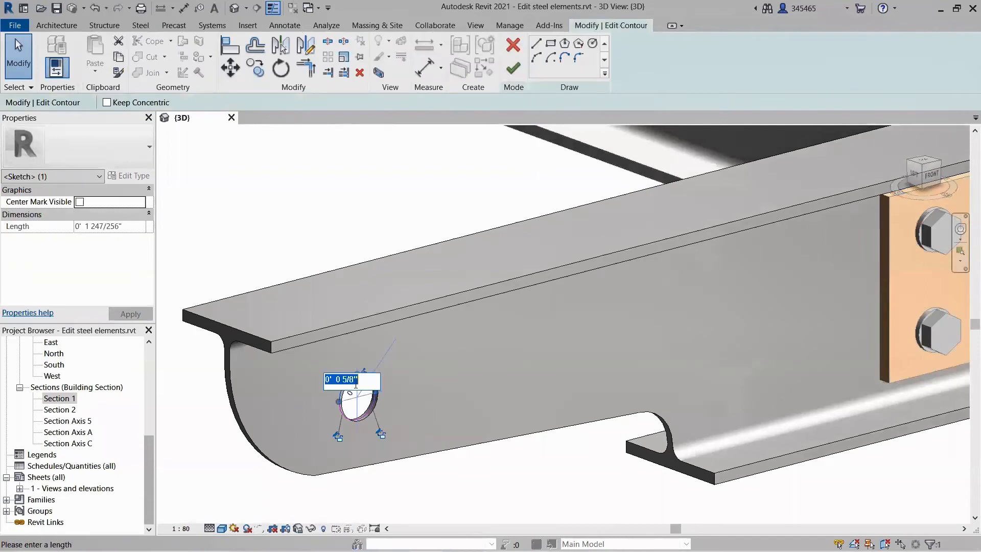
{"action": "type", "text": "1\""}
{"action": "key", "text": "Return"}
{"action": "left_click", "coordinate": [514, 68]}
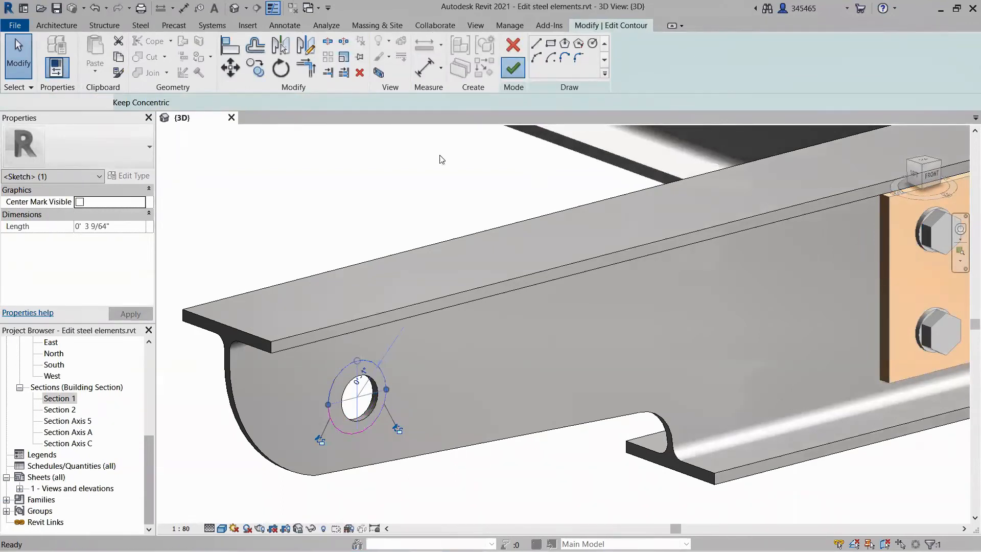
{"action": "left_click", "coordinate": [427, 164]}
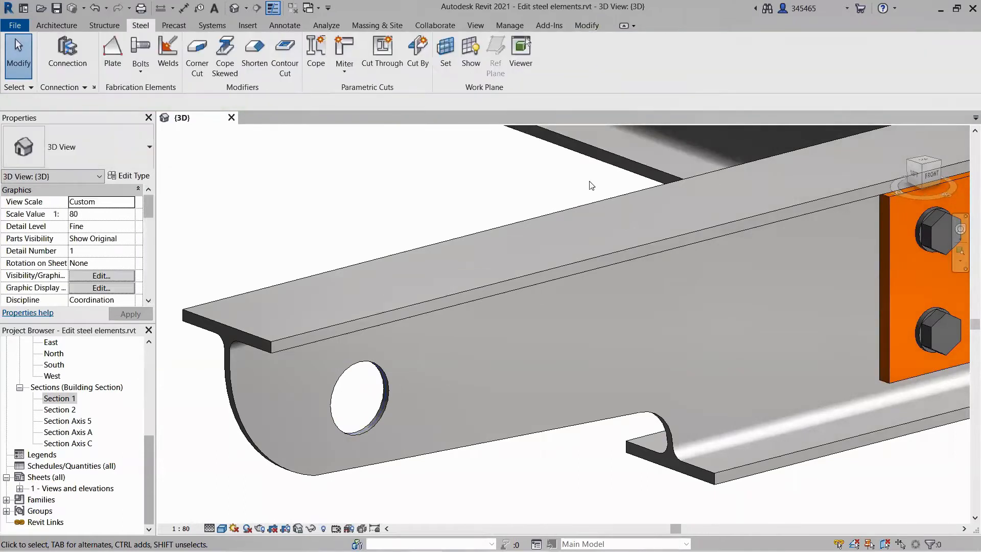
{"action": "scroll", "coordinate": [591, 184], "scroll_direction": "down", "scroll_amount": 5}
{"action": "middle_click_drag", "start_coordinate": [592, 185], "coordinate": [447, 306]}
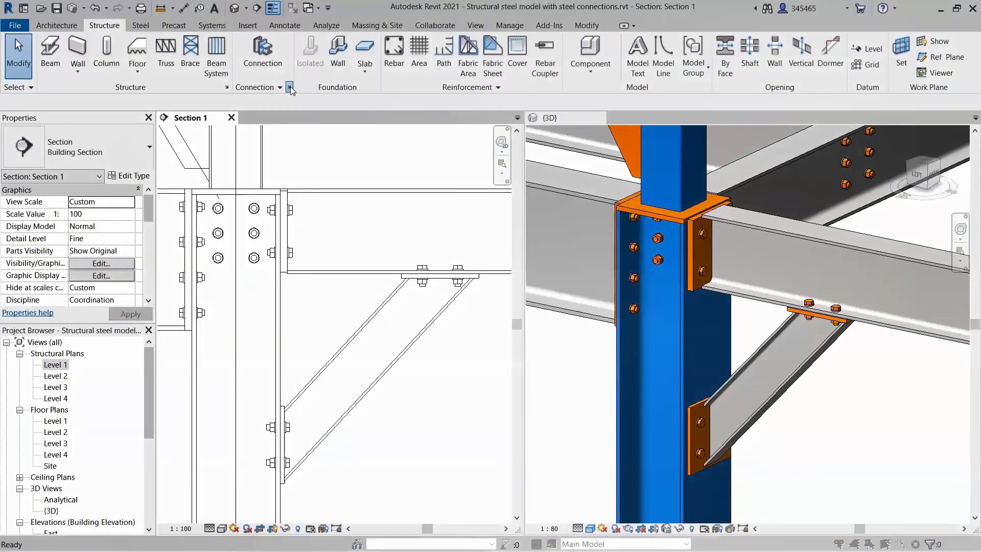
Load the Stiffener connection from the Plates at beam group in the structural connection settings.
{"action": "left_click", "coordinate": [290, 88]}
{"action": "left_click", "coordinate": [529, 196]}
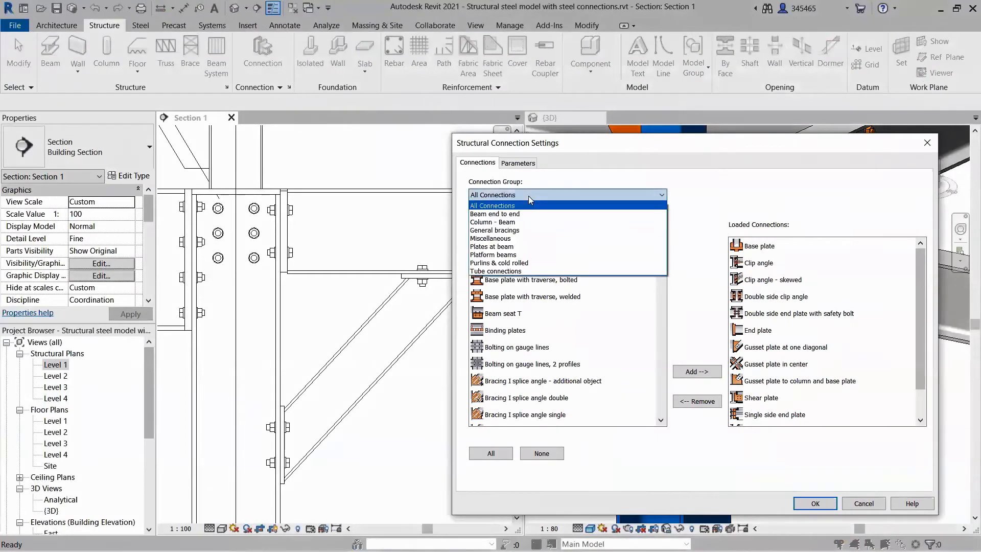
{"action": "left_click", "coordinate": [492, 246]}
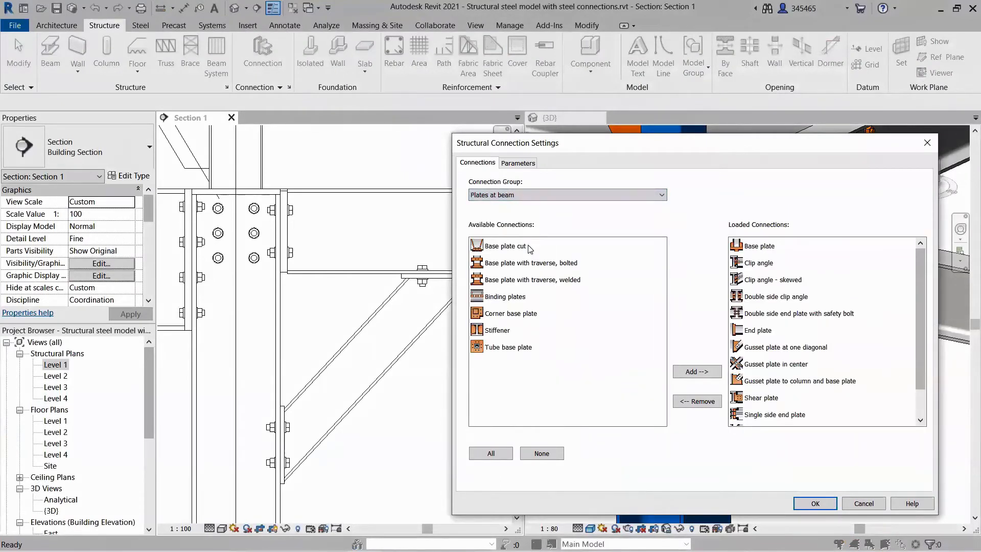
{"action": "left_click", "coordinate": [506, 333]}
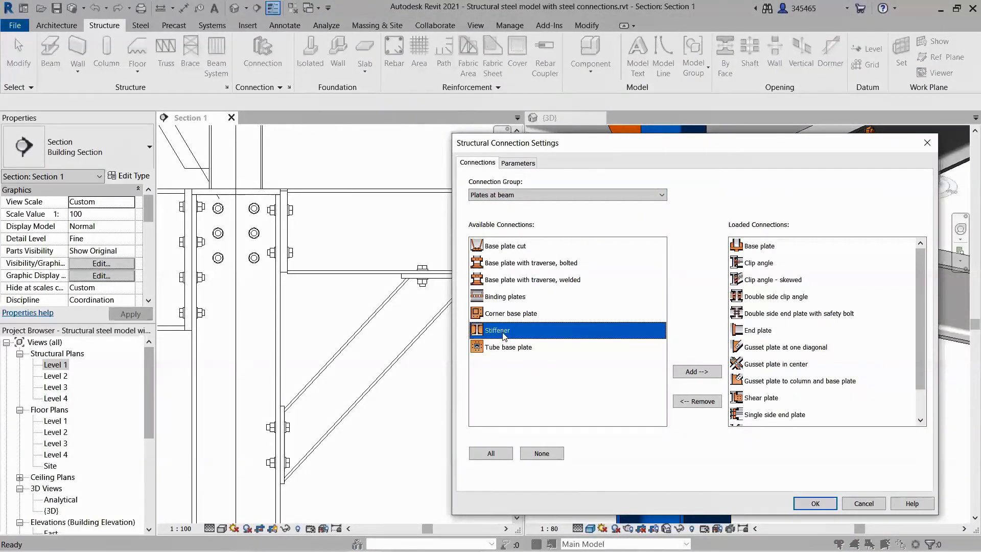
{"action": "left_click", "coordinate": [690, 372]}
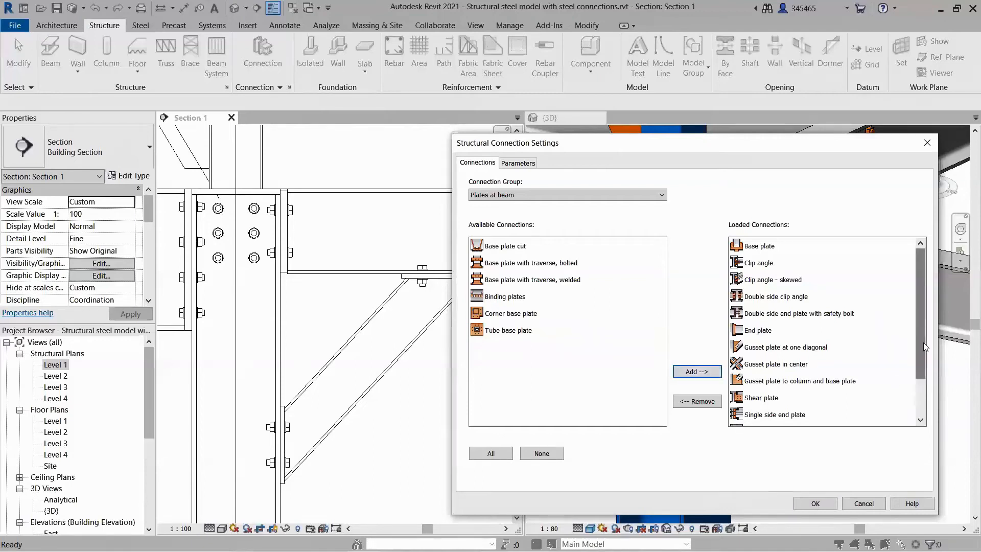
{"action": "scroll", "coordinate": [924, 351], "scroll_direction": "down", "scroll_amount": 1}
{"action": "left_click", "coordinate": [853, 380]}
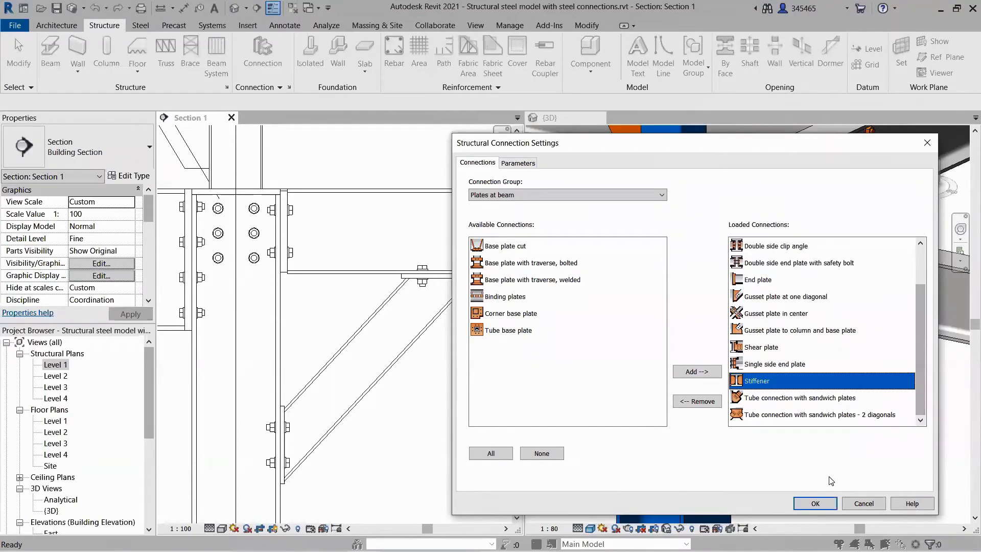
{"action": "left_click", "coordinate": [817, 503]}
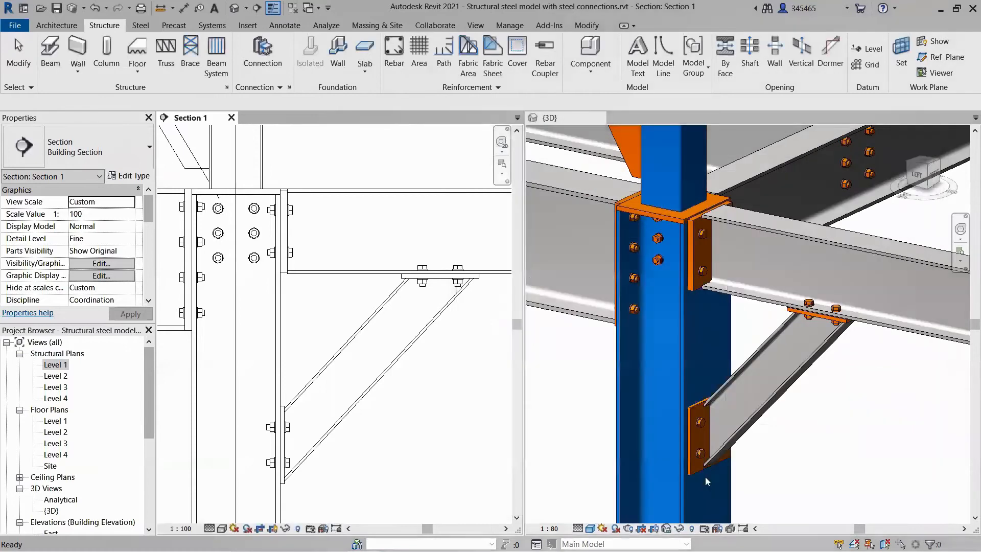
Place a Stiffener connection on the HEA260 column, level with the upper edge of the diagonal brace's lower end.
{"action": "left_click", "coordinate": [263, 54]}
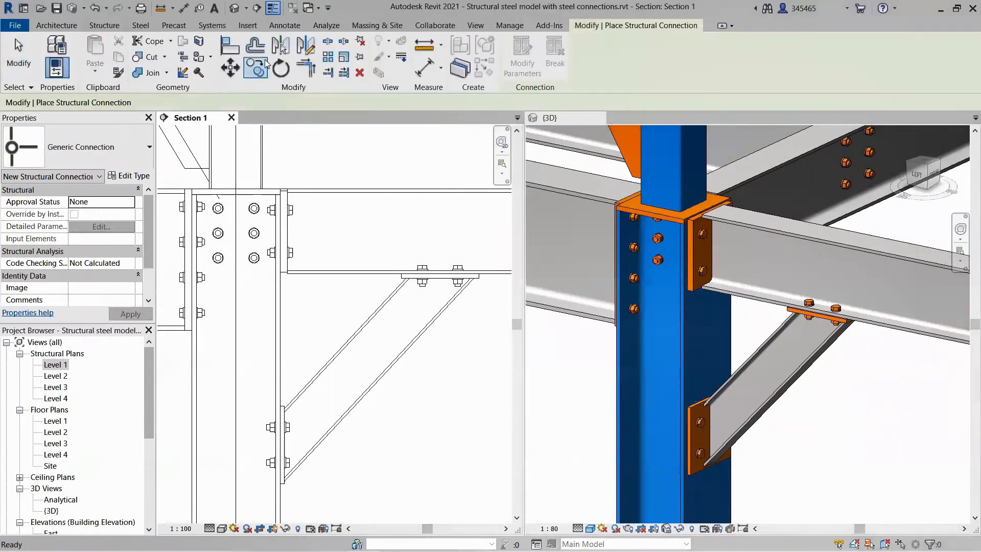
{"action": "left_click", "coordinate": [149, 148]}
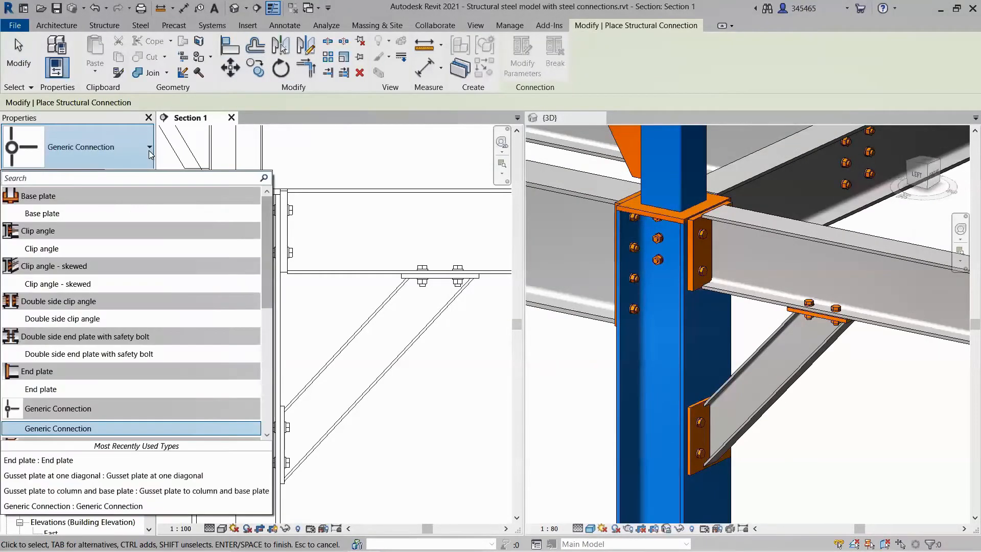
{"action": "scroll", "coordinate": [268, 305], "scroll_direction": "down", "scroll_amount": 1}
{"action": "left_click_drag", "start_coordinate": [269, 305], "coordinate": [265, 383]}
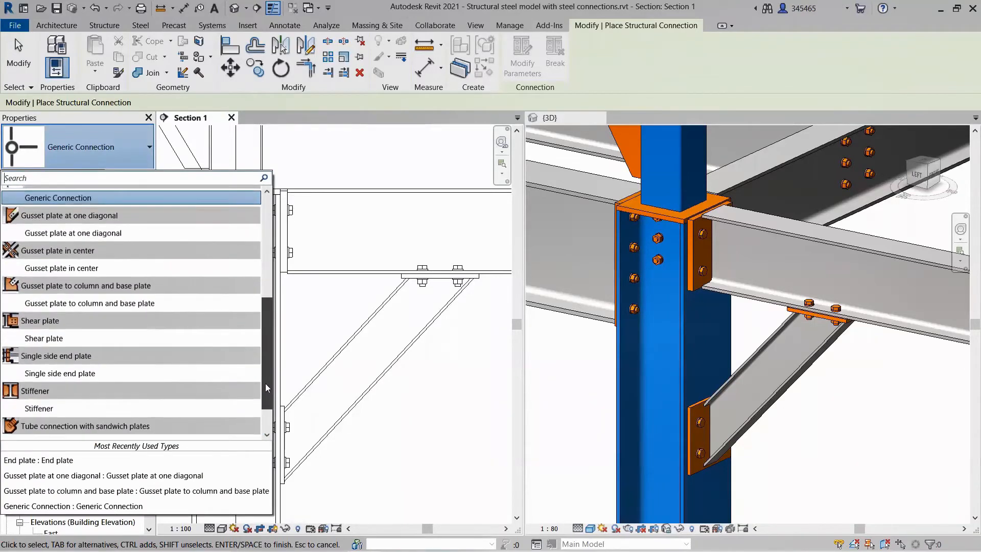
{"action": "left_click", "coordinate": [82, 408]}
{"action": "left_click", "coordinate": [210, 398]}
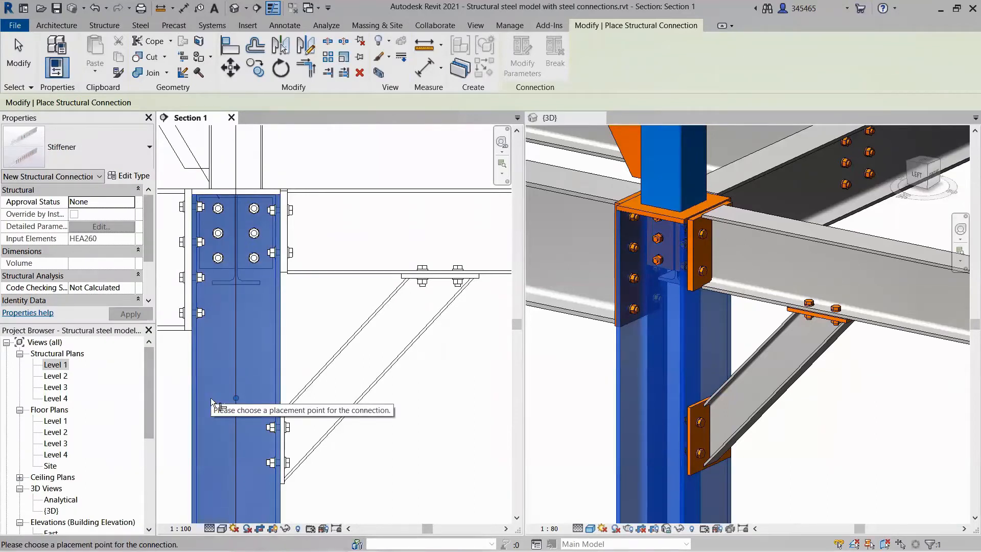
{"action": "left_click", "coordinate": [286, 416]}
{"action": "left_click", "coordinate": [289, 413]}
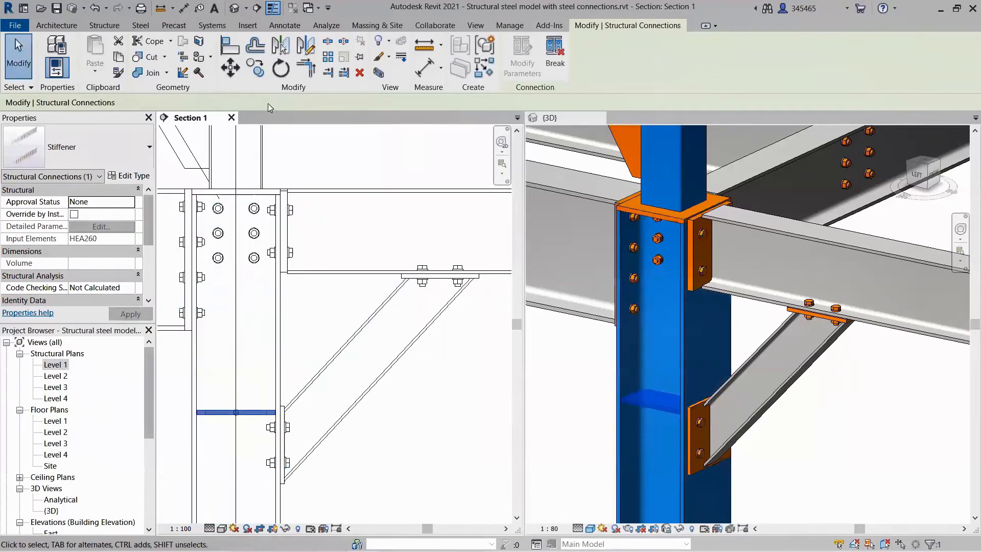
Copy the column stiffener down to the lower edge of the diagonal brace.
{"action": "left_click", "coordinate": [258, 77]}
{"action": "left_click", "coordinate": [284, 413]}
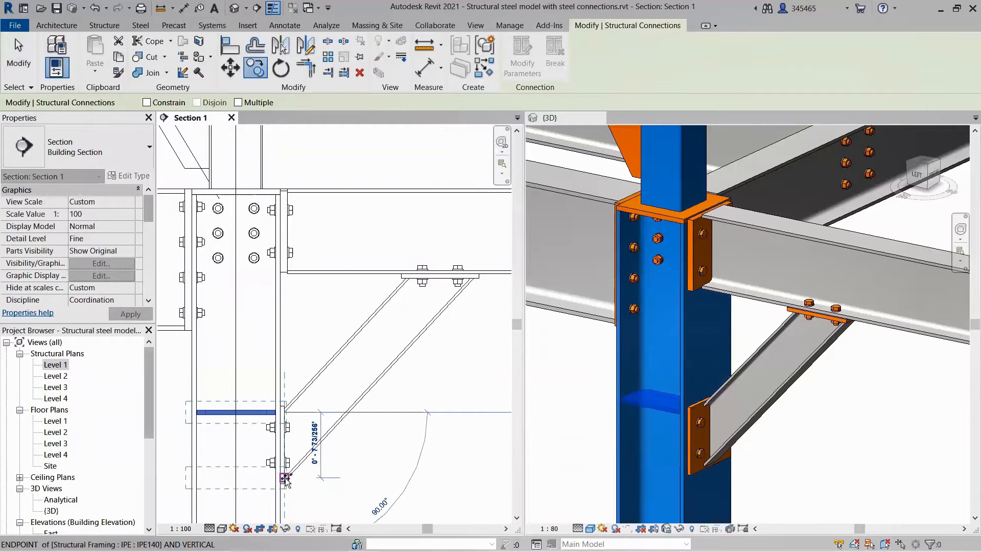
{"action": "left_click", "coordinate": [285, 478]}
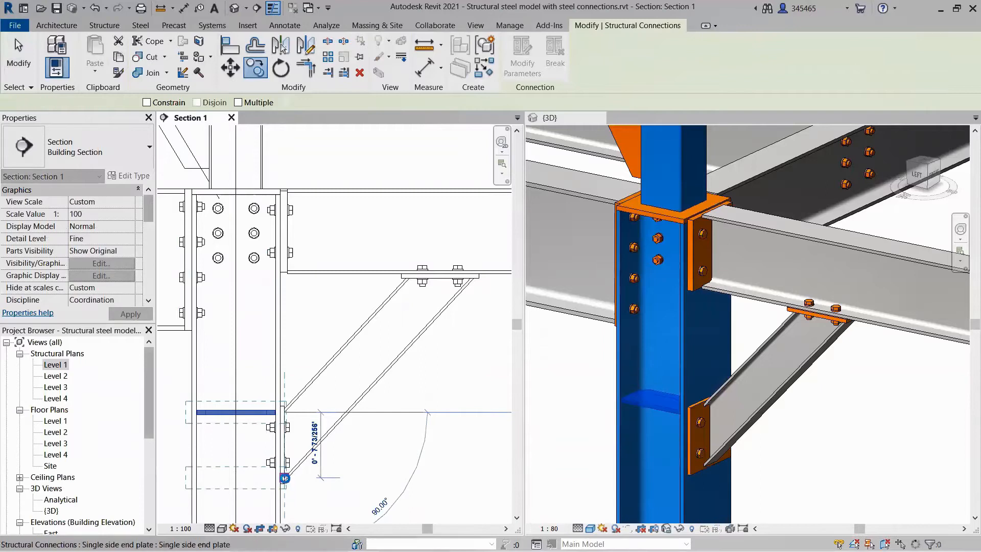
{"action": "left_click", "coordinate": [358, 483]}
Try the HEA300 type on the stiffened column and undo the type change.
{"action": "left_click", "coordinate": [284, 506]}
{"action": "left_click", "coordinate": [139, 162]}
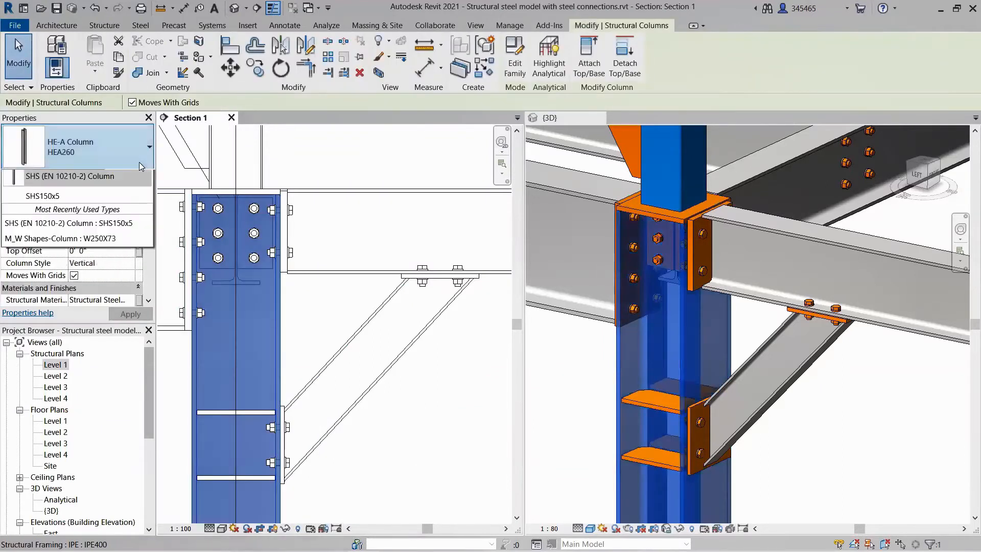
{"action": "left_click", "coordinate": [94, 232]}
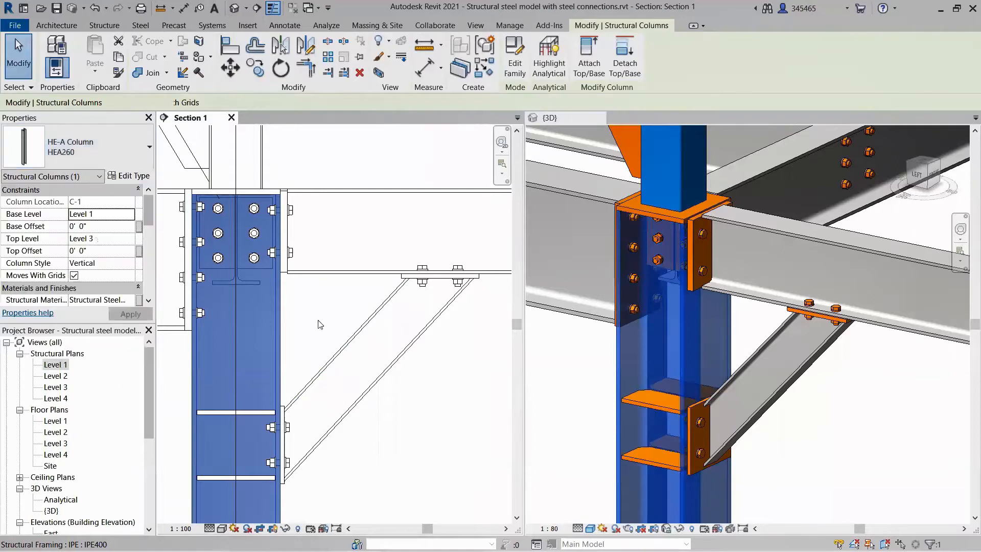
{"action": "left_click", "coordinate": [317, 321]}
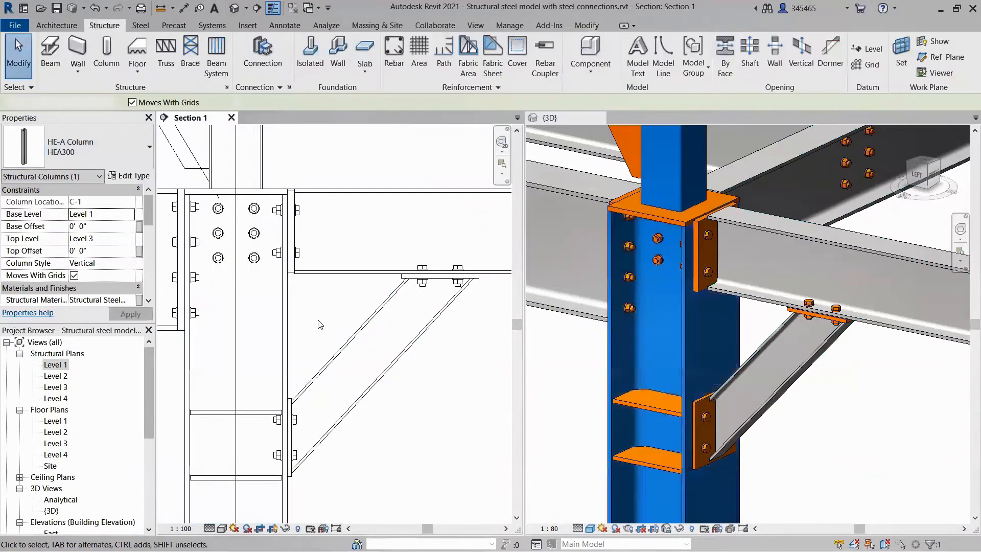
{"action": "left_click", "coordinate": [94, 9]}
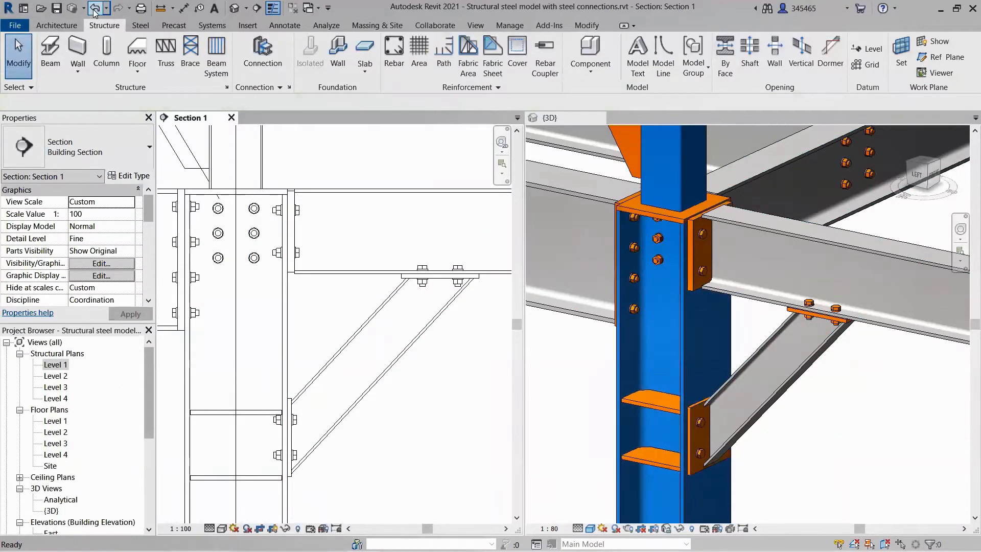
Place a Stiffener connection on the IPE240 beam, in line with the outer edge of the diagonal brace's upper end.
{"action": "left_click", "coordinate": [266, 59]}
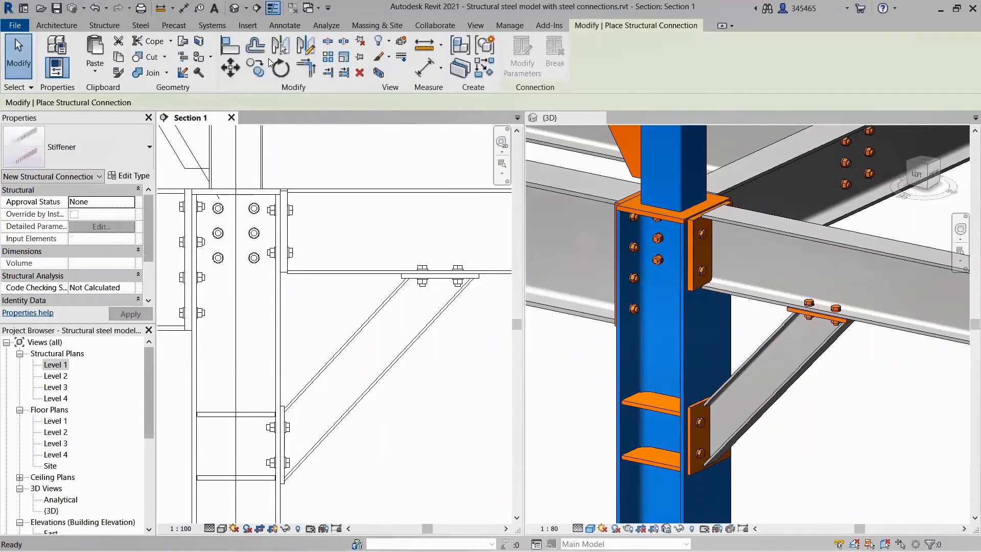
{"action": "left_click", "coordinate": [398, 193]}
{"action": "left_click", "coordinate": [409, 279]}
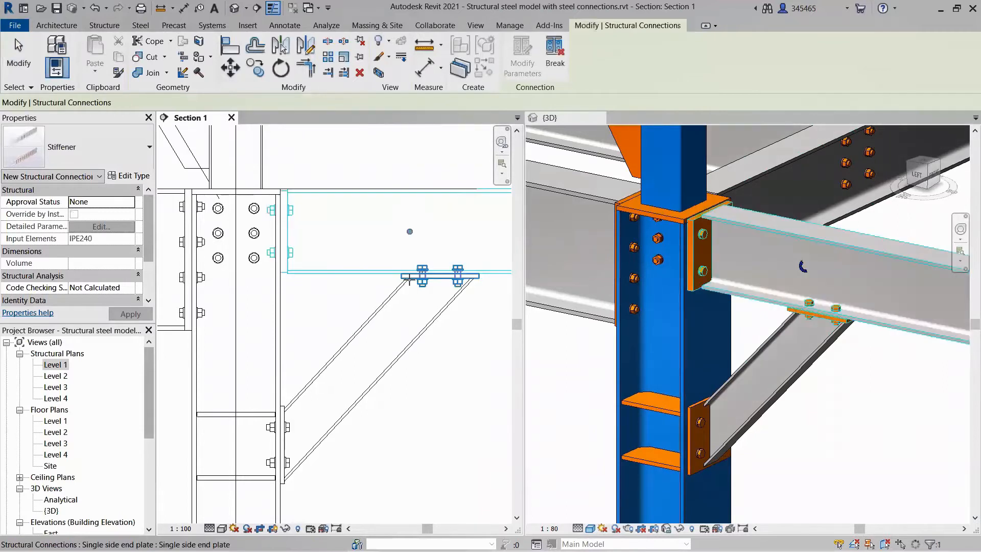
Duplicate the beam stiffener's type with the name "Stiffener - half size".
{"action": "left_click", "coordinate": [135, 177]}
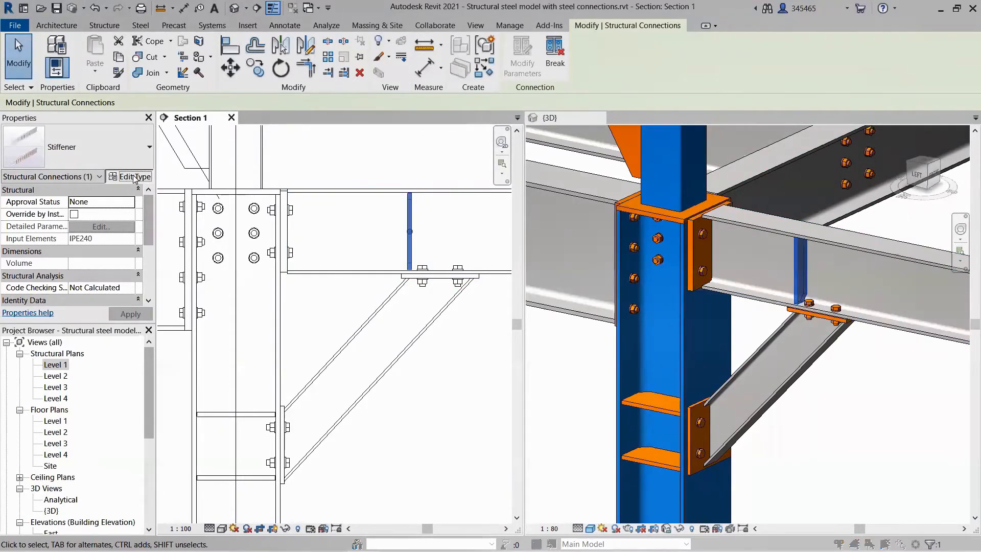
{"action": "left_click", "coordinate": [298, 187]}
{"action": "left_click", "coordinate": [197, 324]}
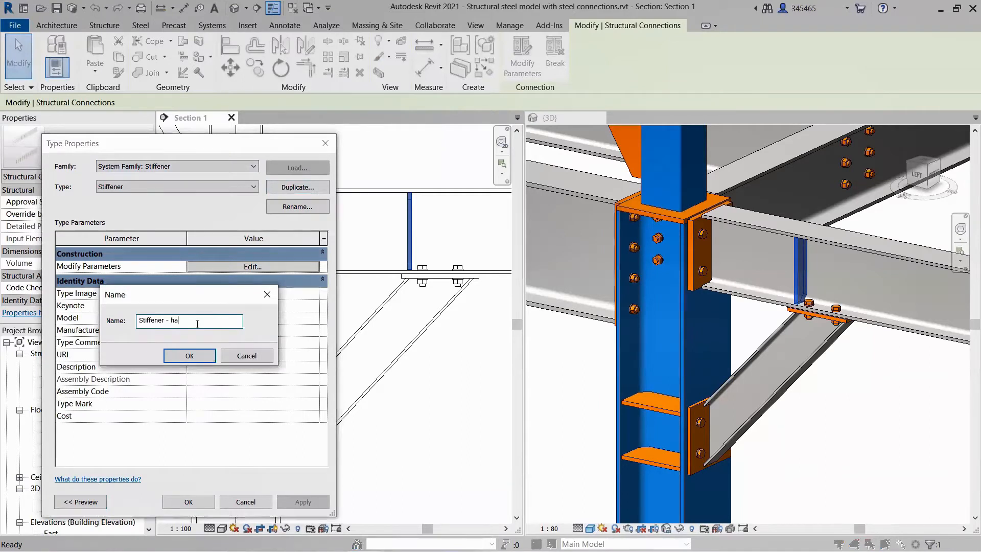
{"action": "left_click", "coordinate": [189, 356]}
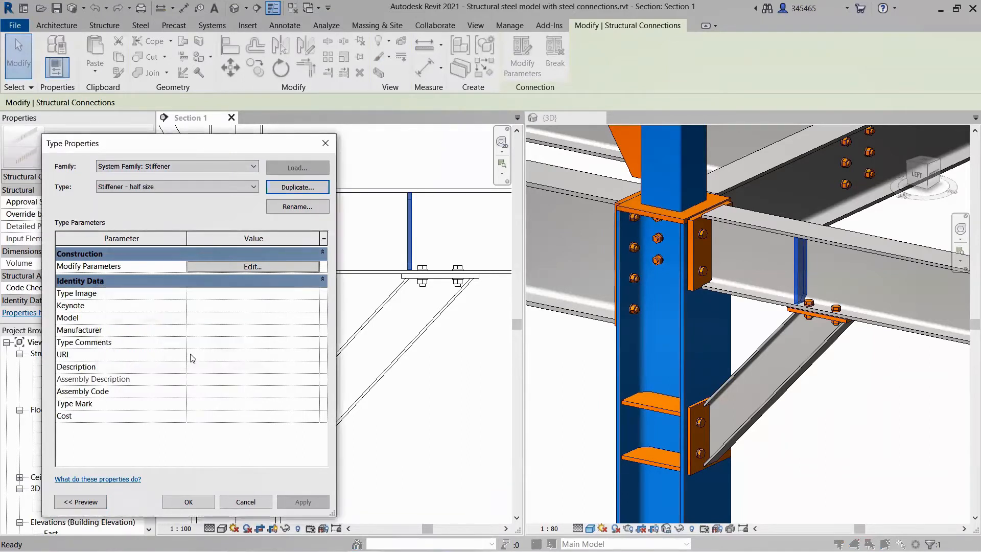
Set the half-size stiffener's plate height to half and its position to bottom.
{"action": "left_click", "coordinate": [256, 267]}
{"action": "left_click", "coordinate": [250, 230]}
{"action": "left_click", "coordinate": [225, 248]}
{"action": "left_click", "coordinate": [238, 247]}
{"action": "left_click", "coordinate": [236, 265]}
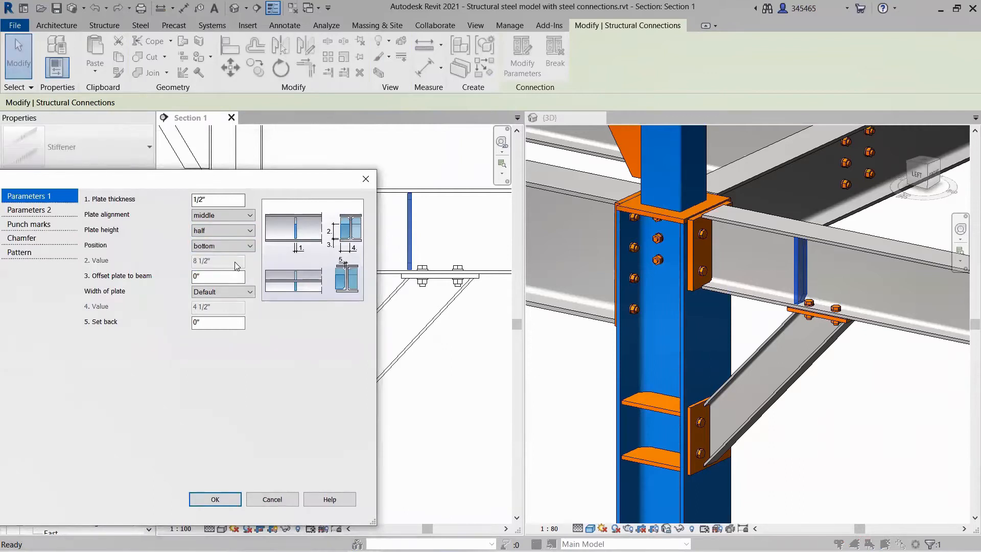
Set the half-size stiffener's chamfer value to 1 and apply the type changes.
{"action": "left_click", "coordinate": [57, 241]}
{"action": "left_click", "coordinate": [196, 200]}
{"action": "left_click_drag", "start_coordinate": [203, 230], "coordinate": [175, 235]}
{"action": "type", "text": "1"}
{"action": "left_click", "coordinate": [215, 500]}
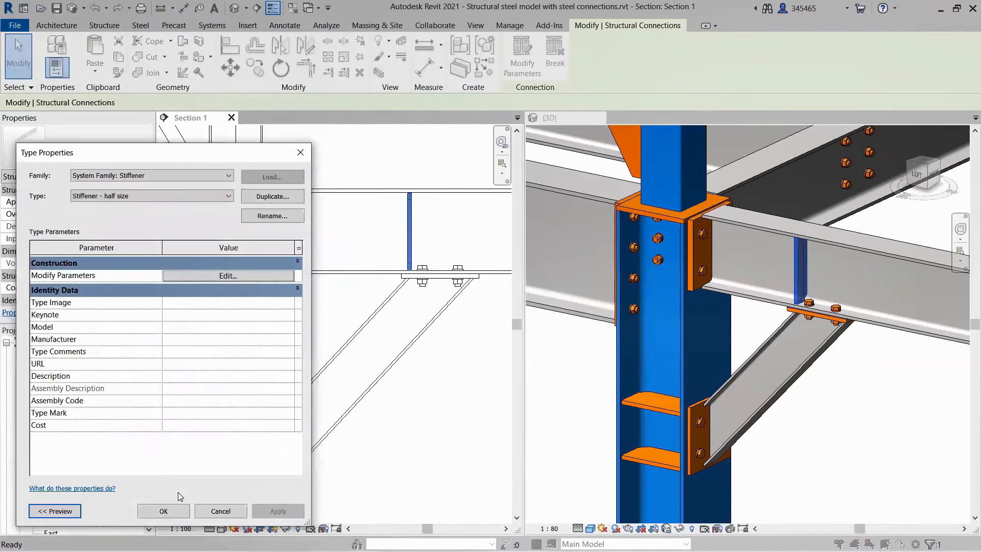
{"action": "left_click", "coordinate": [174, 513]}
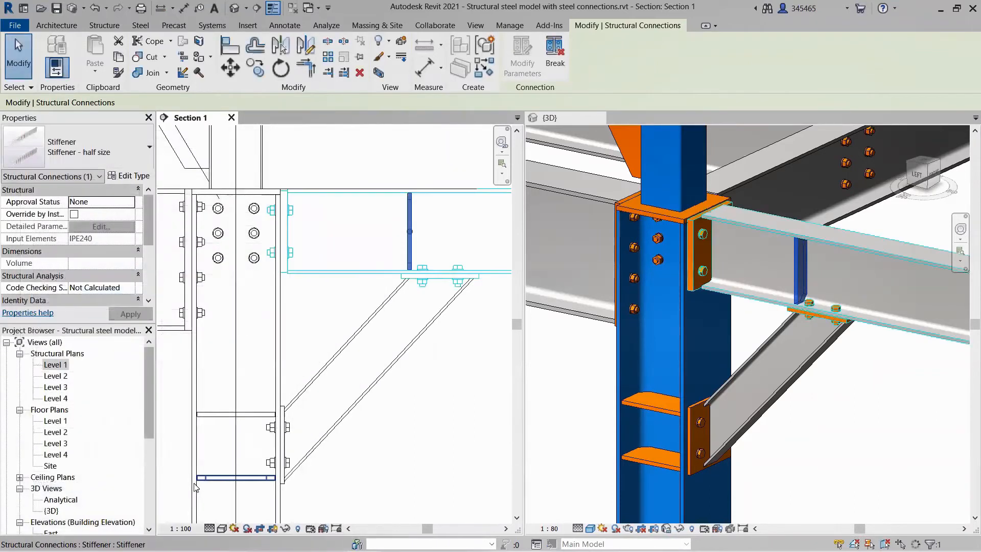
{"action": "left_click", "coordinate": [350, 499]}
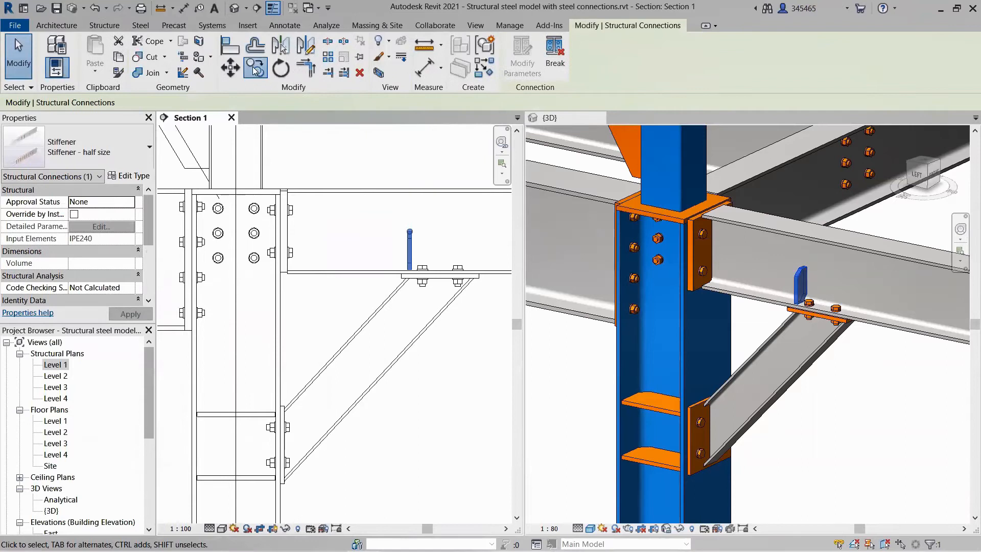
Copy the half-size beam stiffener along the beam to the other edge of the diagonal brace's upper end.
{"action": "left_click", "coordinate": [257, 69]}
{"action": "left_click", "coordinate": [420, 278]}
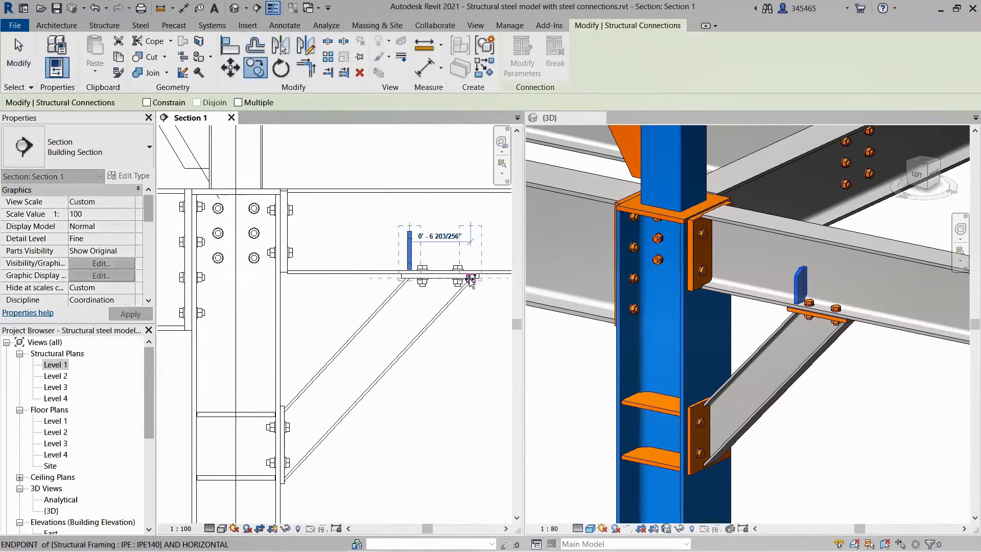
{"action": "left_click", "coordinate": [469, 279]}
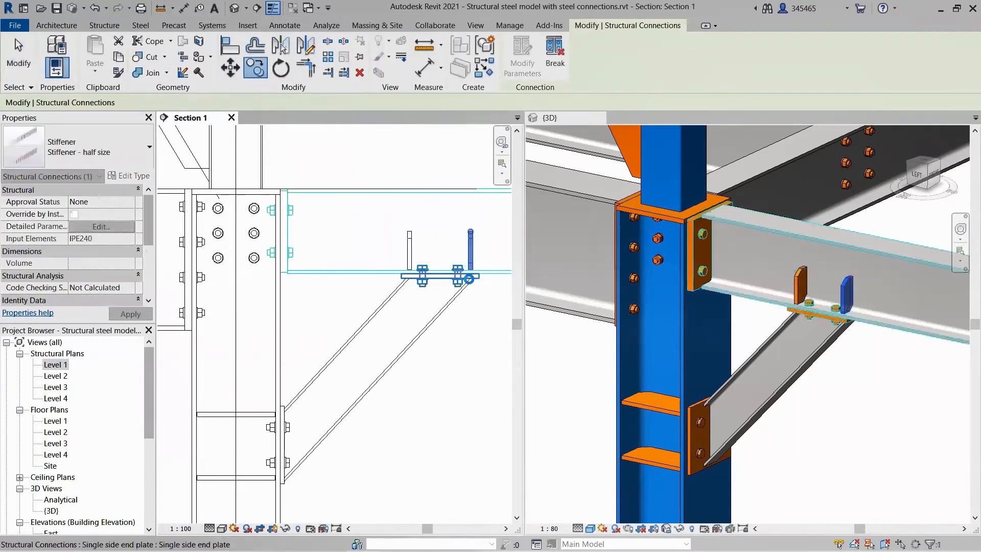
{"action": "left_click", "coordinate": [475, 311]}
{"action": "left_click", "coordinate": [800, 292]}
{"action": "middle_click_drag", "start_coordinate": [787, 312], "coordinate": [908, 366], "text": "shift"}
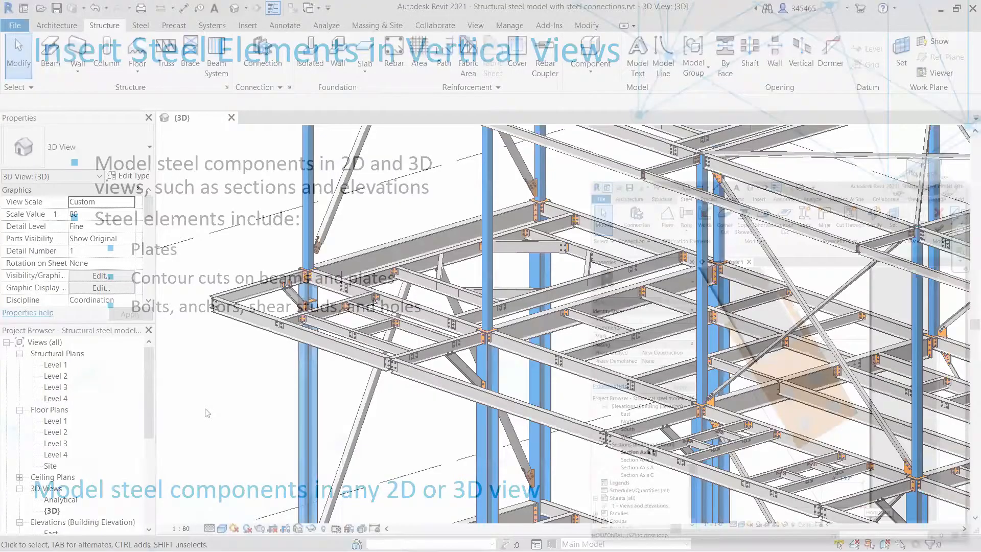
Open the Section Axis 1 view and tile it side by side with the 3D view, giving the 3D view more width.
{"action": "left_click_drag", "start_coordinate": [149, 366], "coordinate": [144, 439]}
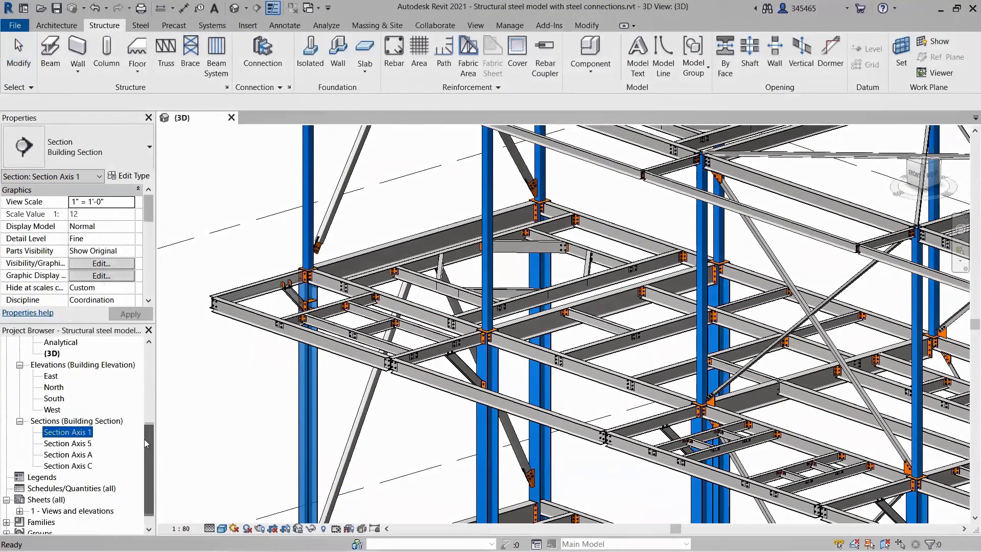
{"action": "double_click", "coordinate": [75, 434]}
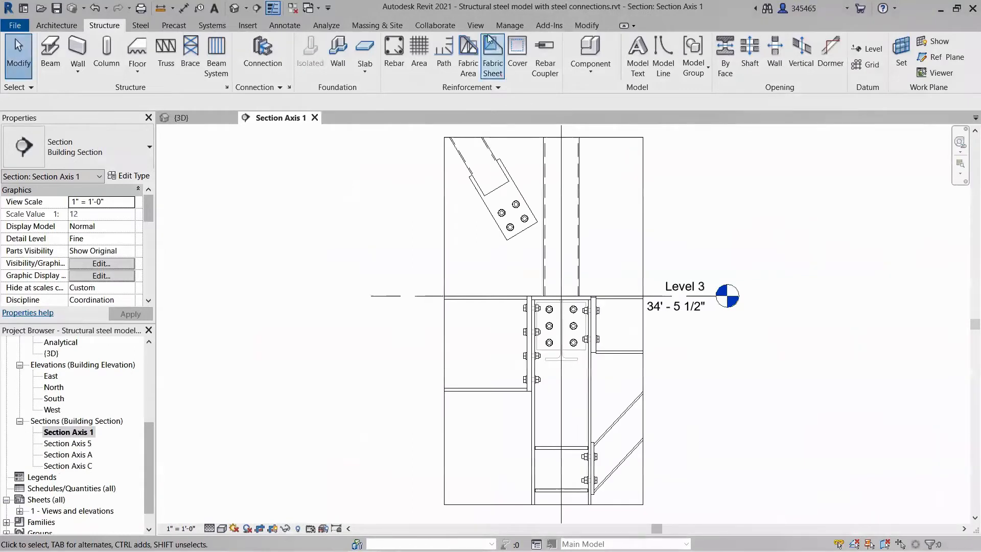
{"action": "left_click", "coordinate": [476, 25]}
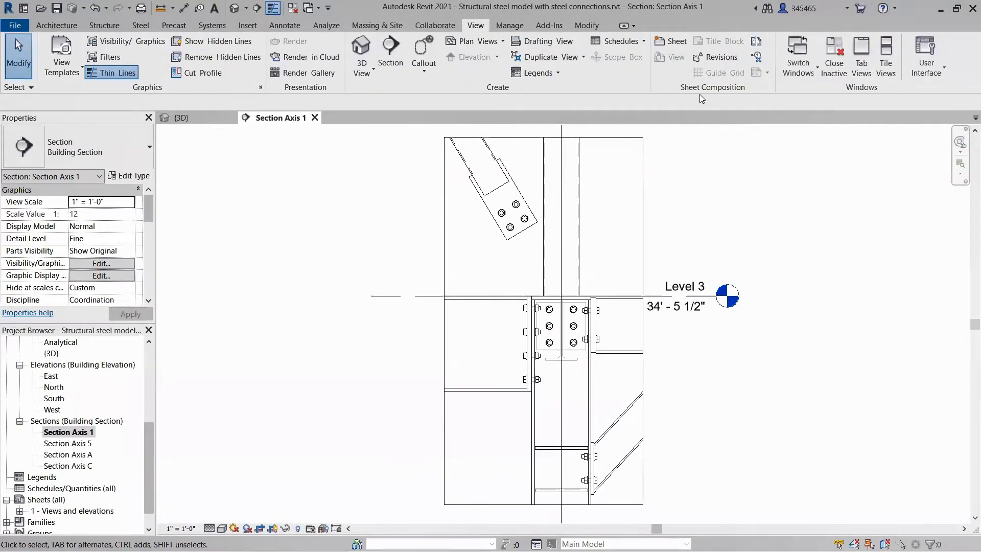
{"action": "left_click", "coordinate": [887, 71]}
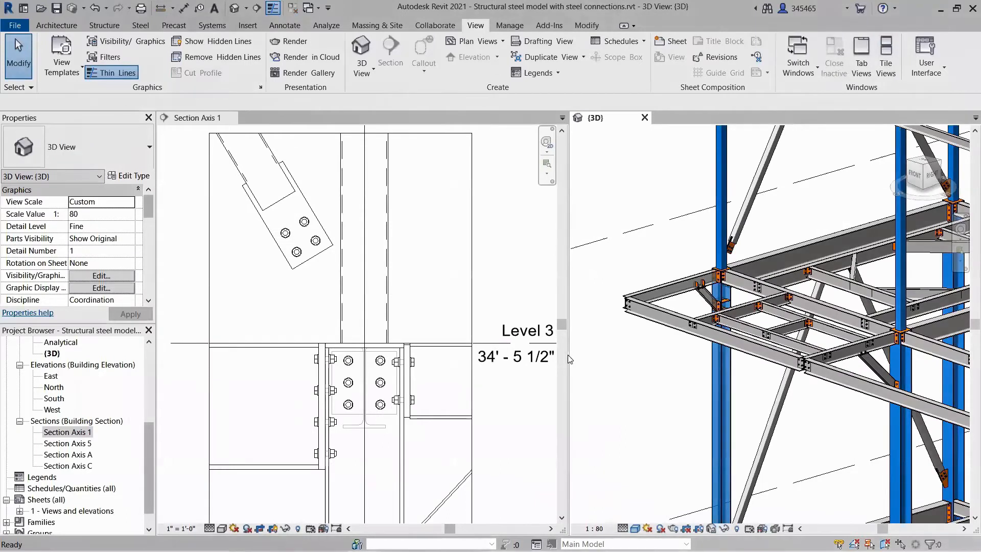
{"action": "left_click_drag", "start_coordinate": [568, 354], "coordinate": [479, 358]}
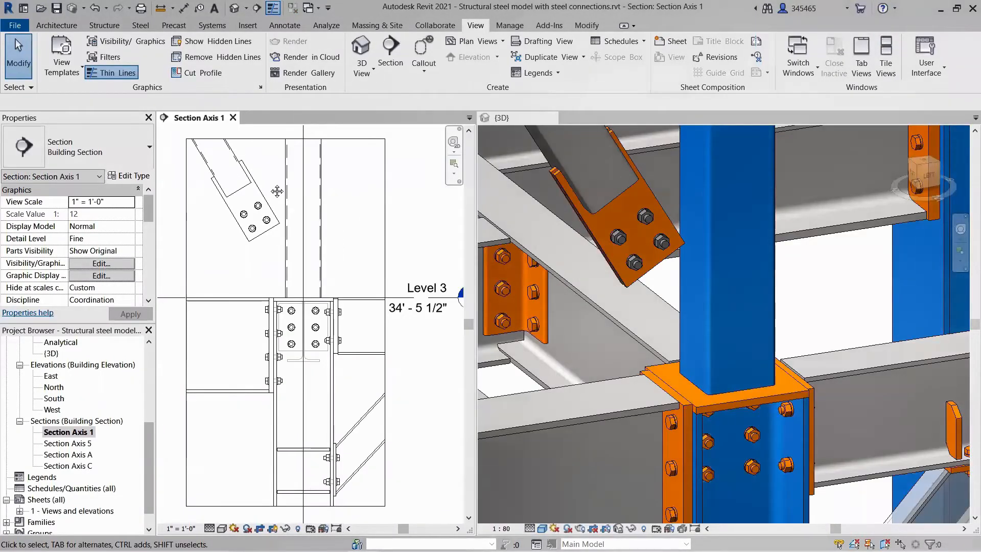
Start a new steel plate at the brace's bolted end plate, with Grid : 1 as the work plane.
{"action": "scroll", "coordinate": [271, 188], "scroll_direction": "up", "scroll_amount": 5}
{"action": "middle_click_drag", "start_coordinate": [278, 191], "coordinate": [331, 172]}
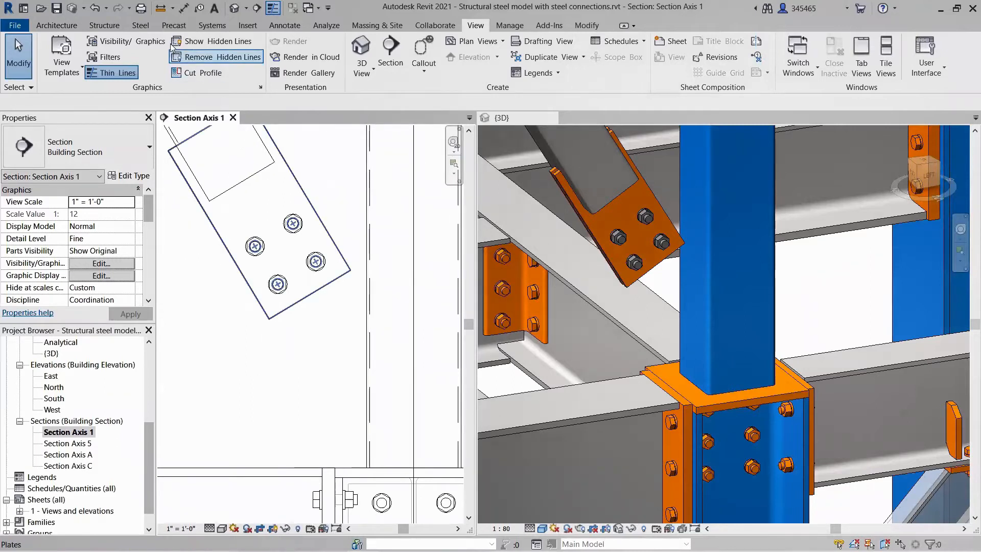
{"action": "left_click", "coordinate": [148, 27]}
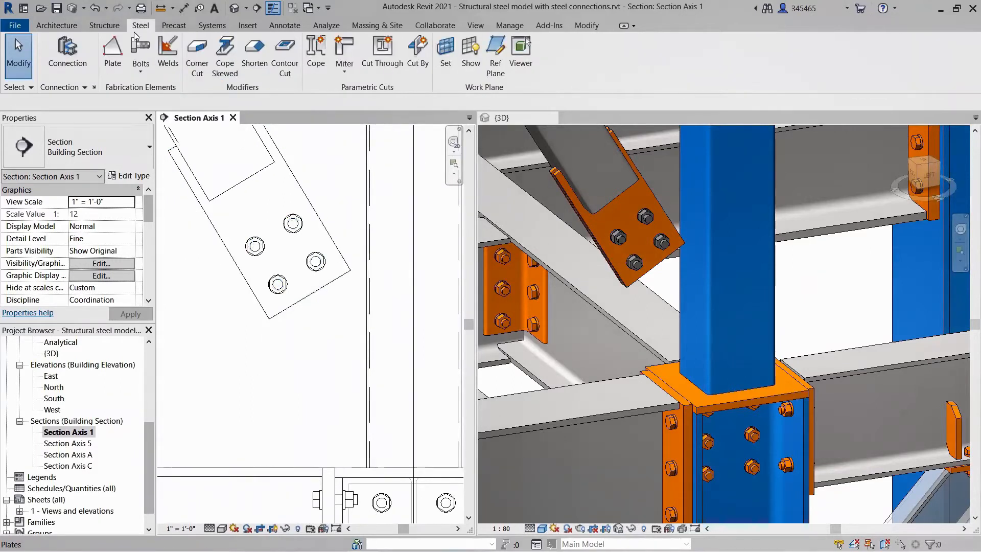
{"action": "left_click", "coordinate": [112, 53]}
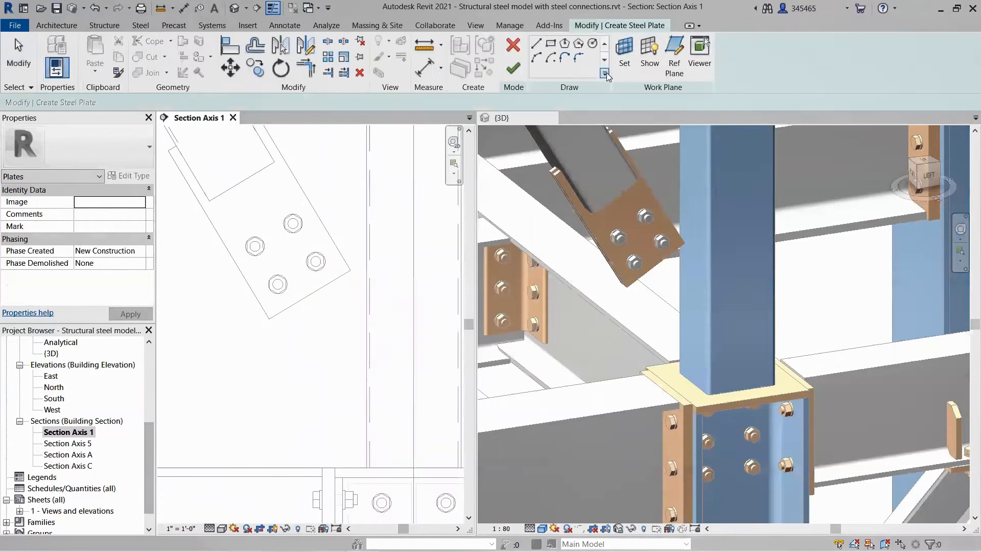
{"action": "left_click", "coordinate": [625, 61]}
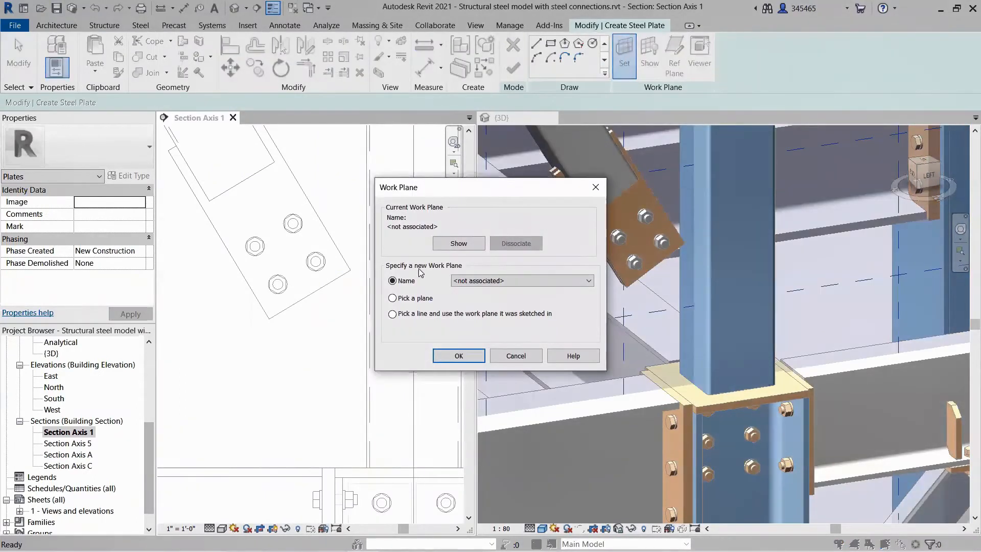
{"action": "left_click", "coordinate": [479, 281]}
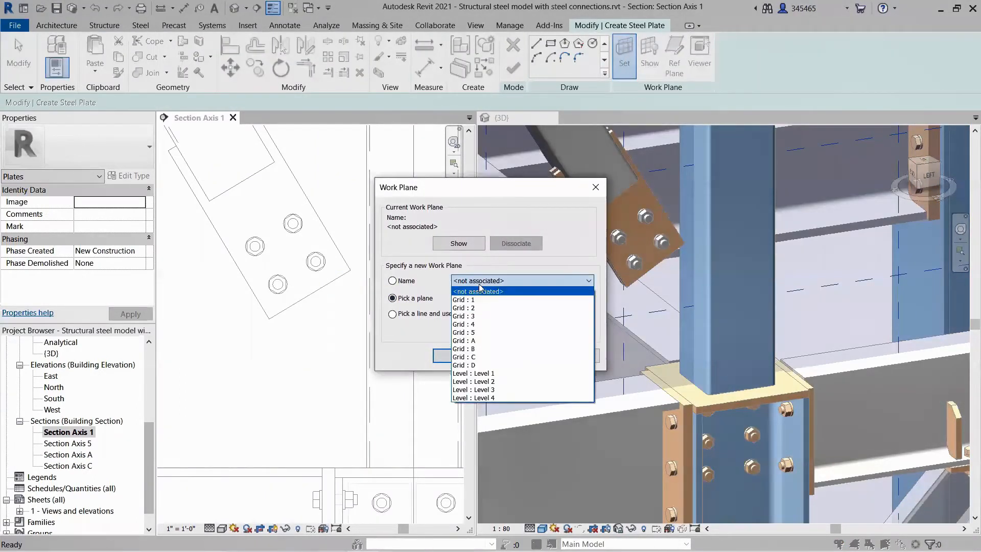
{"action": "left_click", "coordinate": [470, 300]}
{"action": "left_click", "coordinate": [454, 353]}
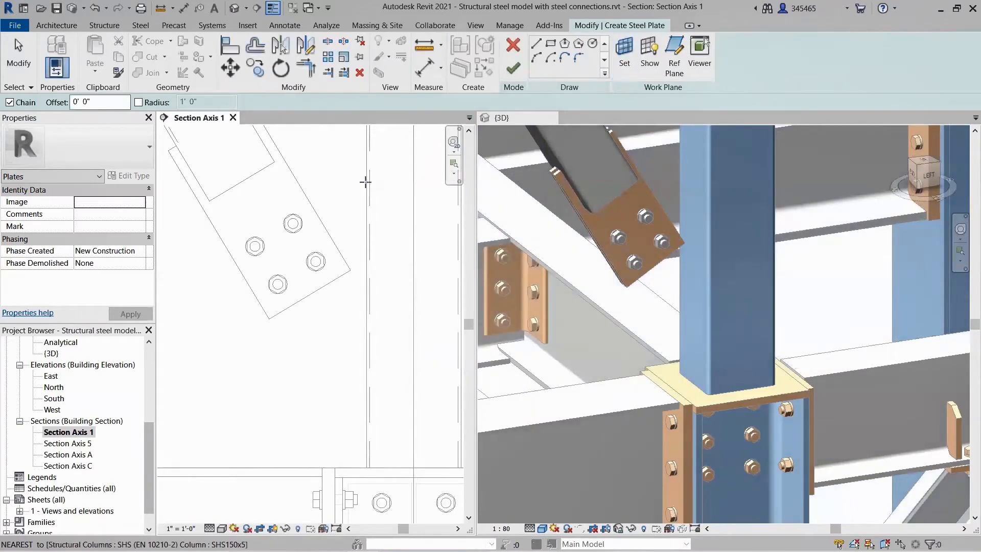
Sketch the closed gusset plate outline from the column face around the brace's end plate, with a top edge about 4" long, and create the plate.
{"action": "left_click", "coordinate": [367, 182]}
{"action": "left_click", "coordinate": [305, 180]}
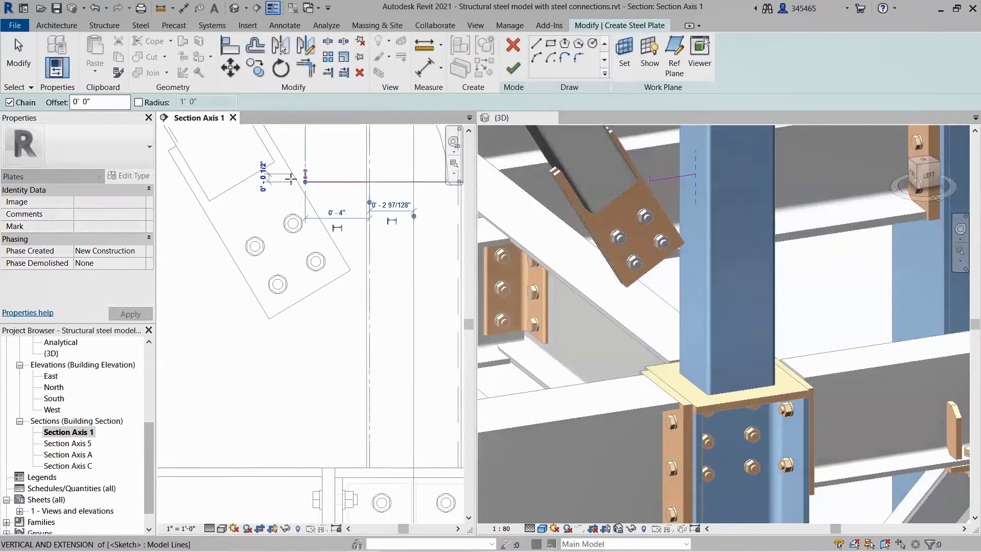
{"action": "left_click", "coordinate": [210, 233]}
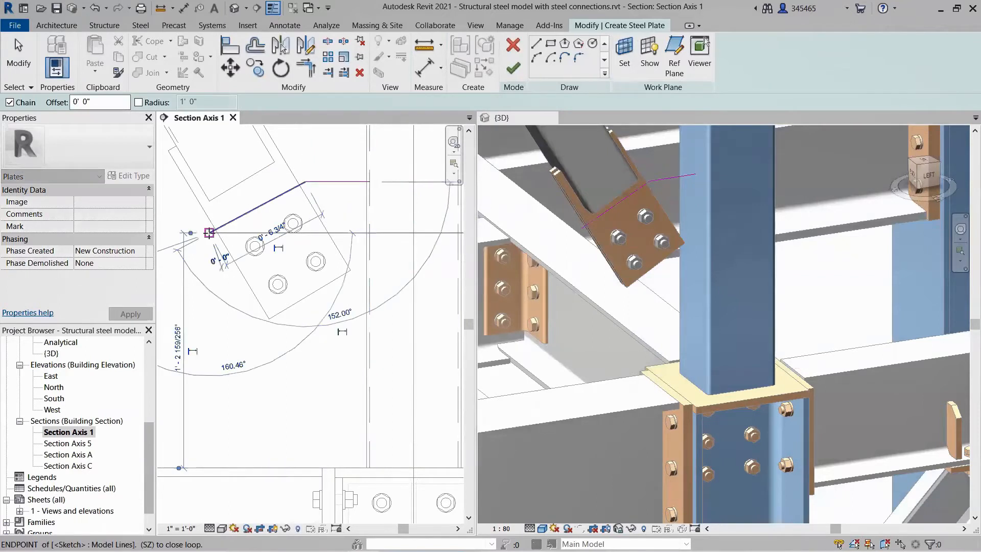
{"action": "left_click", "coordinate": [327, 428]}
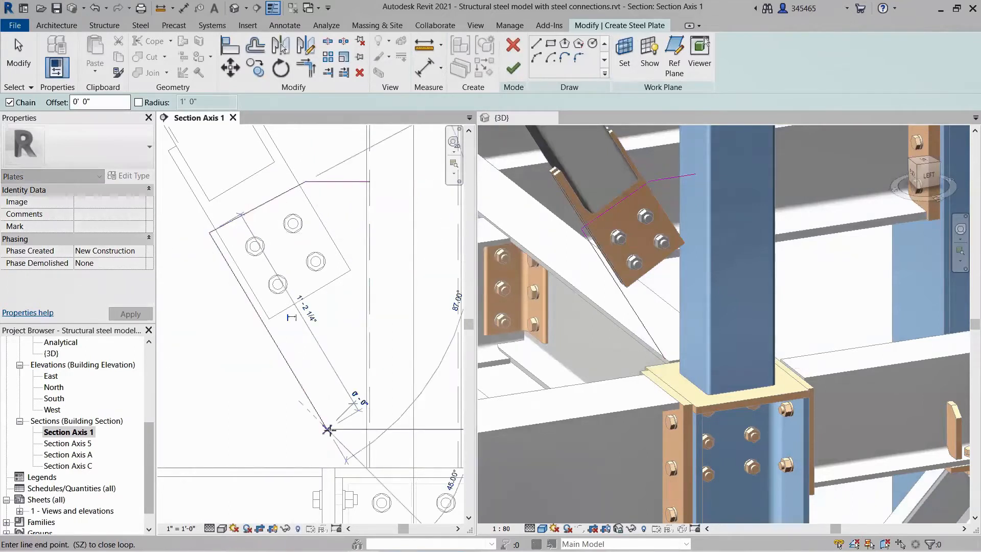
{"action": "left_click", "coordinate": [369, 428]}
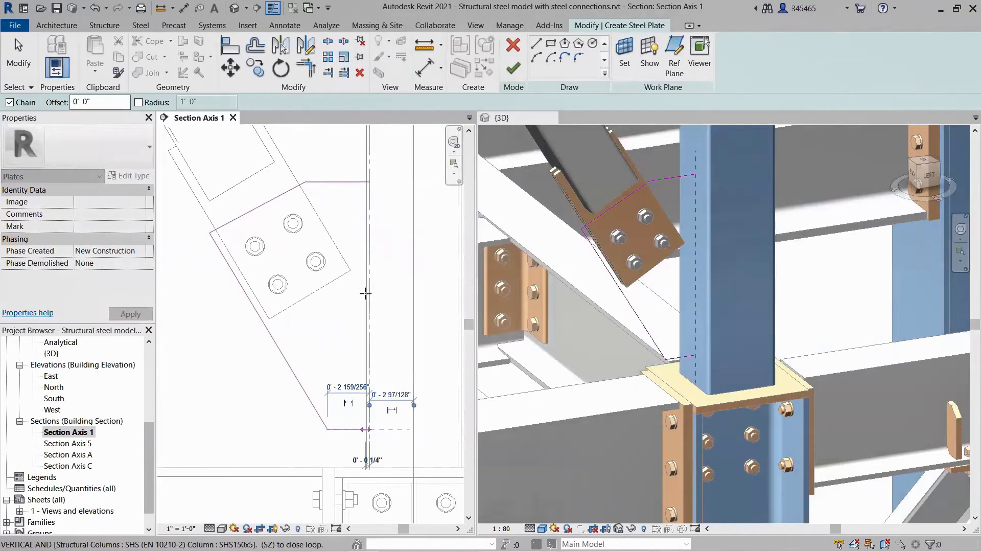
{"action": "left_click", "coordinate": [369, 181]}
{"action": "left_click", "coordinate": [513, 68]}
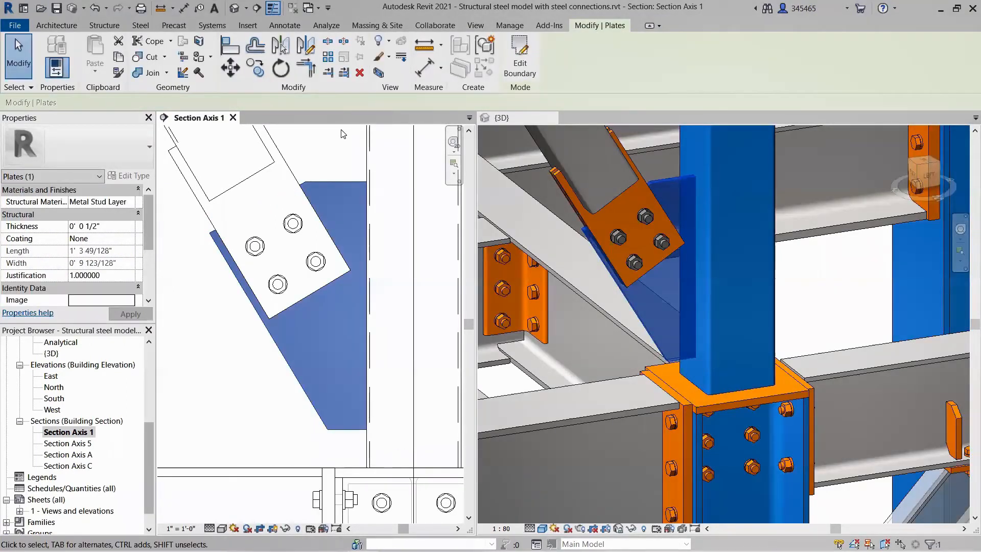
{"action": "left_click", "coordinate": [658, 311]}
{"action": "mouse_move", "coordinate": [667, 310]}
{"action": "middle_mouse_down", "text": "shift"}
{"action": "mouse_move", "coordinate": [602, 355]}
{"action": "mouse_move", "coordinate": [566, 298]}
{"action": "mouse_move", "coordinate": [565, 252]}
{"action": "mouse_move", "coordinate": [687, 227]}
{"action": "mouse_move", "coordinate": [681, 314]}
{"action": "middle_mouse_up", "text": "shift"}
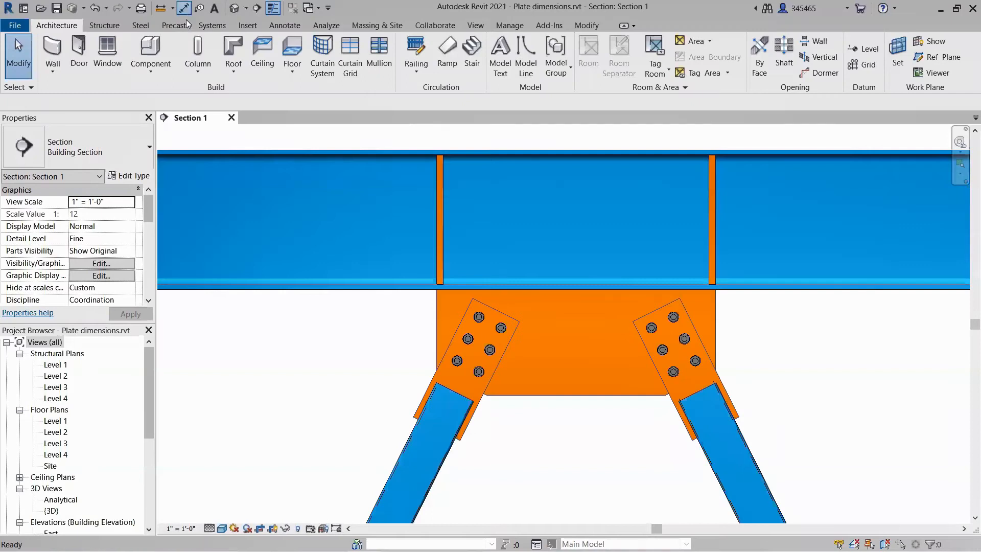
Add aligned dimensions for the gusset plate's overall height beside it and its overall width below it.
{"action": "left_click", "coordinate": [183, 8]}
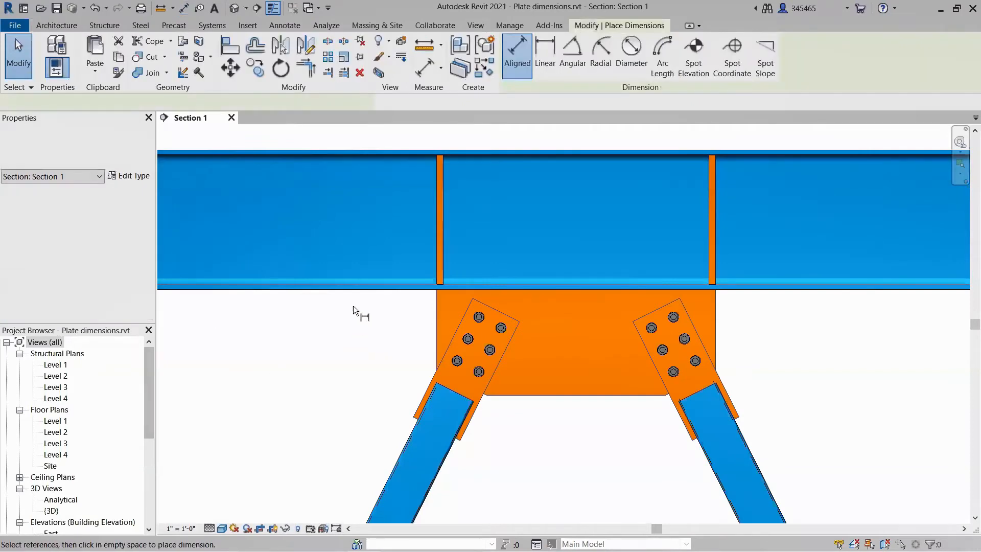
{"action": "left_click", "coordinate": [562, 401]}
{"action": "left_click", "coordinate": [319, 360]}
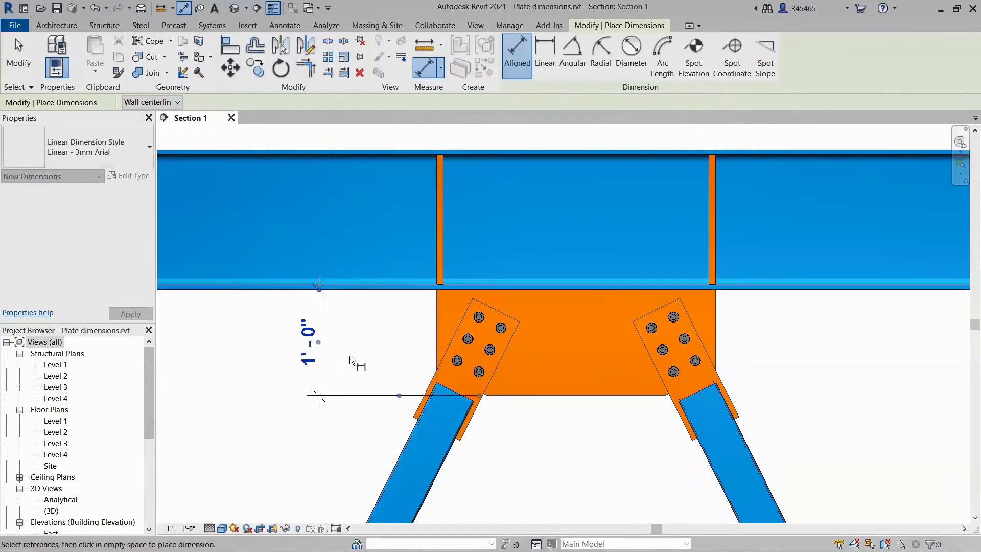
{"action": "left_click", "coordinate": [436, 344]}
{"action": "left_click", "coordinate": [710, 315]}
{"action": "left_click", "coordinate": [615, 513]}
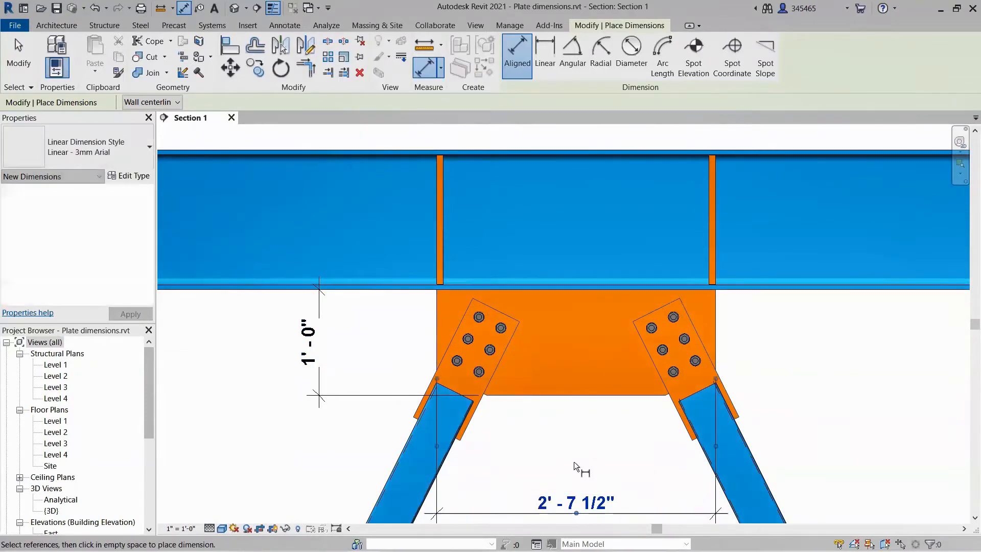
{"action": "key", "text": "Escape"}
{"action": "key", "text": "Escape"}
Switch the section to the Wireframe visual style and dimension vertically from the beam's underside through the gusset plate's centre to its lower edge.
{"action": "left_click", "coordinate": [228, 528]}
{"action": "left_click", "coordinate": [246, 469]}
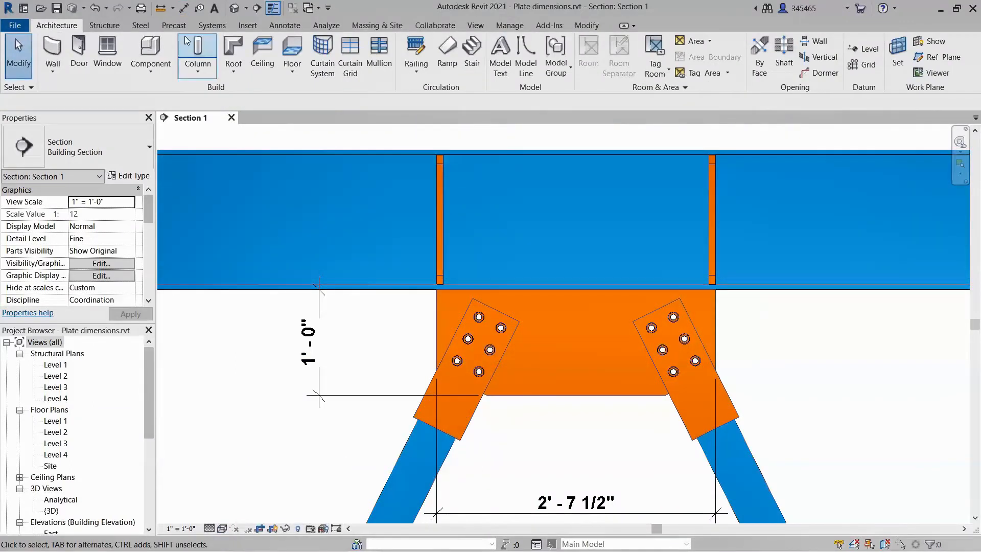
{"action": "left_click", "coordinate": [184, 7]}
{"action": "left_click", "coordinate": [388, 290]}
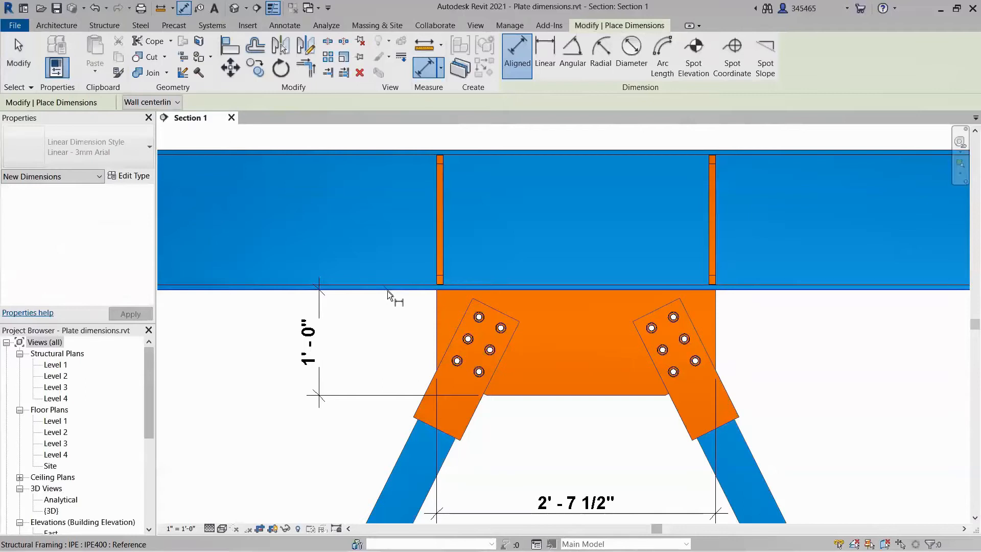
{"action": "left_click", "coordinate": [575, 347]}
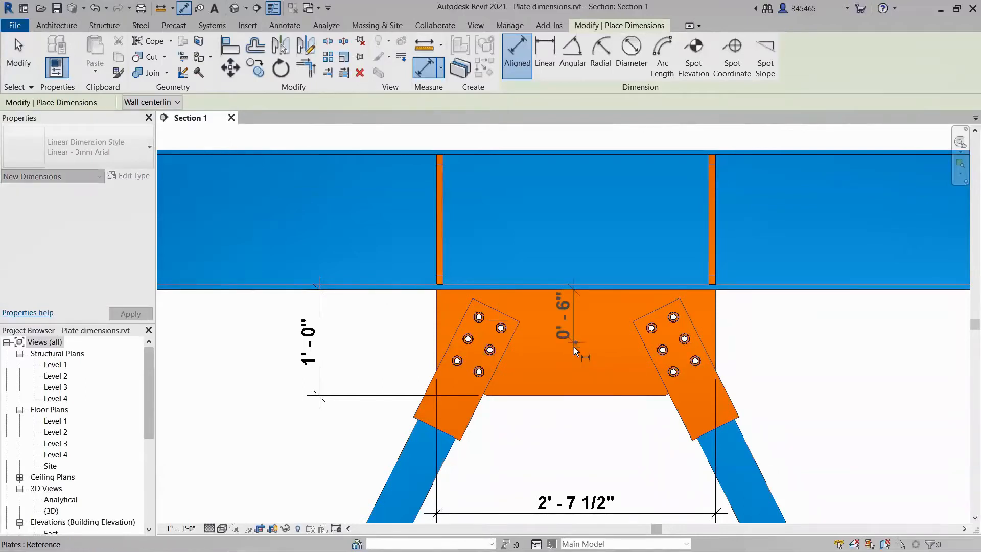
{"action": "left_click", "coordinate": [570, 394]}
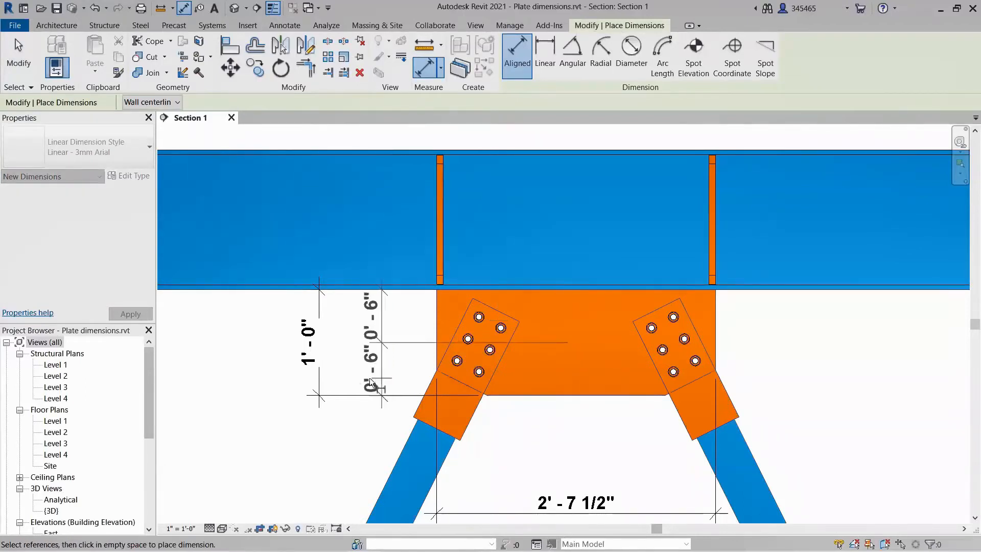
{"action": "left_click", "coordinate": [366, 376]}
Dimension the gusset plate horizontally from each side edge to its centre, below the plate, and return the section to the Shaded visual style.
{"action": "left_click", "coordinate": [446, 339]}
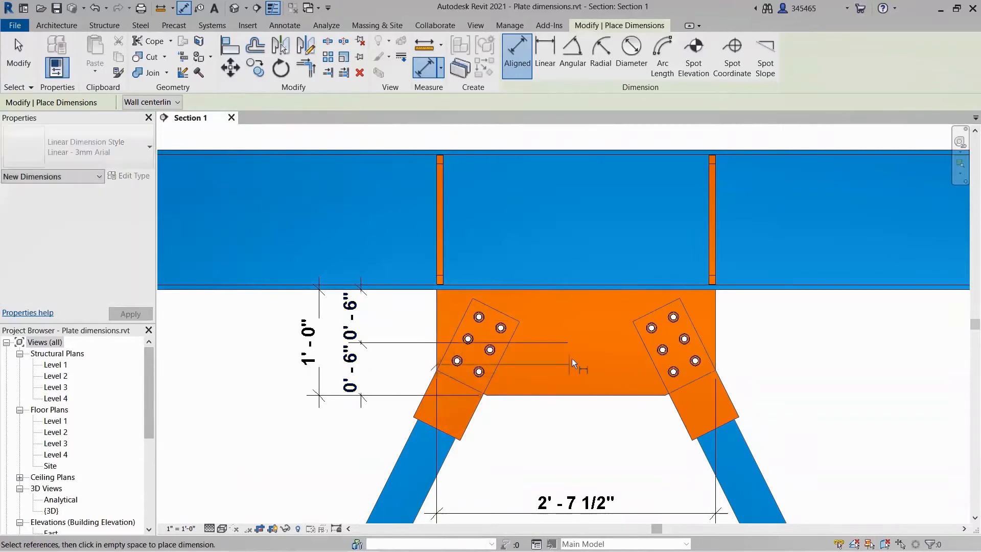
{"action": "left_click", "coordinate": [575, 347]}
{"action": "left_click", "coordinate": [714, 337]}
{"action": "left_click", "coordinate": [642, 478]}
{"action": "key", "text": "Escape"}
{"action": "key", "text": "Escape"}
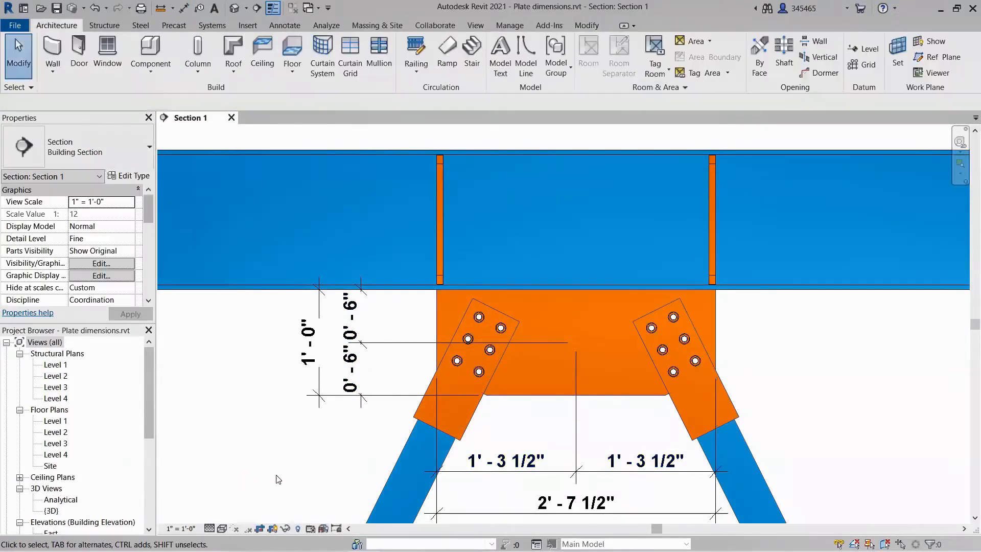
{"action": "left_click", "coordinate": [223, 529]}
{"action": "left_click", "coordinate": [244, 490]}
Dimension the centre-to-centre distance between the two beam stiffeners, placing the dimension above the beam.
{"action": "middle_click_drag", "start_coordinate": [598, 171], "coordinate": [596, 231]}
{"action": "scroll", "coordinate": [596, 230], "scroll_direction": "up", "scroll_amount": 3}
{"action": "key", "text": "d"}
{"action": "key", "text": "i"}
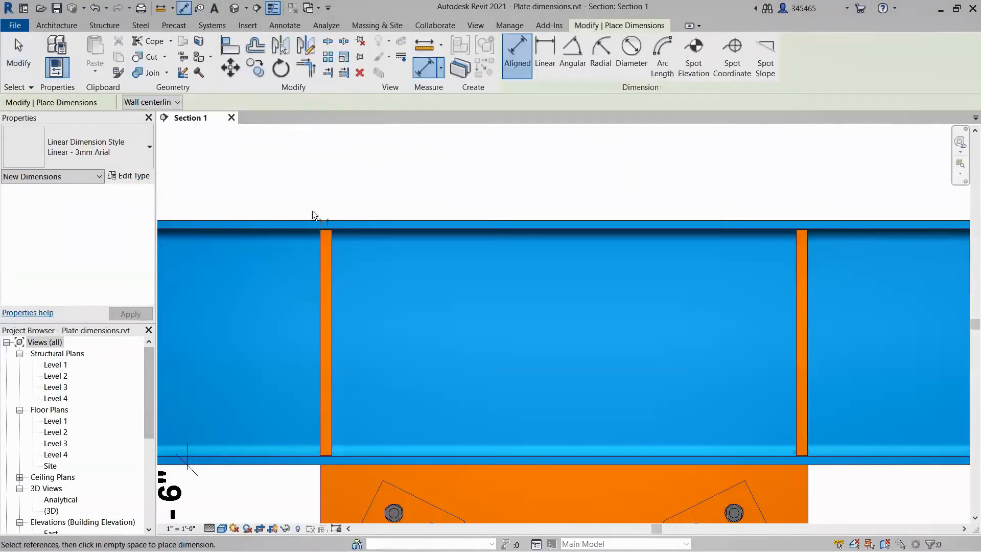
{"action": "scroll", "coordinate": [330, 246], "scroll_direction": "up", "scroll_amount": 3}
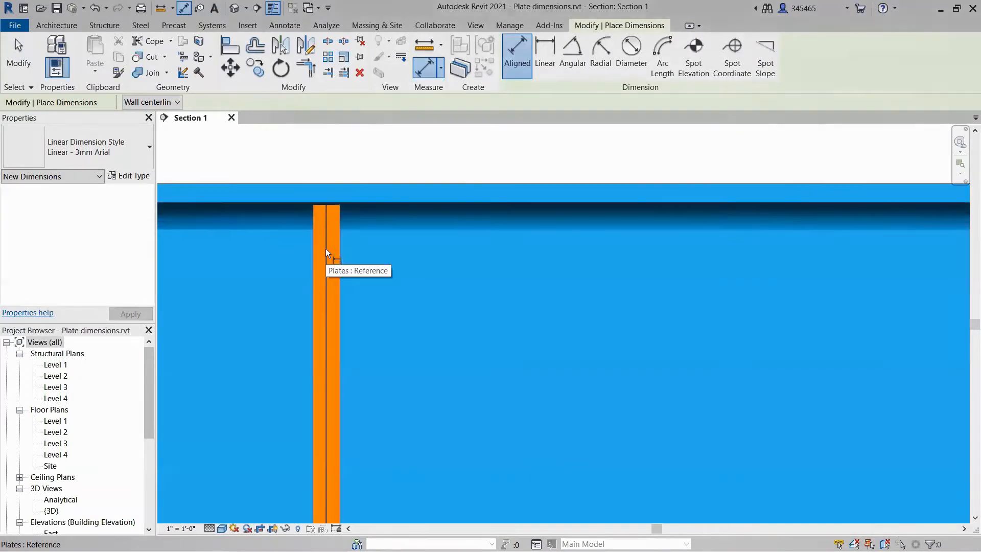
{"action": "scroll", "coordinate": [326, 249], "scroll_direction": "down", "scroll_amount": 2}
{"action": "scroll", "coordinate": [326, 248], "scroll_direction": "down", "scroll_amount": 1}
{"action": "scroll", "coordinate": [739, 260], "scroll_direction": "up", "scroll_amount": 3}
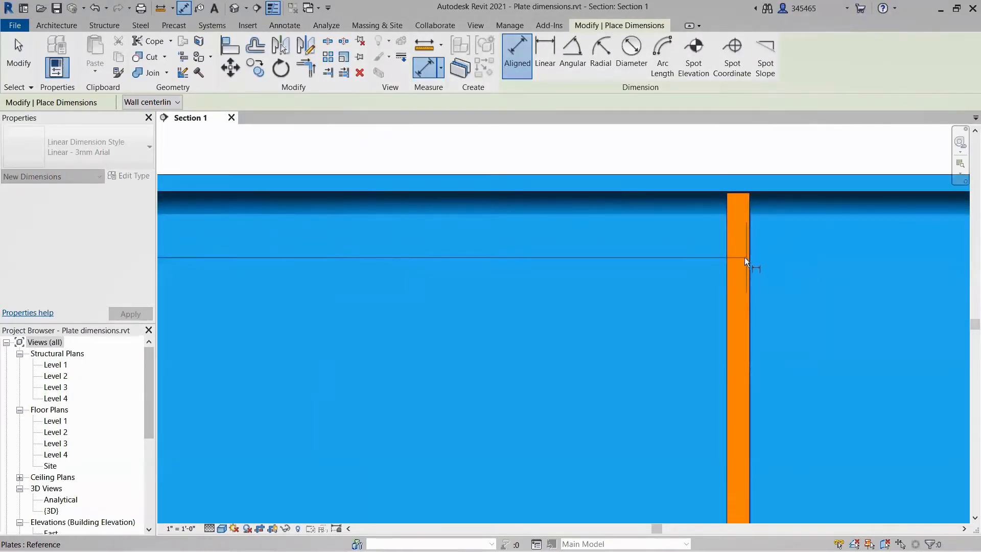
{"action": "left_click", "coordinate": [737, 259]}
{"action": "scroll", "coordinate": [737, 259], "scroll_direction": "down", "scroll_amount": 2}
{"action": "scroll", "coordinate": [735, 257], "scroll_direction": "down", "scroll_amount": 2}
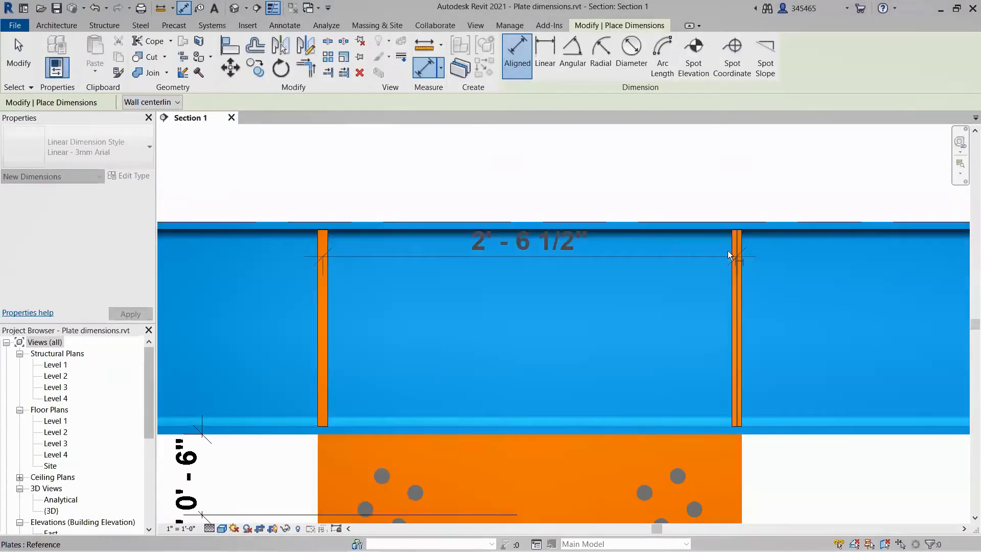
{"action": "left_click", "coordinate": [648, 170]}
{"action": "key", "text": "Escape"}
{"action": "key", "text": "Escape"}
{"action": "scroll", "coordinate": [648, 173], "scroll_direction": "down", "scroll_amount": 2}
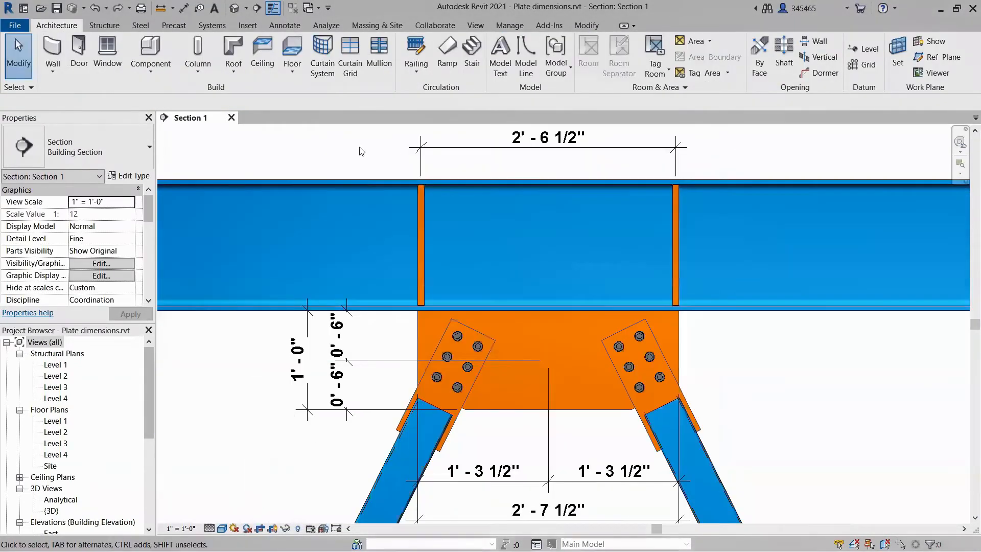
Move the left-hand beam stiffener 6" horizontally towards the right-hand one.
{"action": "left_click", "coordinate": [419, 204]}
{"action": "left_click", "coordinate": [230, 69]}
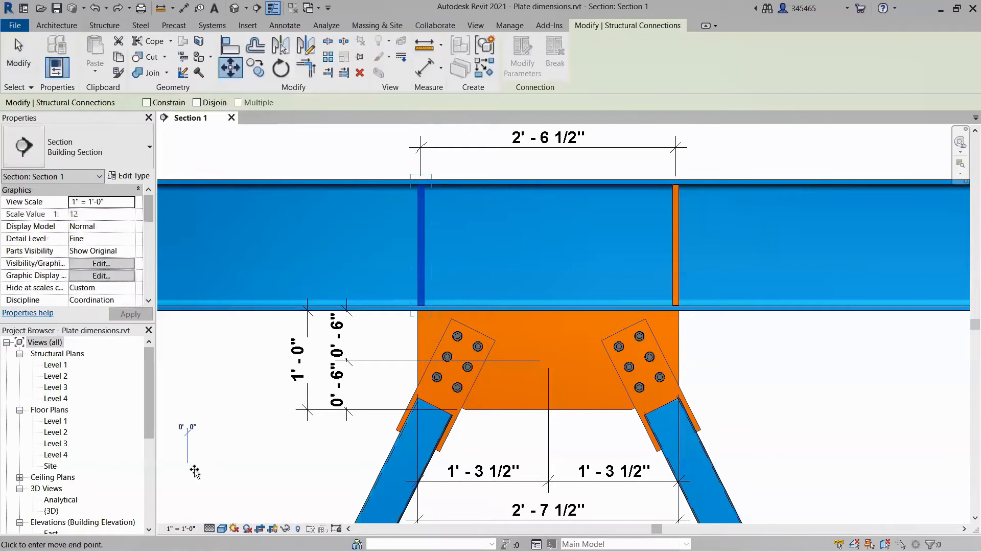
{"action": "left_click", "coordinate": [188, 473]}
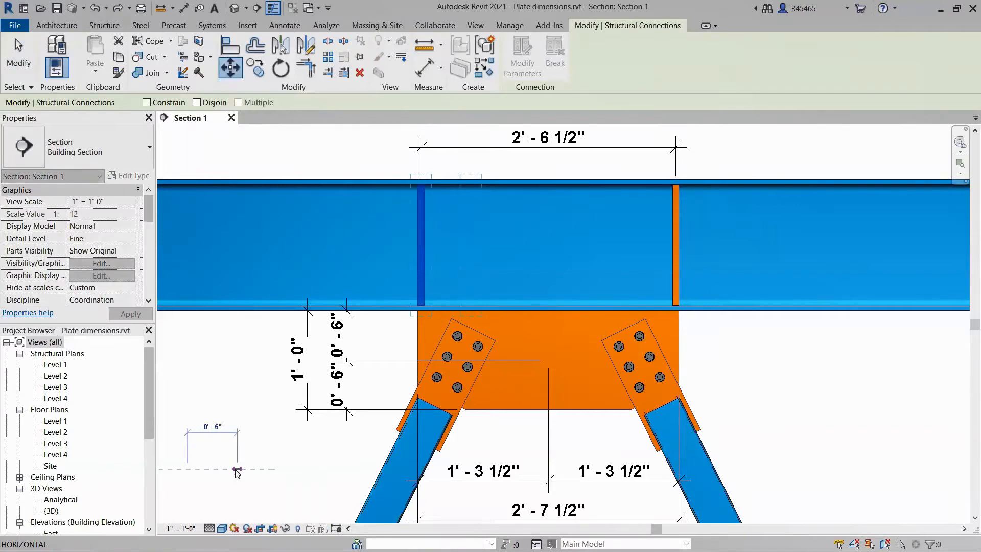
{"action": "left_click", "coordinate": [237, 469]}
{"action": "key", "text": "Escape"}
Move the right-hand beam stiffener 6" horizontally towards the left-hand one.
{"action": "left_click", "coordinate": [676, 234]}
{"action": "key", "text": "m"}
{"action": "key", "text": "v"}
{"action": "left_click", "coordinate": [875, 390]}
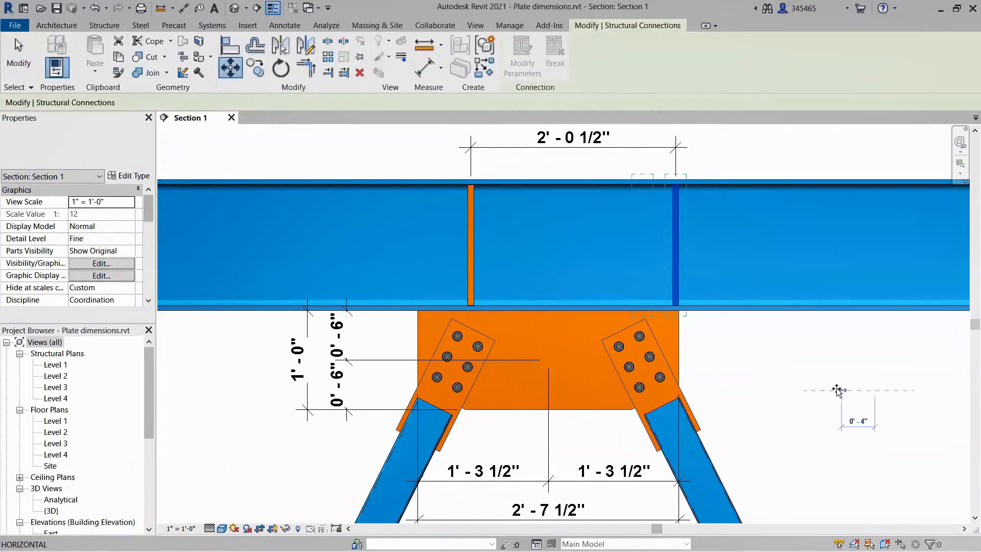
{"action": "left_click", "coordinate": [826, 390]}
{"action": "key", "text": "Escape"}
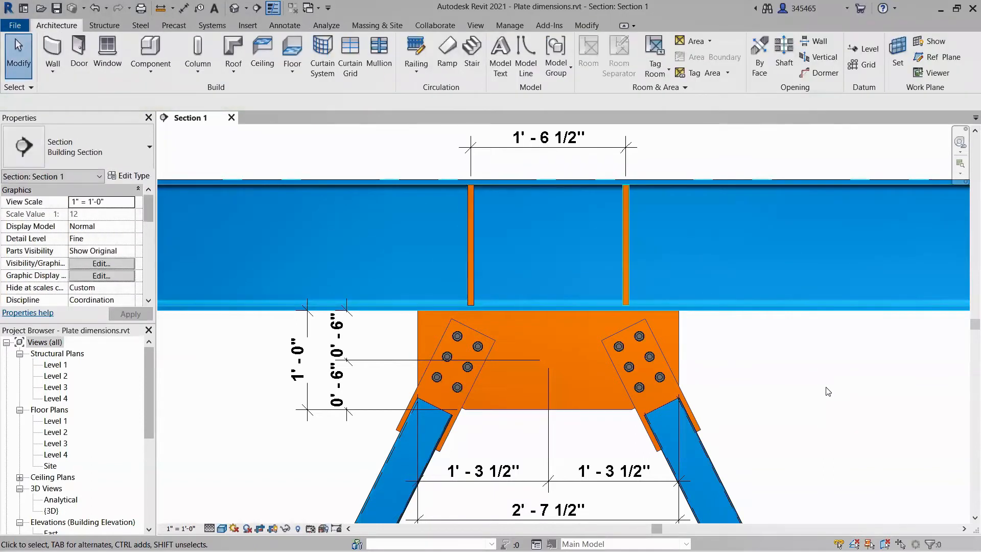
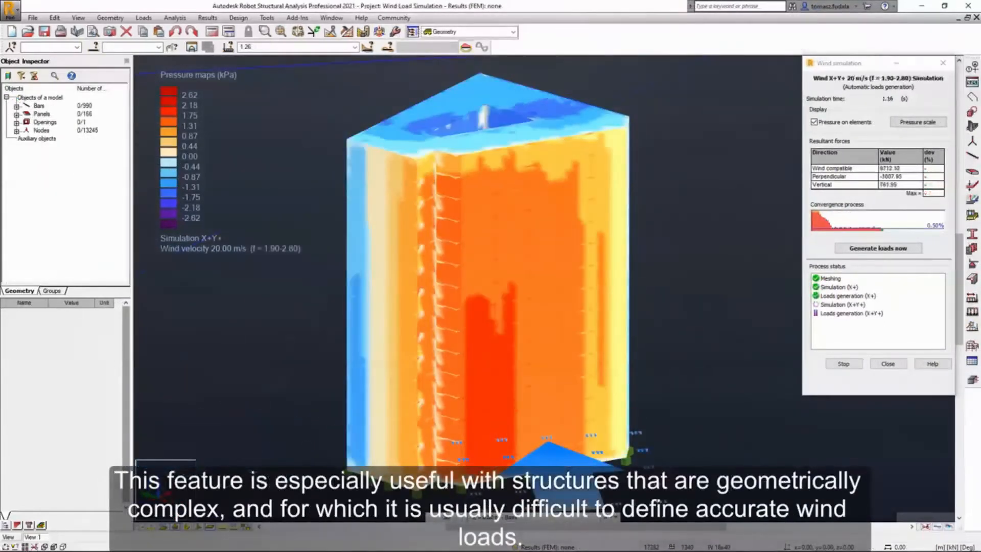
{"action": "middle_click_drag", "start_coordinate": [633, 290], "coordinate": [388, 316], "text": "shift"}
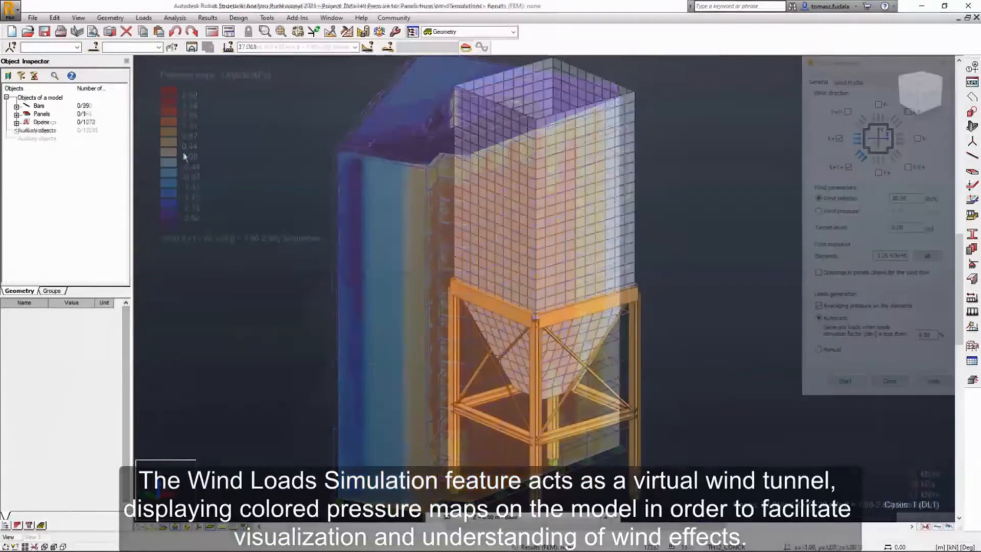
In Robot Structural Analysis, run a wind loads simulation on the silo for X+ and X+Y+ winds, with panel openings not closed for wind flow.
{"action": "left_click", "coordinate": [144, 18]}
{"action": "mouse_move", "coordinate": [215, 164]}
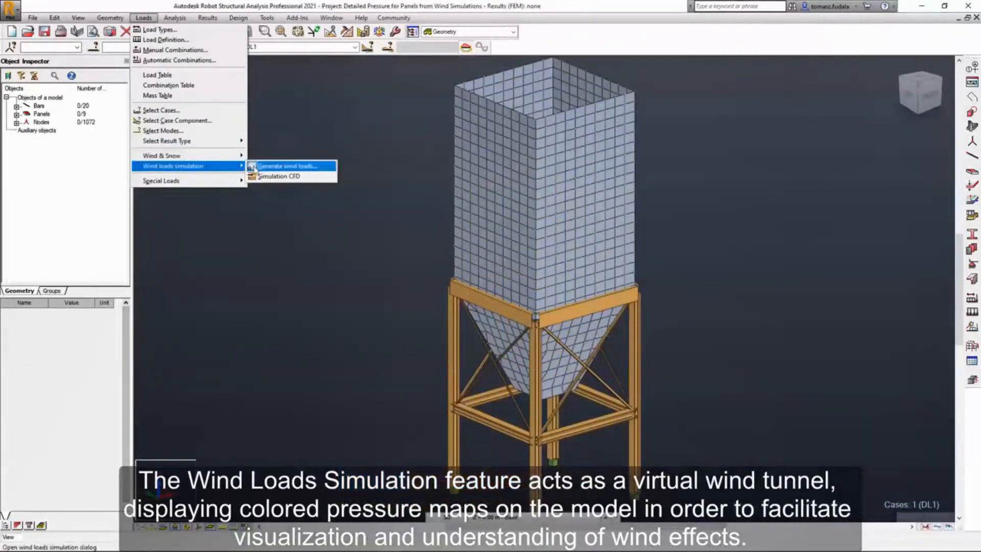
{"action": "left_click", "coordinate": [255, 169]}
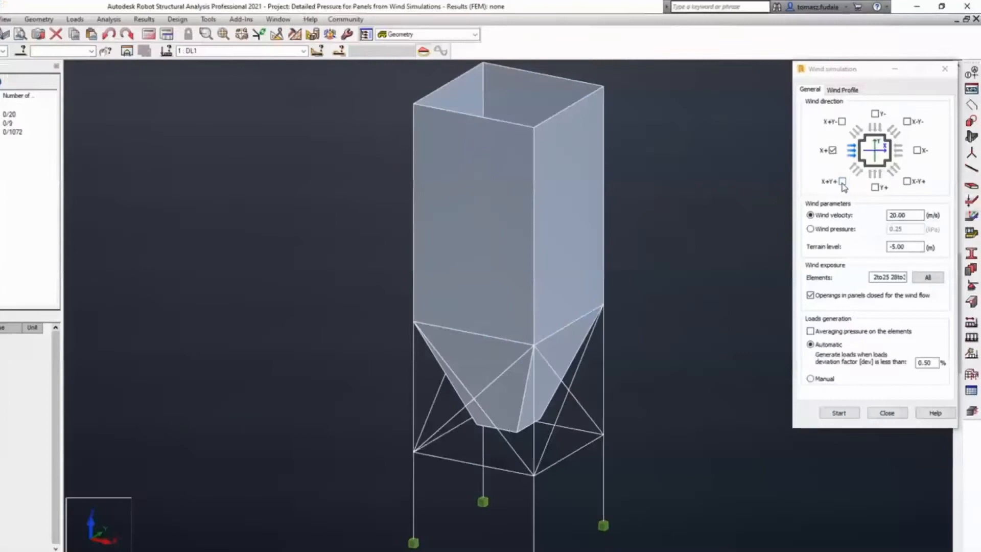
{"action": "left_click", "coordinate": [840, 186]}
{"action": "left_click", "coordinate": [807, 301]}
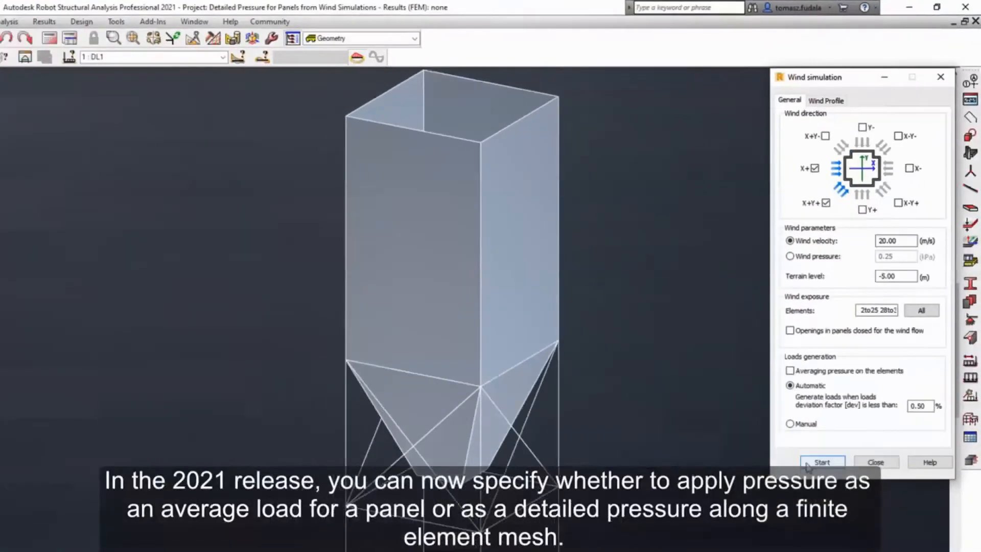
{"action": "left_click", "coordinate": [806, 465]}
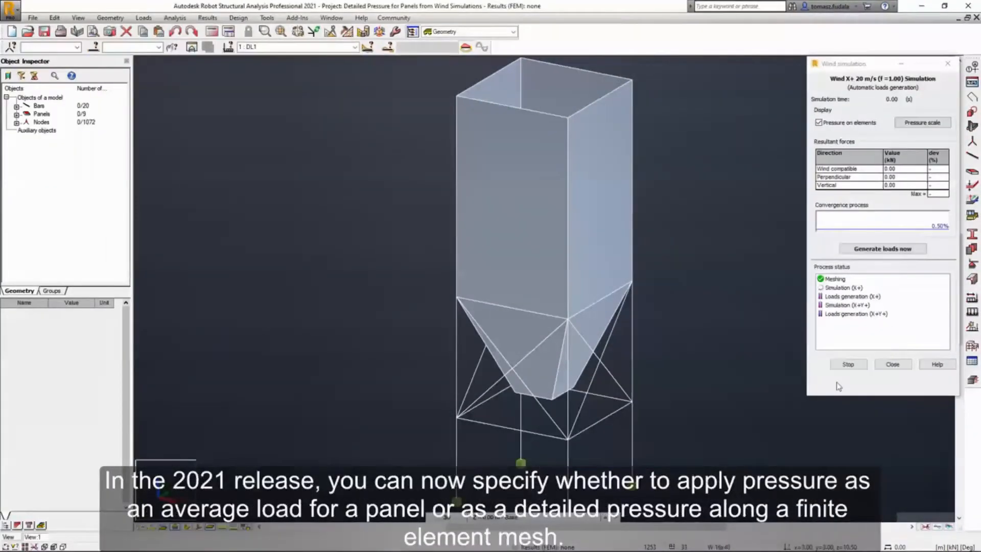
{"action": "middle_click_drag", "start_coordinate": [663, 347], "coordinate": [718, 350], "text": "shift"}
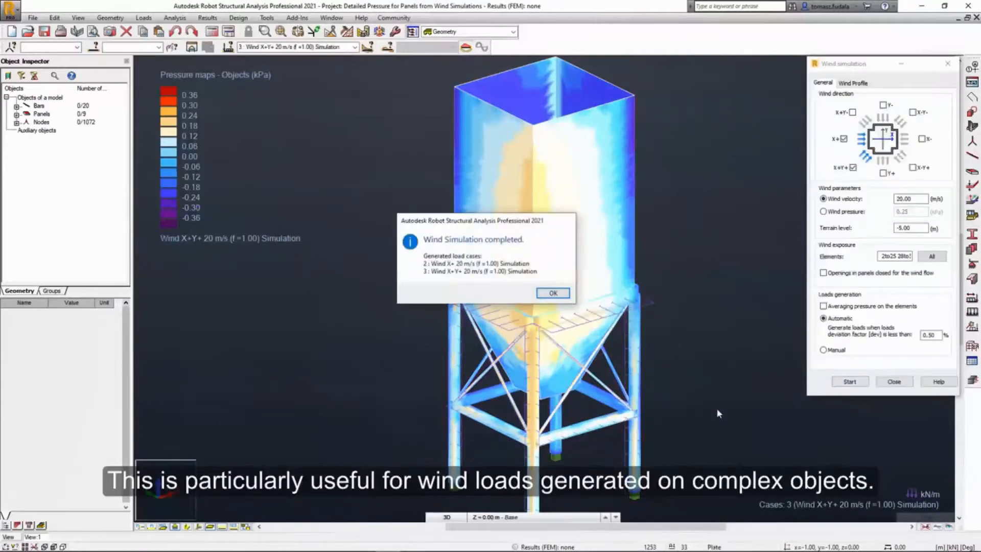
{"action": "key", "text": "Return"}
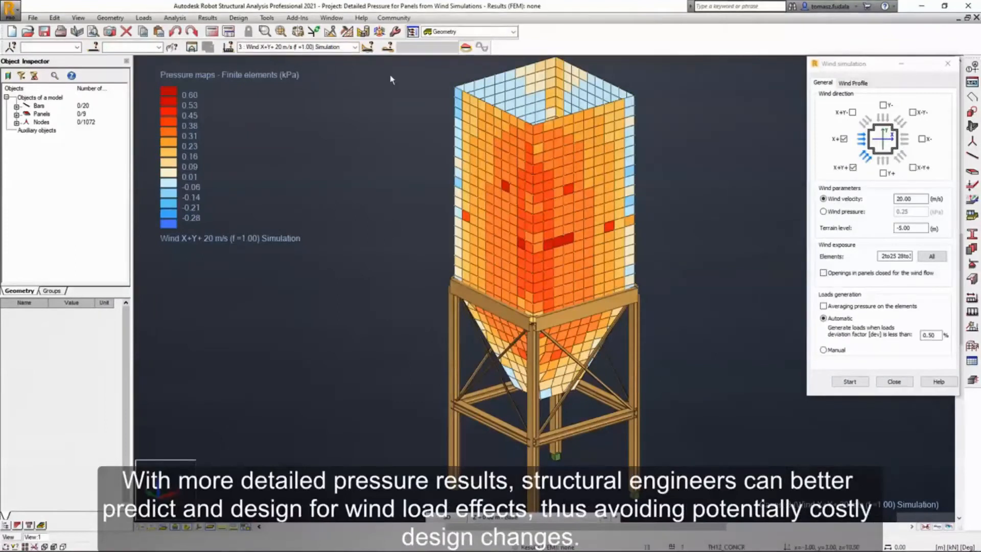
Display the finite-element pressure map for the Wind X+ 20 m/s simulation case on the silo.
{"action": "left_click", "coordinate": [354, 46]}
{"action": "left_click", "coordinate": [348, 64]}
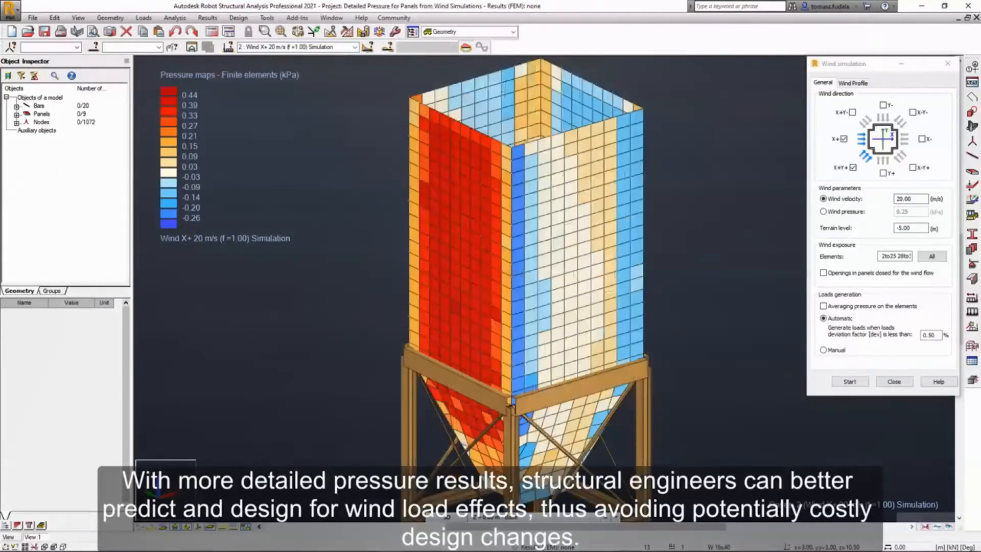
{"action": "mouse_move", "coordinate": [684, 293]}
{"action": "middle_mouse_down", "text": "shift"}
{"action": "mouse_move", "coordinate": [766, 278]}
{"action": "mouse_move", "coordinate": [673, 308]}
{"action": "mouse_move", "coordinate": [685, 295]}
{"action": "middle_mouse_up", "text": "shift"}
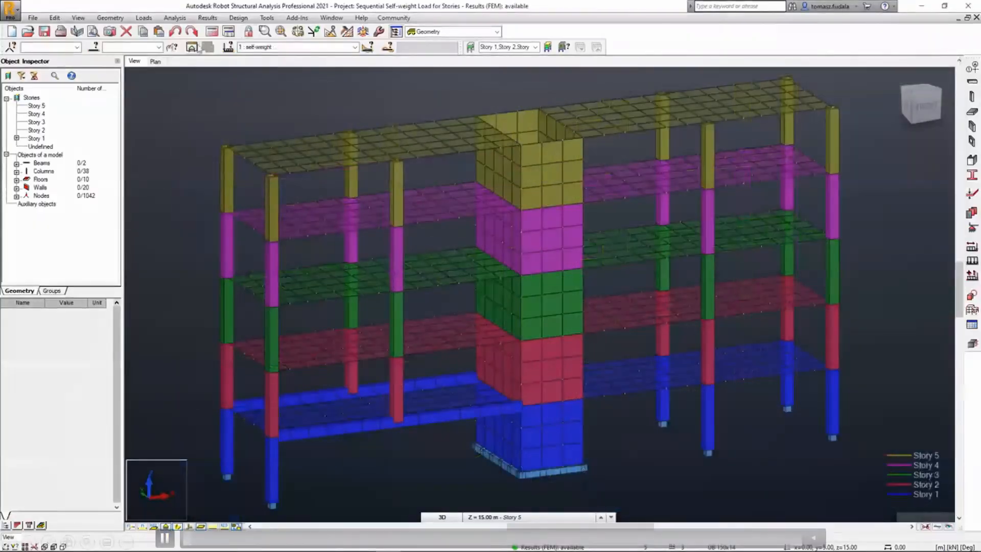
Display the deformation diagram on the five-story structure for the self-weight load case.
{"action": "left_click", "coordinate": [207, 18]}
{"action": "left_click", "coordinate": [212, 60]}
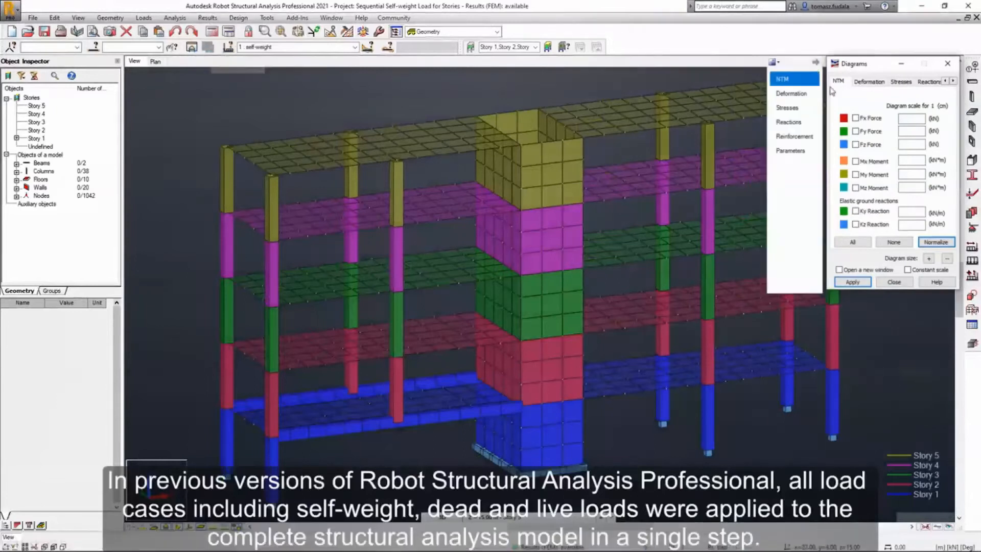
{"action": "left_click", "coordinate": [869, 82]}
{"action": "left_click", "coordinate": [854, 116]}
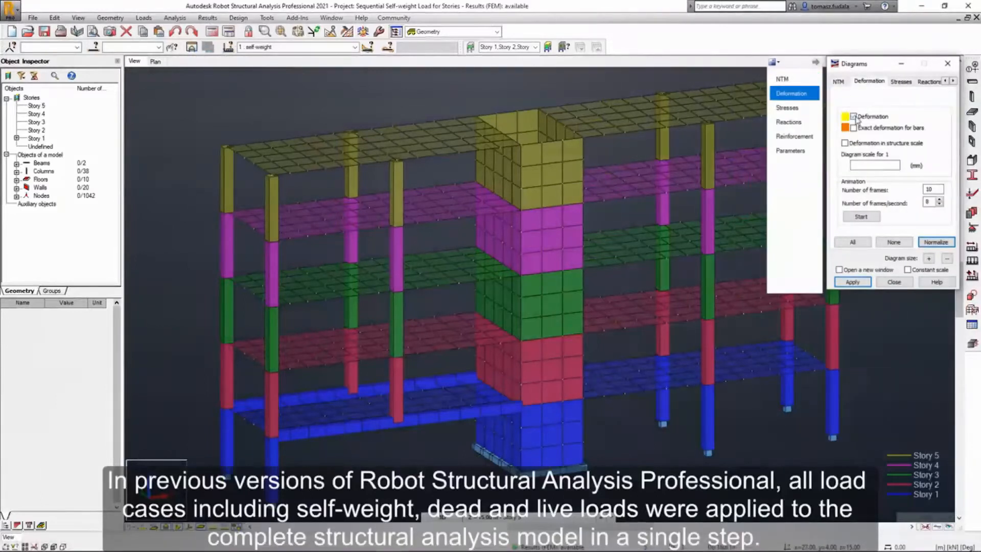
{"action": "left_click", "coordinate": [852, 282]}
{"action": "scroll", "coordinate": [611, 276], "scroll_direction": "up", "scroll_amount": 2}
{"action": "middle_click_drag", "start_coordinate": [611, 276], "coordinate": [657, 280]}
{"action": "mouse_move", "coordinate": [658, 280]}
{"action": "middle_mouse_down", "text": "shift"}
{"action": "mouse_move", "coordinate": [654, 258]}
{"action": "mouse_move", "coordinate": [667, 266]}
{"action": "middle_mouse_up", "text": "shift"}
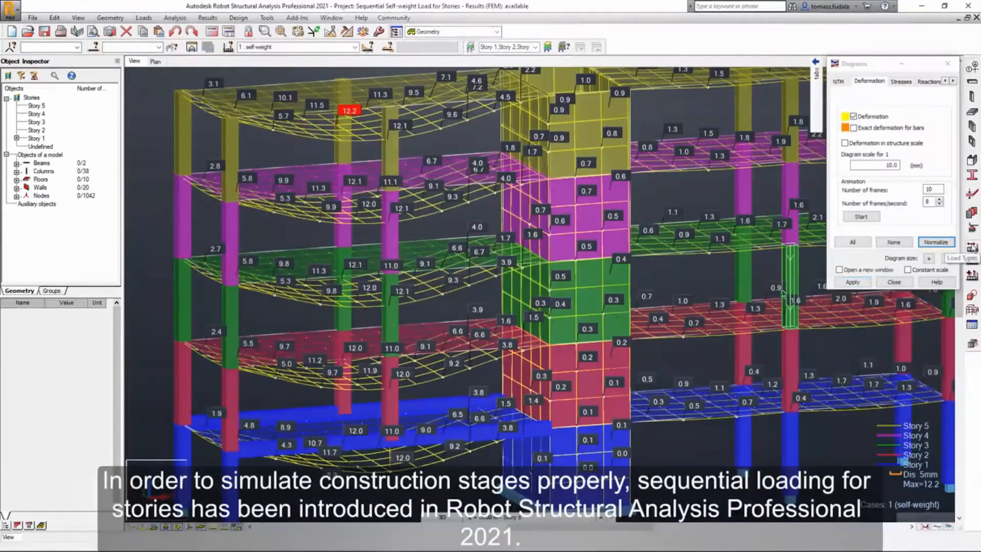
Add a dead load case numbered 2 and named sequential self-weight.
{"action": "left_click", "coordinate": [971, 248]}
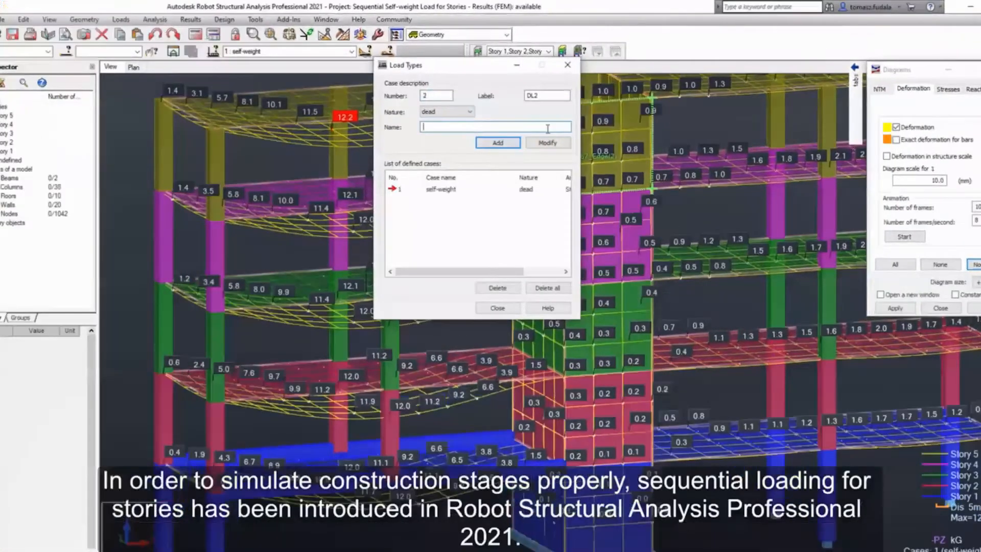
{"action": "type", "text": "sequential self-weight"}
{"action": "left_click", "coordinate": [508, 142]}
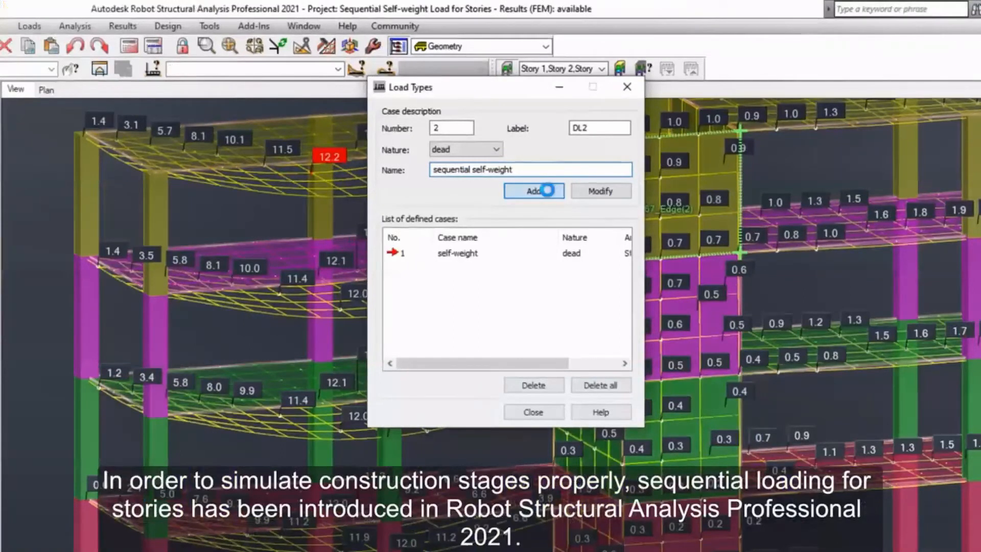
{"action": "left_click", "coordinate": [535, 412]}
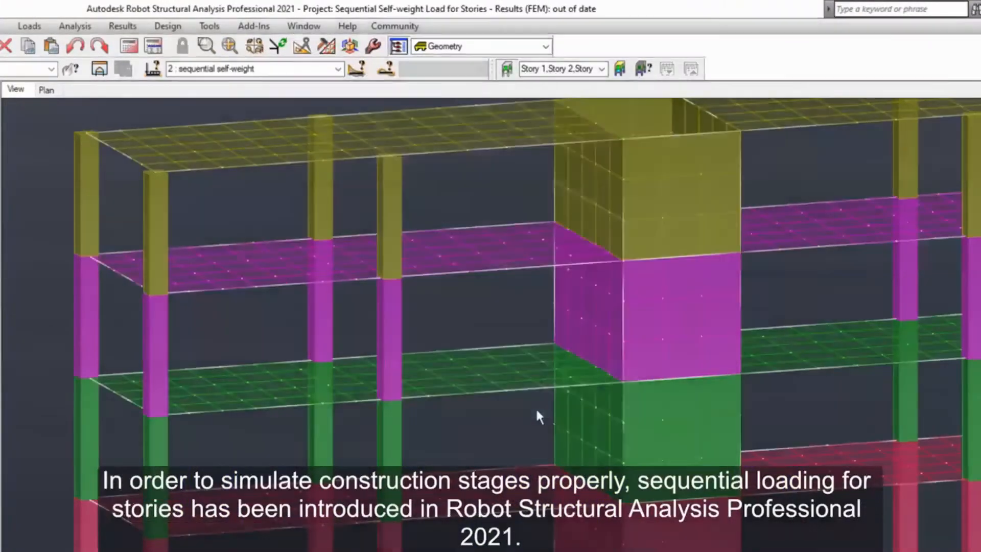
In the load table, assign the second self-weight record to the sequential self-weight case and apply it to the whole structure.
{"action": "left_click", "coordinate": [29, 26]}
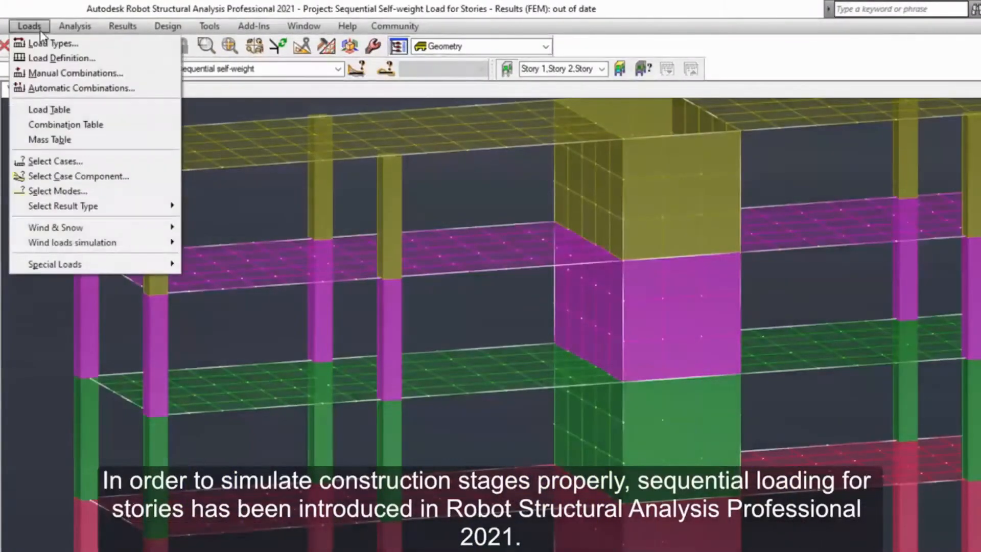
{"action": "left_click", "coordinate": [45, 110]}
{"action": "left_click", "coordinate": [112, 125]}
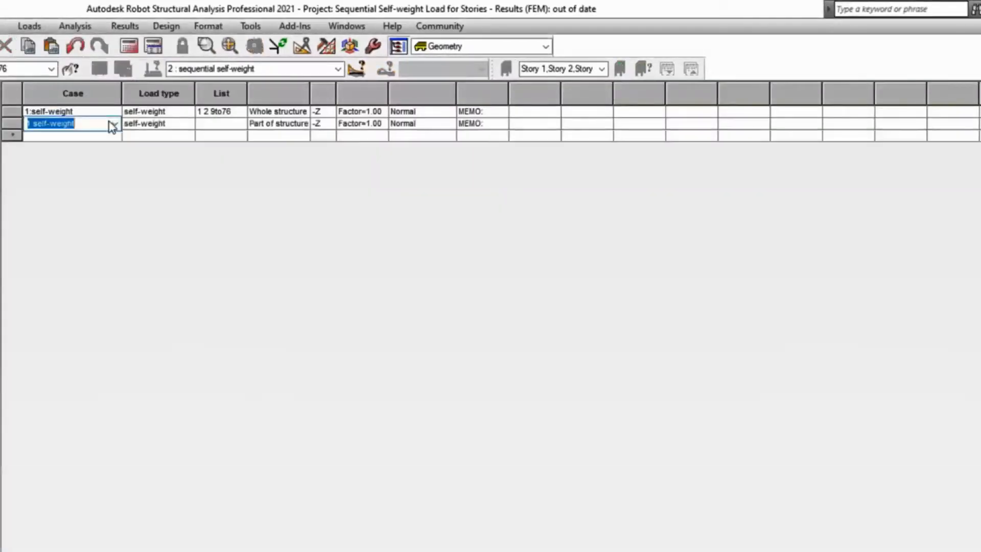
{"action": "left_click", "coordinate": [113, 124]}
{"action": "left_click", "coordinate": [112, 146]}
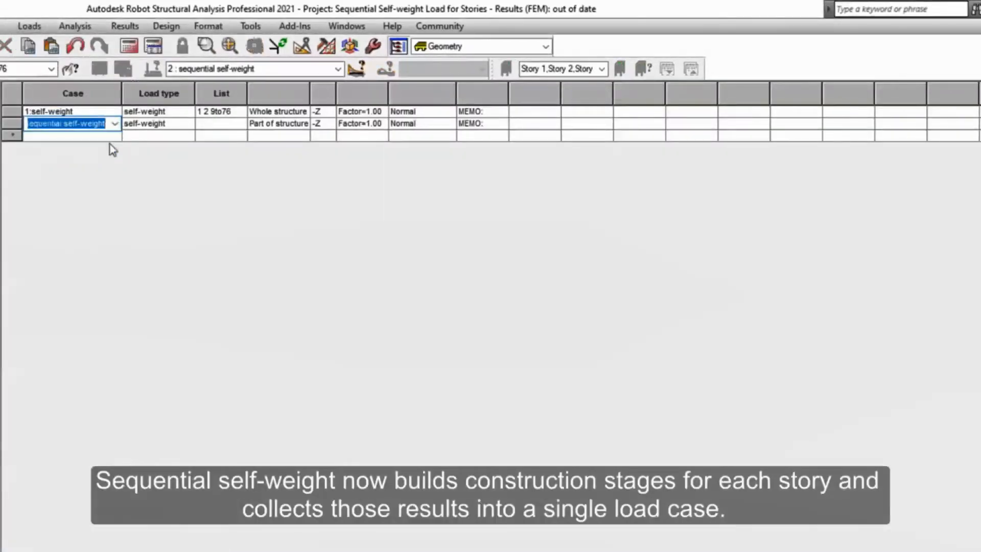
{"action": "left_click", "coordinate": [241, 124]}
{"action": "type", "text": "al sel"}
{"action": "left_click", "coordinate": [302, 124]}
{"action": "left_click", "coordinate": [302, 139]}
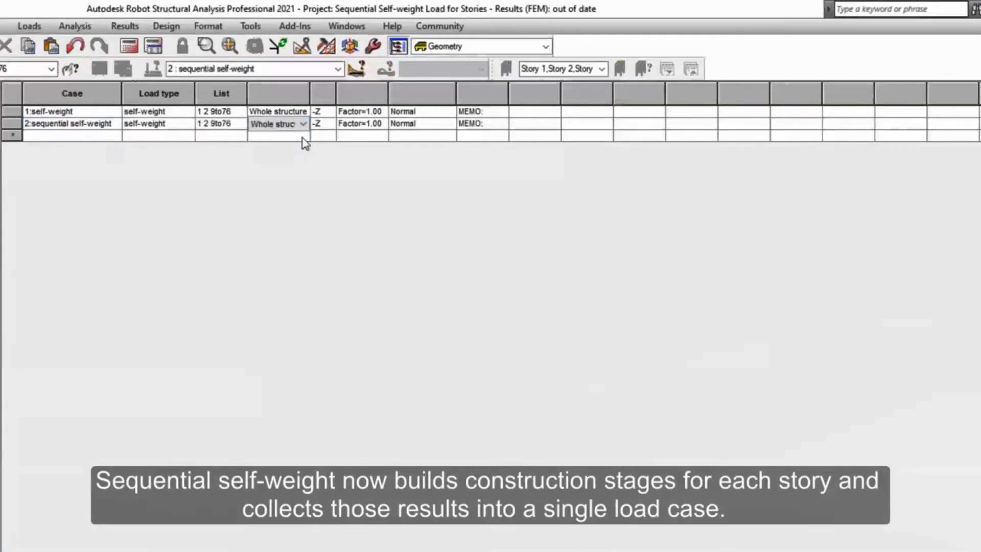
Set the sequential self-weight record to Sequential instead of Normal, and run the structural calculations from the model view.
{"action": "left_click", "coordinate": [450, 125]}
{"action": "left_click", "coordinate": [448, 148]}
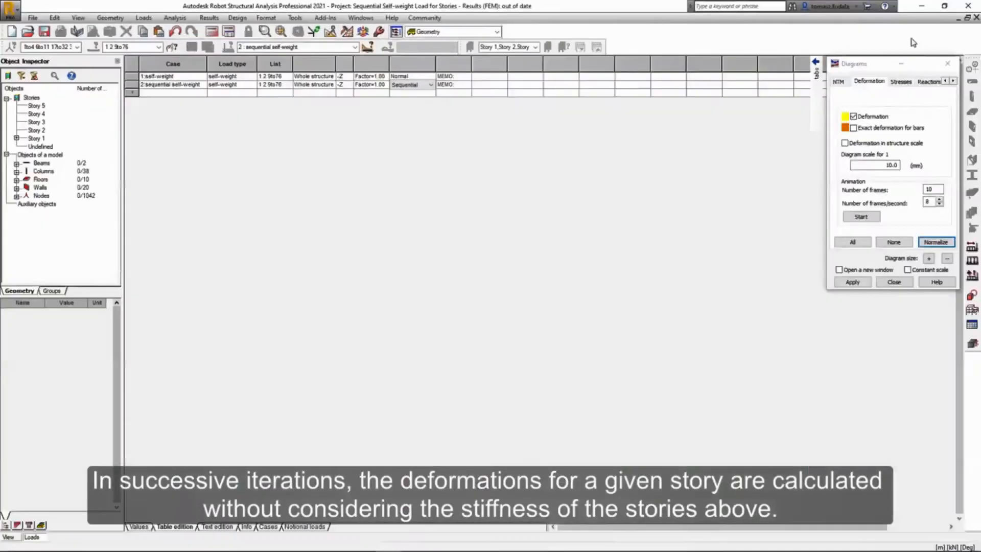
{"action": "left_click", "coordinate": [976, 18]}
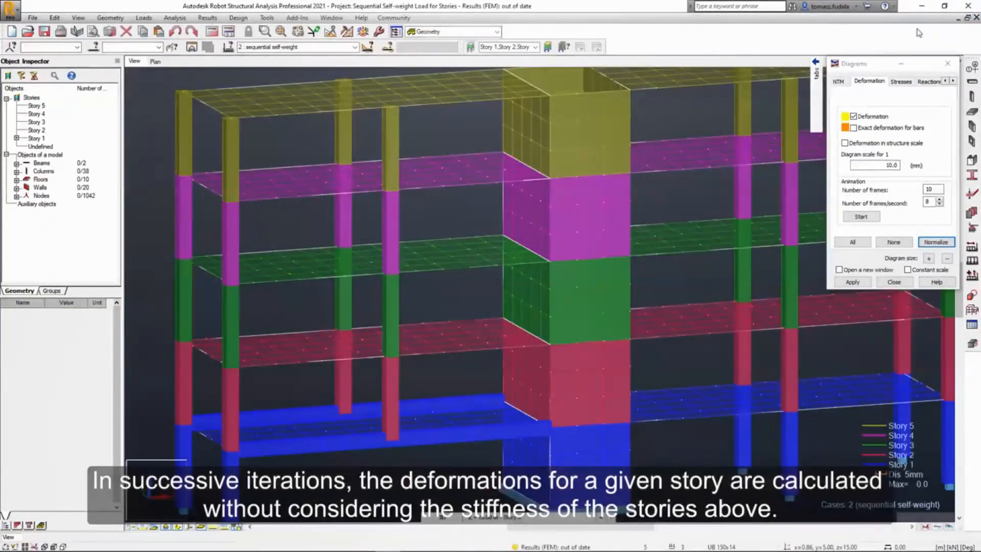
{"action": "left_click", "coordinate": [212, 31]}
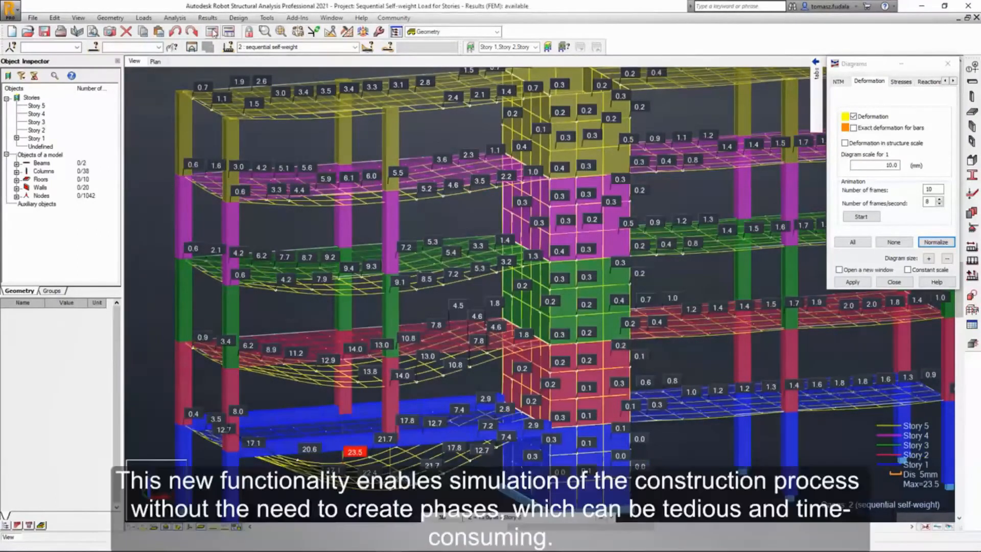
Compare the story deformations by switching the displayed load case between self-weight and sequential self-weight.
{"action": "left_click", "coordinate": [355, 47]}
{"action": "left_click", "coordinate": [349, 58]}
{"action": "left_click", "coordinate": [355, 47]}
{"action": "left_click", "coordinate": [354, 63]}
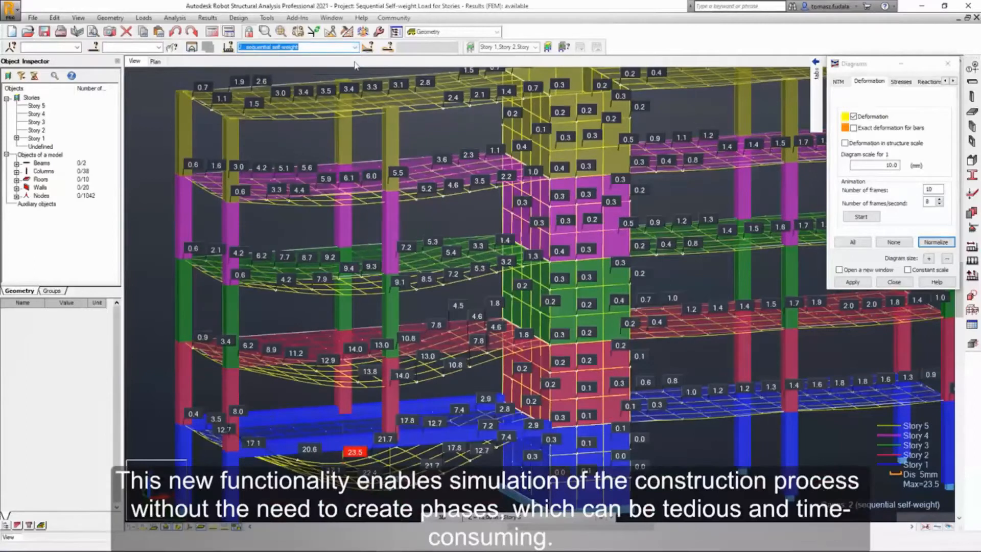
{"action": "left_click", "coordinate": [355, 47]}
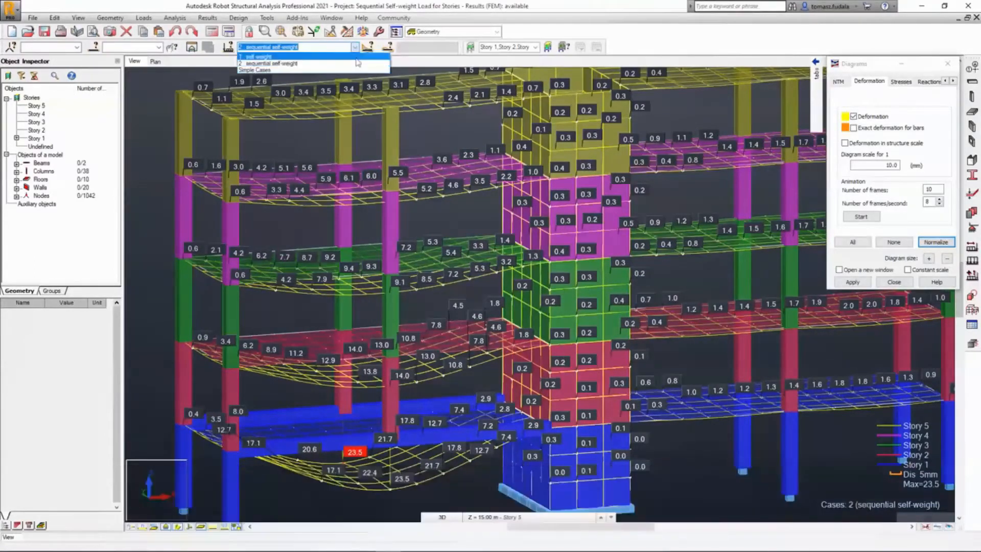
{"action": "left_click", "coordinate": [356, 58]}
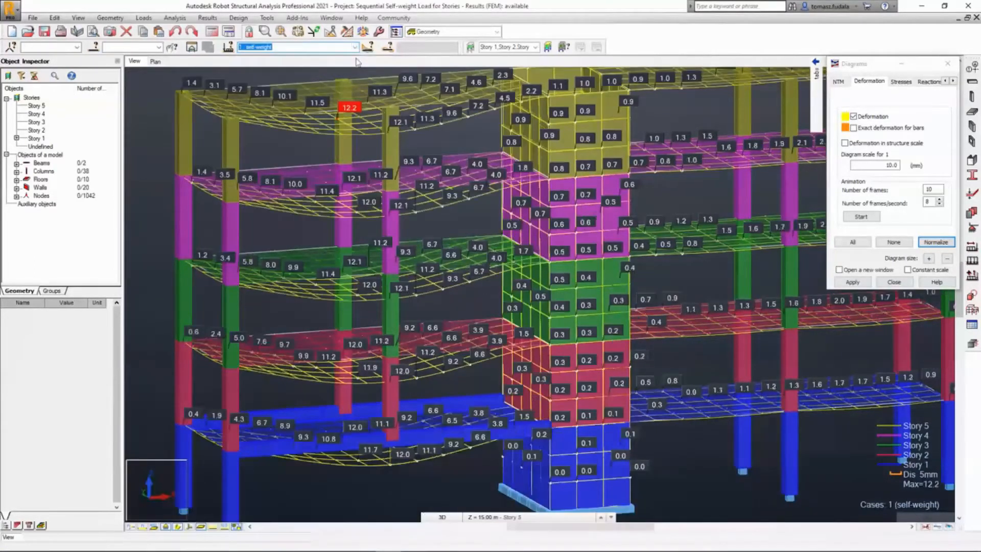
{"action": "left_click", "coordinate": [355, 47]}
{"action": "left_click", "coordinate": [353, 64]}
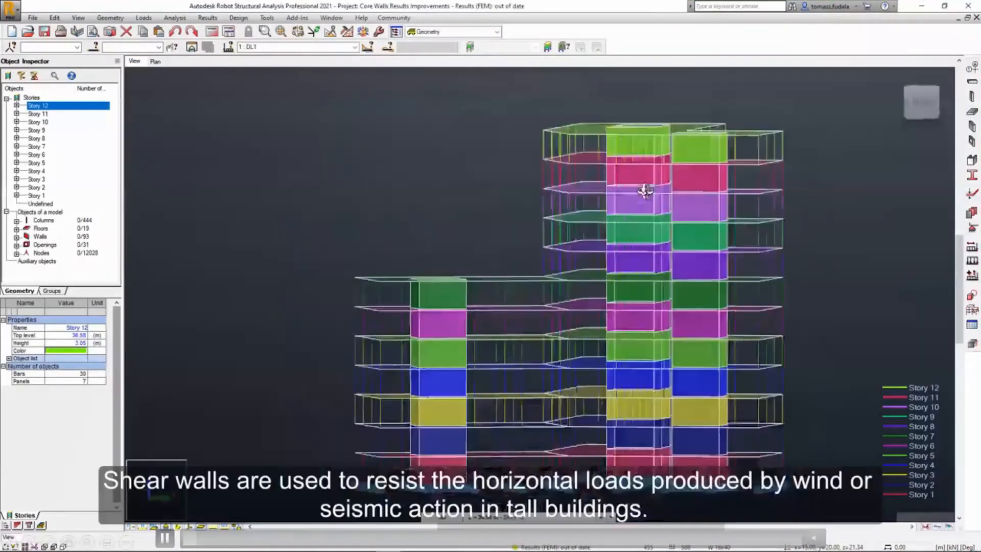
Define Core wall 1 from all wall panels of the shaft in the building's lower wing, colored dark green.
{"action": "left_click_drag", "start_coordinate": [590, 170], "coordinate": [452, 200]}
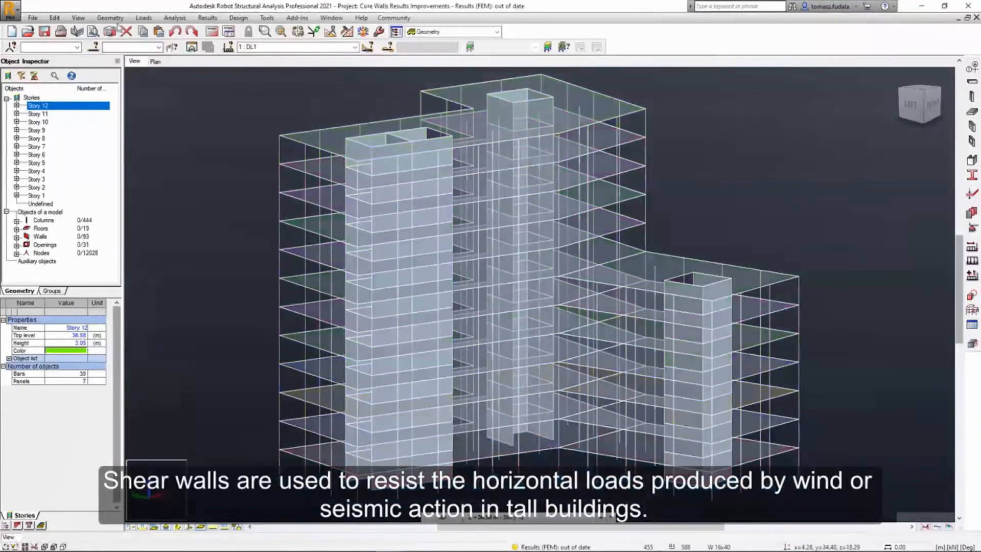
{"action": "left_click", "coordinate": [110, 18]}
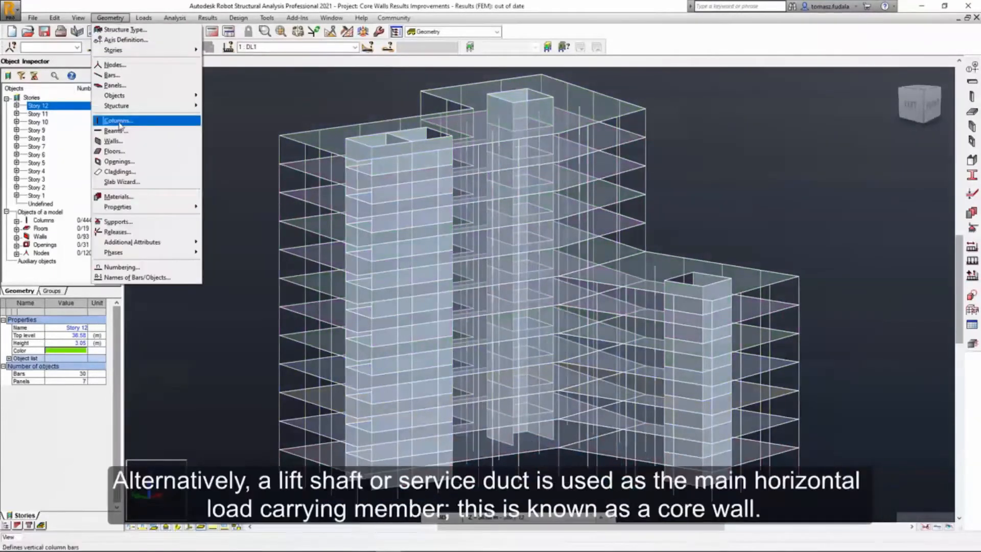
{"action": "mouse_move", "coordinate": [128, 242]}
{"action": "left_click", "coordinate": [228, 334]}
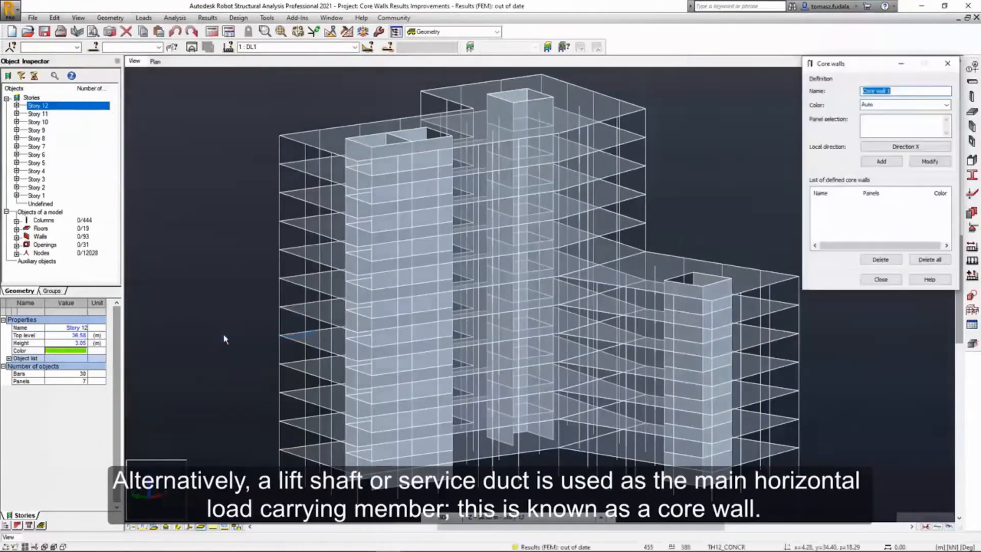
{"action": "left_click", "coordinate": [902, 125]}
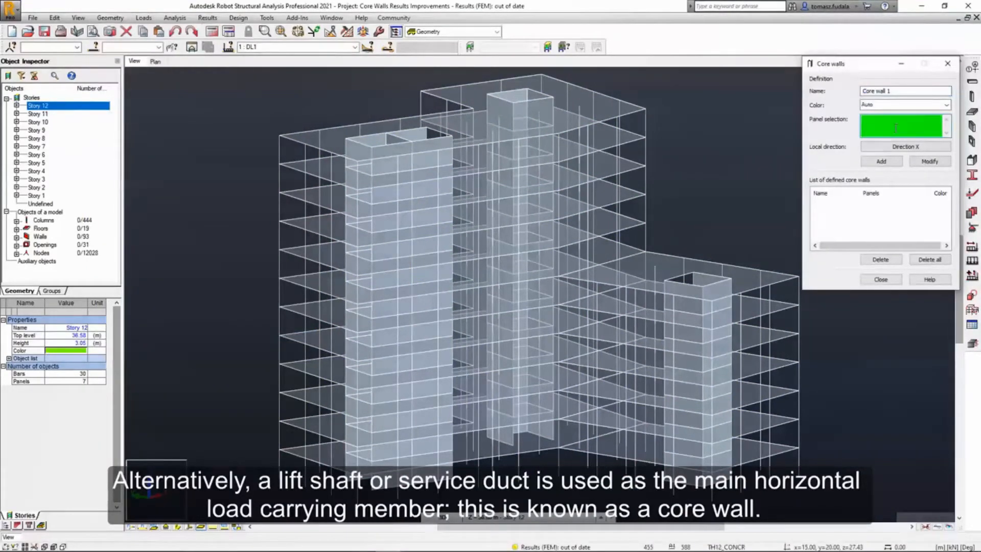
{"action": "left_click_drag", "start_coordinate": [659, 206], "coordinate": [738, 500]}
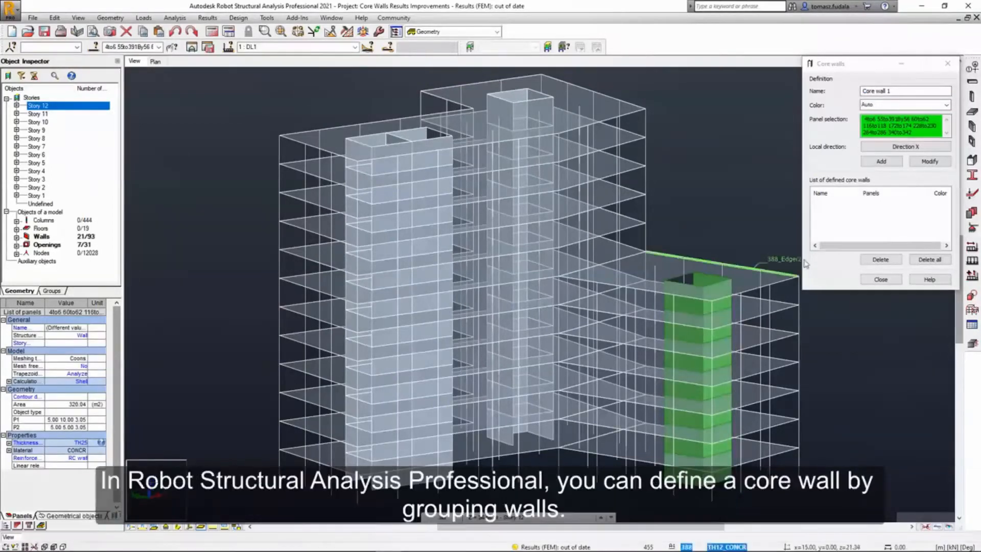
{"action": "left_click", "coordinate": [889, 106]}
{"action": "left_click", "coordinate": [880, 162]}
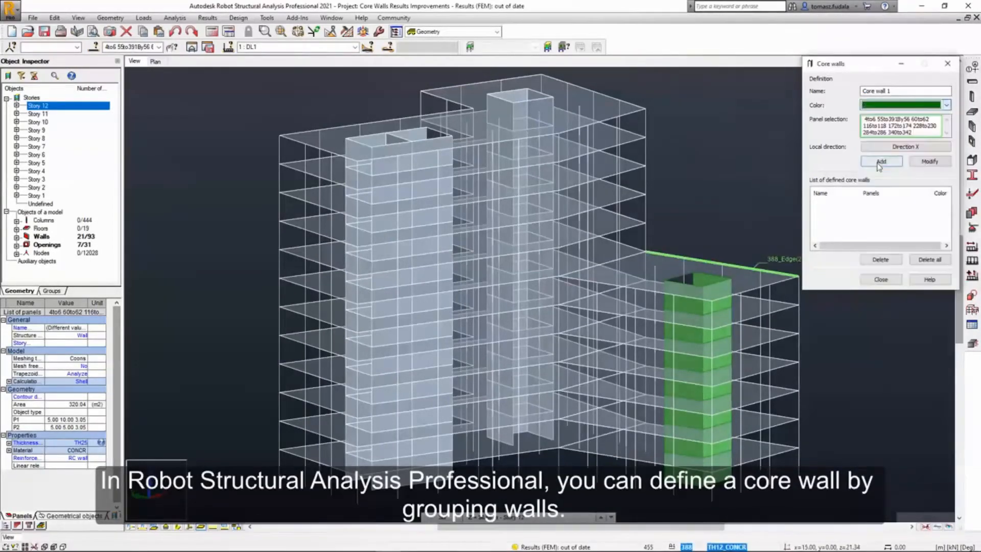
{"action": "left_click", "coordinate": [880, 161]}
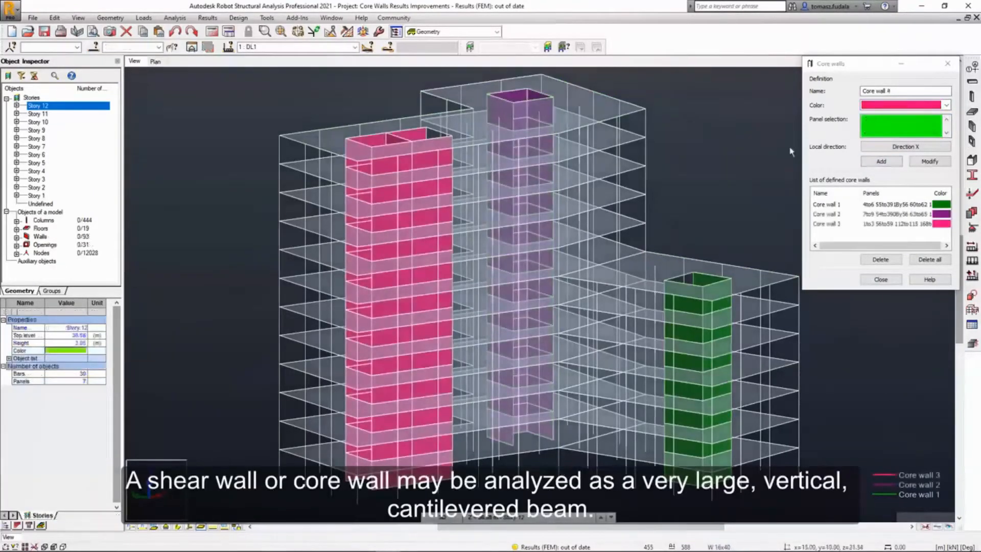
Switch to the plan view and turn on the display of the core walls' local axis systems.
{"action": "left_click", "coordinate": [155, 62]}
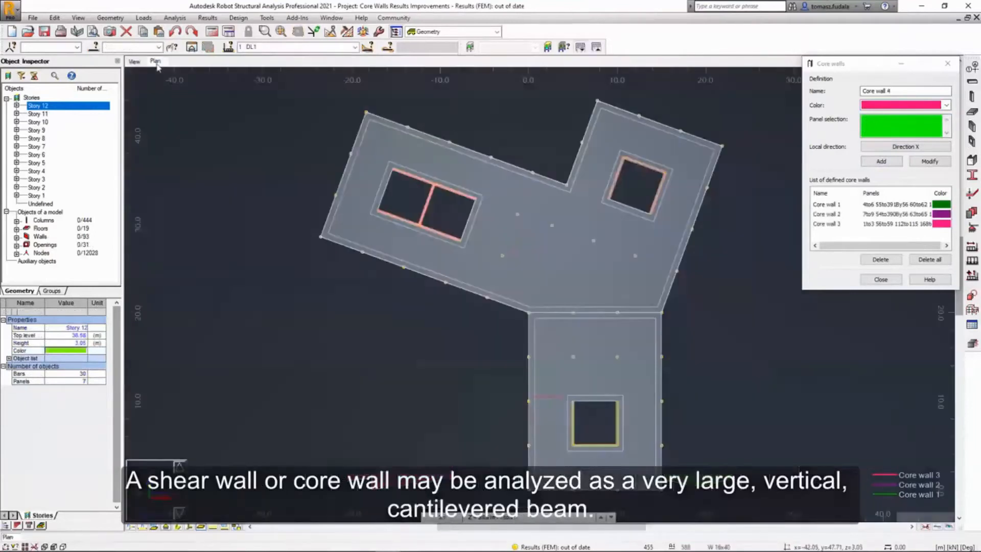
{"action": "right_click", "coordinate": [115, 122]}
{"action": "left_click", "coordinate": [153, 227]}
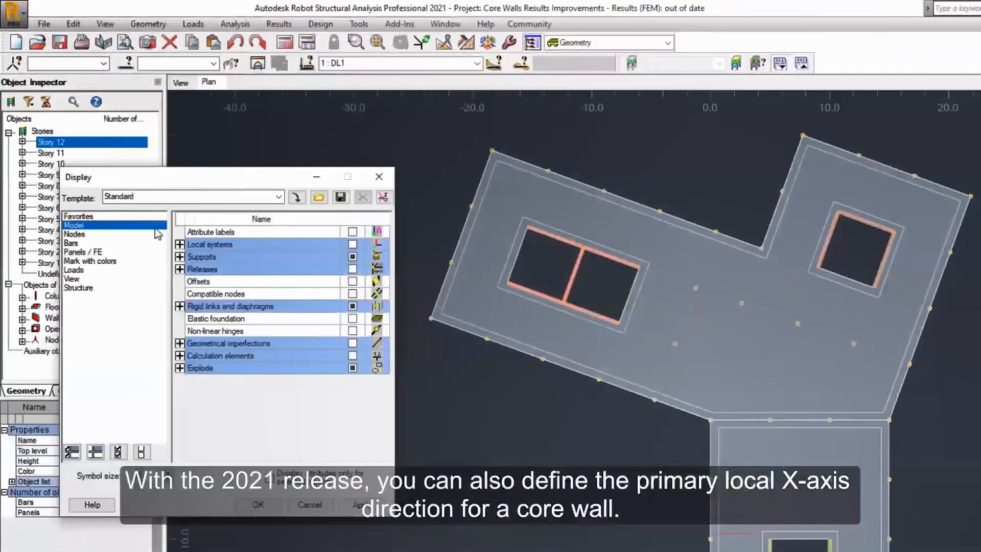
{"action": "left_click", "coordinate": [159, 220]}
{"action": "left_click", "coordinate": [353, 295]}
{"action": "left_click", "coordinate": [258, 505]}
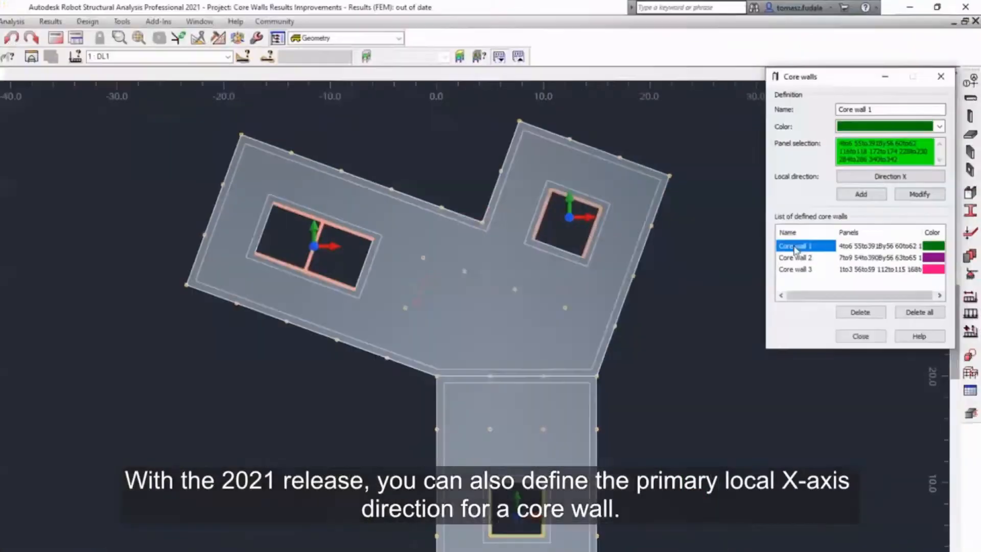
Orient Core wall 2's local X axis according to the vector 1.71, 4.70 along the shaft's side wall, and update its definition.
{"action": "left_click", "coordinate": [807, 228]}
{"action": "left_click", "coordinate": [901, 156]}
{"action": "left_click", "coordinate": [841, 149]}
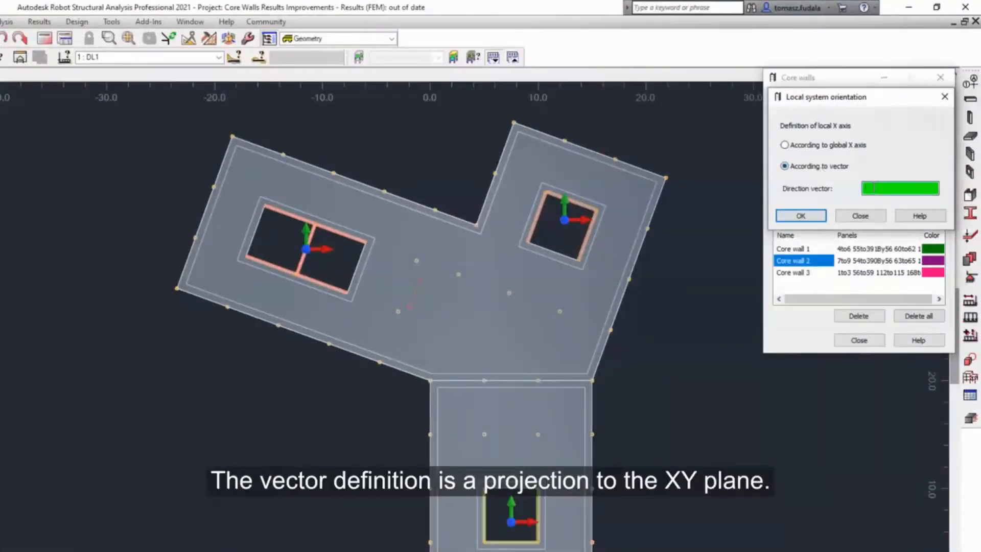
{"action": "left_click", "coordinate": [583, 252]}
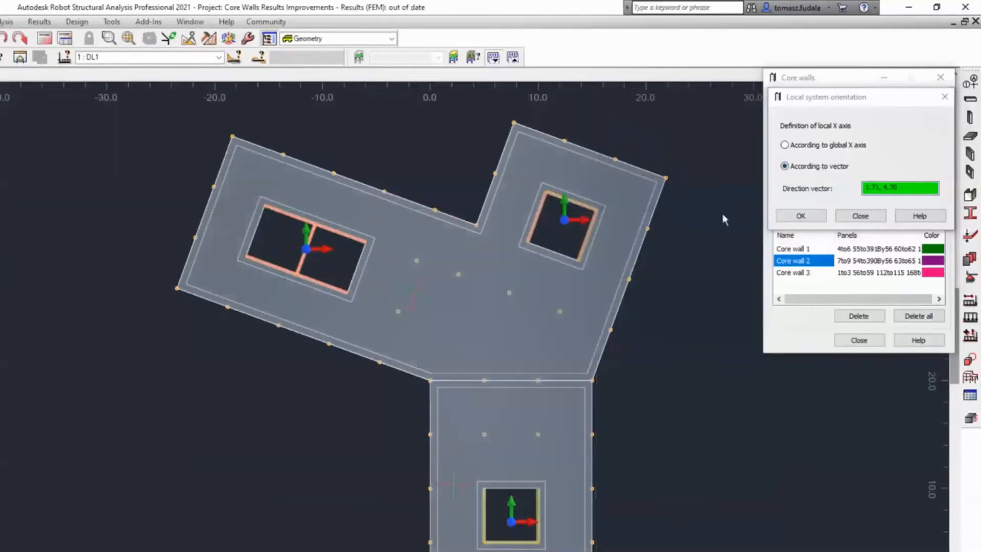
{"action": "left_click", "coordinate": [801, 216]}
{"action": "left_click", "coordinate": [919, 197]}
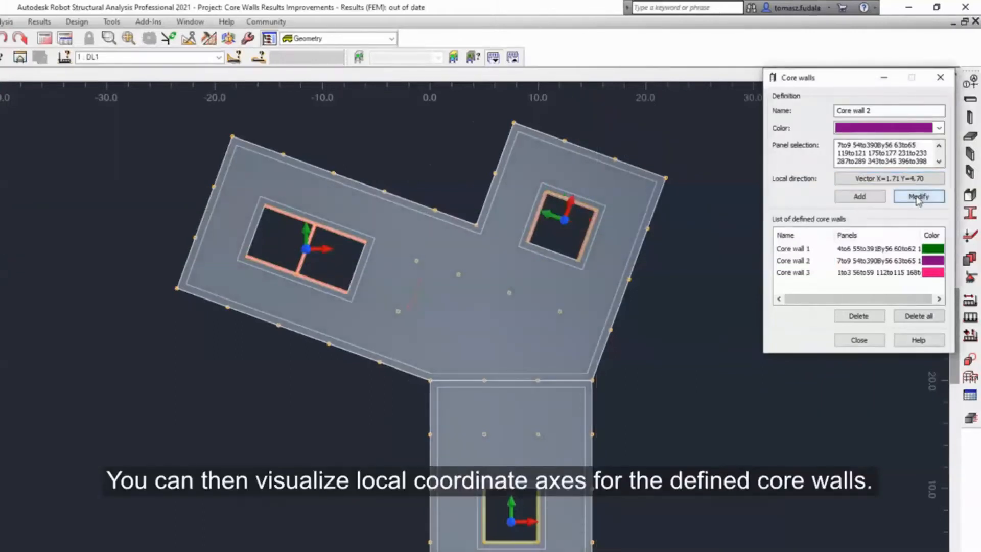
Orient Core wall 3's local X axis according to the vector X=9.40, Y=-3.42 along the shaft's long wall, and update its definition.
{"action": "left_click", "coordinate": [797, 273]}
{"action": "left_click", "coordinate": [859, 179]}
{"action": "left_click", "coordinate": [807, 167]}
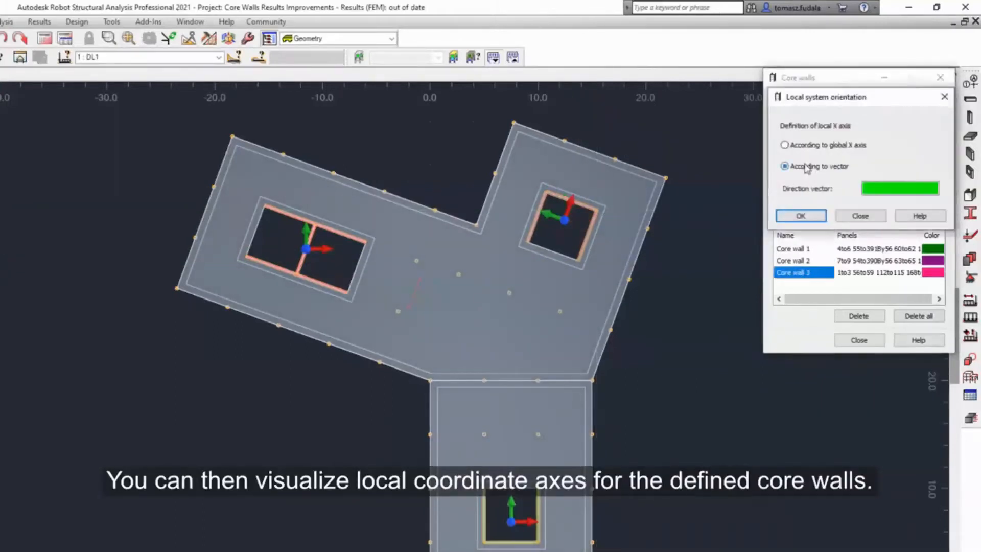
{"action": "left_click", "coordinate": [246, 257]}
{"action": "left_click", "coordinate": [348, 293]}
{"action": "left_click", "coordinate": [801, 216]}
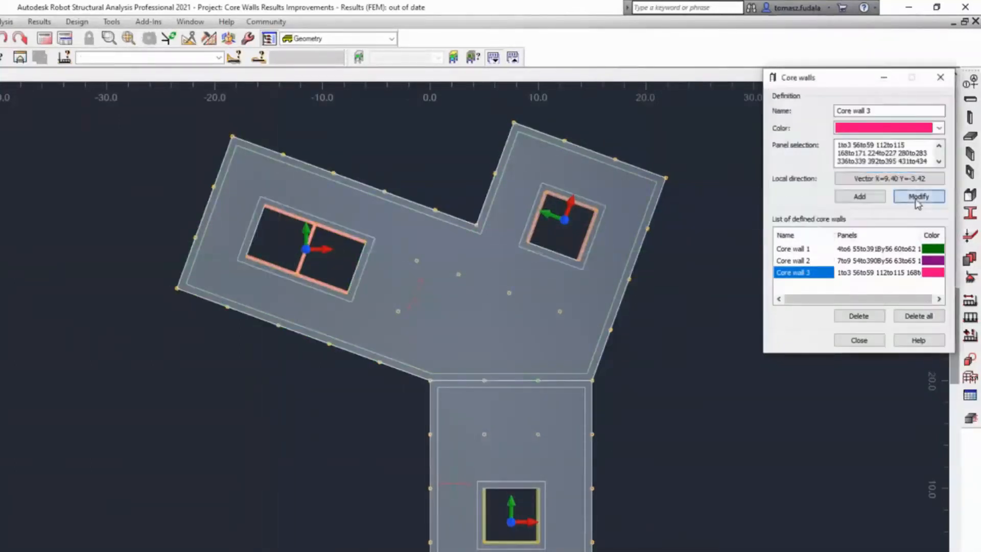
{"action": "left_click", "coordinate": [919, 198]}
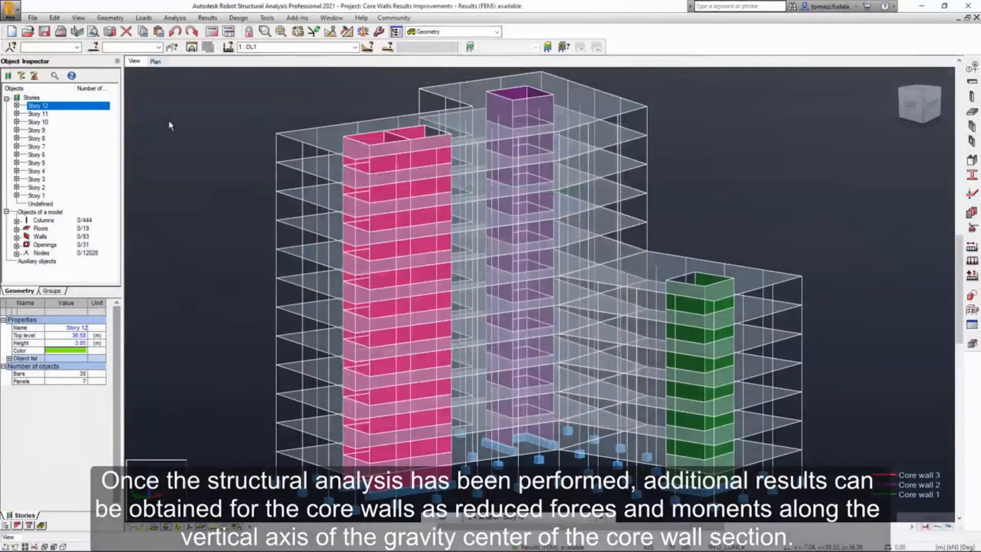
Open the result diagrams for core walls and set the displayed load case to ASCE 7-16 Direction_X.
{"action": "left_click", "coordinate": [208, 17]}
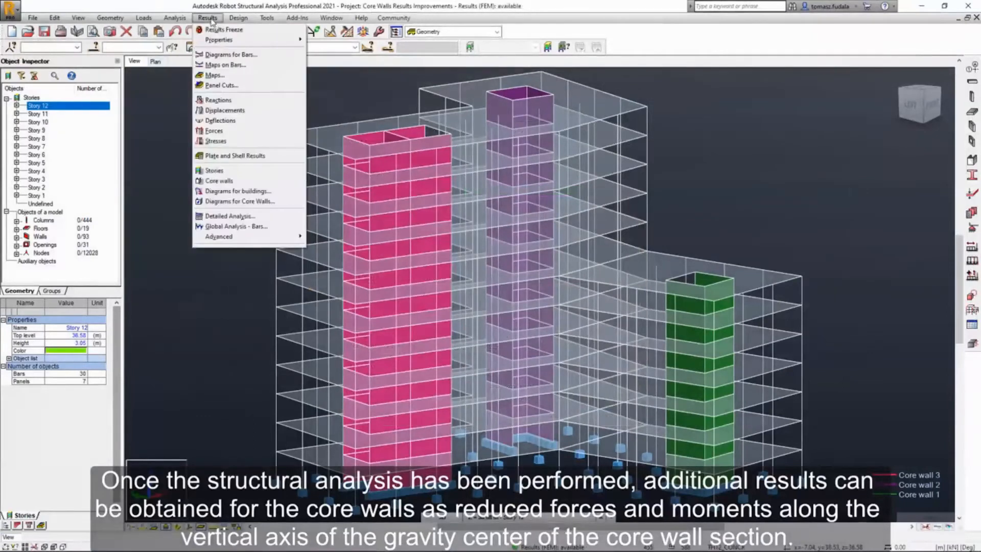
{"action": "left_click", "coordinate": [239, 201]}
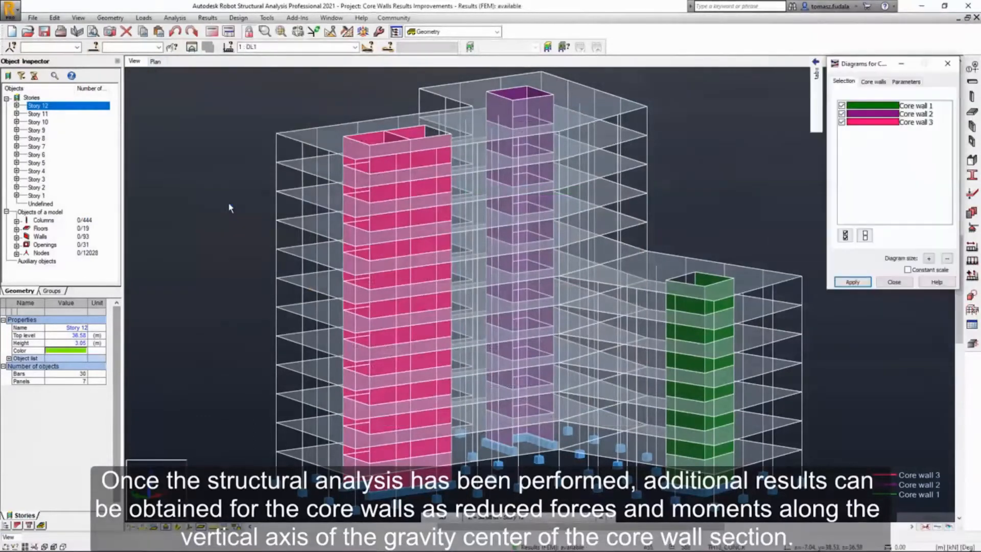
{"action": "left_click", "coordinate": [355, 46]}
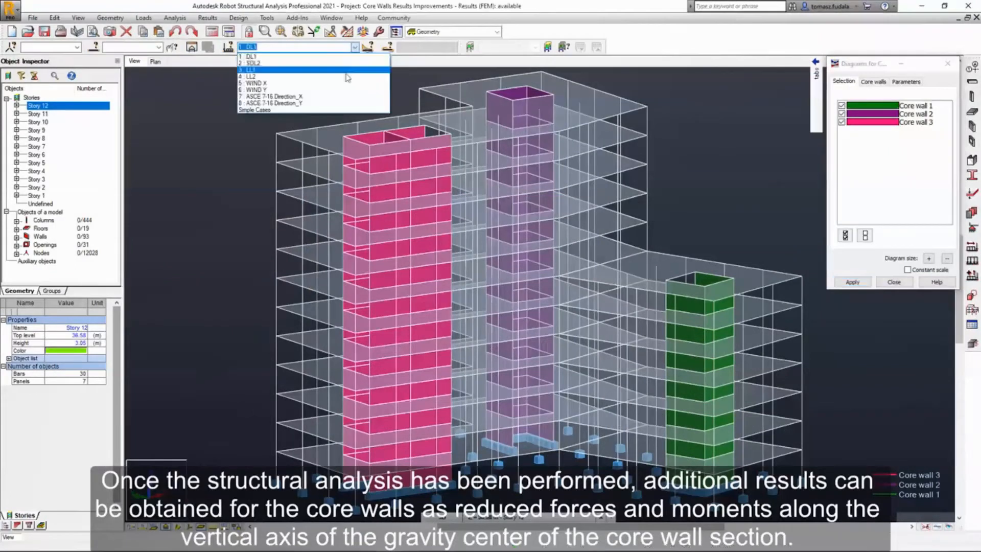
{"action": "left_click", "coordinate": [335, 101]}
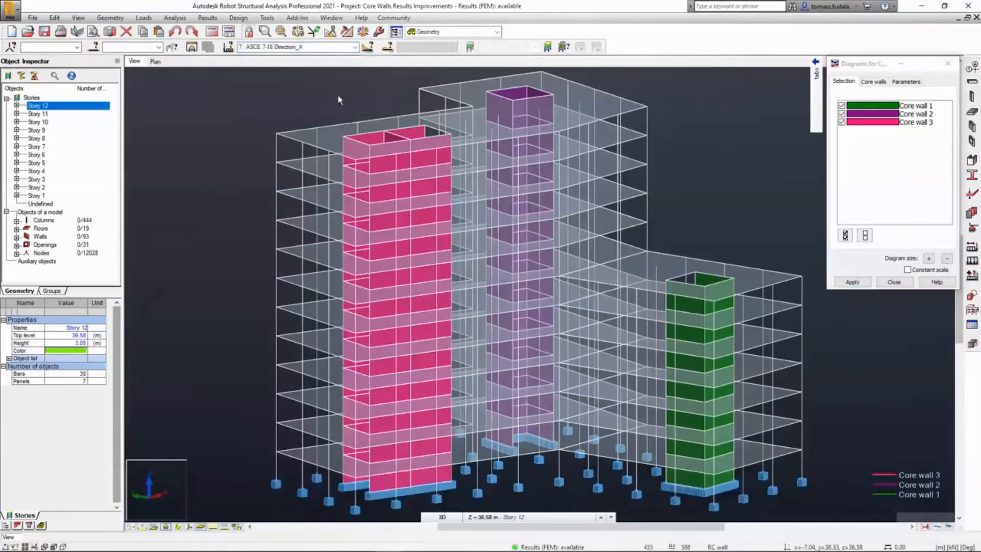
Display the FX and FY force diagrams on the core walls, and present them in the local system.
{"action": "left_click", "coordinate": [877, 85]}
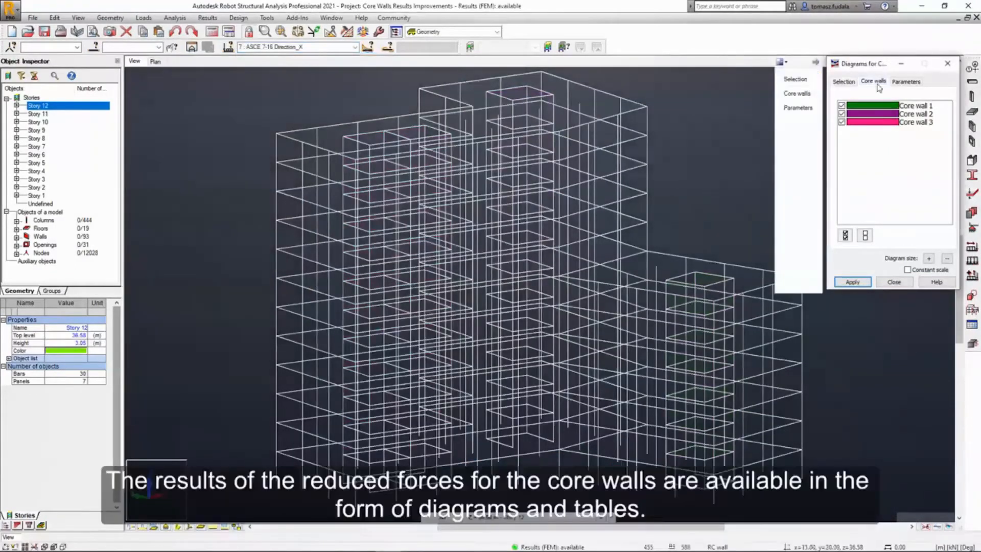
{"action": "left_click", "coordinate": [853, 127]}
{"action": "left_click", "coordinate": [853, 141]}
{"action": "left_click", "coordinate": [852, 282]}
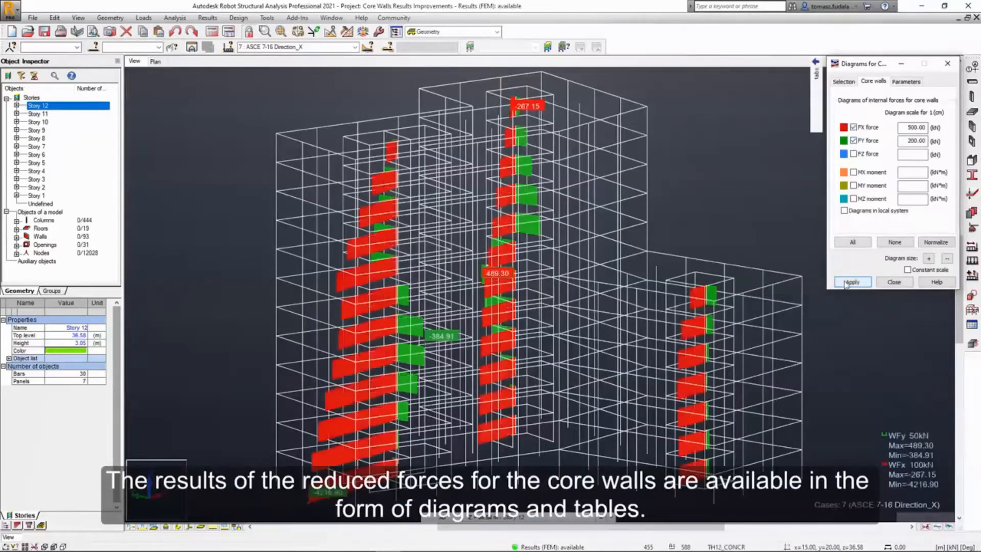
{"action": "left_click", "coordinate": [844, 211]}
{"action": "left_click", "coordinate": [852, 282]}
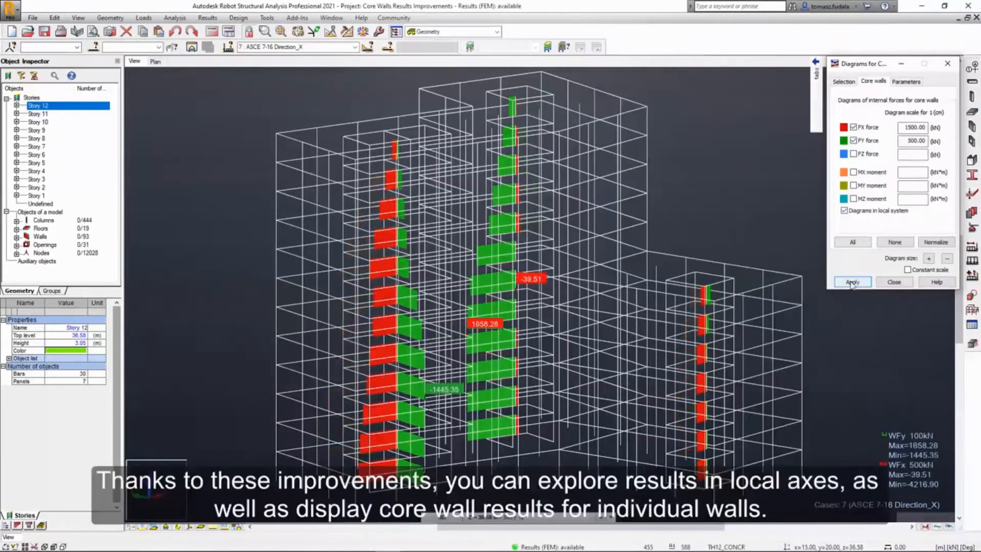
Limit the force diagrams to Core wall 2 by excluding Core wall 1 and Core wall 3.
{"action": "left_click", "coordinate": [844, 82]}
{"action": "left_click", "coordinate": [842, 106]}
{"action": "left_click", "coordinate": [842, 122]}
{"action": "left_click", "coordinate": [853, 282]}
{"action": "left_click", "coordinate": [524, 273]}
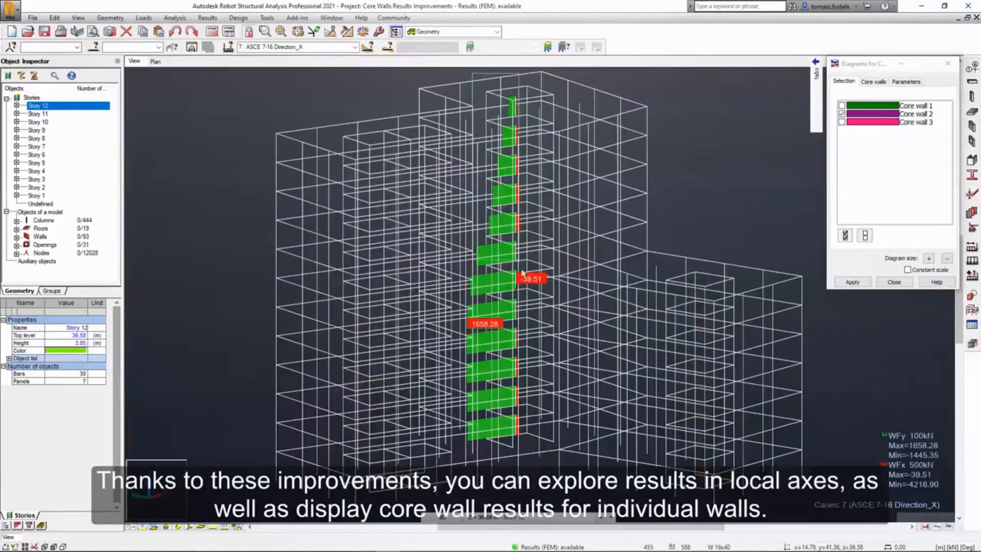
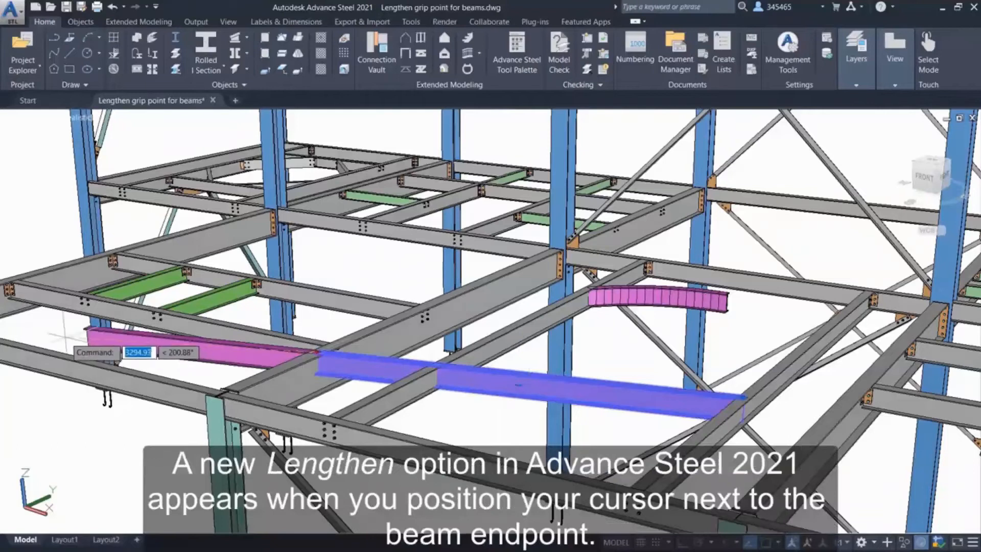
Lengthen the straight magenta beam to its neighbouring framing beam, and lengthen the curved magenta beam along its arc to the diagonal beam.
{"action": "left_click", "coordinate": [438, 359]}
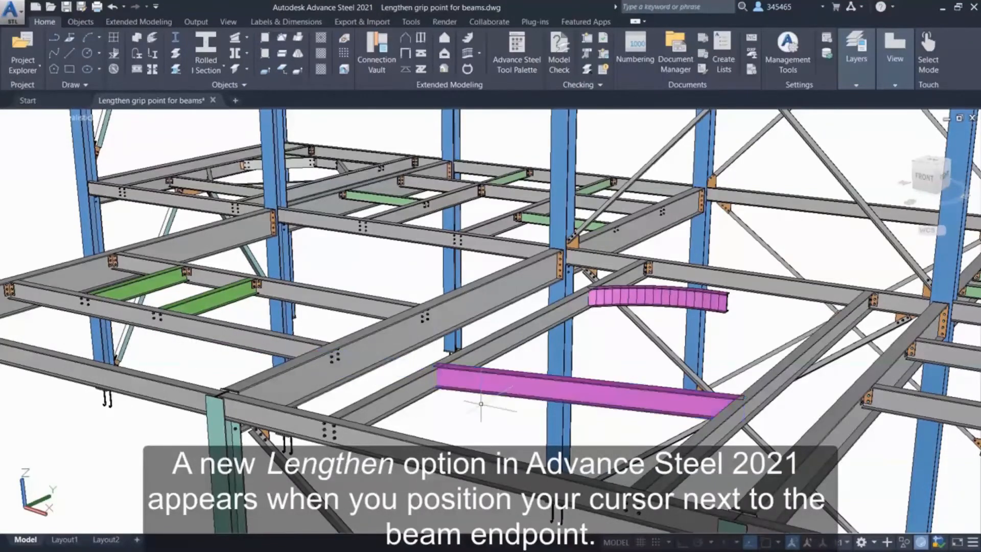
{"action": "middle_click_drag", "start_coordinate": [773, 322], "coordinate": [636, 336], "text": "shift"}
{"action": "scroll", "coordinate": [635, 336], "scroll_direction": "up", "scroll_amount": 2}
{"action": "left_click", "coordinate": [606, 293]}
{"action": "mouse_move", "coordinate": [606, 293]}
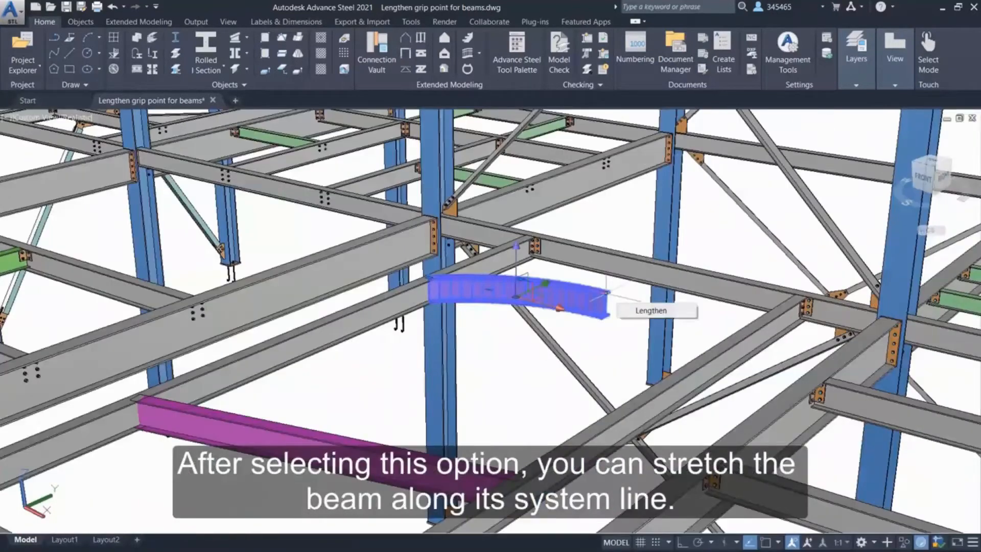
{"action": "left_click", "coordinate": [679, 313]}
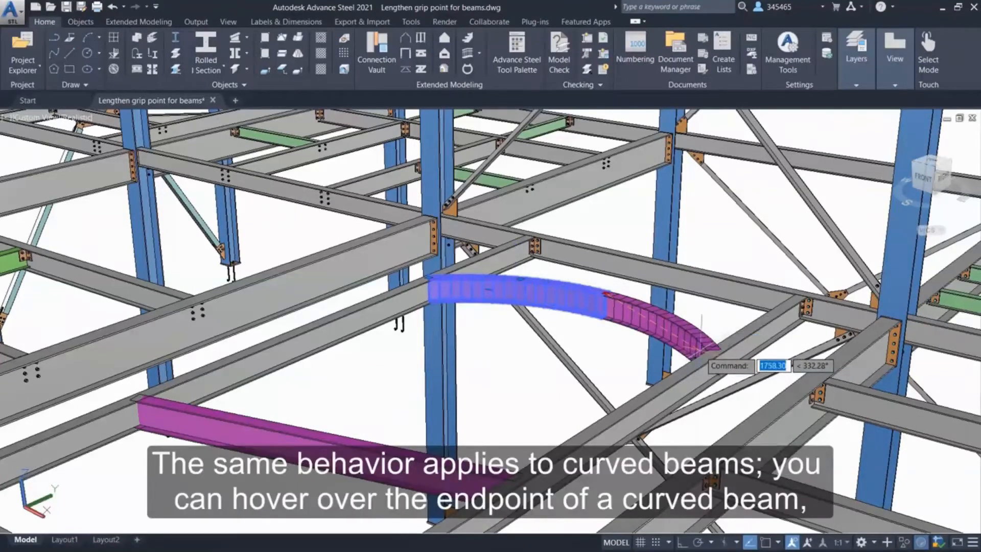
{"action": "left_click", "coordinate": [701, 348]}
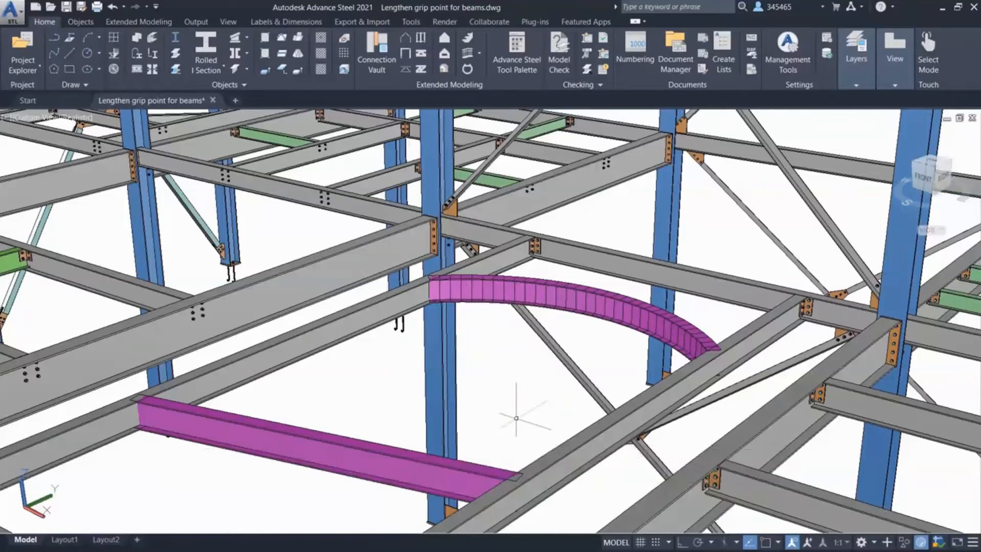
{"action": "middle_click_drag", "start_coordinate": [515, 418], "coordinate": [634, 290], "text": "shift"}
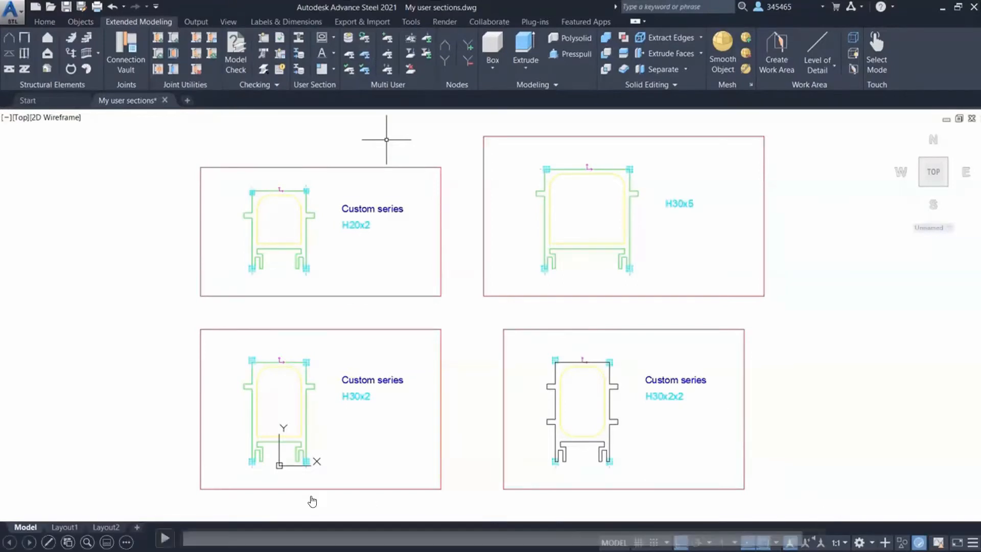
Generate all user sections into the database and review the creation status reported for each section.
{"action": "left_click", "coordinate": [165, 538]}
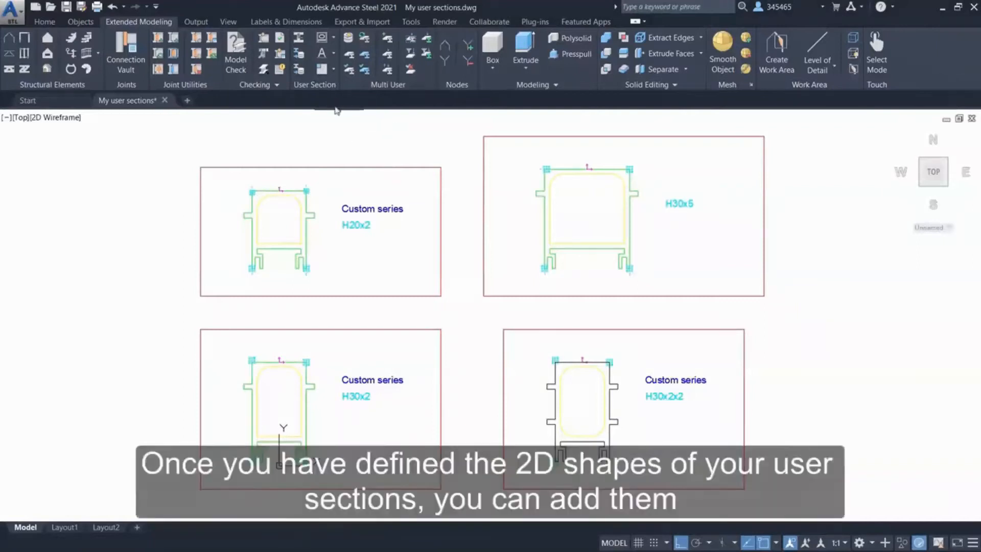
{"action": "left_click", "coordinate": [300, 72]}
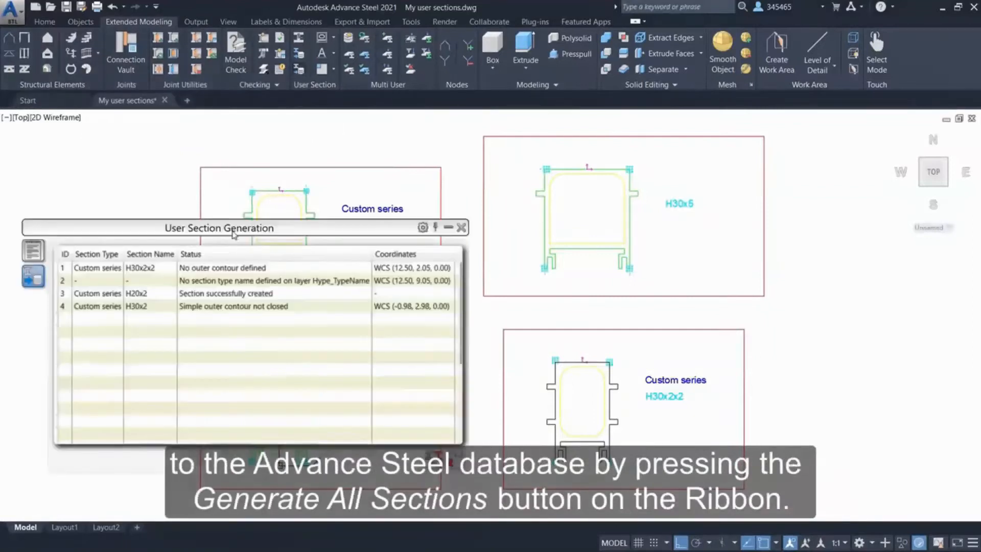
{"action": "left_click", "coordinate": [138, 296]}
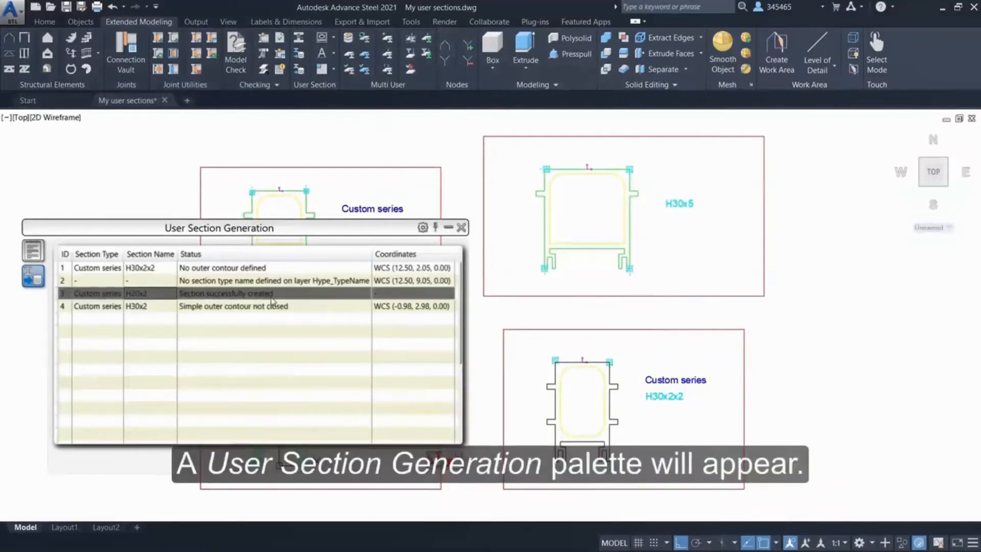
{"action": "left_click", "coordinate": [263, 268]}
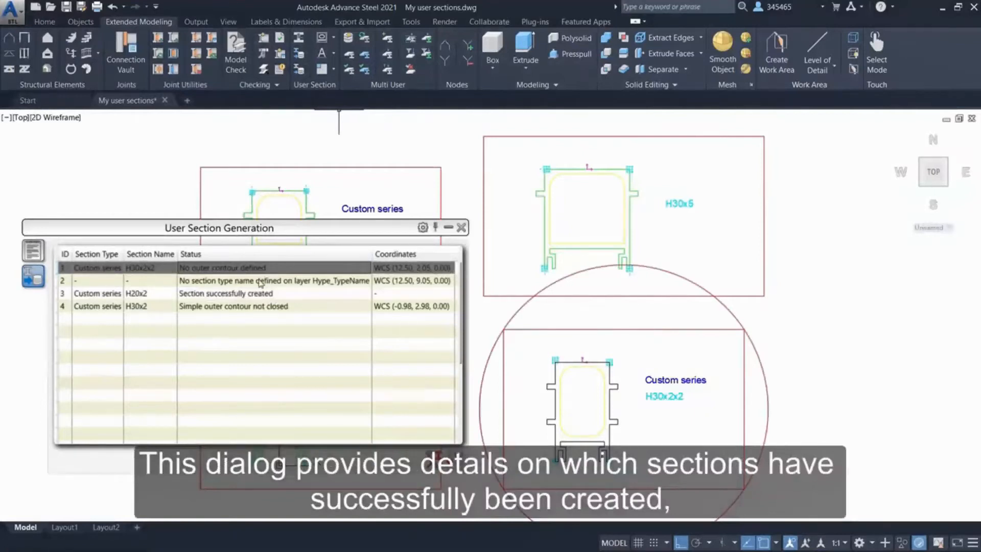
{"action": "left_click", "coordinate": [261, 282]}
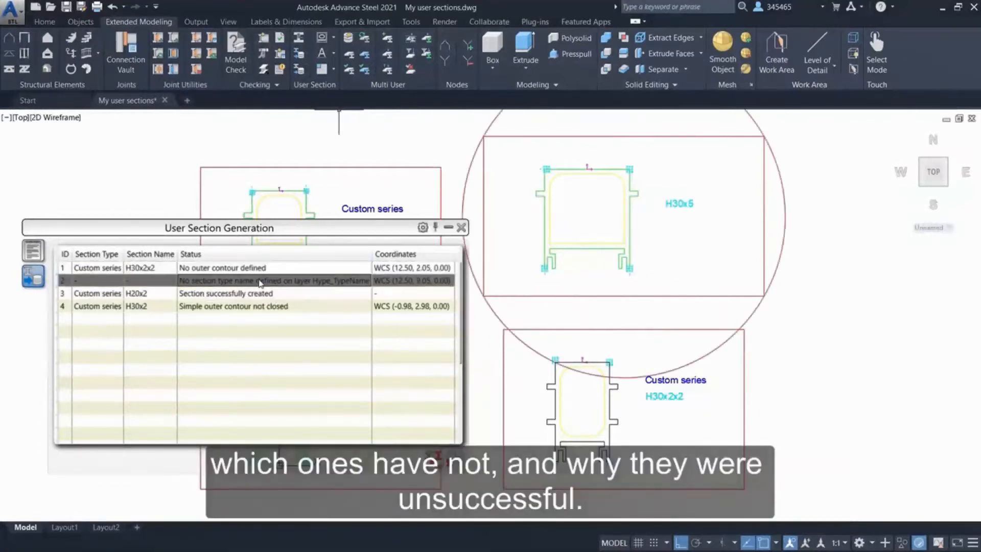
{"action": "left_click", "coordinate": [280, 308]}
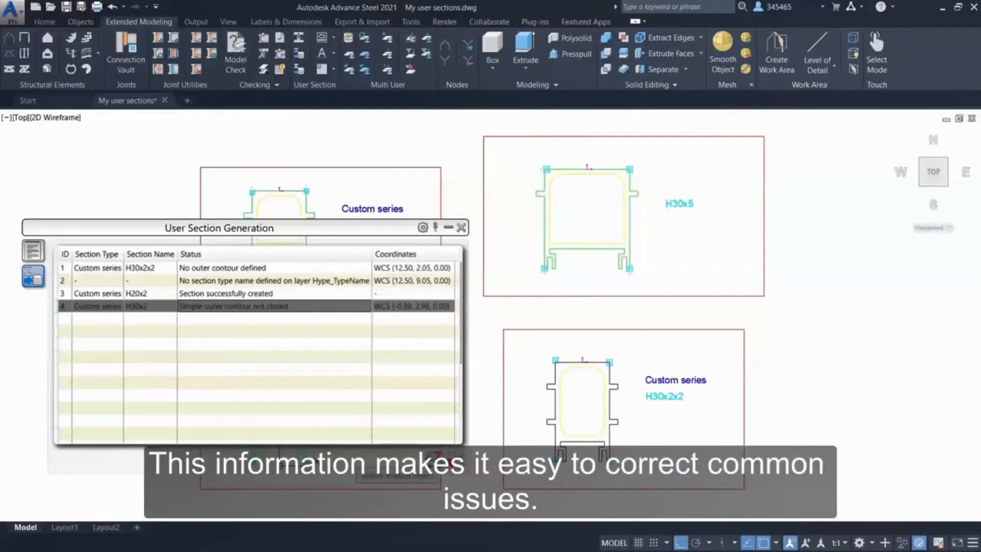
Close the outer contour of section H30x2 by stretching the open polyline endpoint onto the adjacent corner.
{"action": "mouse_move", "coordinate": [277, 226]}
{"action": "left_mouse_down"}
{"action": "mouse_move", "coordinate": [620, 305]}
{"action": "mouse_move", "coordinate": [670, 256]}
{"action": "mouse_move", "coordinate": [740, 260]}
{"action": "left_mouse_up"}
{"action": "scroll", "coordinate": [252, 390], "scroll_direction": "up", "scroll_amount": 8}
{"action": "scroll", "coordinate": [251, 395], "scroll_direction": "up", "scroll_amount": 5}
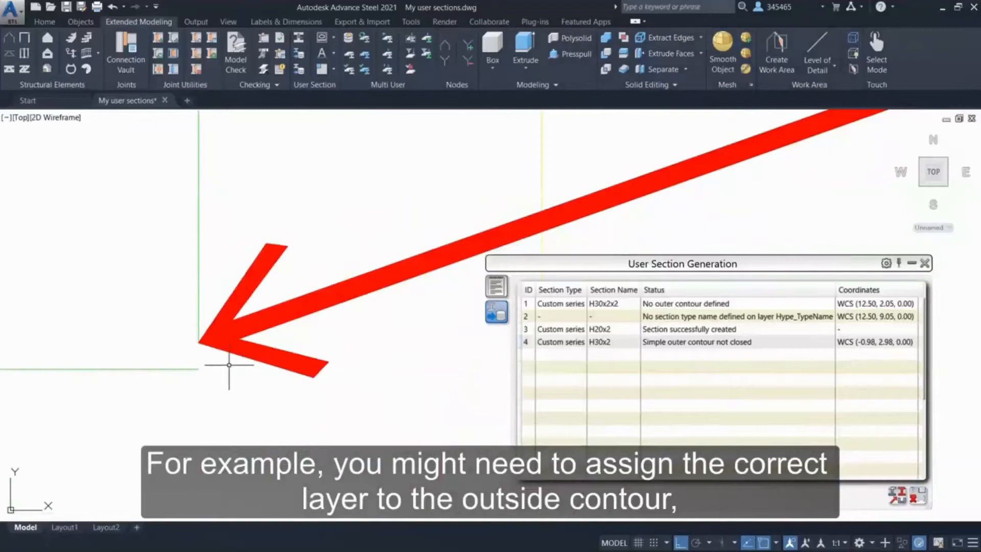
{"action": "scroll", "coordinate": [229, 365], "scroll_direction": "down", "scroll_amount": 4}
{"action": "left_click", "coordinate": [218, 338]}
{"action": "left_click", "coordinate": [217, 356]}
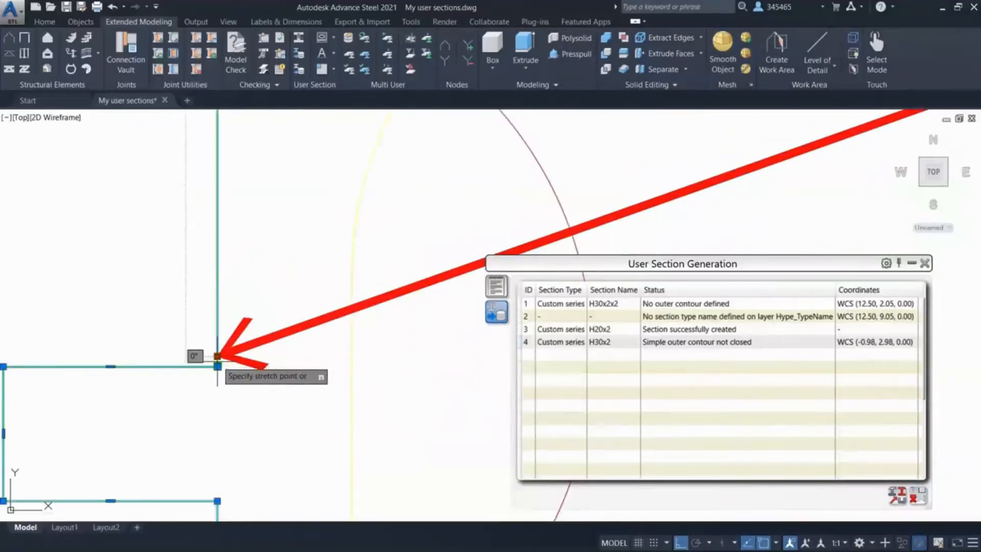
{"action": "left_click", "coordinate": [217, 367]}
{"action": "scroll", "coordinate": [256, 397], "scroll_direction": "down", "scroll_amount": 6}
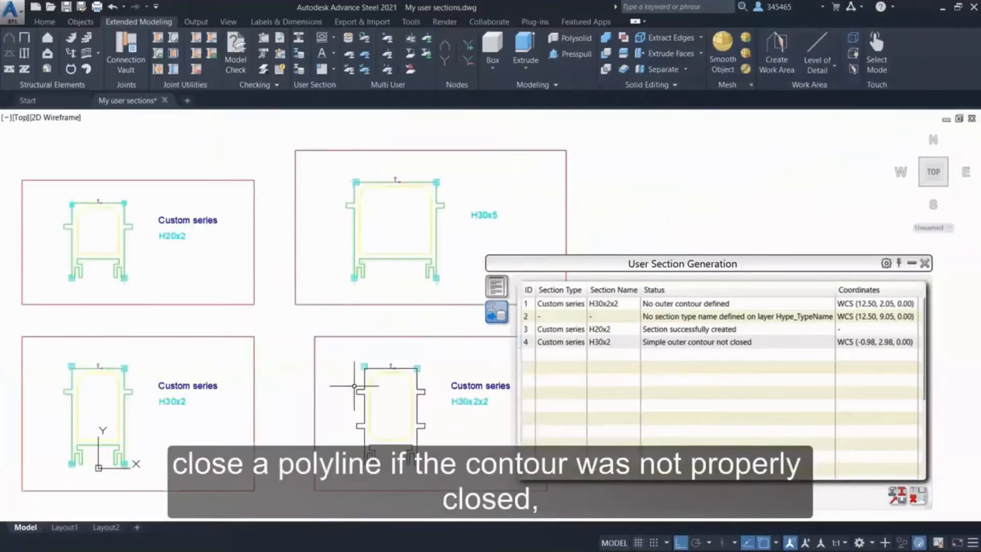
Assign the outer contour polyline of section H30x2x2 to the layer Hype_OuterSection.
{"action": "left_click", "coordinate": [360, 409]}
{"action": "left_click", "coordinate": [521, 280]}
{"action": "scroll", "coordinate": [521, 356], "scroll_direction": "down", "scroll_amount": 3}
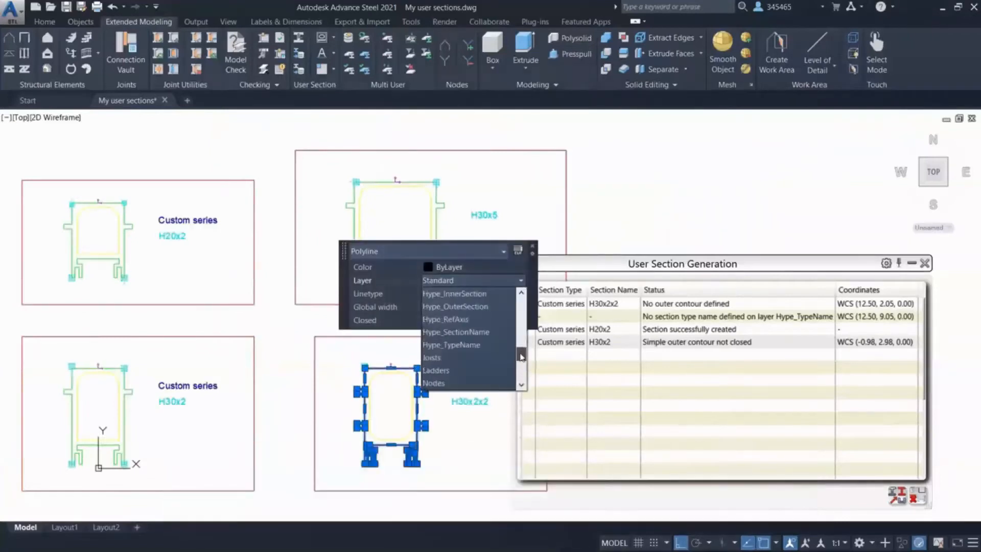
{"action": "left_click", "coordinate": [455, 307]}
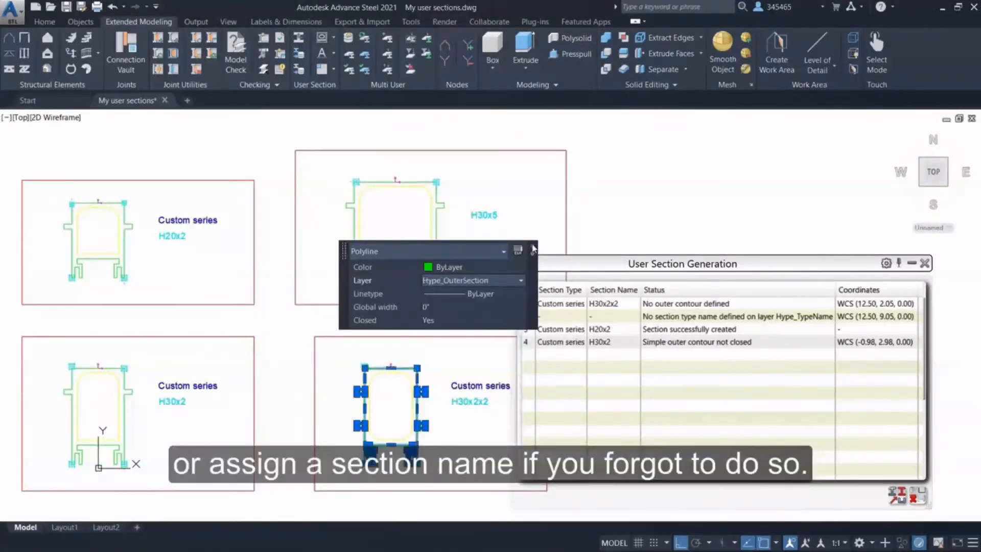
{"action": "left_click", "coordinate": [533, 247]}
{"action": "key", "text": "Escape"}
Copy the Custom series type label from section H30x2x2 to just above the H30x5 name.
{"action": "left_click", "coordinate": [451, 387]}
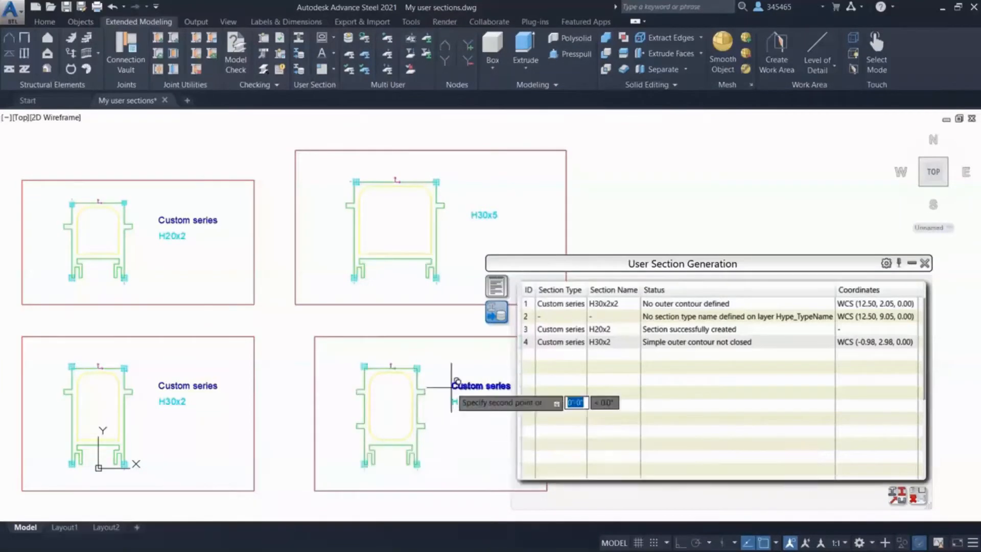
{"action": "left_click", "coordinate": [470, 199]}
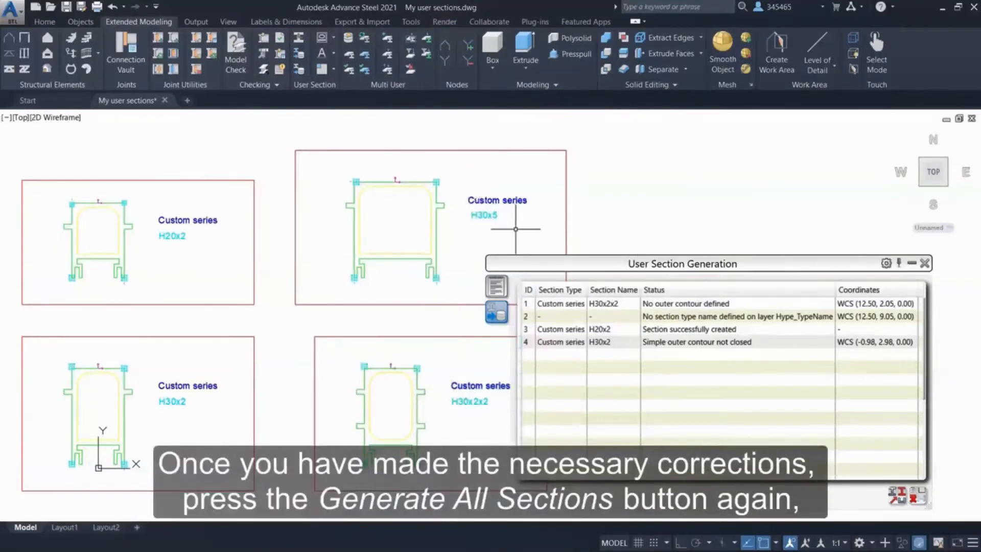
Generate all user sections again and check the status of every section in the list.
{"action": "left_click", "coordinate": [303, 72]}
{"action": "left_click_drag", "start_coordinate": [743, 290], "coordinate": [822, 290]}
{"action": "left_click", "coordinate": [721, 305]}
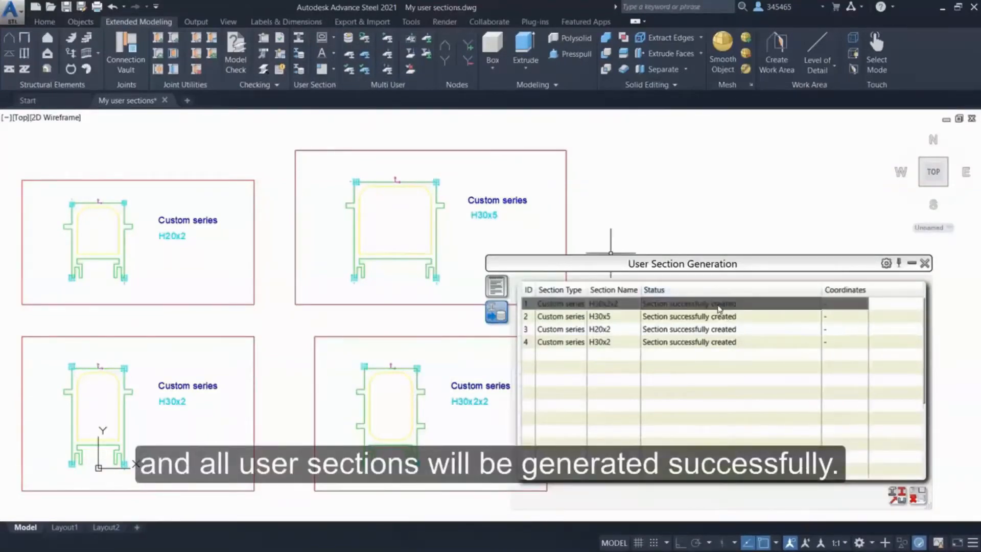
{"action": "left_click", "coordinate": [724, 318]}
{"action": "left_click", "coordinate": [726, 330]}
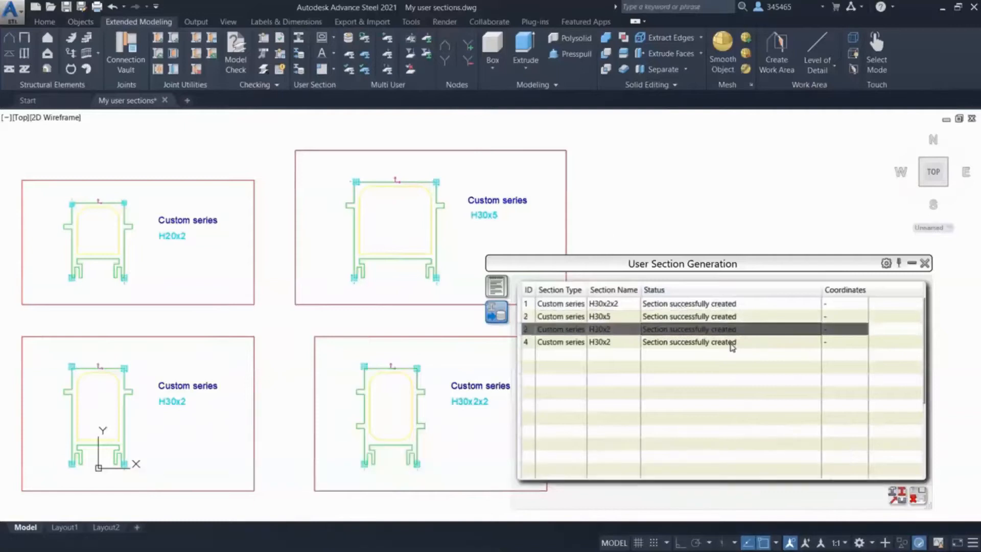
{"action": "left_click", "coordinate": [732, 342]}
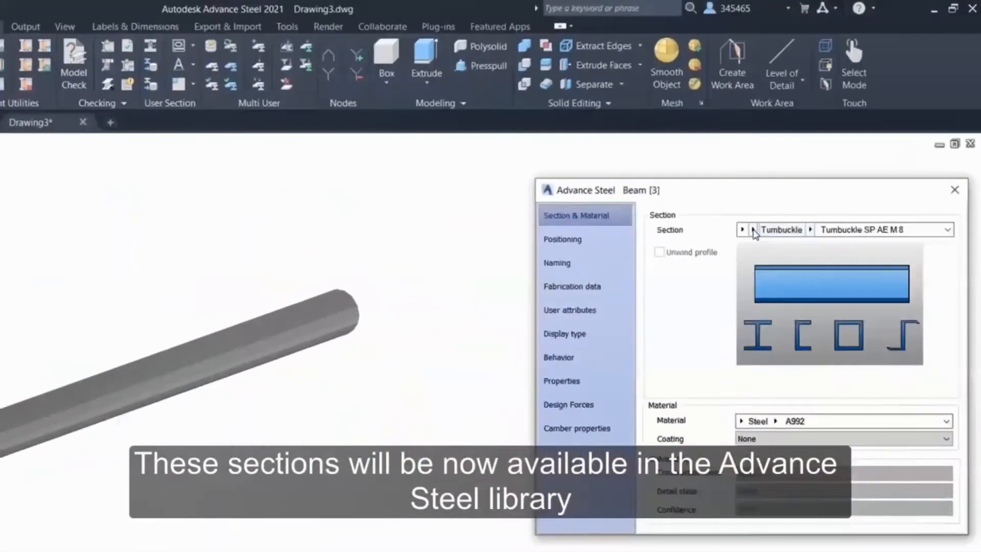
Choose Custom series from all available section types as the beam's section type.
{"action": "left_click", "coordinate": [803, 193]}
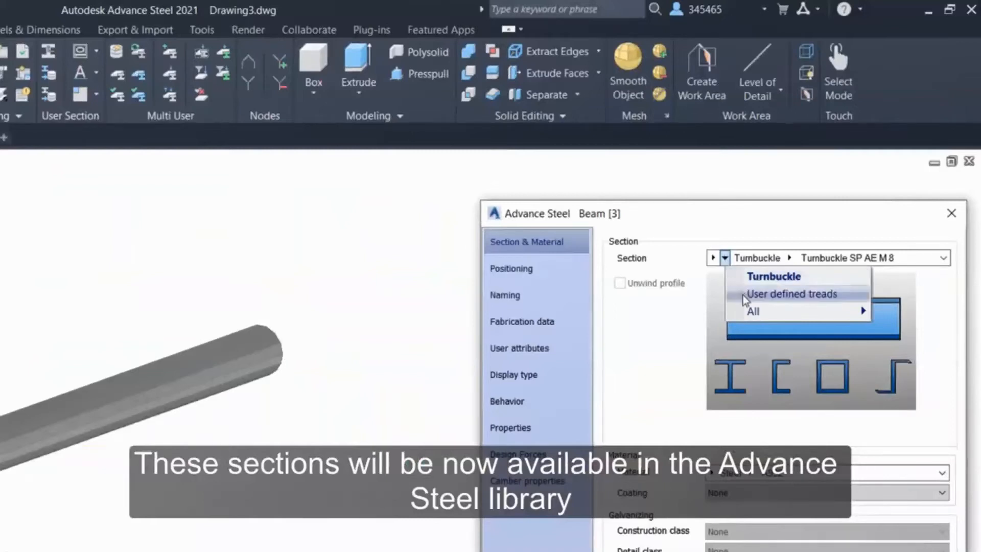
{"action": "mouse_move", "coordinate": [754, 312]}
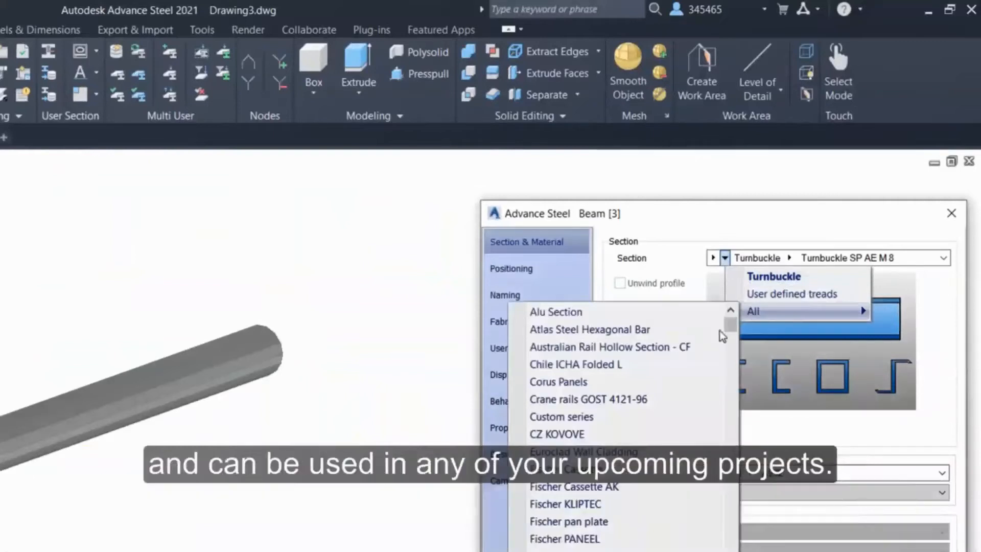
{"action": "left_click", "coordinate": [644, 410]}
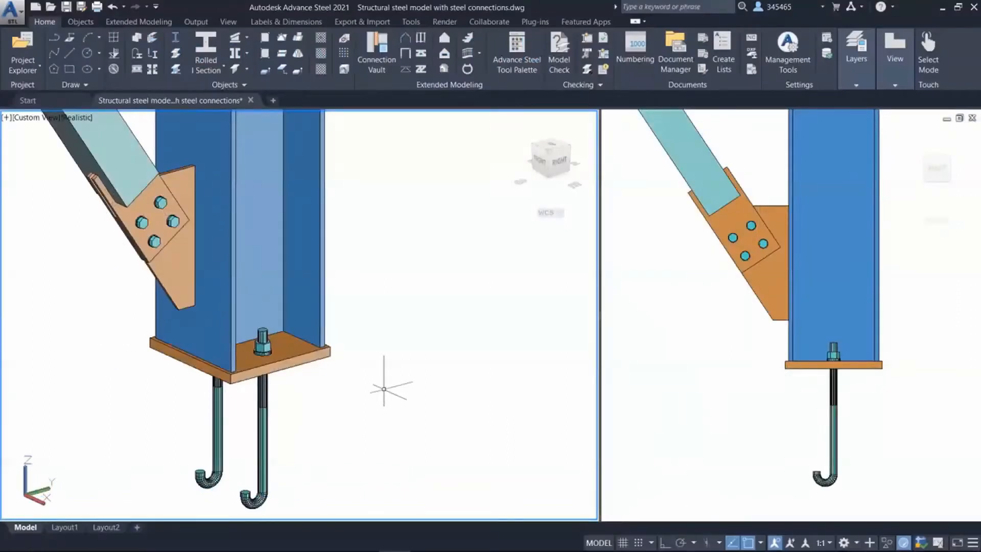
Change the column base plate's anchors into holes, and change the five bolts in the beam's end plate into holes.
{"action": "left_click", "coordinate": [165, 539]}
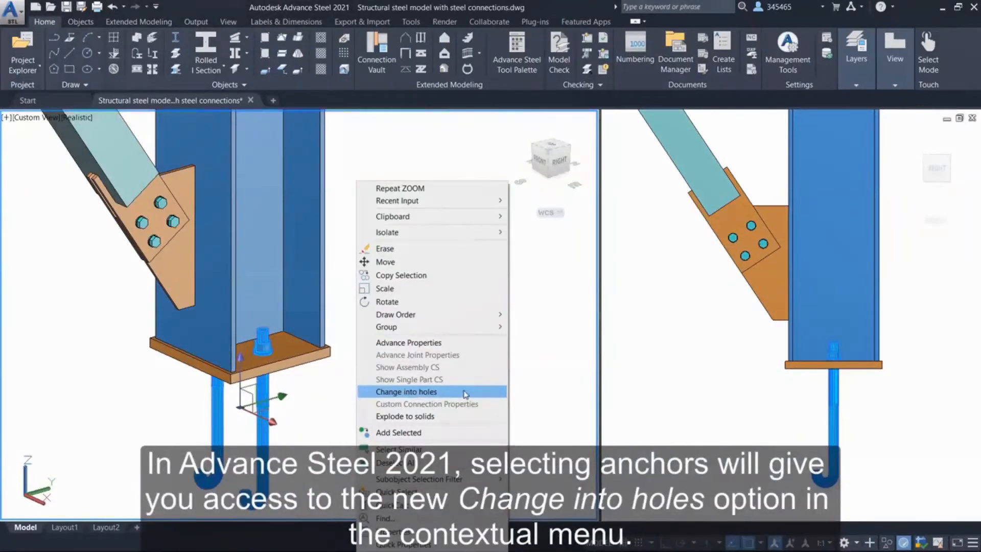
{"action": "left_click", "coordinate": [465, 392]}
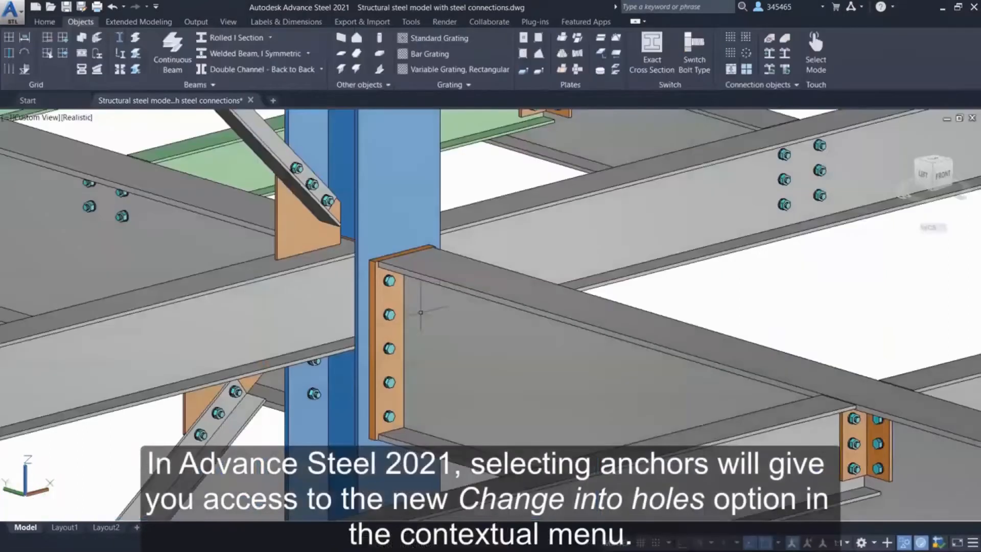
{"action": "right_click", "coordinate": [653, 287]}
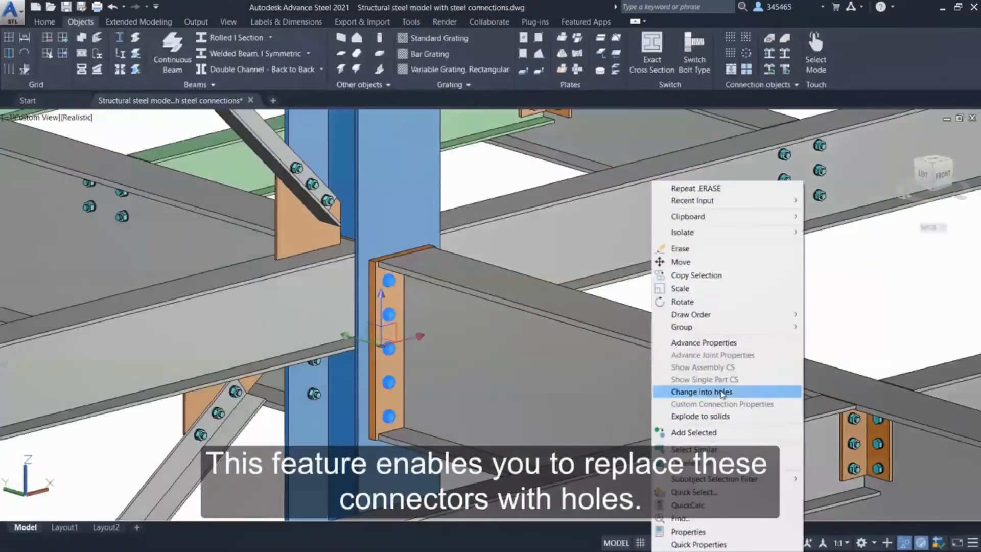
{"action": "left_click", "coordinate": [756, 392]}
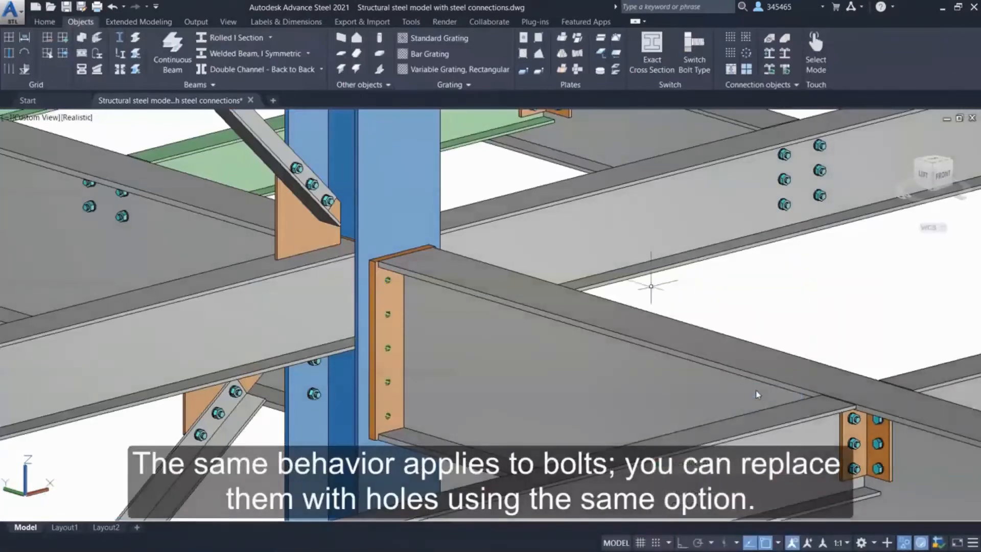
Change the holes in the beam's end plate into bolts.
{"action": "left_click", "coordinate": [388, 348]}
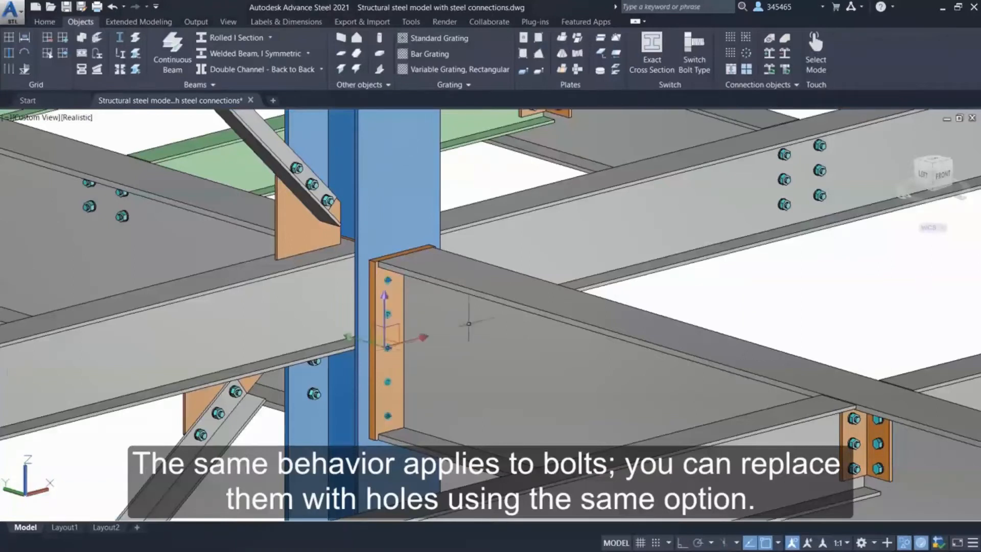
{"action": "right_click", "coordinate": [627, 324]}
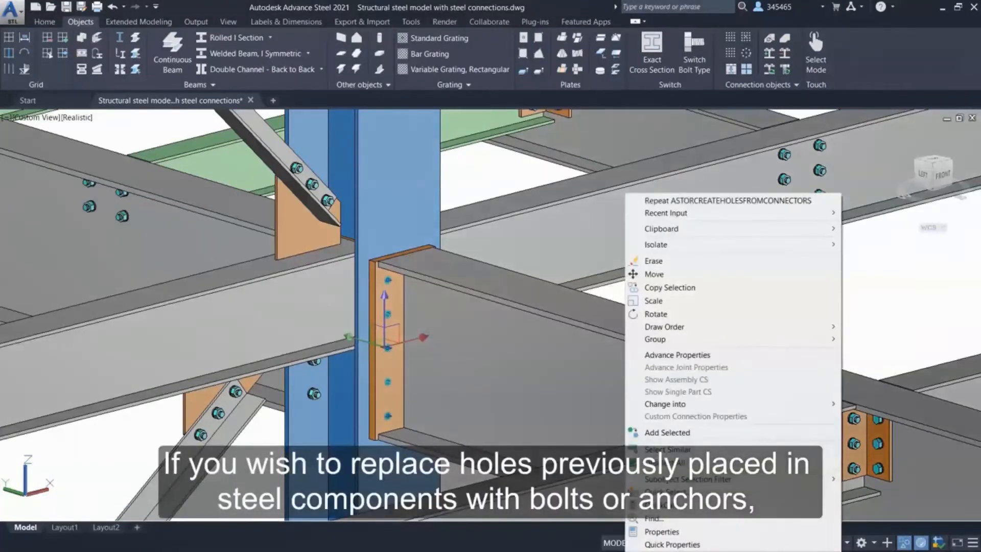
{"action": "mouse_move", "coordinate": [808, 403]}
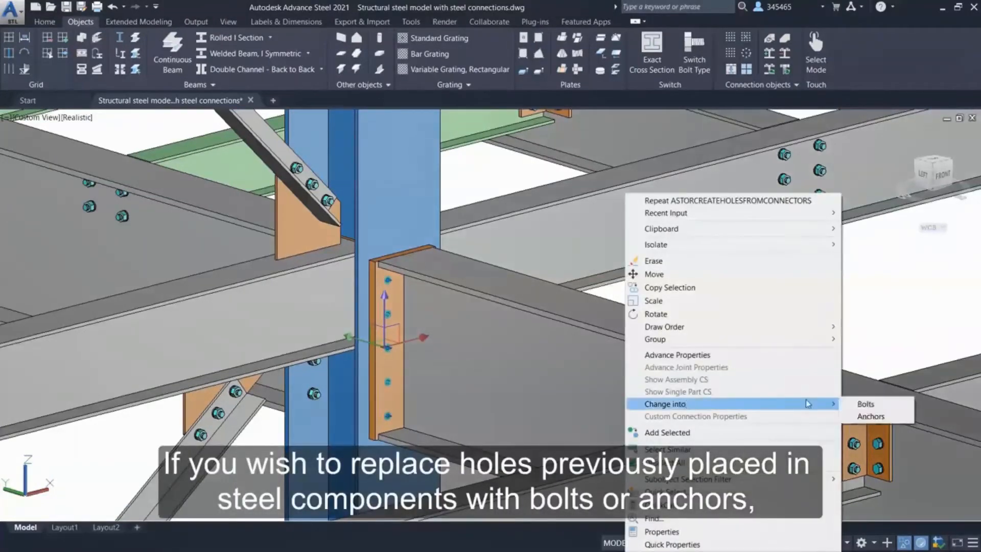
{"action": "left_click", "coordinate": [889, 407]}
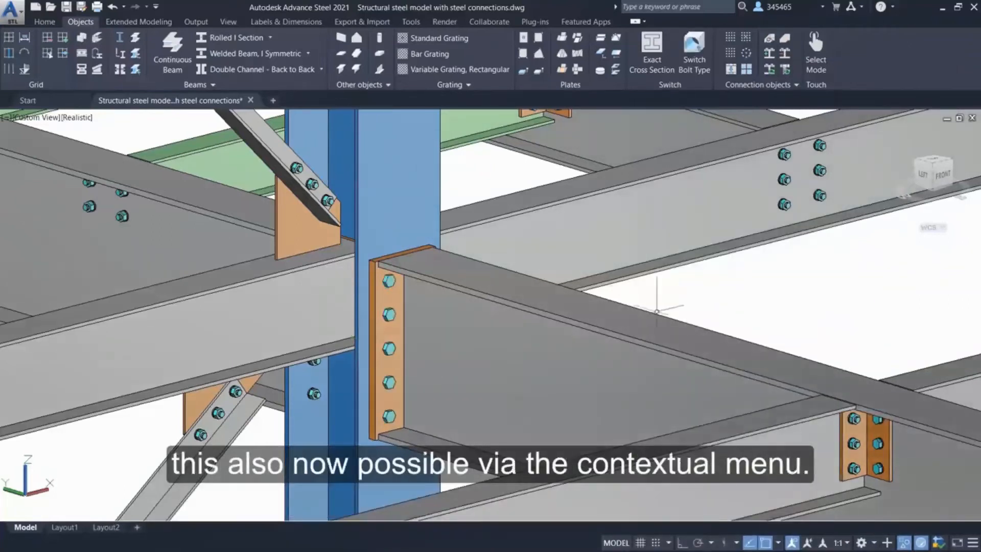
Add the blue column to the end plate's bolted connection and view the joint from its other side.
{"action": "left_click", "coordinate": [389, 332]}
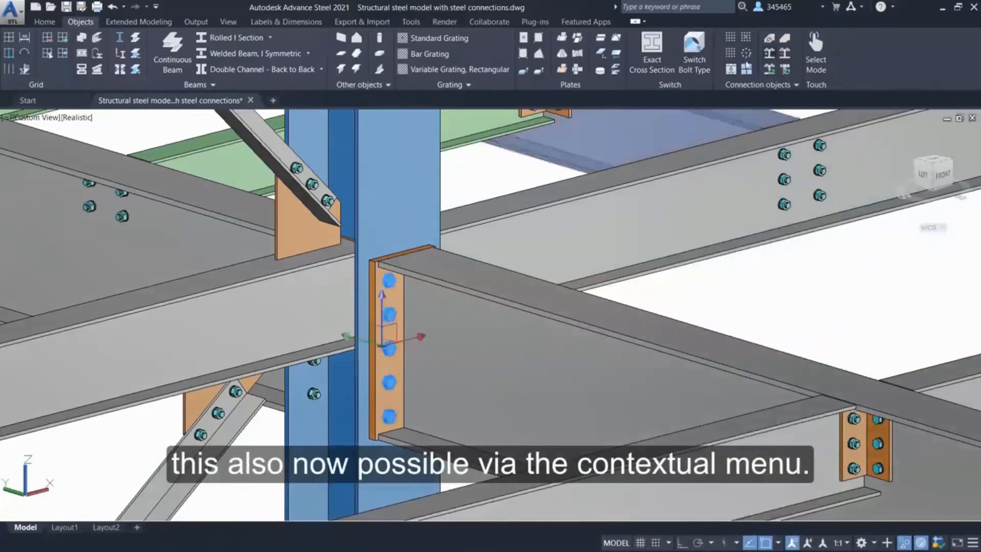
{"action": "left_click", "coordinate": [746, 66]}
{"action": "left_click", "coordinate": [410, 182]}
{"action": "key", "text": "Return"}
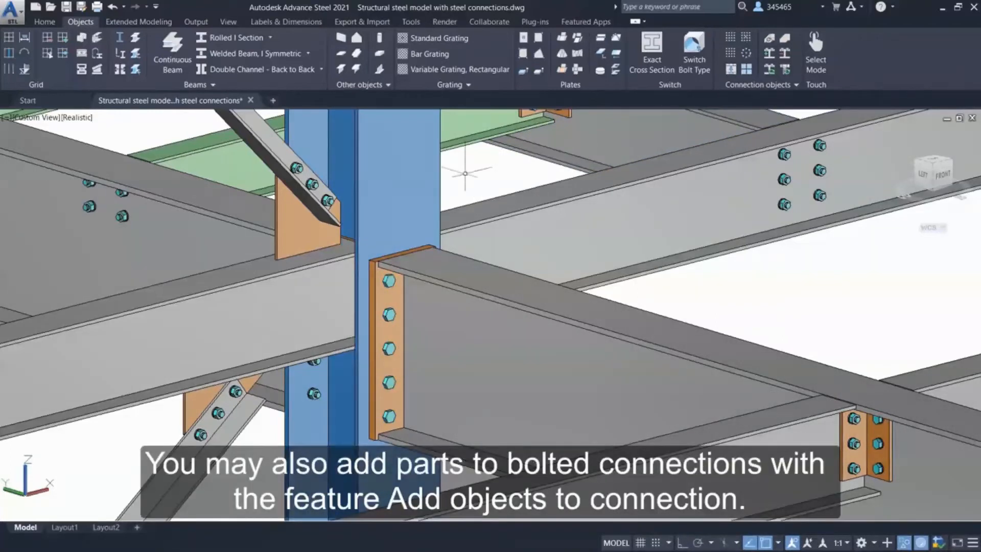
{"action": "middle_click_drag", "start_coordinate": [424, 322], "coordinate": [220, 335], "text": "shift"}
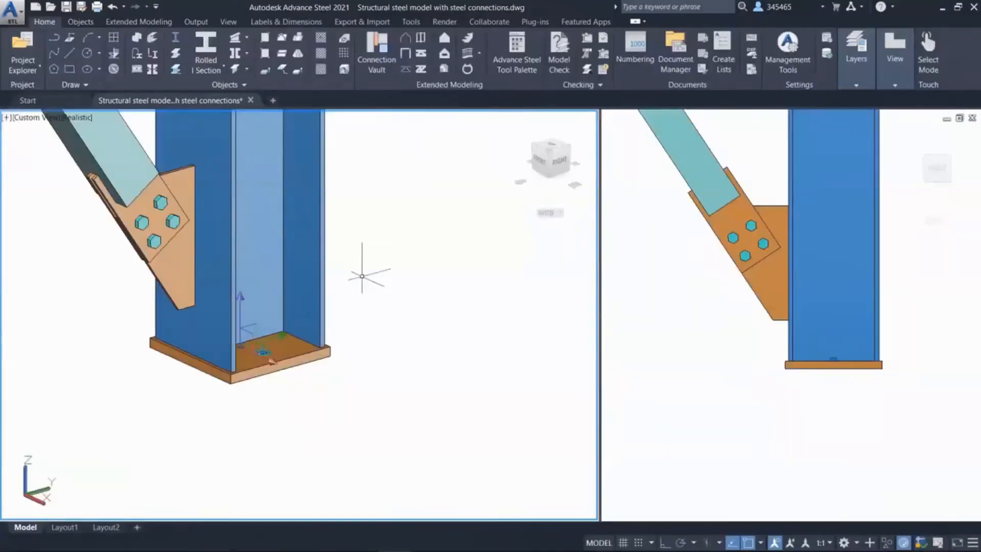
Change the holes in the column's base plate into anchors and orbit around the joint.
{"action": "right_click", "coordinate": [367, 278]}
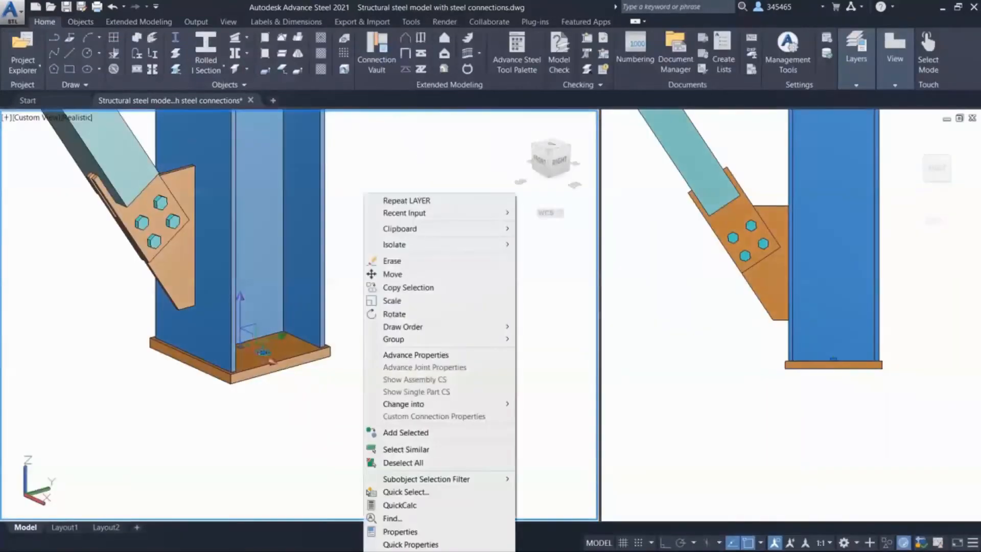
{"action": "mouse_move", "coordinate": [409, 404]}
{"action": "left_click", "coordinate": [562, 418]}
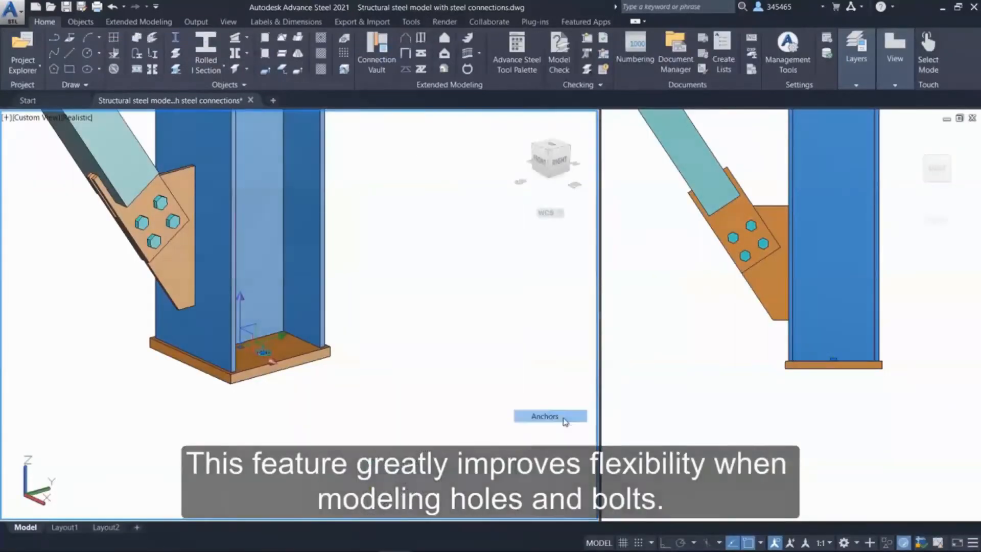
{"action": "middle_click_drag", "start_coordinate": [519, 287], "coordinate": [9, 356], "text": "shift"}
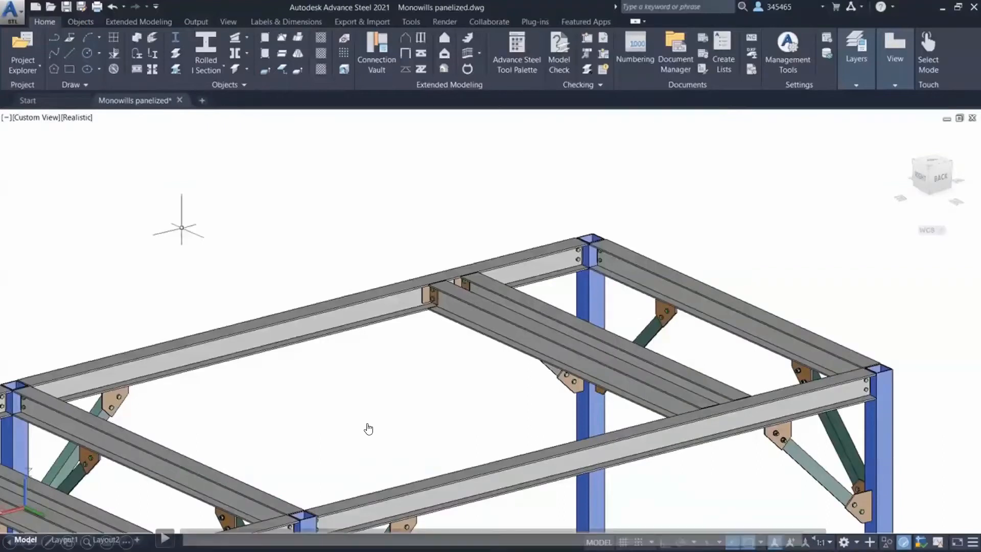
Create a Monowills Panelized handrail on the three outer beams, picking its start and end points at the two blue column tops.
{"action": "left_click", "coordinate": [133, 23]}
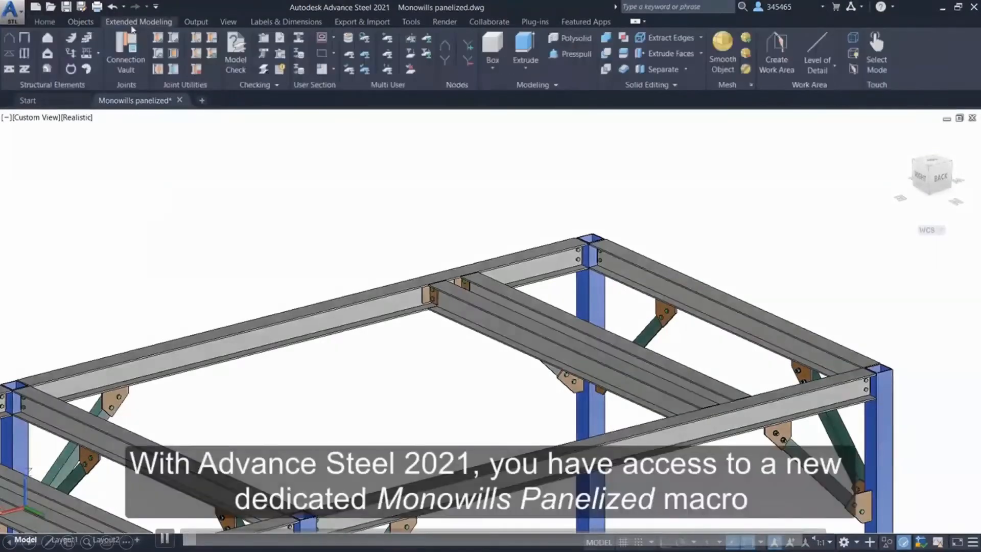
{"action": "left_click", "coordinate": [98, 53]}
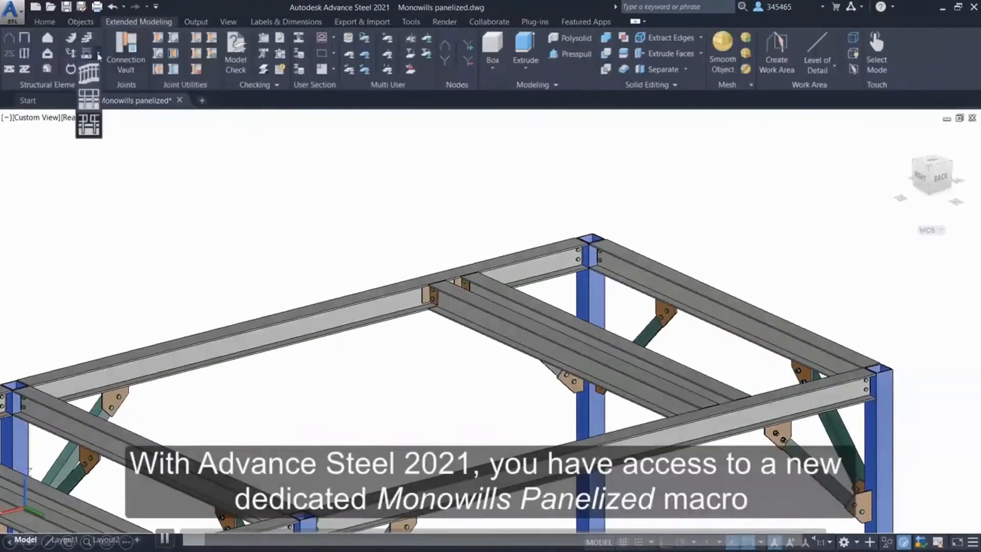
{"action": "left_click", "coordinate": [93, 125]}
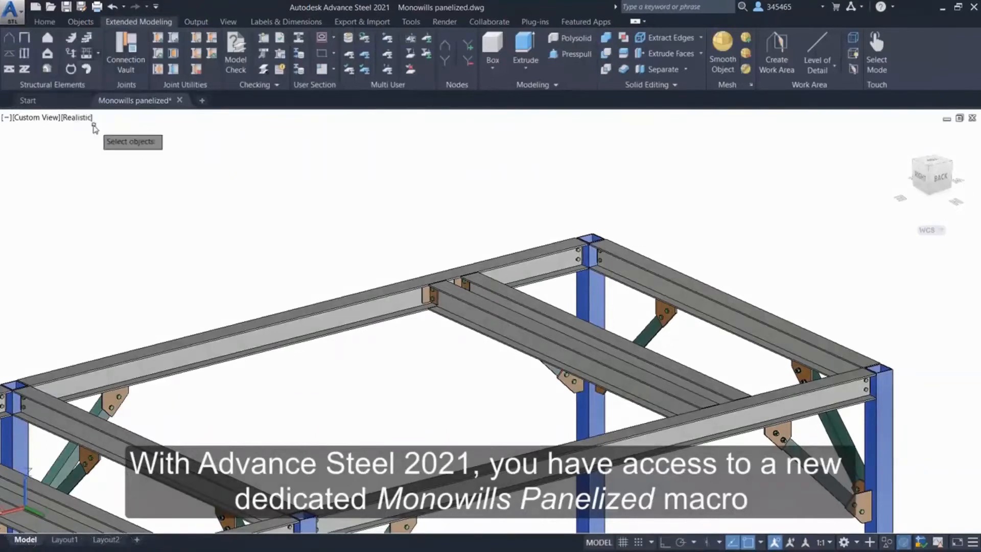
{"action": "left_click", "coordinate": [317, 309]}
{"action": "left_click", "coordinate": [677, 264]}
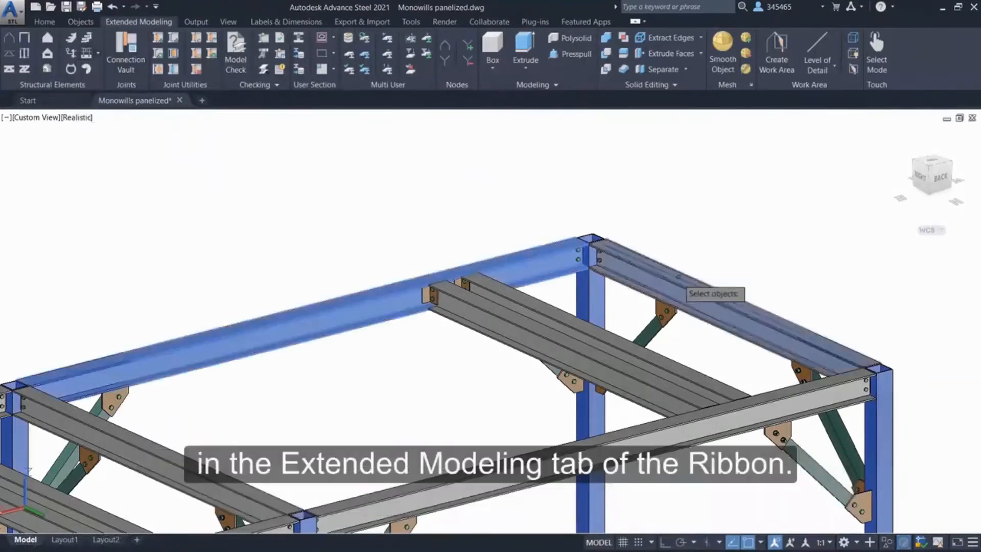
{"action": "left_click", "coordinate": [764, 391]}
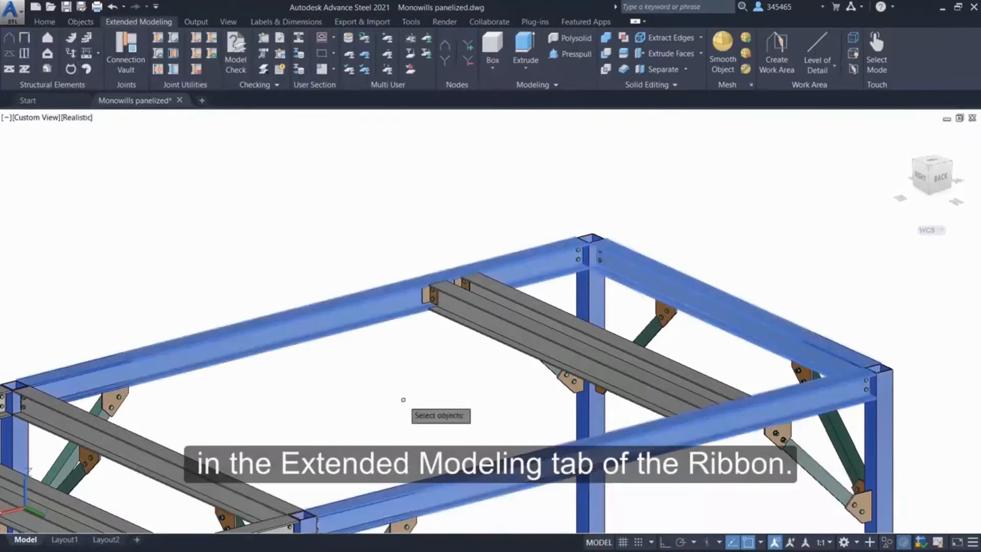
{"action": "key", "text": "Return"}
{"action": "left_click", "coordinate": [13, 384]}
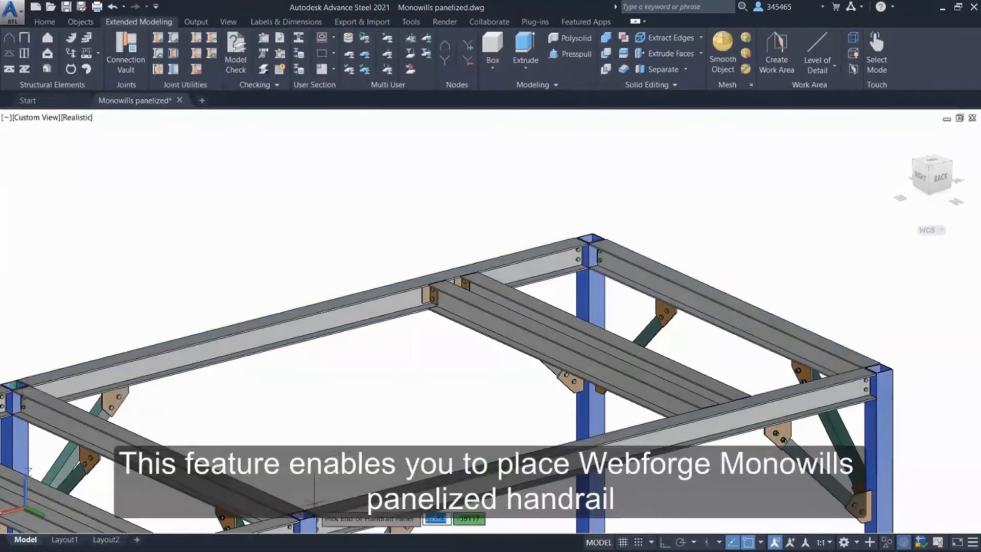
{"action": "left_click", "coordinate": [302, 515]}
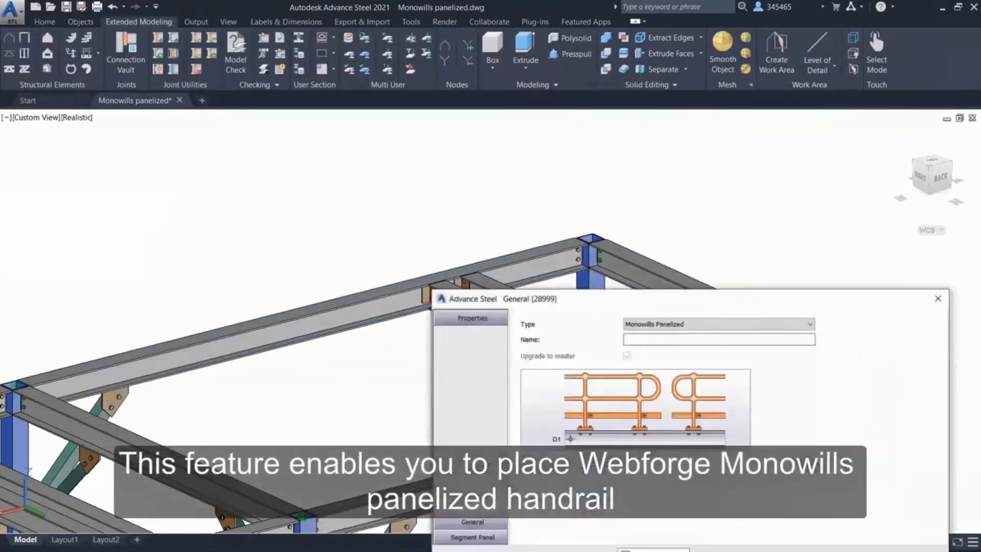
Set the first handrail segment's maximum panel length to 2000.
{"action": "left_click", "coordinate": [473, 537]}
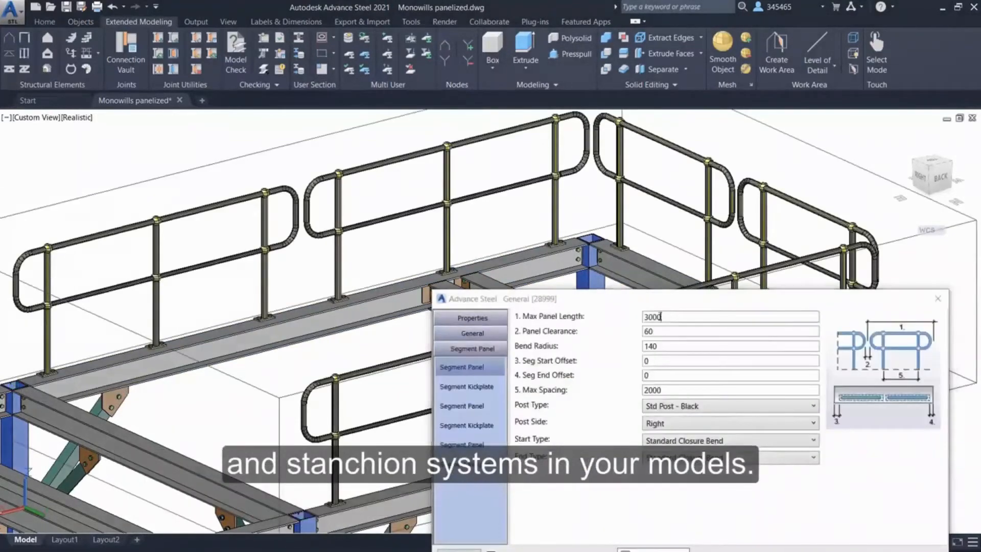
{"action": "double_click", "coordinate": [653, 316]}
{"action": "type", "text": "2000"}
{"action": "key", "text": "Return"}
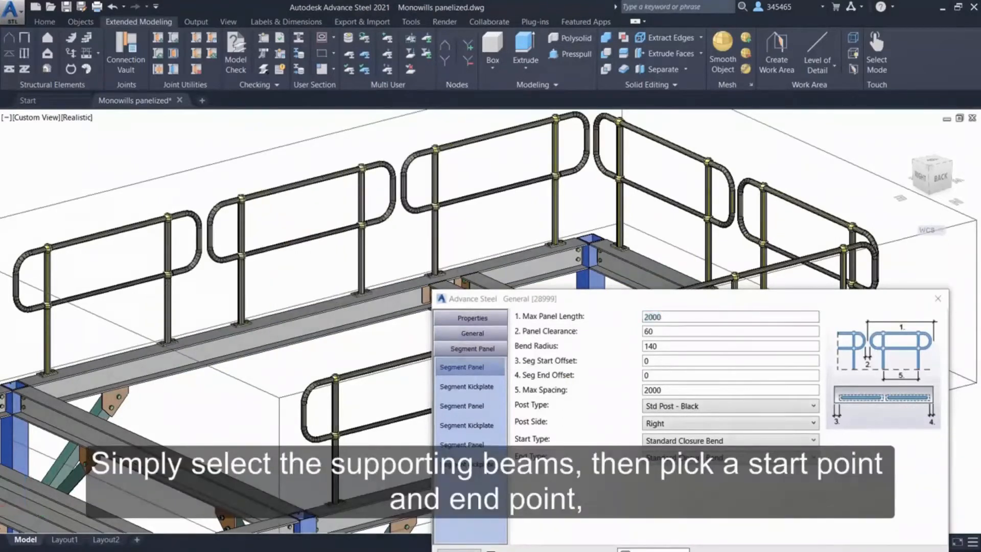
Set the handrail type to Steel Jumbo - Handrail in the general handrail settings.
{"action": "scroll", "coordinate": [274, 164], "scroll_direction": "up", "scroll_amount": 4}
{"action": "left_click", "coordinate": [496, 330]}
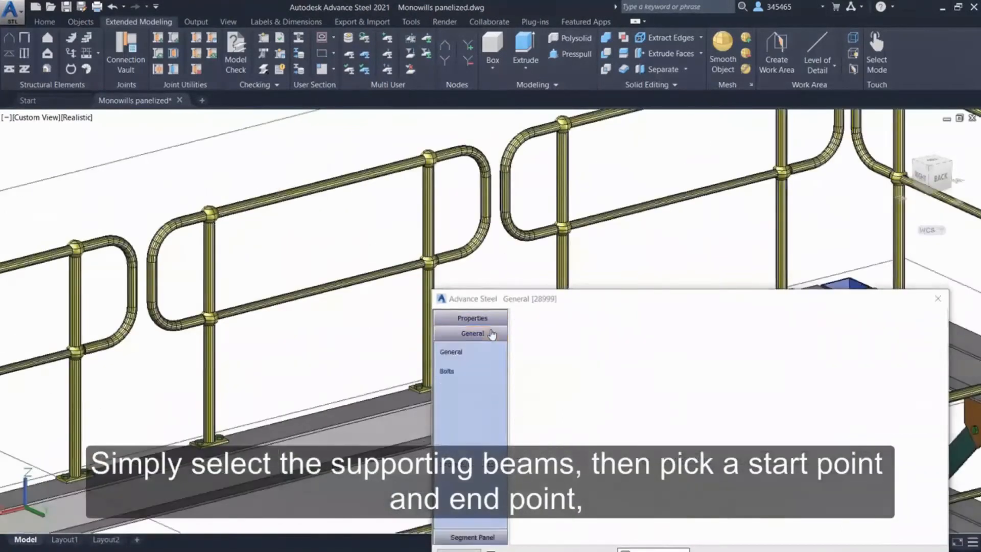
{"action": "left_click", "coordinate": [674, 318]}
{"action": "left_click", "coordinate": [685, 345]}
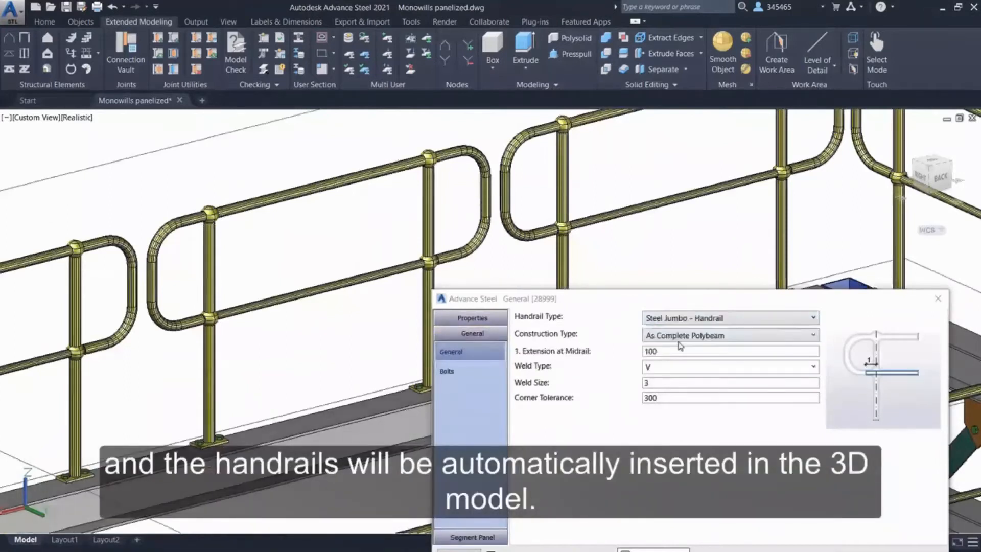
Set the first handrail segment's post type to Jumbo Post - Galv.
{"action": "left_click", "coordinate": [496, 534]}
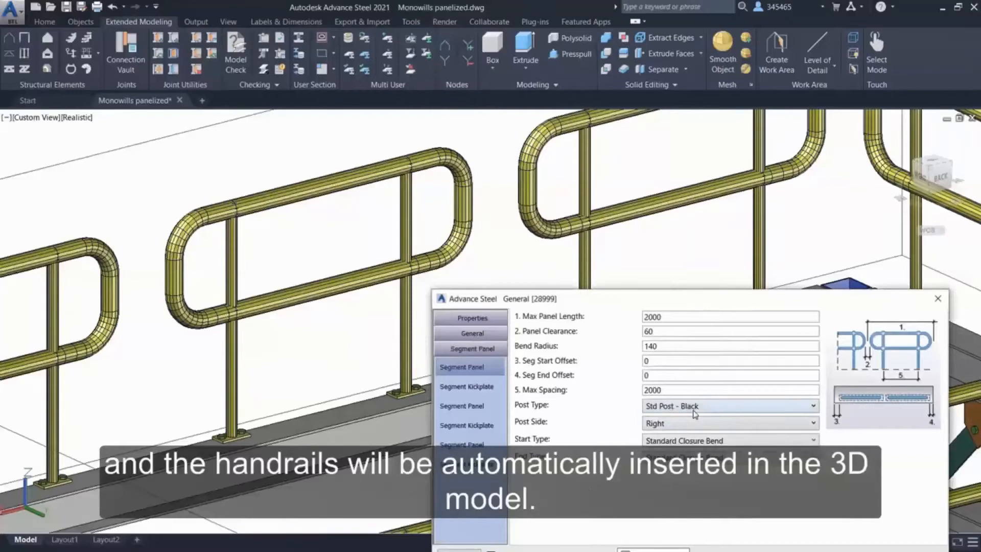
{"action": "left_click", "coordinate": [696, 409]}
{"action": "scroll", "coordinate": [816, 349], "scroll_direction": "down", "scroll_amount": 4}
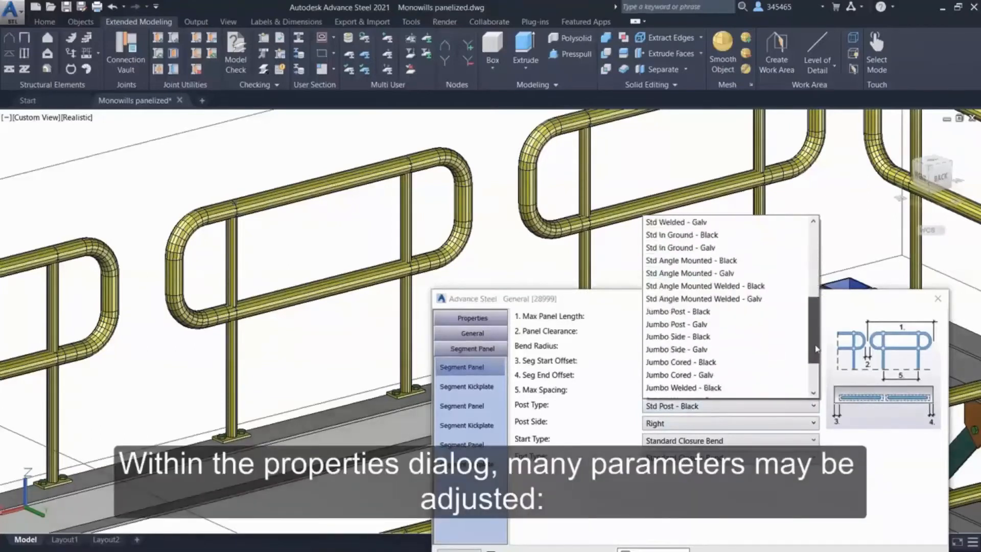
{"action": "scroll", "coordinate": [747, 294], "scroll_direction": "down", "scroll_amount": 1}
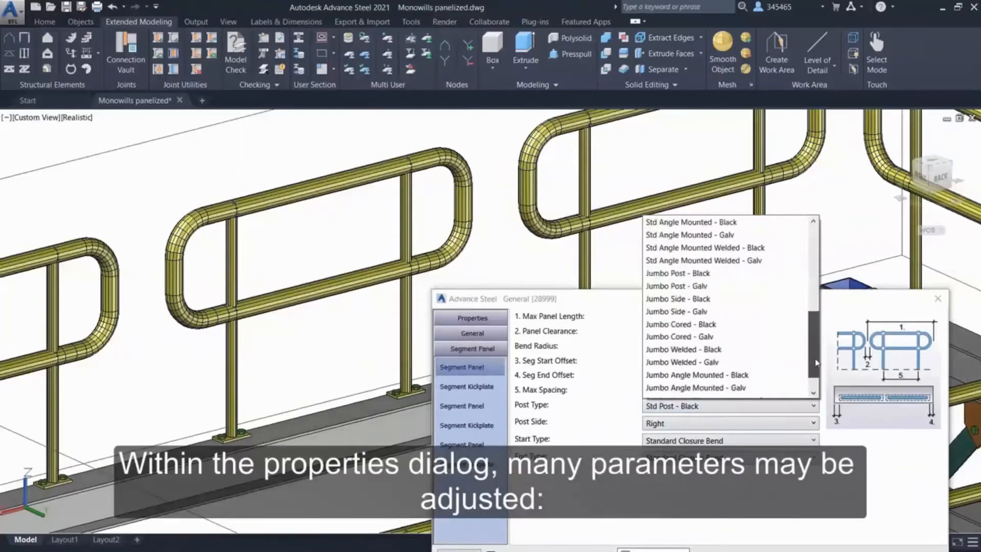
{"action": "left_click", "coordinate": [750, 295]}
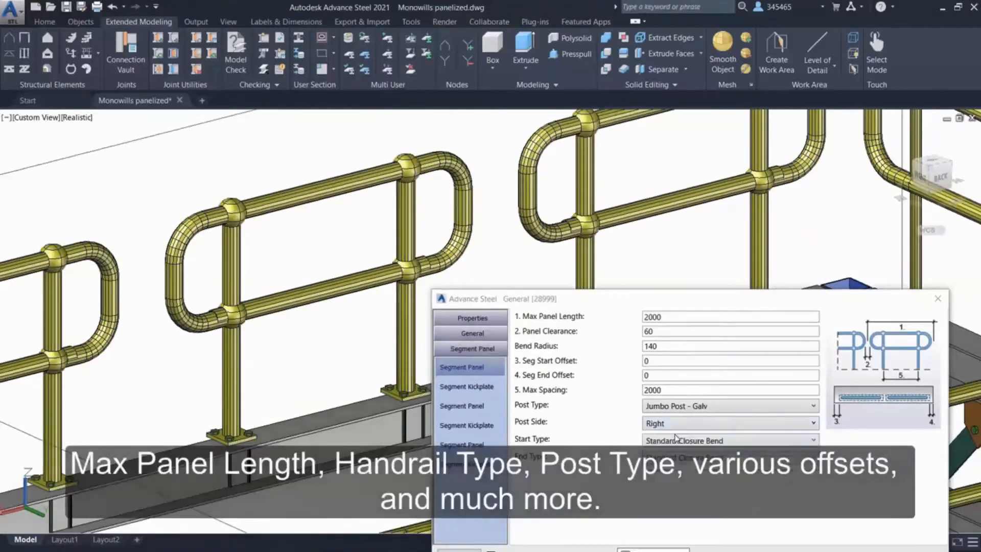
Set the handrail type to Steel Std - Handrail Black and the first segment's post type to Std Post - Galv.
{"action": "left_click", "coordinate": [501, 338]}
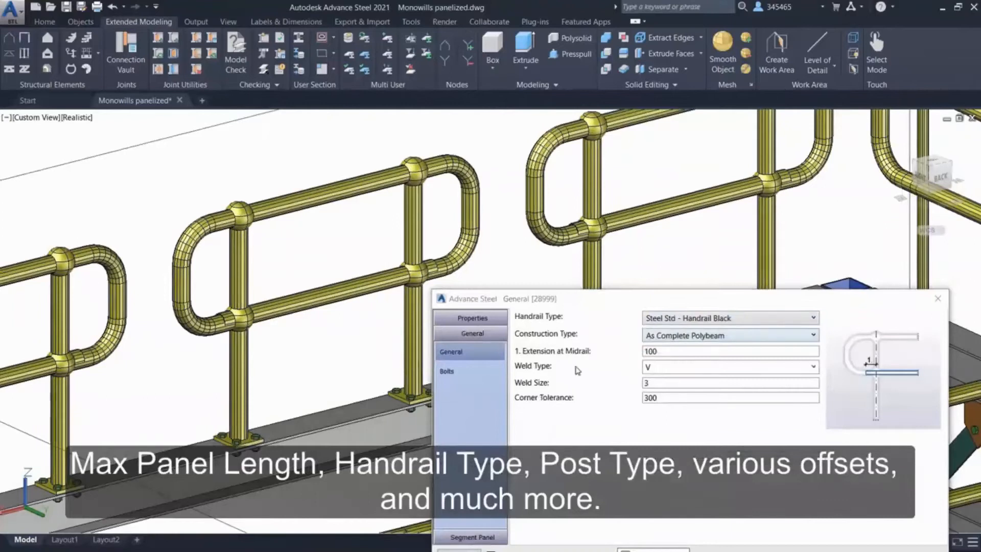
{"action": "left_click", "coordinate": [484, 537]}
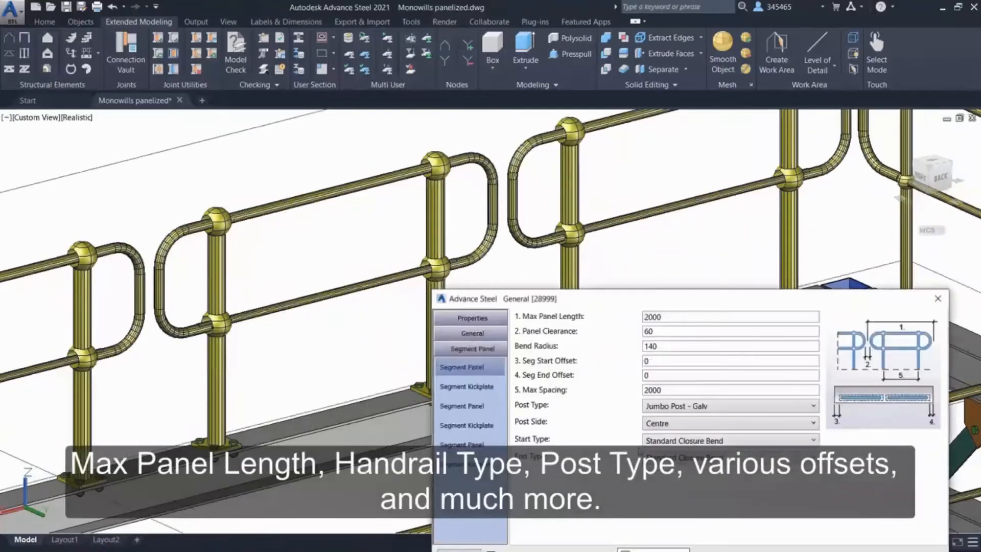
{"action": "left_click", "coordinate": [812, 406]}
{"action": "scroll", "coordinate": [808, 306], "scroll_direction": "up", "scroll_amount": 5}
{"action": "left_click", "coordinate": [674, 235]}
Set the first handrail segment's post side to Left and its panel clearance to 80.
{"action": "left_click", "coordinate": [706, 423]}
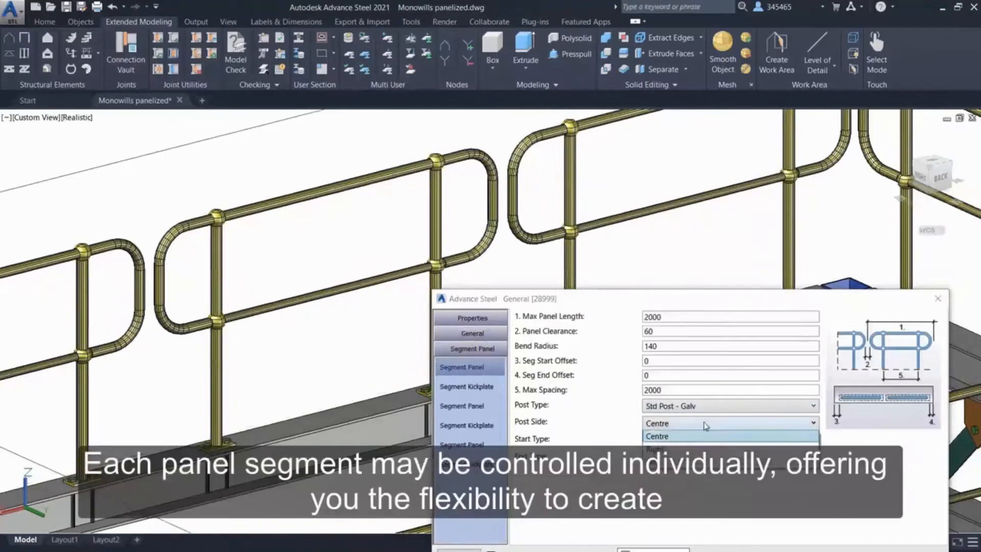
{"action": "left_click", "coordinate": [664, 462]}
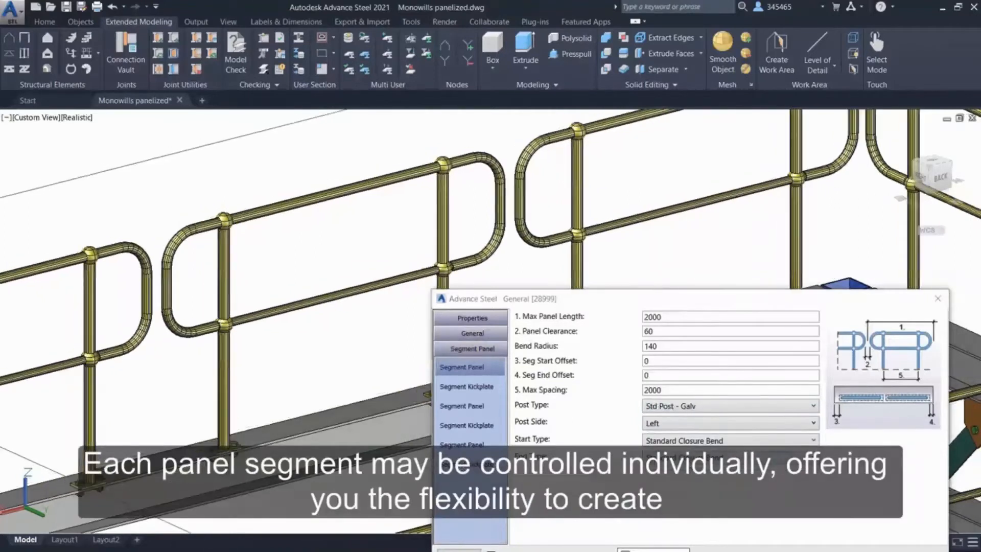
{"action": "scroll", "coordinate": [297, 363], "scroll_direction": "down", "scroll_amount": 5}
{"action": "middle_click_drag", "start_coordinate": [297, 364], "coordinate": [213, 279]}
{"action": "left_click_drag", "start_coordinate": [580, 301], "coordinate": [733, 274]}
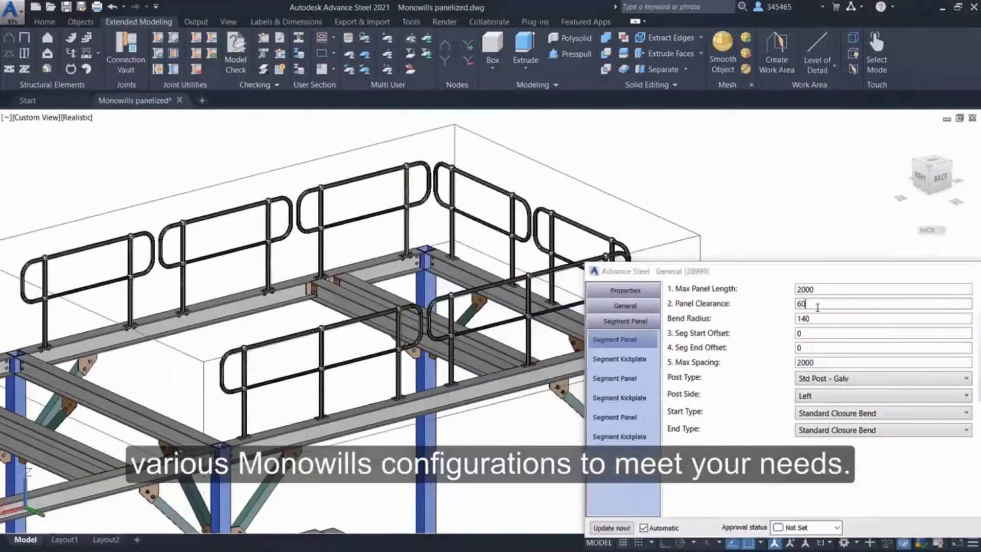
{"action": "type", "text": "80"}
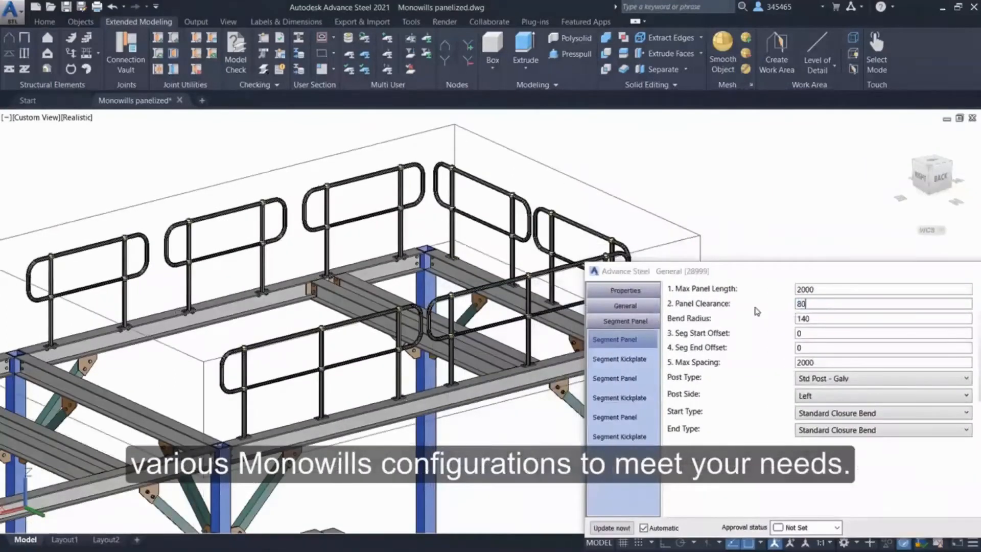
Set both the start type and end type of the first handrail segment to No End Condition.
{"action": "left_click", "coordinate": [818, 413]}
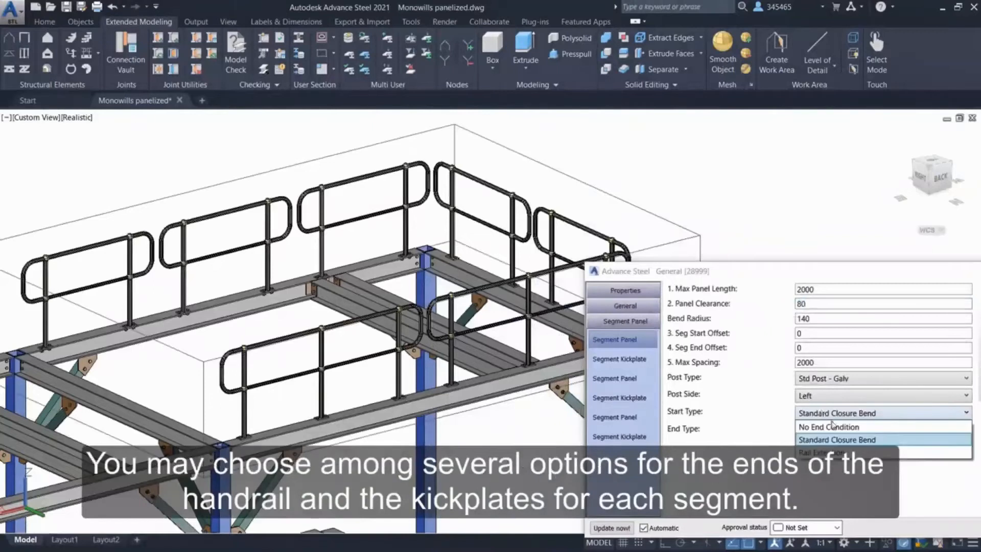
{"action": "left_click", "coordinate": [837, 427]}
{"action": "left_click", "coordinate": [836, 430]}
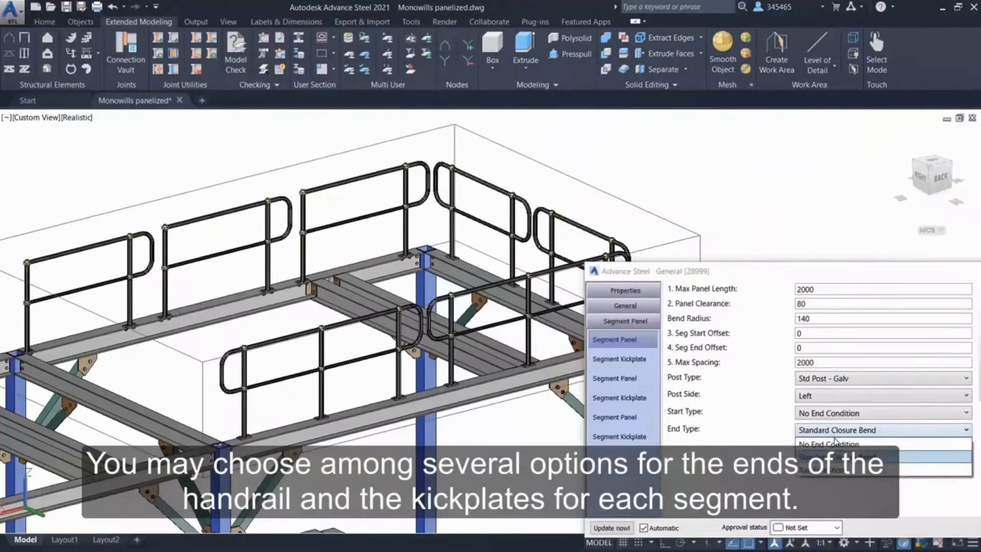
{"action": "left_click", "coordinate": [835, 444]}
Add a kickplate to the first handrail segment using the Steel Bracket Left - 20/25/32 Grating bracket.
{"action": "left_click", "coordinate": [633, 359]}
{"action": "left_click", "coordinate": [829, 305]}
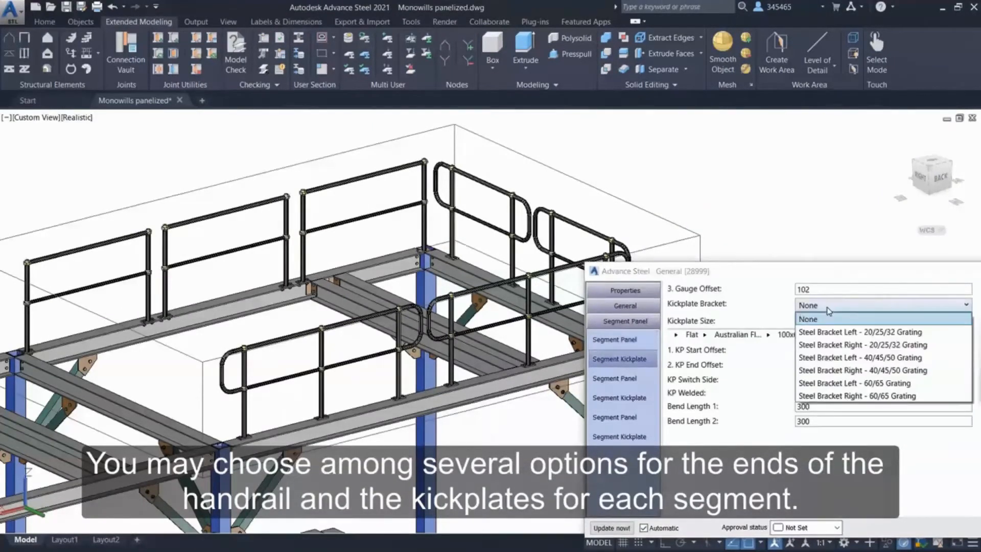
{"action": "left_click", "coordinate": [836, 333]}
{"action": "left_click", "coordinate": [847, 307]}
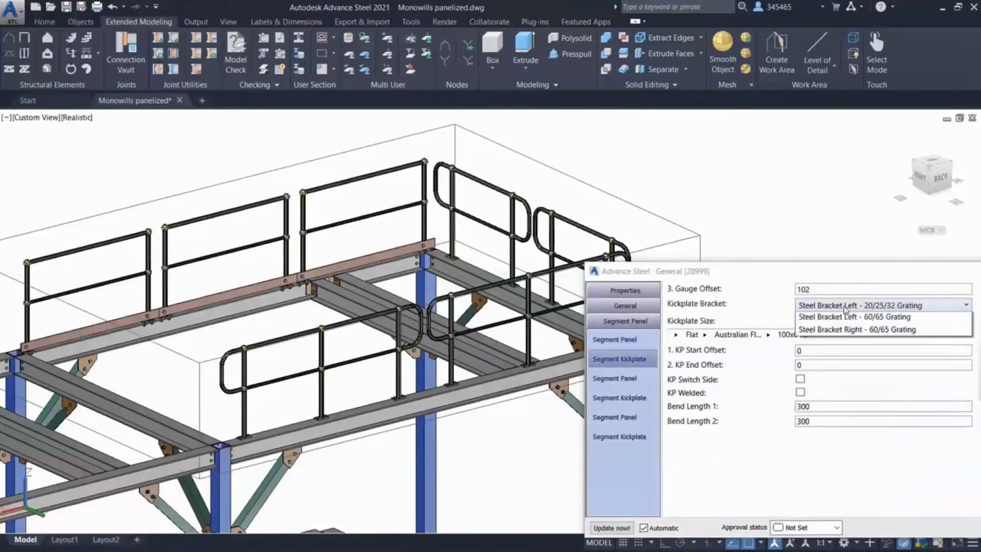
{"action": "left_click", "coordinate": [848, 330]}
Add a kickplate to the third handrail segment using the Steel Bracket Right - 20/25/32 Grating bracket.
{"action": "left_click_drag", "start_coordinate": [873, 279], "coordinate": [724, 264]}
{"action": "left_click", "coordinate": [489, 404]}
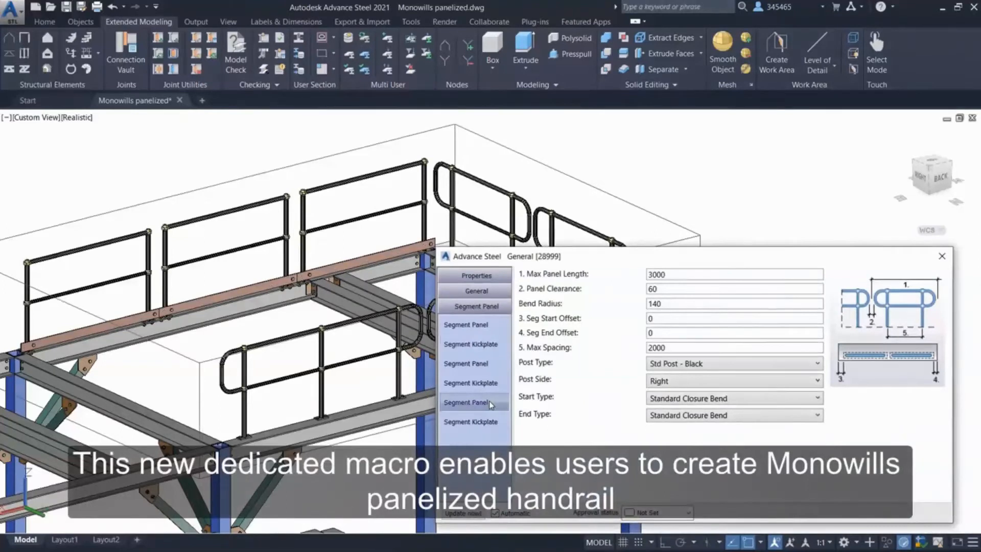
{"action": "left_click", "coordinate": [471, 421]}
{"action": "left_click", "coordinate": [679, 290]}
{"action": "left_click", "coordinate": [674, 331]}
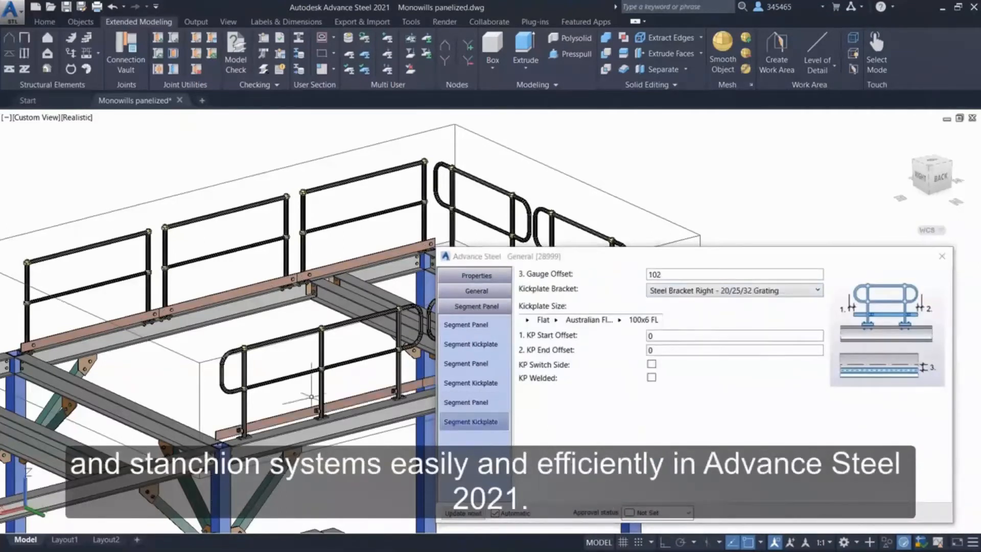
{"action": "scroll", "coordinate": [312, 396], "scroll_direction": "up", "scroll_amount": 6}
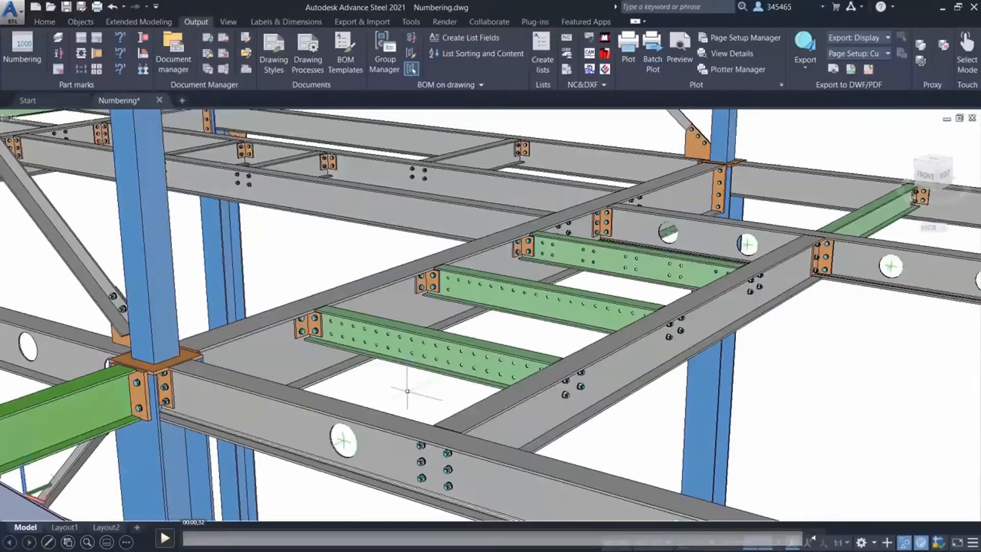
Turn off Use hole(s) for numbering in the beam's behavior properties and close the properties.
{"action": "left_click", "coordinate": [164, 538]}
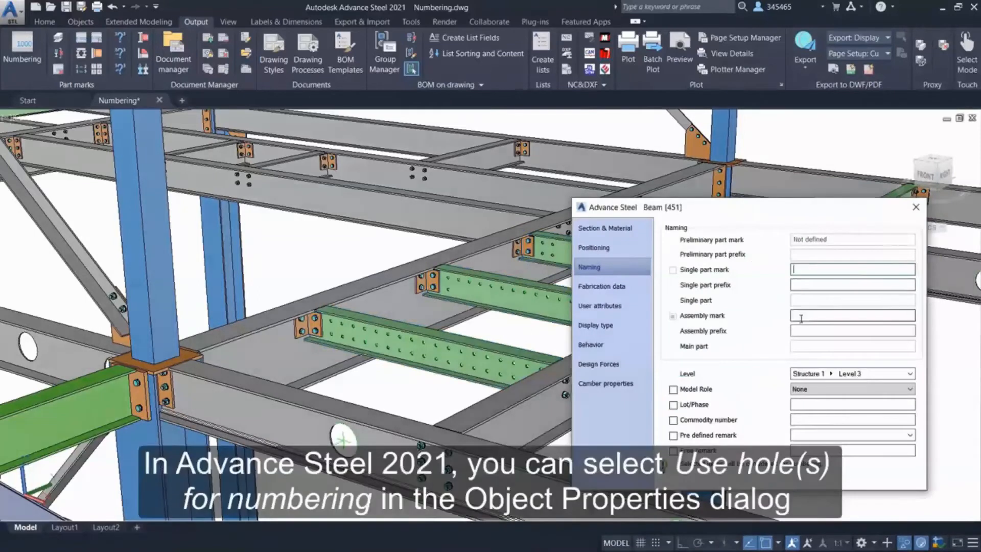
{"action": "left_click", "coordinate": [624, 345]}
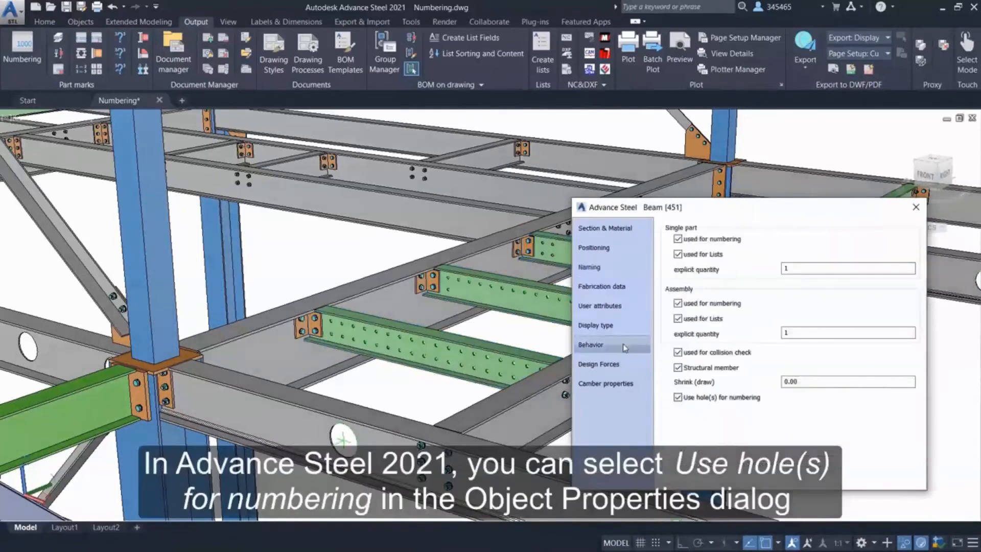
{"action": "left_click", "coordinate": [678, 398]}
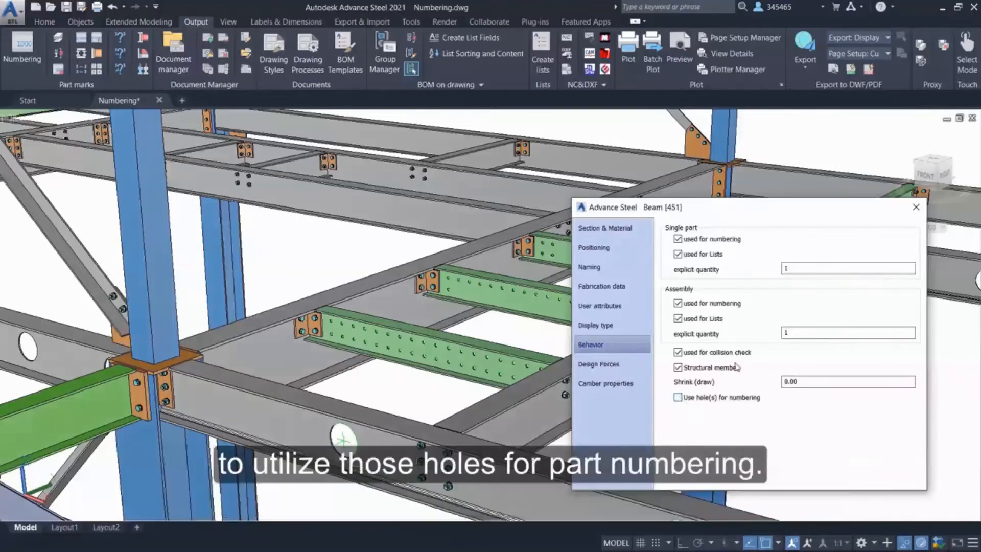
{"action": "left_click", "coordinate": [916, 209]}
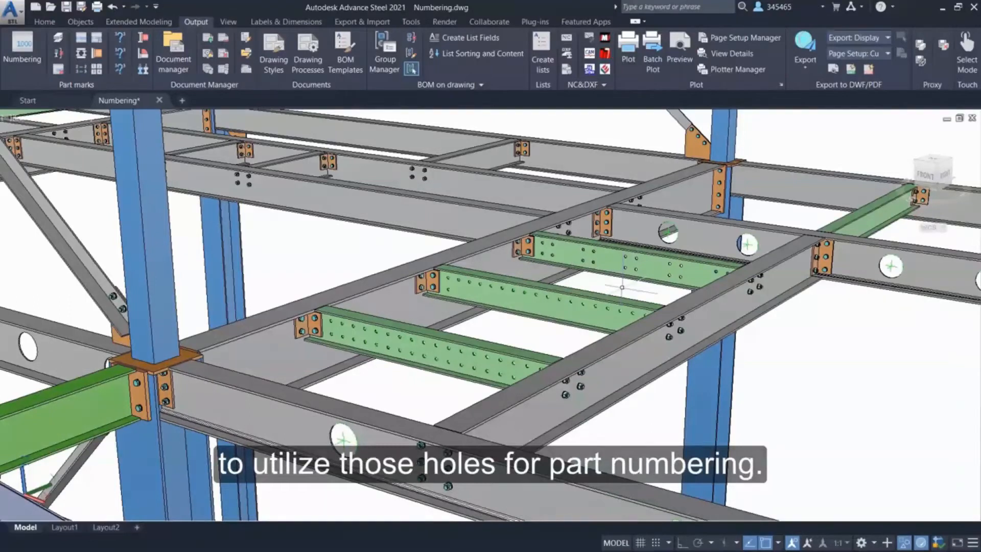
Run part numbering on the three central perforated beams and the two beams with large web openings, processing single parts and assemblies.
{"action": "left_click", "coordinate": [645, 273]}
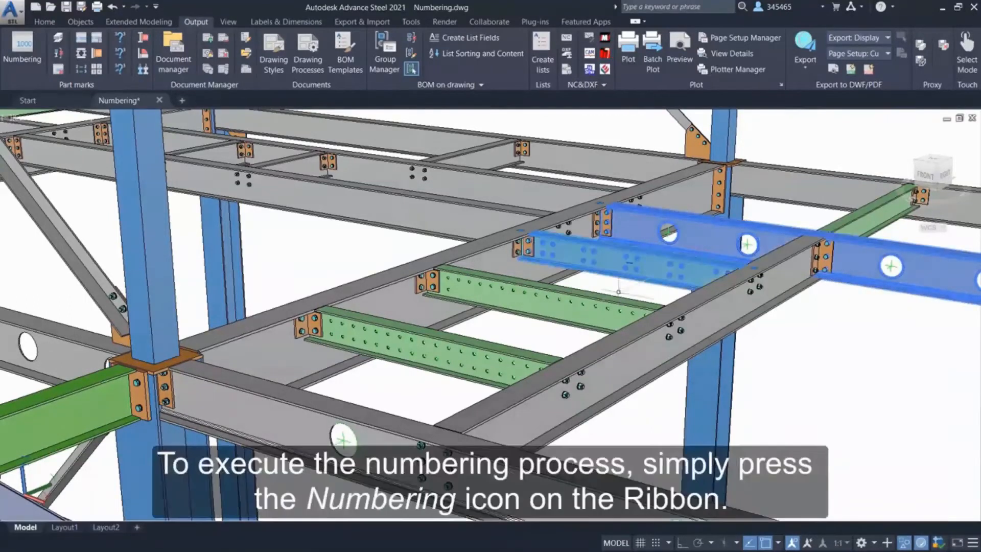
{"action": "left_click", "coordinate": [536, 299]}
{"action": "left_click", "coordinate": [430, 348]}
{"action": "left_click", "coordinate": [357, 409]}
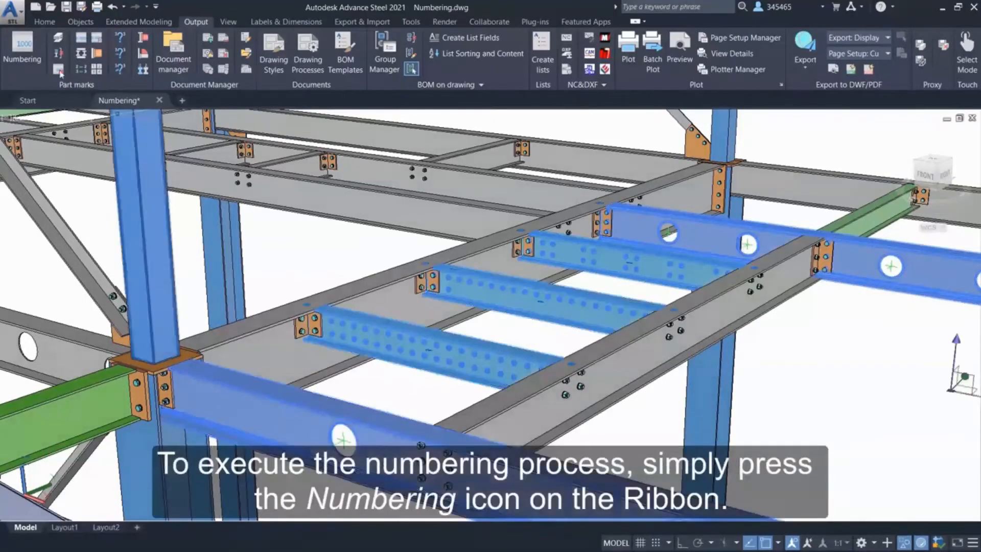
{"action": "left_click", "coordinate": [29, 53]}
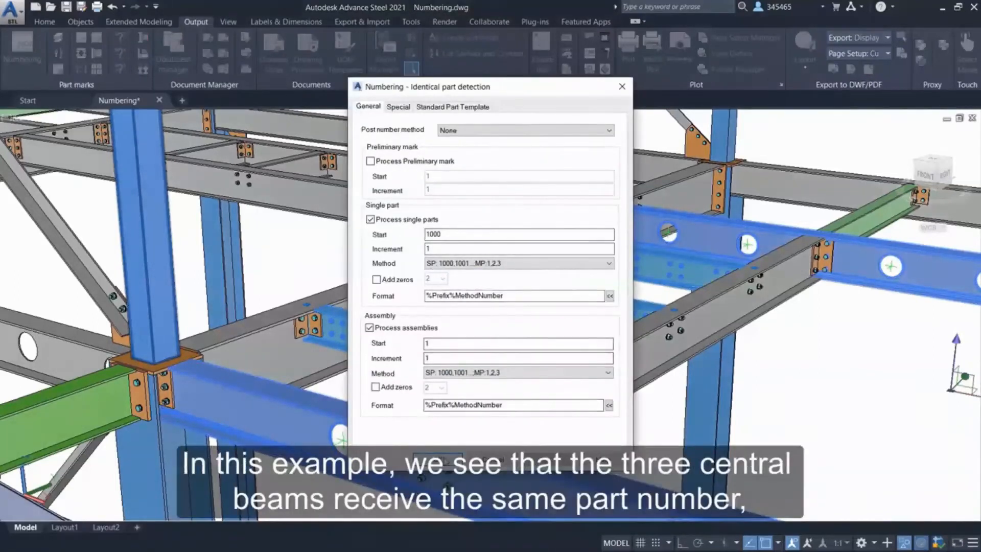
{"action": "left_click", "coordinate": [445, 460]}
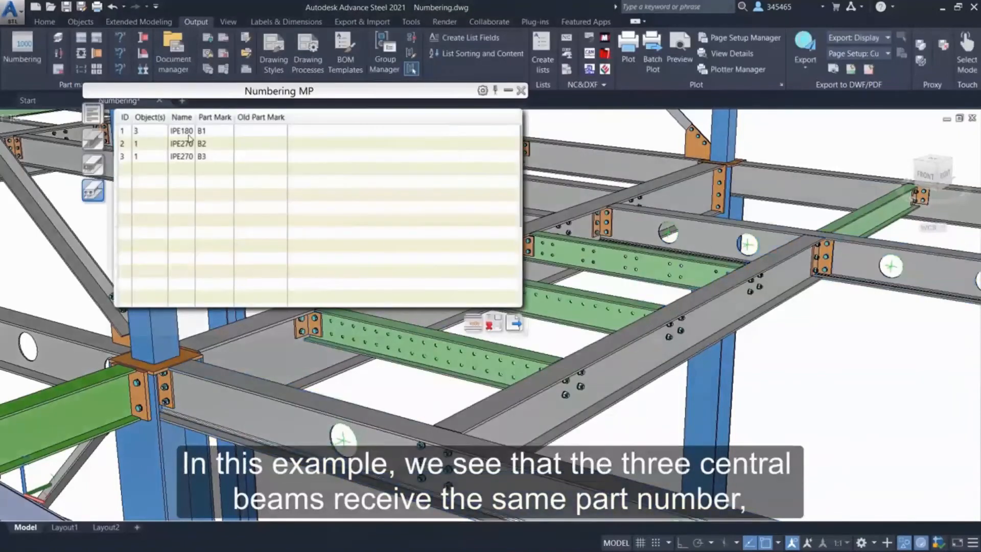
Examine which beams belong to each part mark by highlighting the numbering results in the model, and close the results list.
{"action": "left_click", "coordinate": [189, 133]}
{"action": "left_click", "coordinate": [189, 145]}
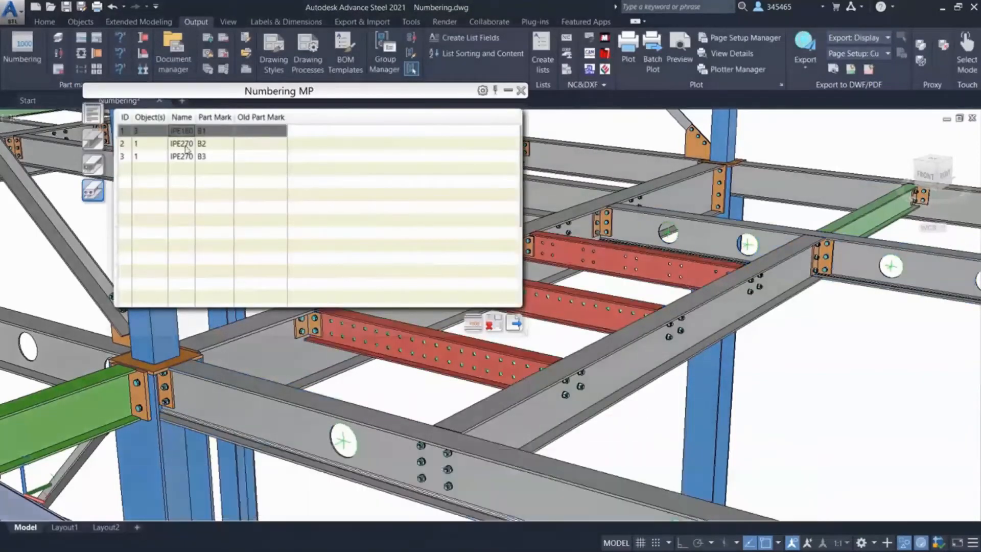
{"action": "left_click", "coordinate": [185, 158]}
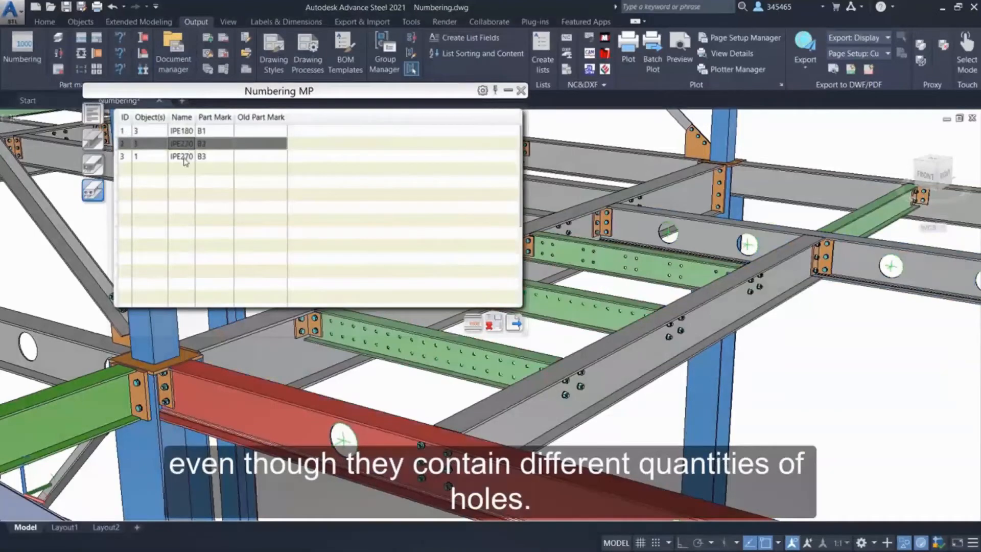
{"action": "left_click", "coordinate": [189, 146]}
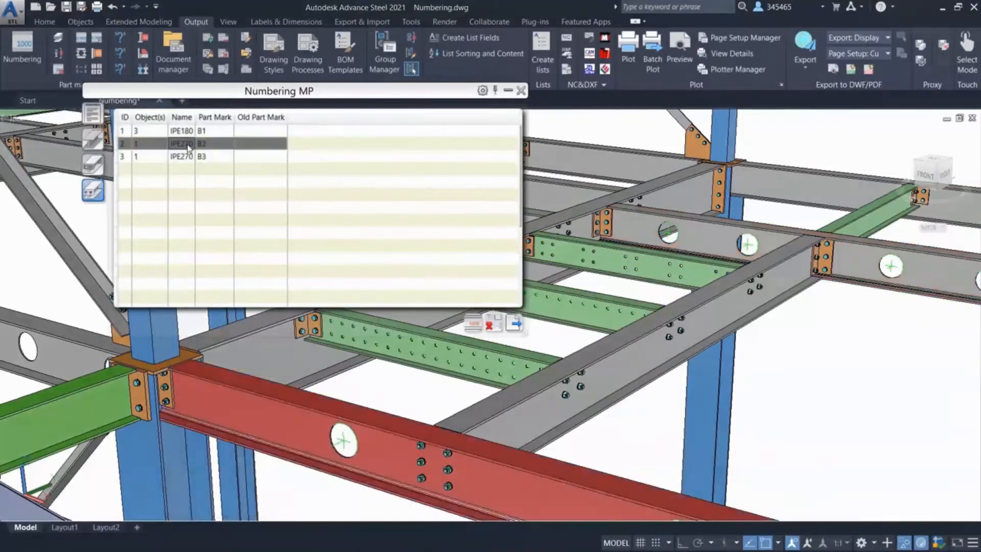
{"action": "left_click", "coordinate": [189, 158]}
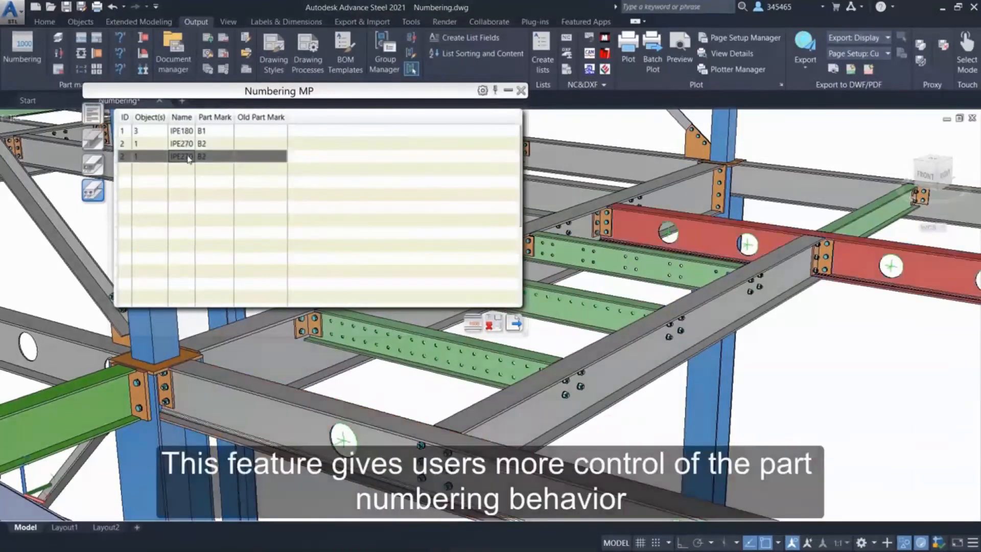
{"action": "left_click", "coordinate": [190, 133]}
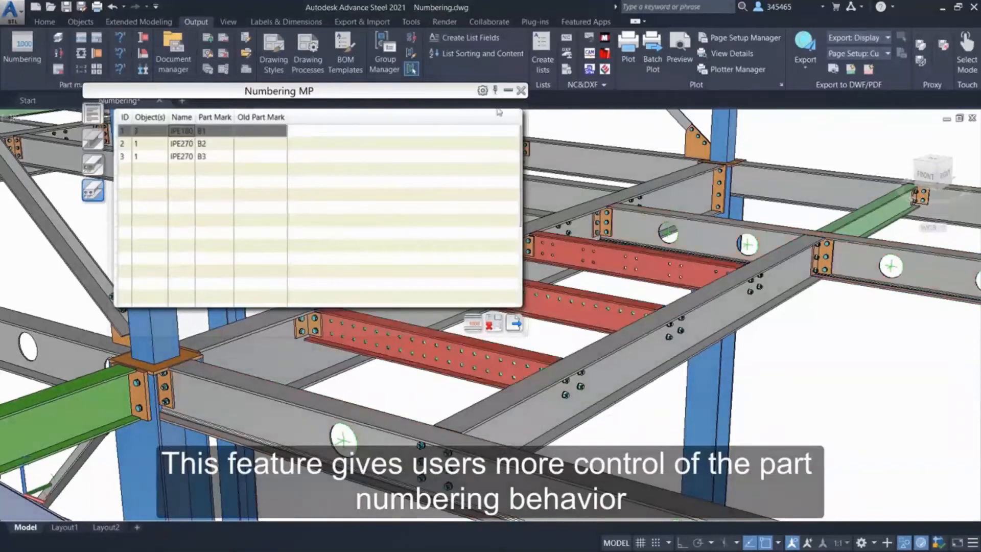
{"action": "left_click", "coordinate": [521, 90]}
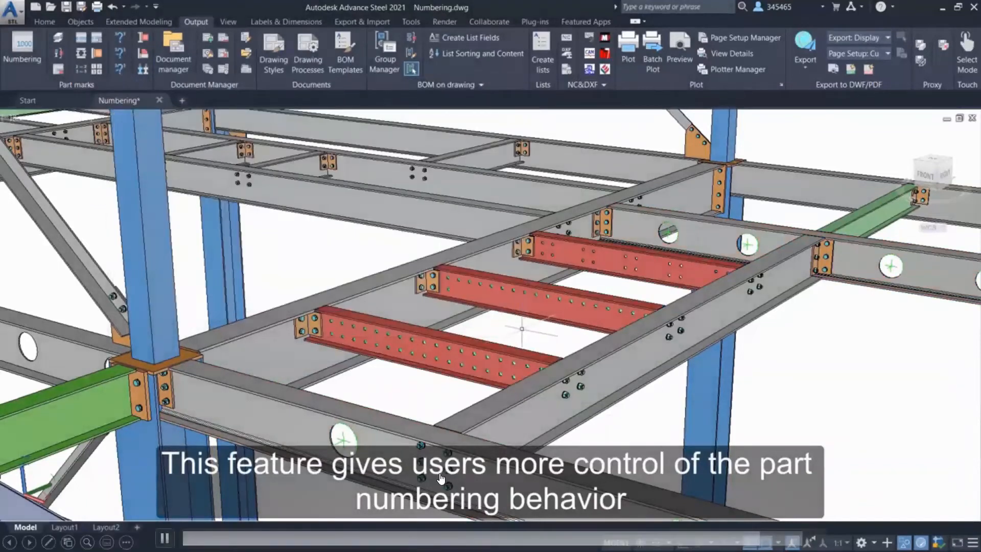
{"action": "scroll", "coordinate": [511, 332], "scroll_direction": "up", "scroll_amount": 3}
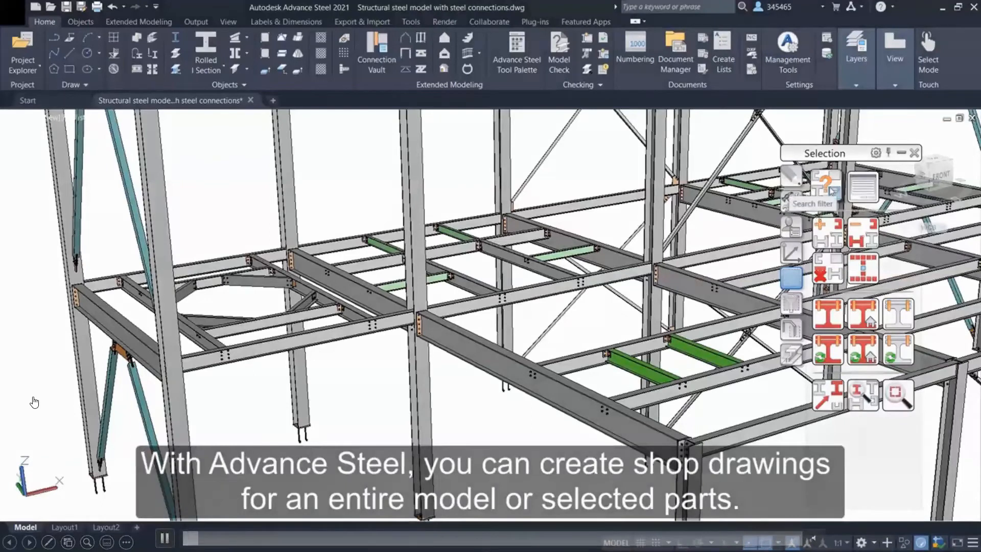
Set up a complete-model search for steel beams with the Has Assembly drawing behavior enabled.
{"action": "left_click", "coordinate": [834, 192]}
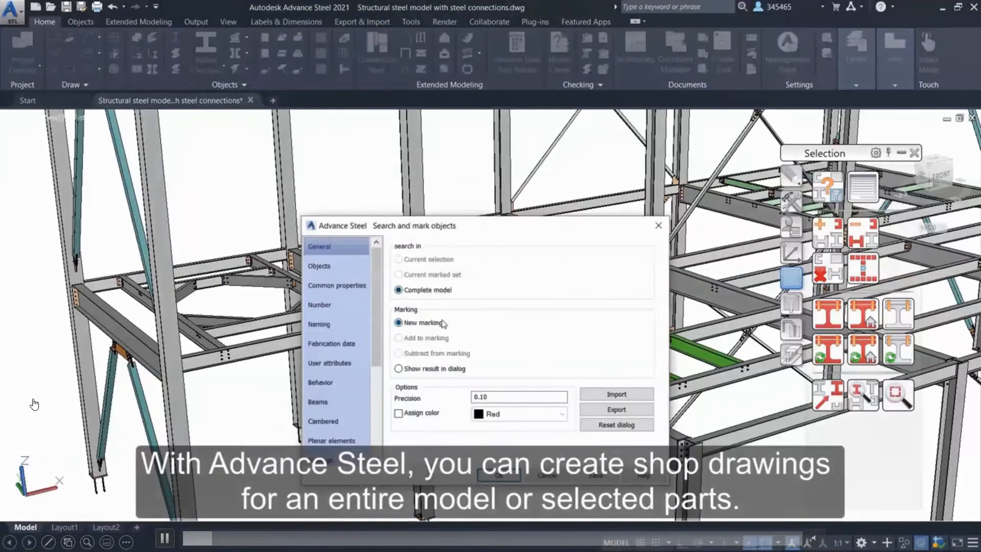
{"action": "left_click", "coordinate": [347, 266]}
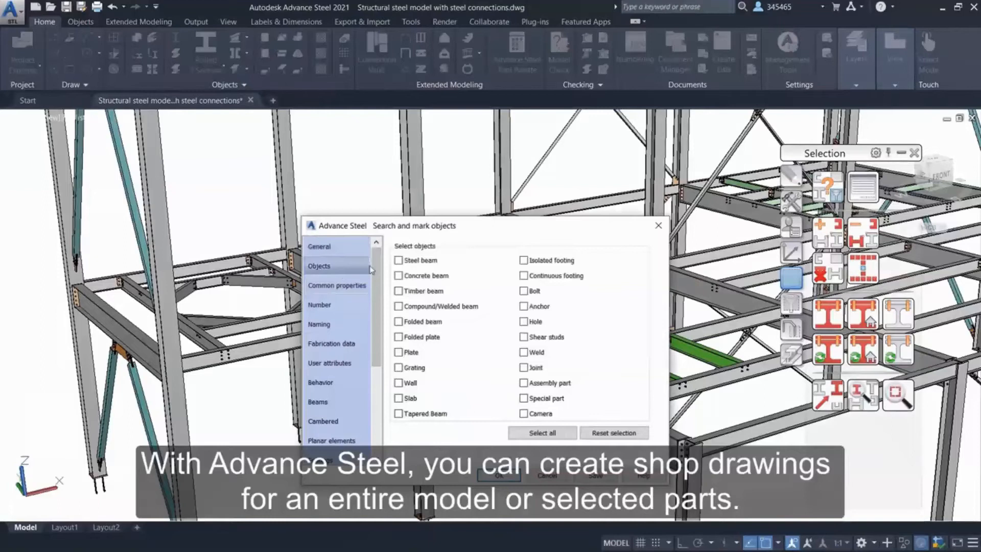
{"action": "left_click", "coordinate": [399, 261]}
{"action": "left_click_drag", "start_coordinate": [378, 258], "coordinate": [379, 279]}
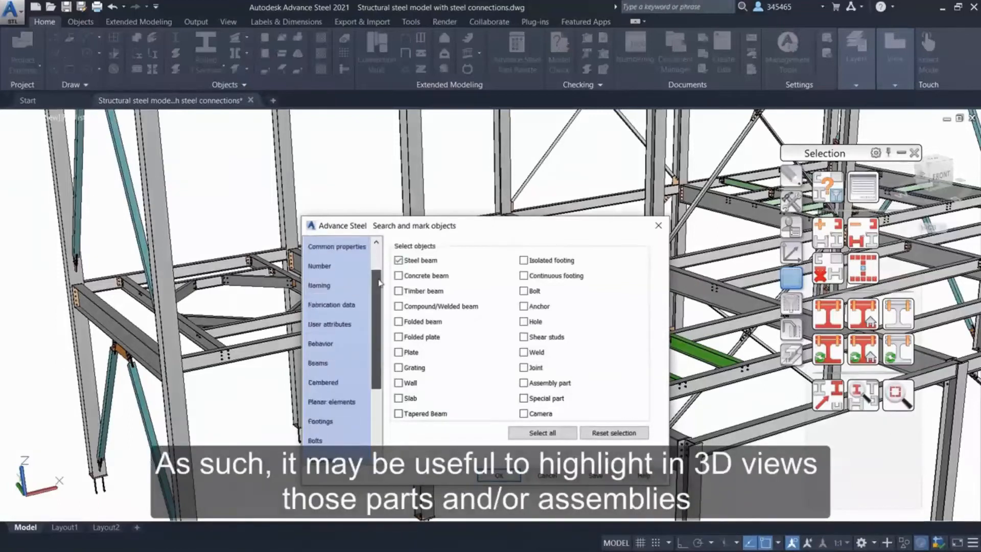
{"action": "left_click", "coordinate": [339, 344]}
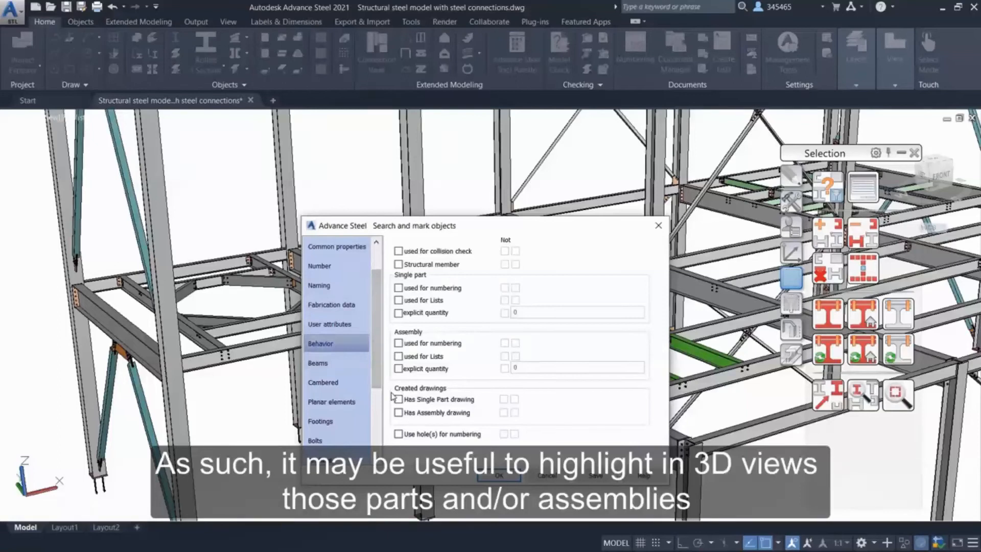
{"action": "left_click", "coordinate": [398, 413]}
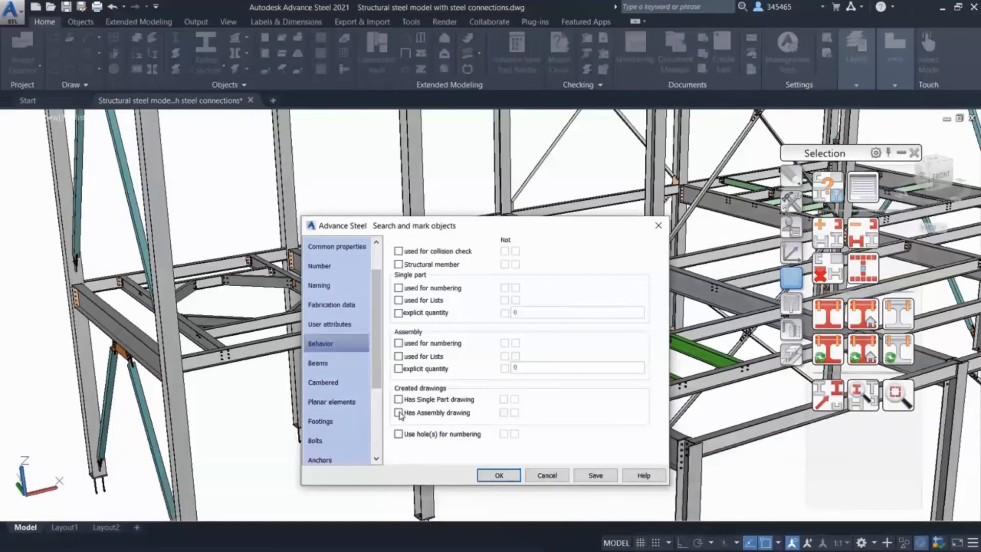
{"action": "left_click", "coordinate": [515, 413]}
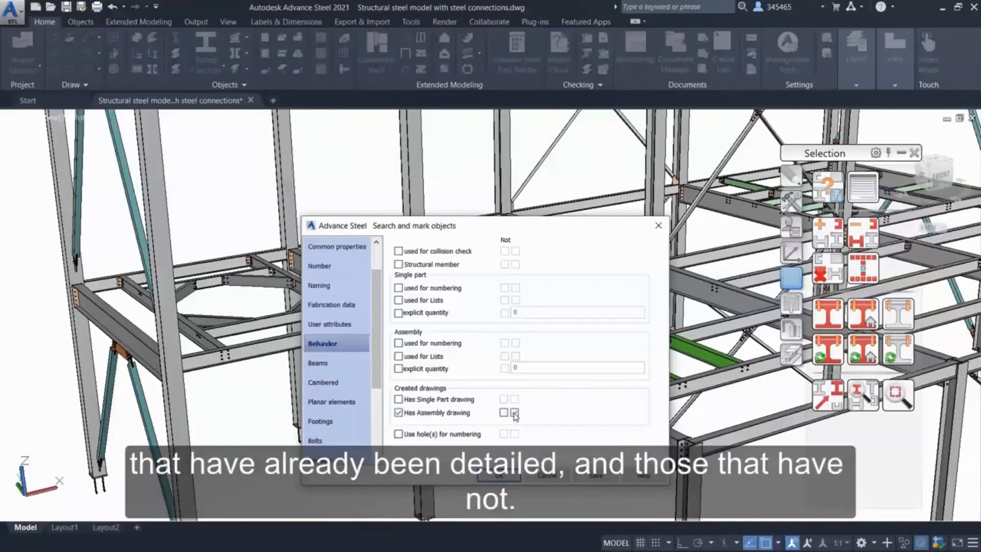
Save the search query as "Has assembly drawing" and run it to mark the matching beams.
{"action": "left_click", "coordinate": [599, 476]}
{"action": "type", "text": "Has asse"}
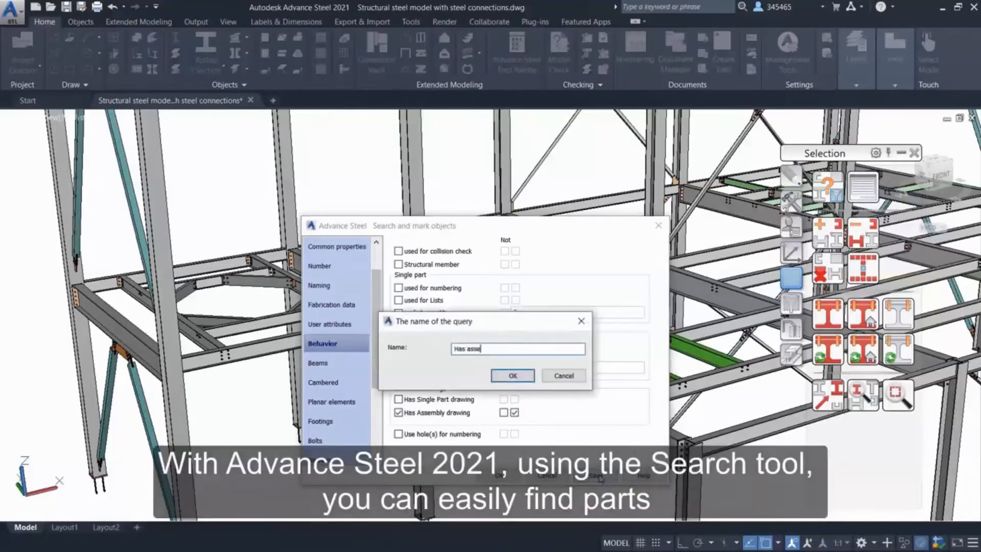
{"action": "type", "text": "mbly drawing"}
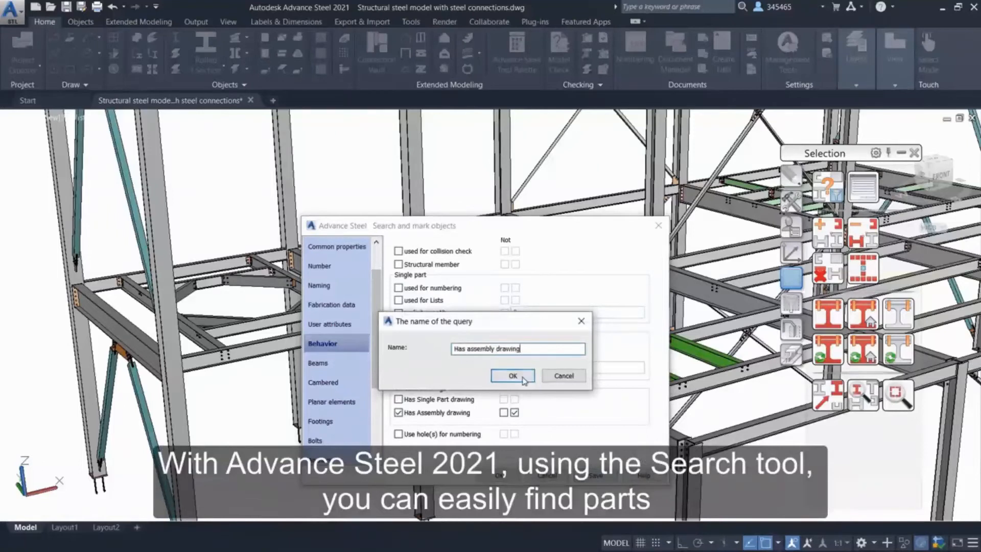
{"action": "left_click", "coordinate": [513, 376]}
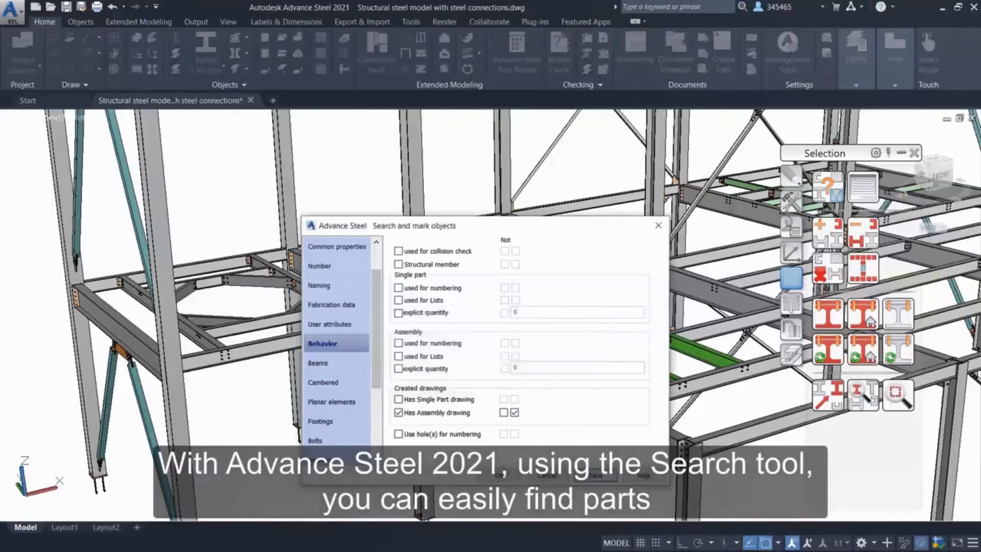
{"action": "left_click", "coordinate": [503, 477]}
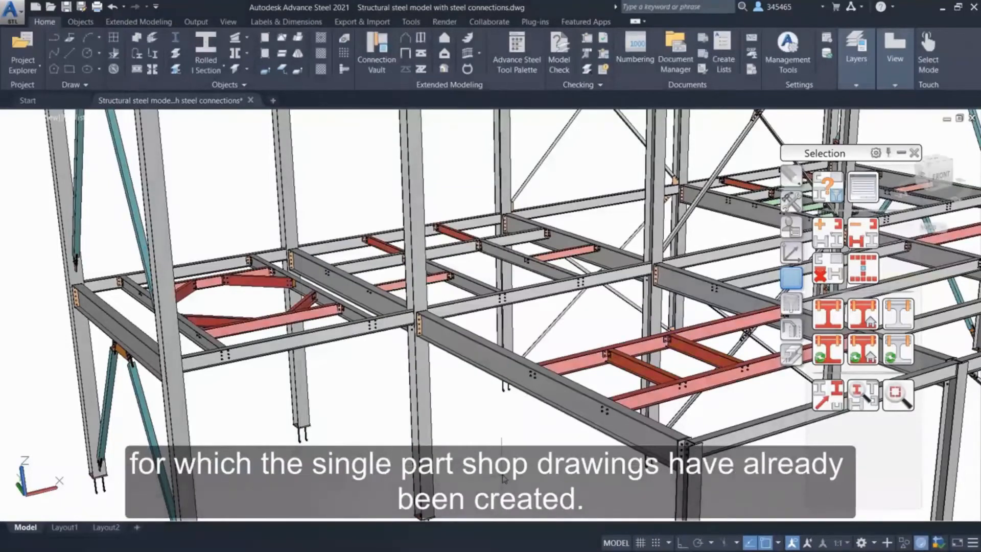
Clear the marked objects and save a steel beam search query with Not applied to Has Assembly drawing.
{"action": "left_click", "coordinate": [827, 273]}
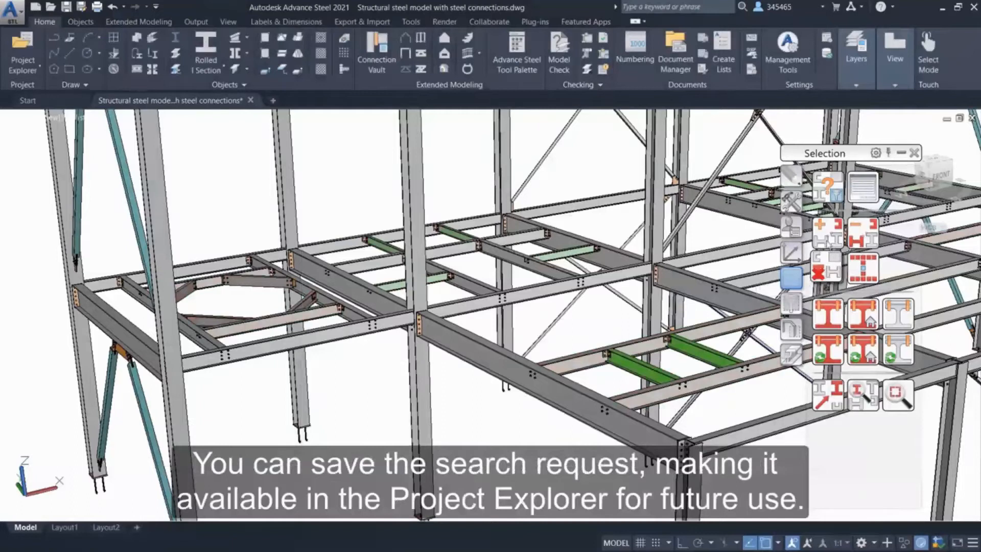
{"action": "left_click", "coordinate": [825, 190]}
{"action": "left_click", "coordinate": [353, 385]}
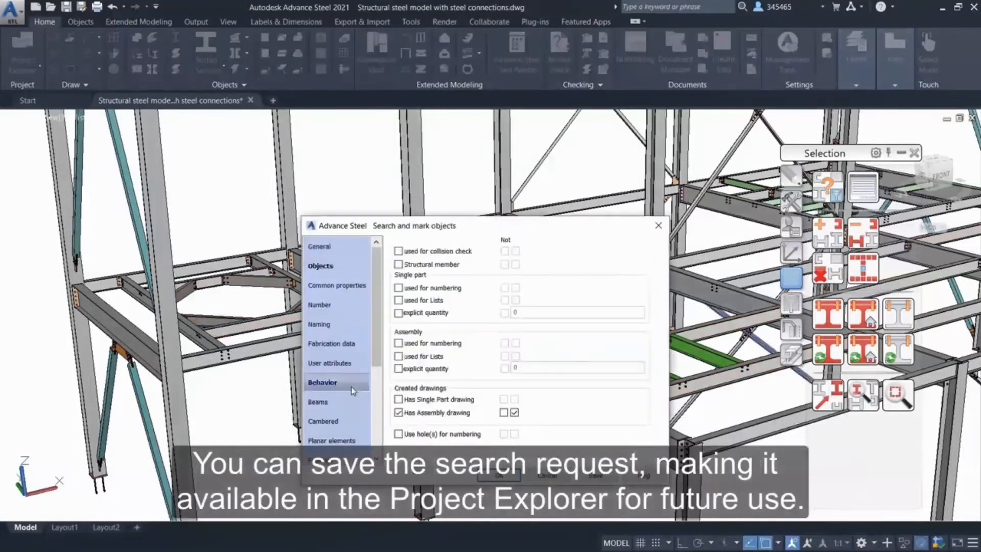
{"action": "left_click", "coordinate": [504, 412]}
{"action": "left_click", "coordinate": [595, 475]}
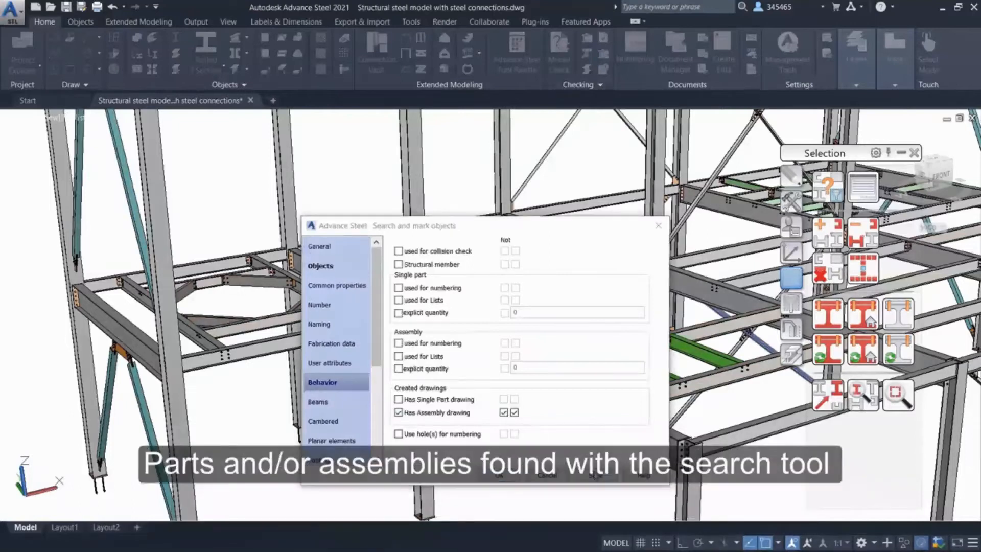
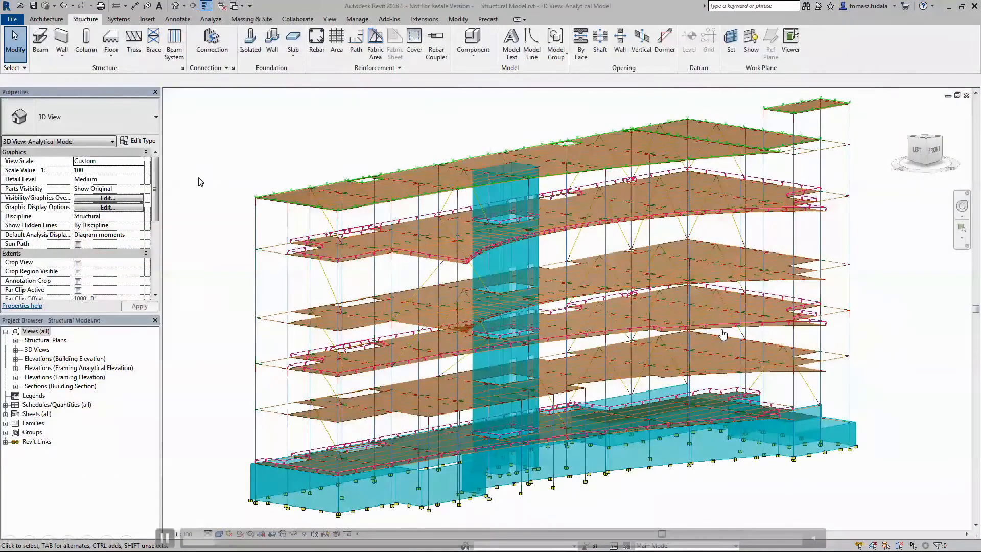
Set up a hosted area load in load case LL2 (9) with an Fz 1 force of -0.1000 ksf.
{"action": "left_click", "coordinate": [210, 20]}
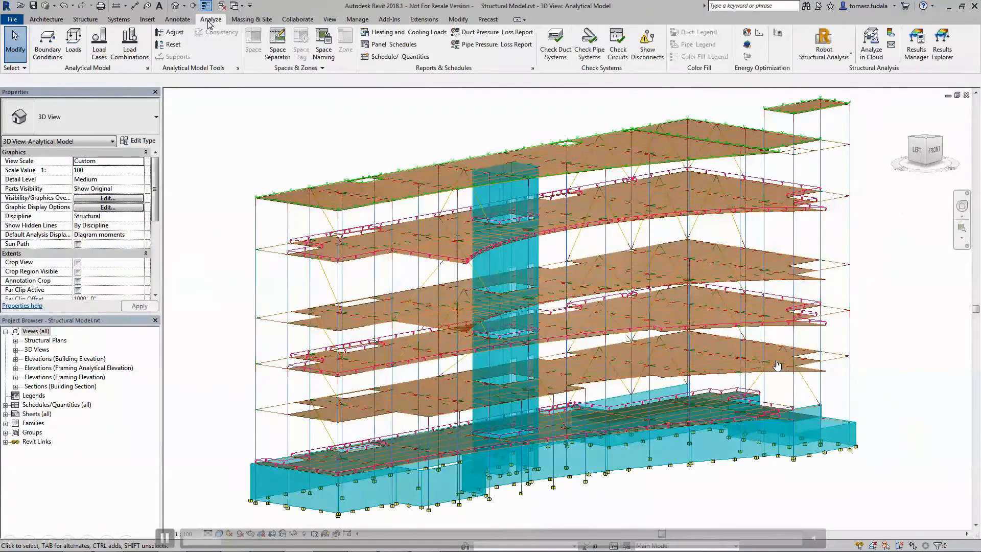
{"action": "left_click", "coordinate": [73, 44]}
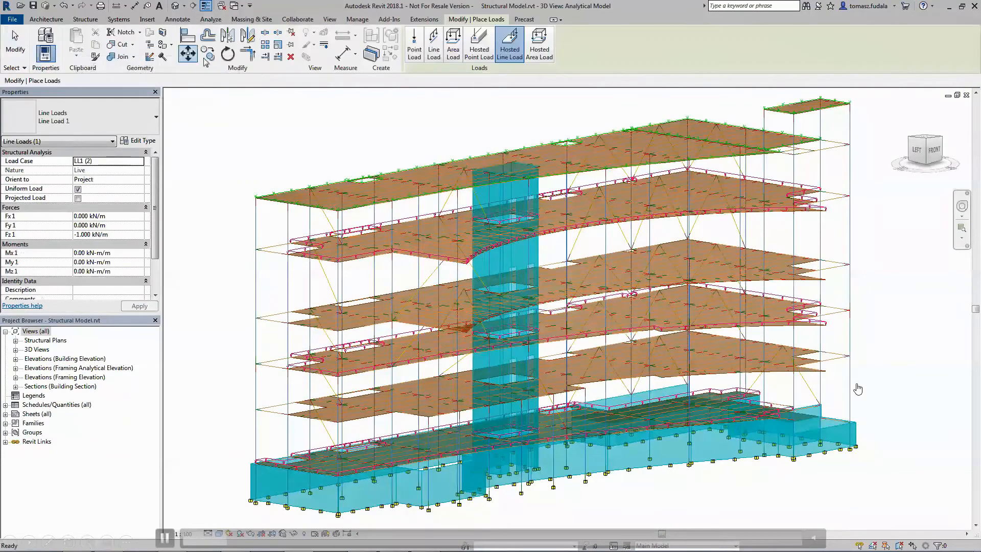
{"action": "left_click", "coordinate": [542, 55]}
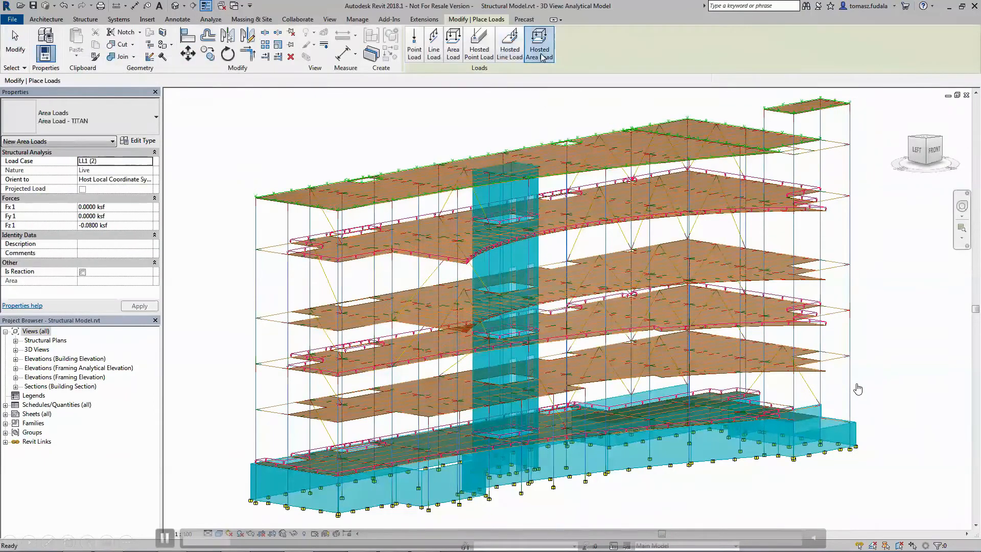
{"action": "left_click", "coordinate": [149, 162]}
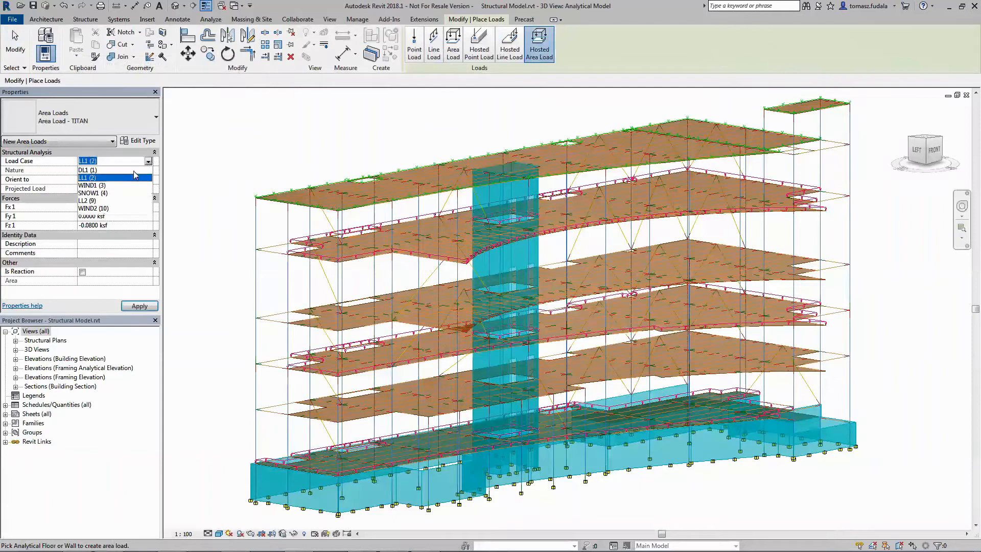
{"action": "left_click", "coordinate": [98, 201]}
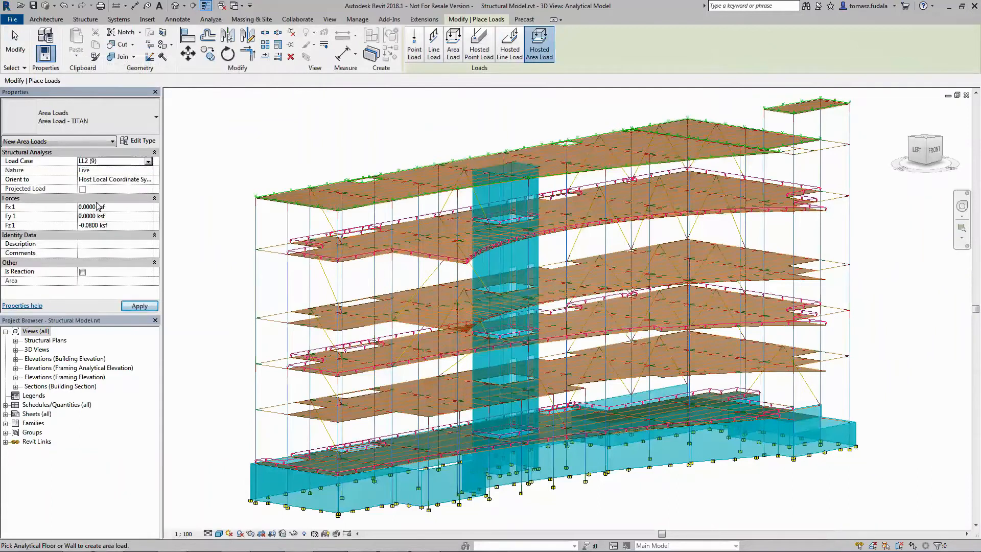
{"action": "left_click", "coordinate": [92, 225]}
{"action": "key", "text": "BackSpace"}
{"action": "key", "text": "BackSpace"}
{"action": "type", "text": "1"}
{"action": "left_click", "coordinate": [134, 307]}
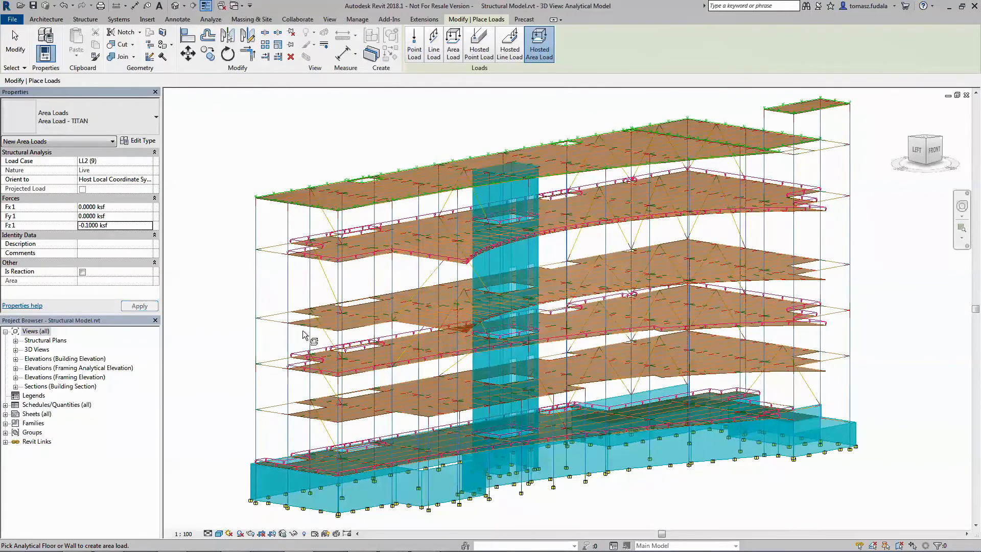
Place the hosted area load on the two intermediate analytical floors that carry no load.
{"action": "scroll", "coordinate": [303, 334], "scroll_direction": "up", "scroll_amount": 1}
{"action": "scroll", "coordinate": [307, 335], "scroll_direction": "up", "scroll_amount": 2}
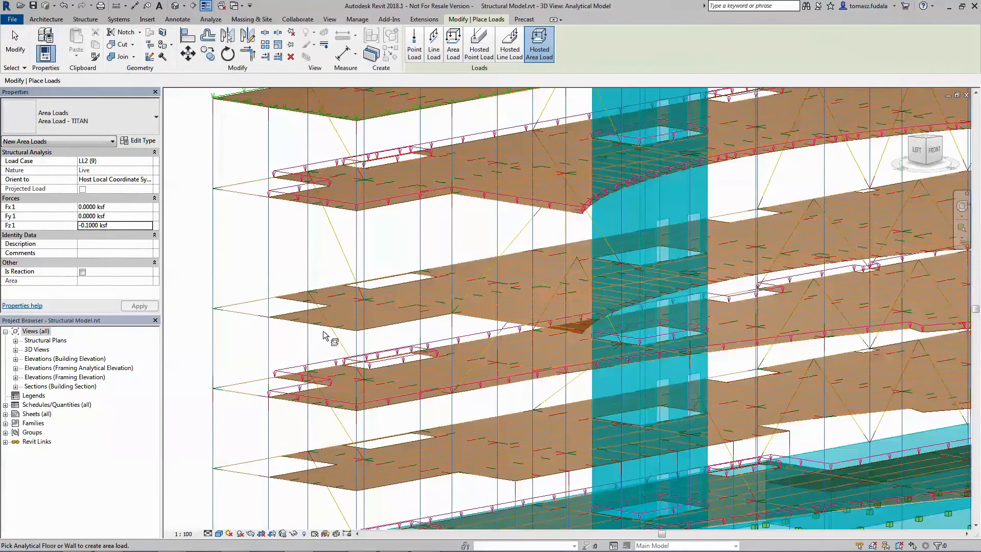
{"action": "left_click", "coordinate": [322, 328]}
{"action": "left_click", "coordinate": [322, 473]}
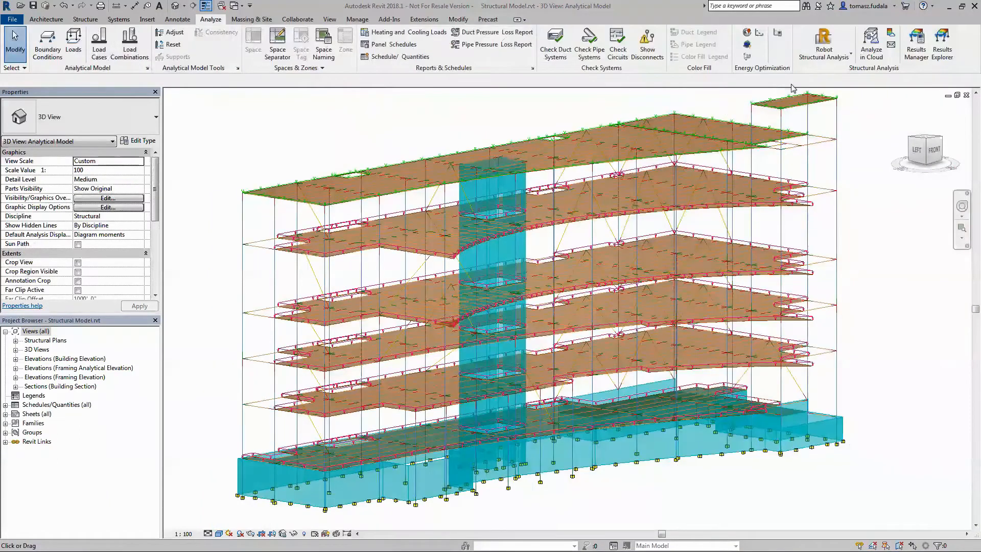
Send the model to Robot Structural Analysis by direct integration, with self-weight in case DL1 and no optional transfers.
{"action": "left_click", "coordinate": [851, 55]}
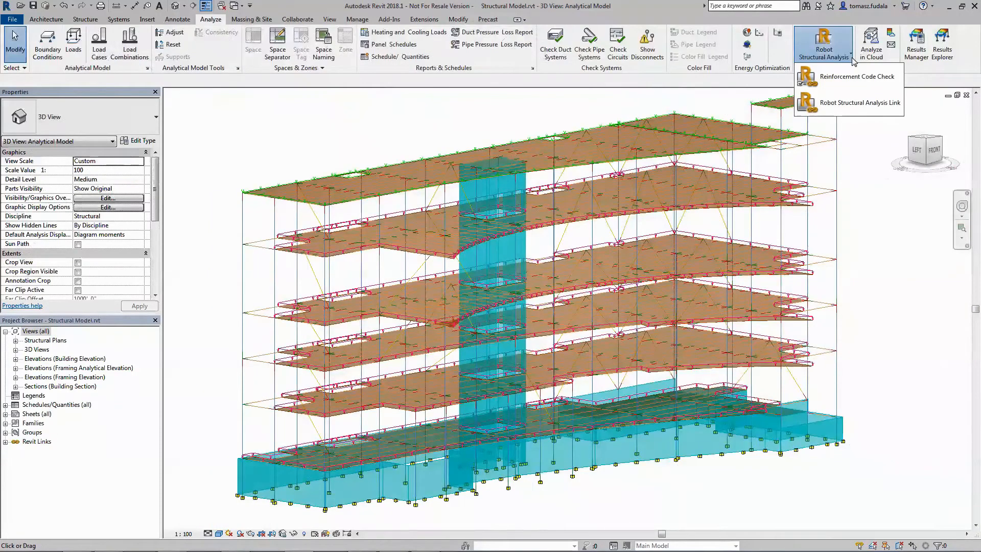
{"action": "left_click", "coordinate": [842, 106]}
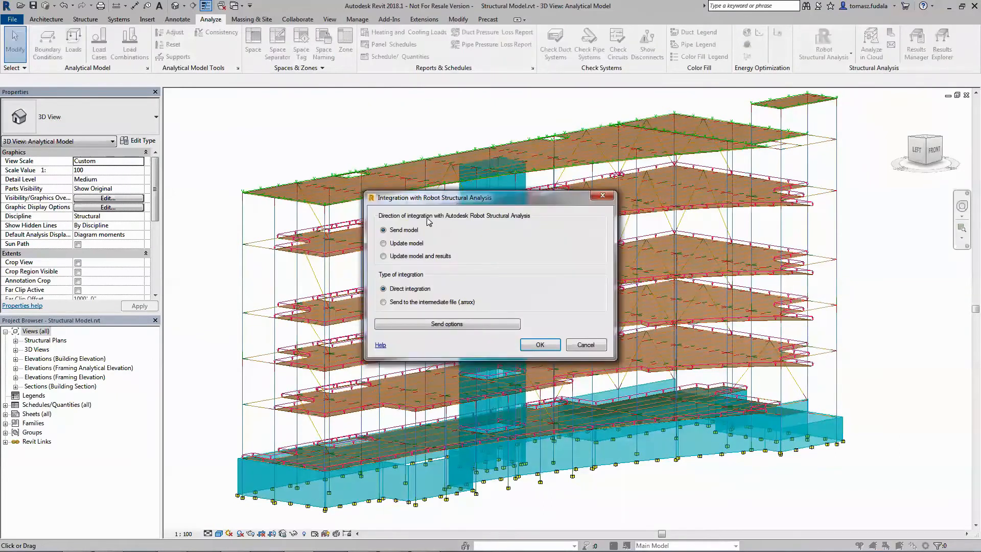
{"action": "left_click", "coordinate": [444, 324]}
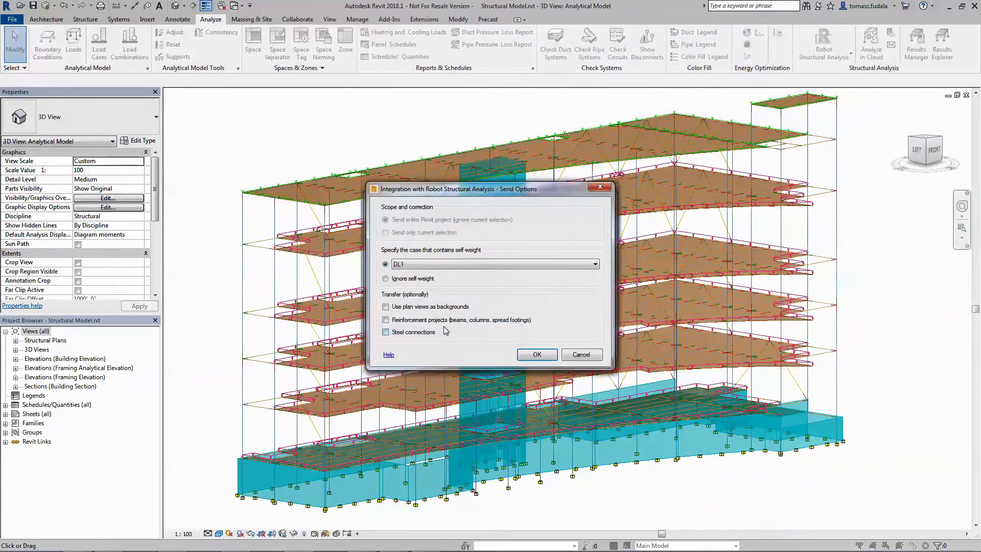
{"action": "left_click", "coordinate": [536, 354]}
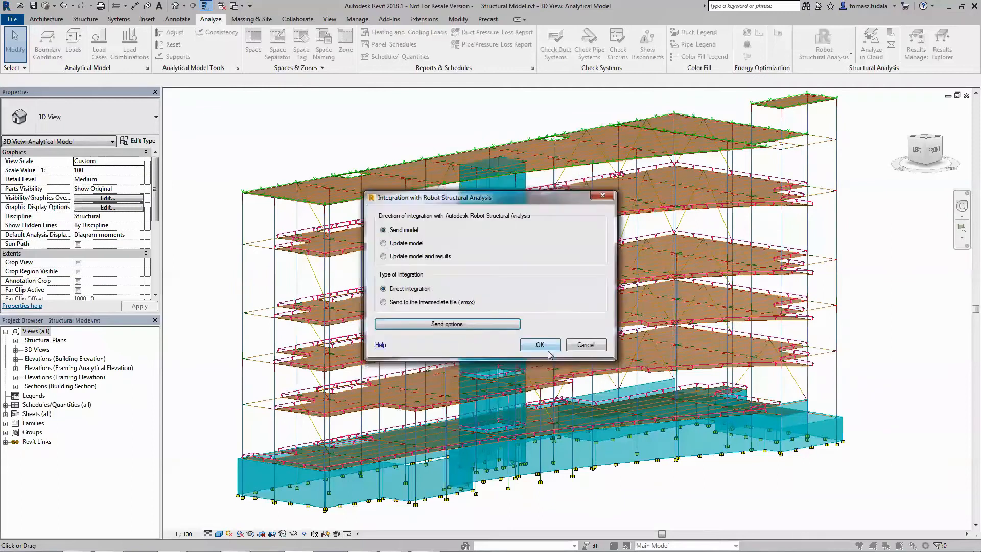
{"action": "left_click", "coordinate": [540, 345]}
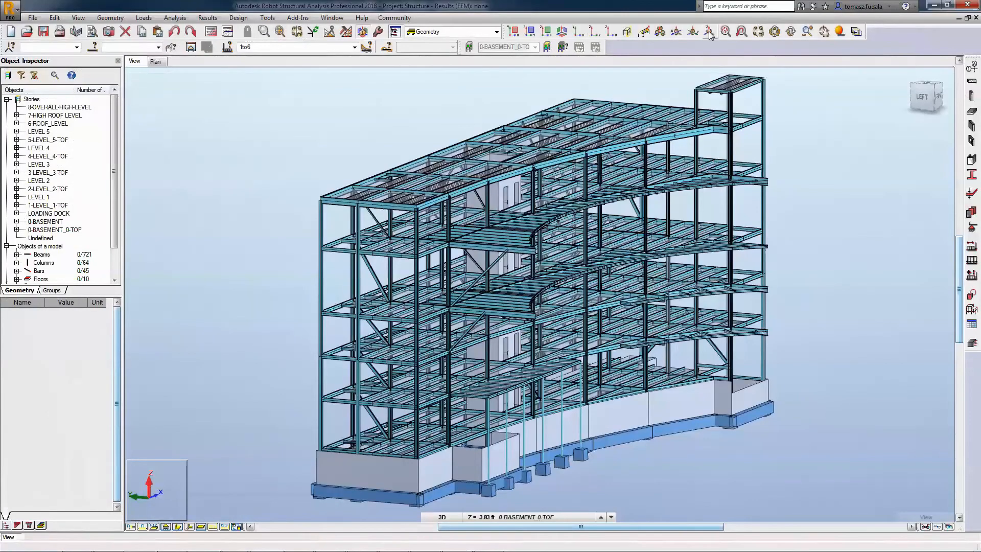
Examine the transferred loads on the model for cases LL1 and LL2, and turn the load display off.
{"action": "left_click", "coordinate": [710, 32]}
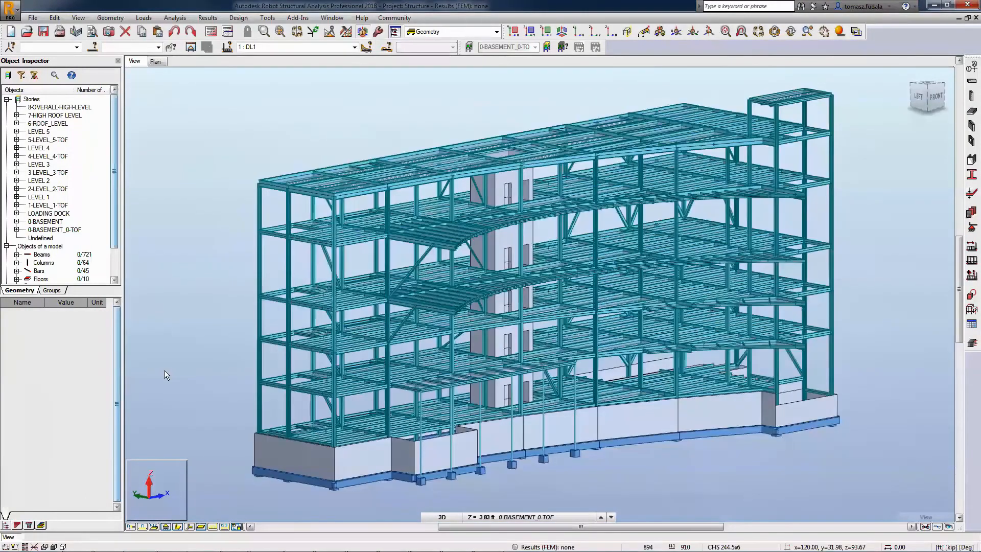
{"action": "left_click", "coordinate": [178, 527]}
{"action": "left_click", "coordinate": [354, 47]}
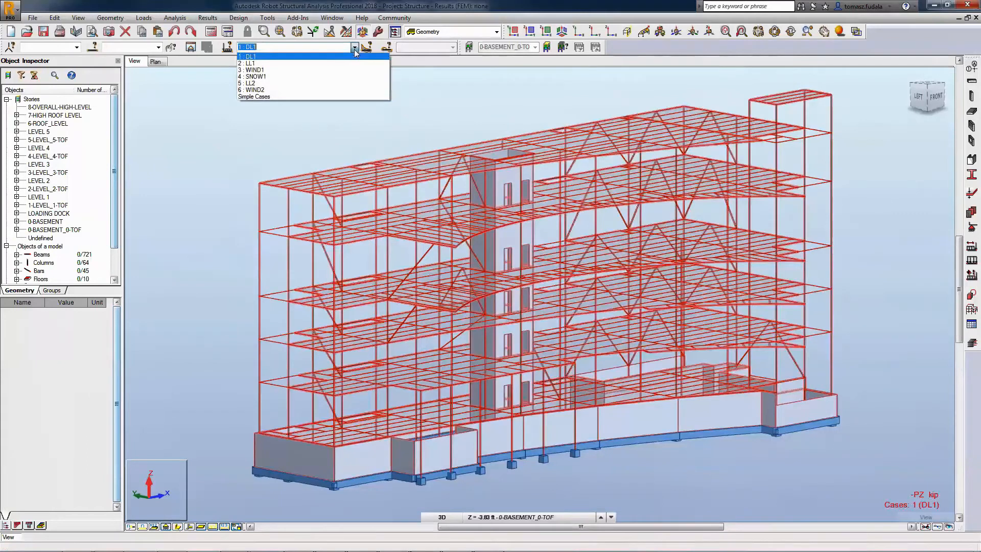
{"action": "left_click", "coordinate": [348, 63]}
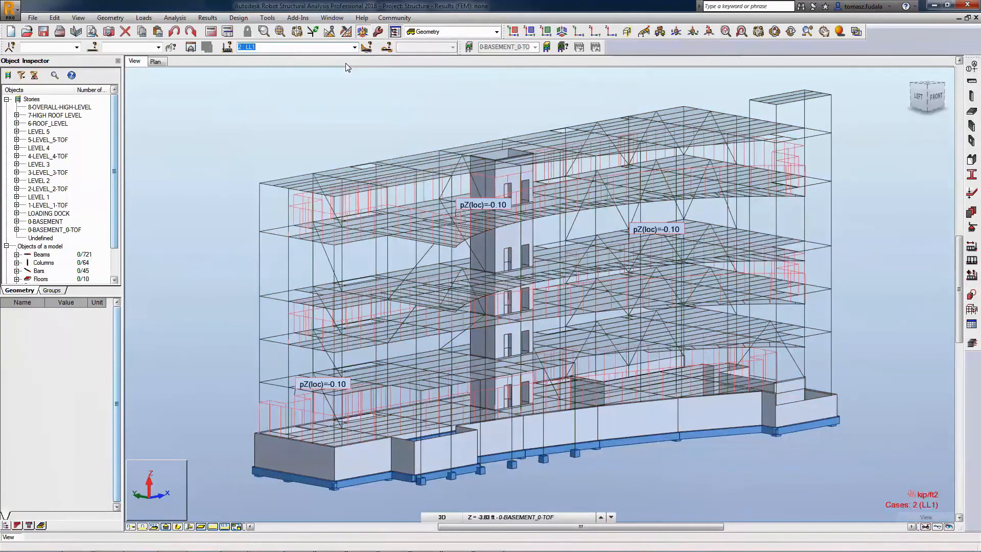
{"action": "left_click", "coordinate": [355, 47]}
{"action": "left_click", "coordinate": [340, 83]}
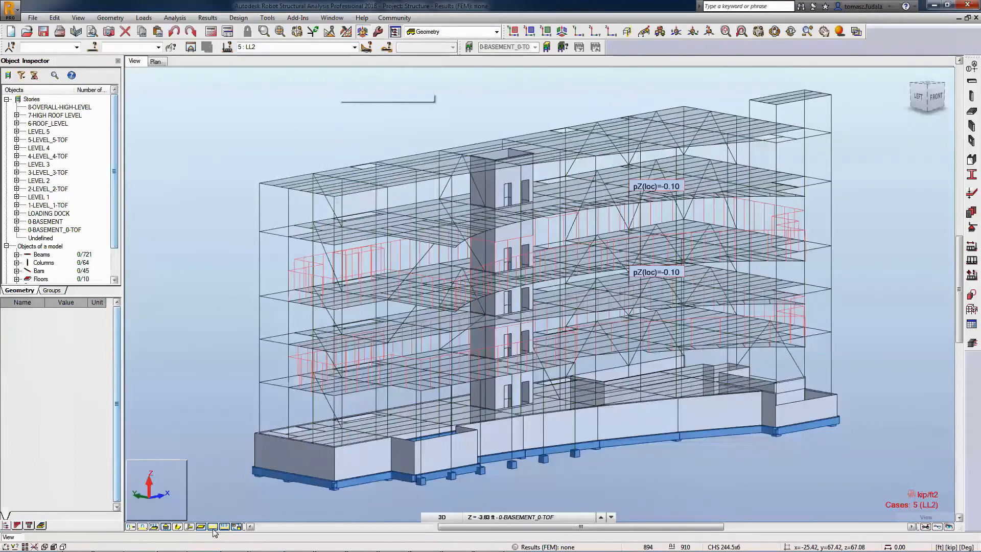
{"action": "left_click", "coordinate": [213, 527]}
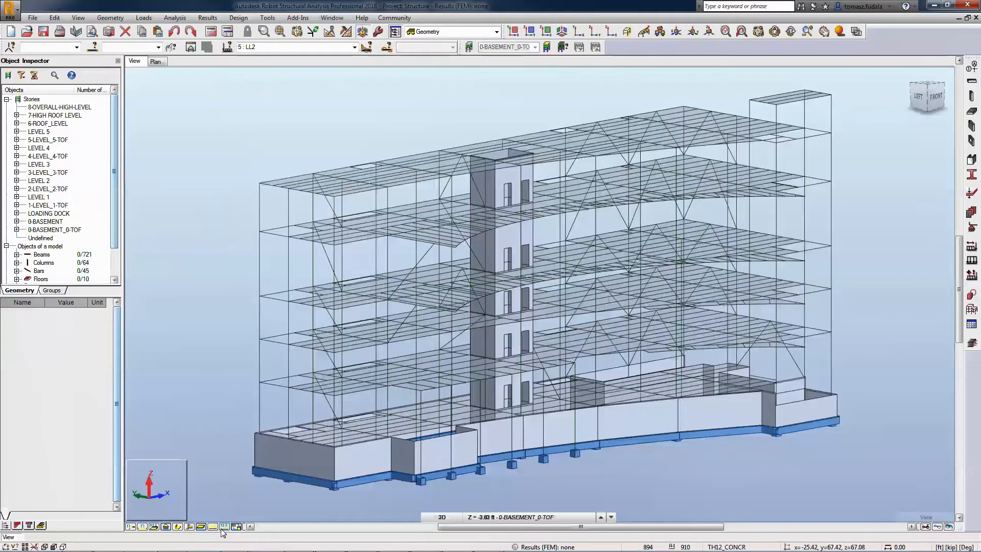
Generate full automatic ULS and SLS load combinations to LRFD ASCE 7-10 and calculate the structure.
{"action": "left_click", "coordinate": [143, 18]}
{"action": "left_click", "coordinate": [154, 62]}
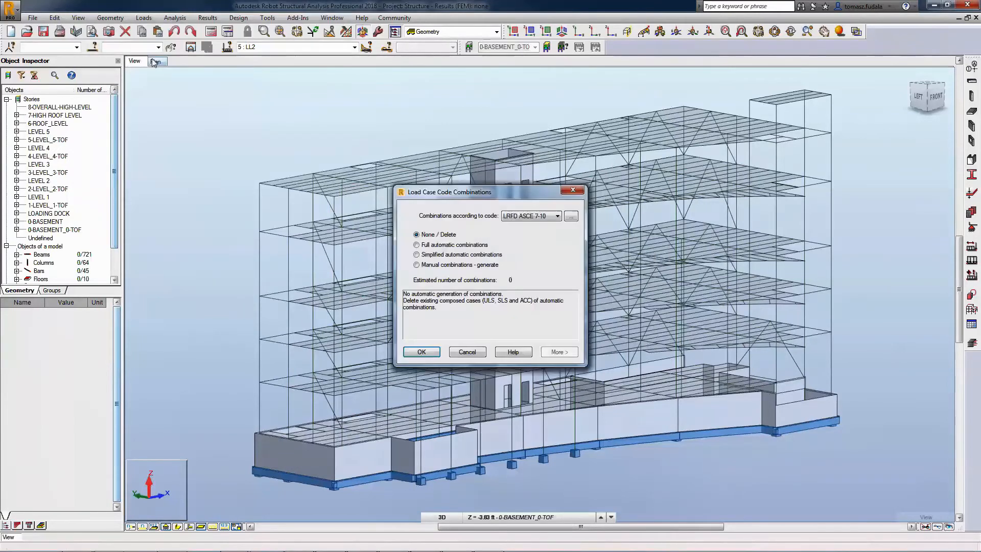
{"action": "left_click", "coordinate": [558, 353]}
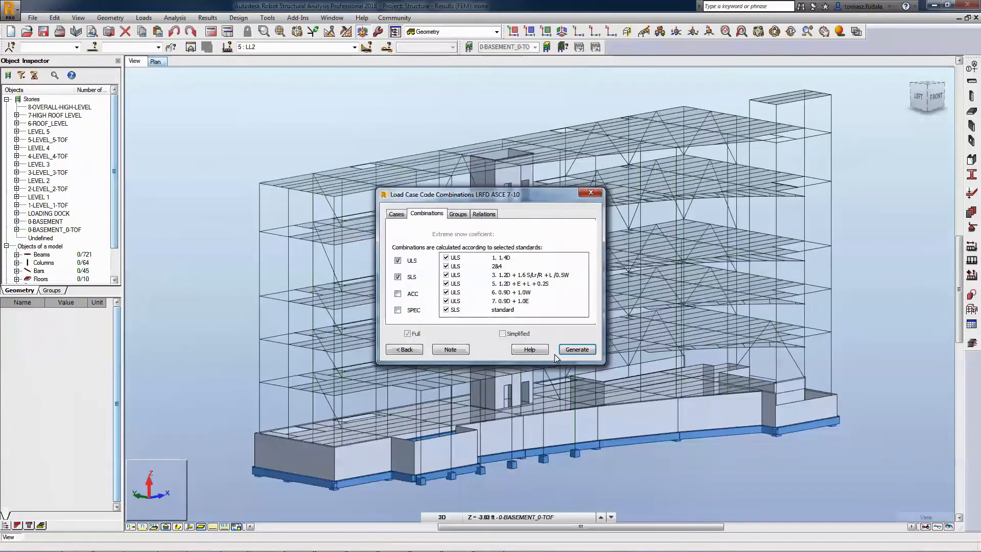
{"action": "left_click", "coordinate": [563, 350]}
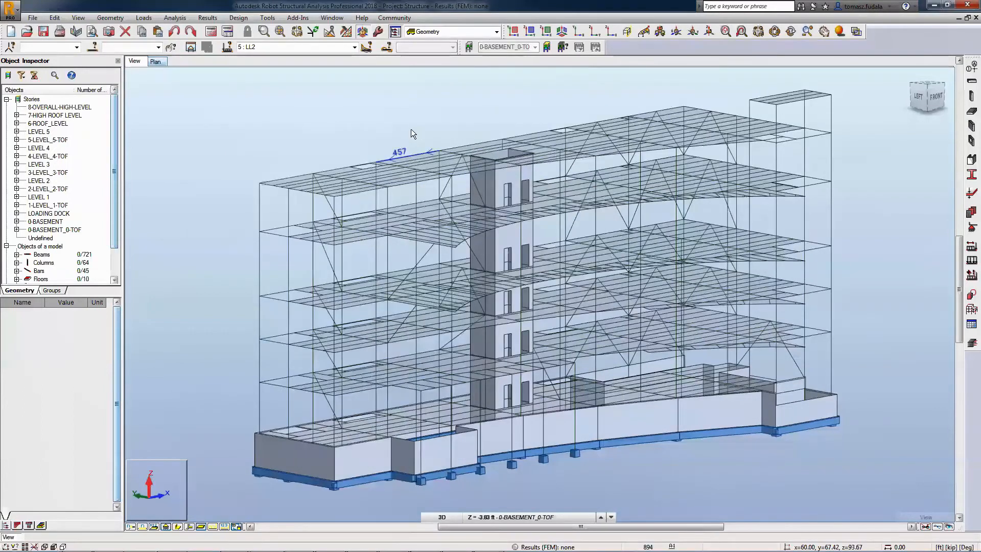
{"action": "left_click", "coordinate": [211, 32]}
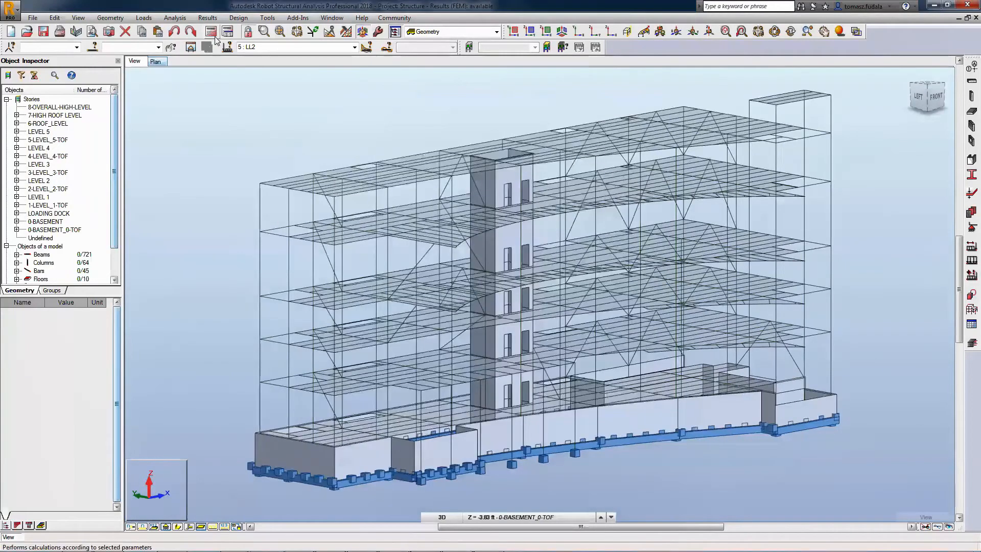
Display My Moment diagrams on the bars for case DL1, filled, differentiated by sign and described with text at local extremes.
{"action": "left_click", "coordinate": [208, 18]}
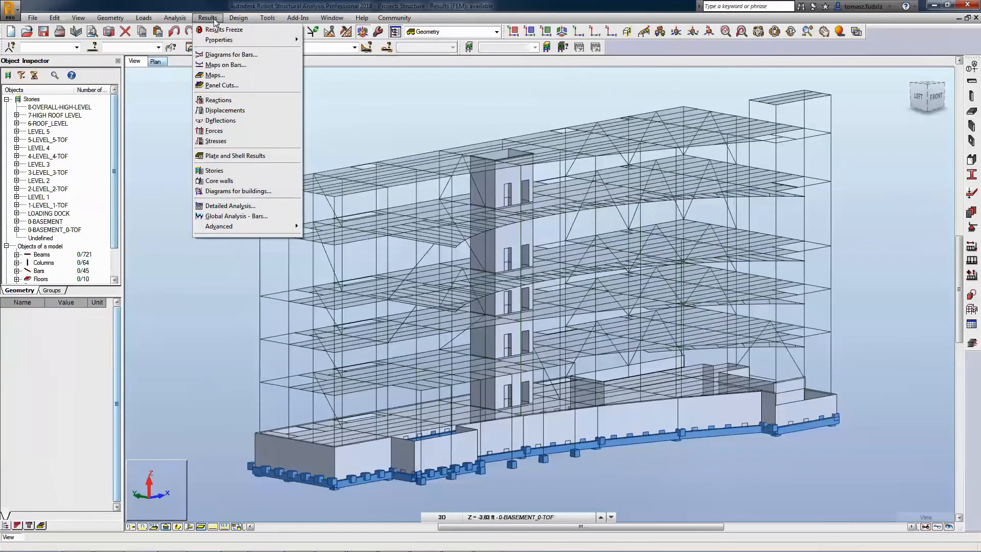
{"action": "left_click", "coordinate": [215, 54]}
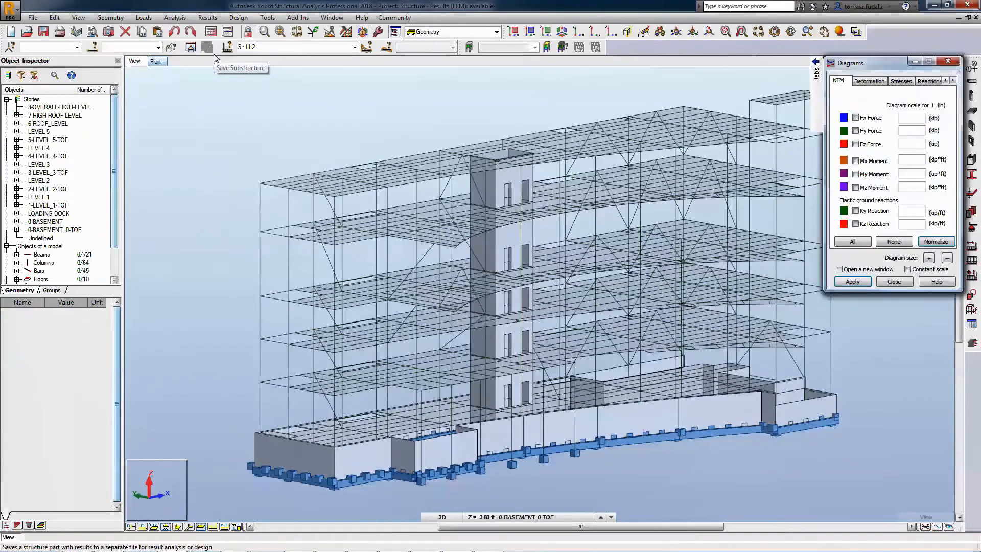
{"action": "left_click", "coordinate": [354, 47]}
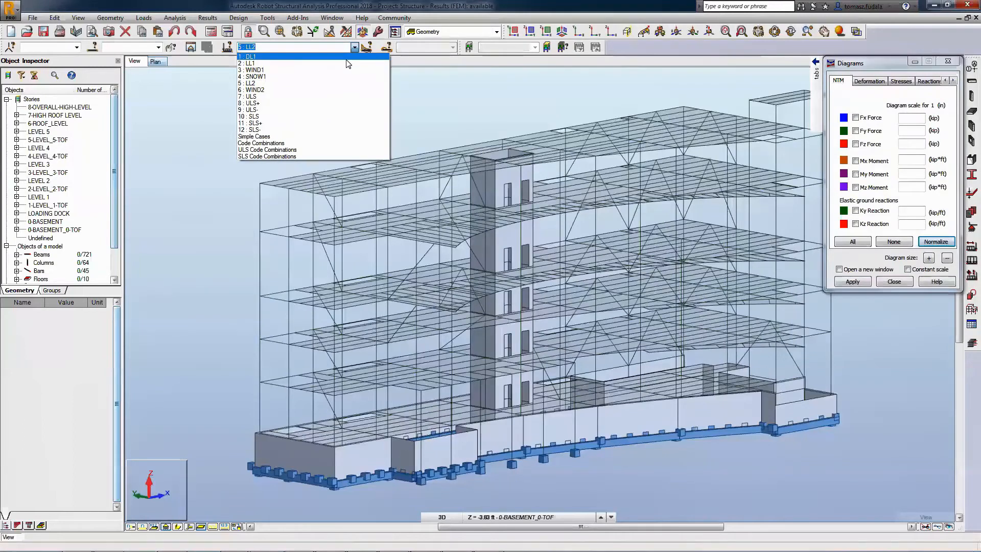
{"action": "left_click", "coordinate": [347, 58]}
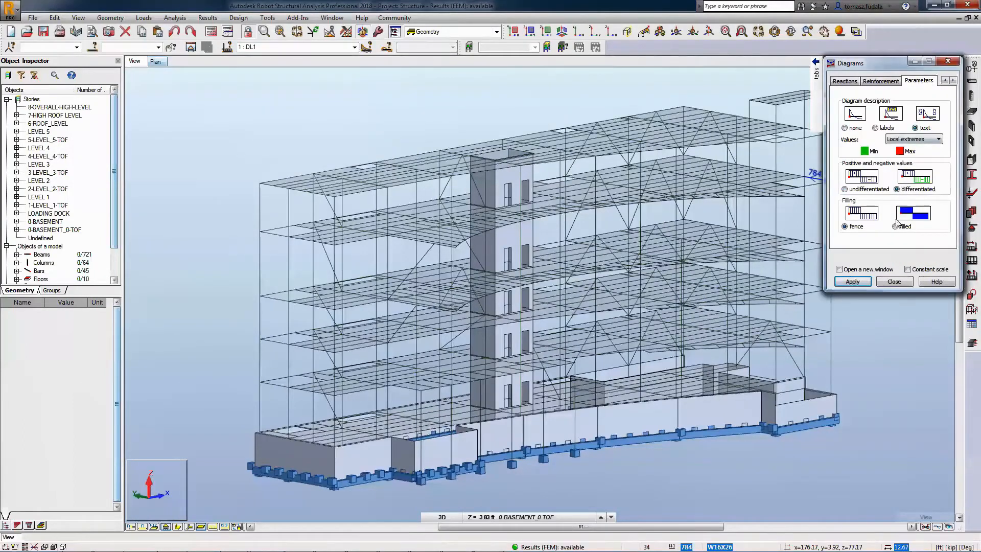
{"action": "left_click", "coordinate": [852, 282]}
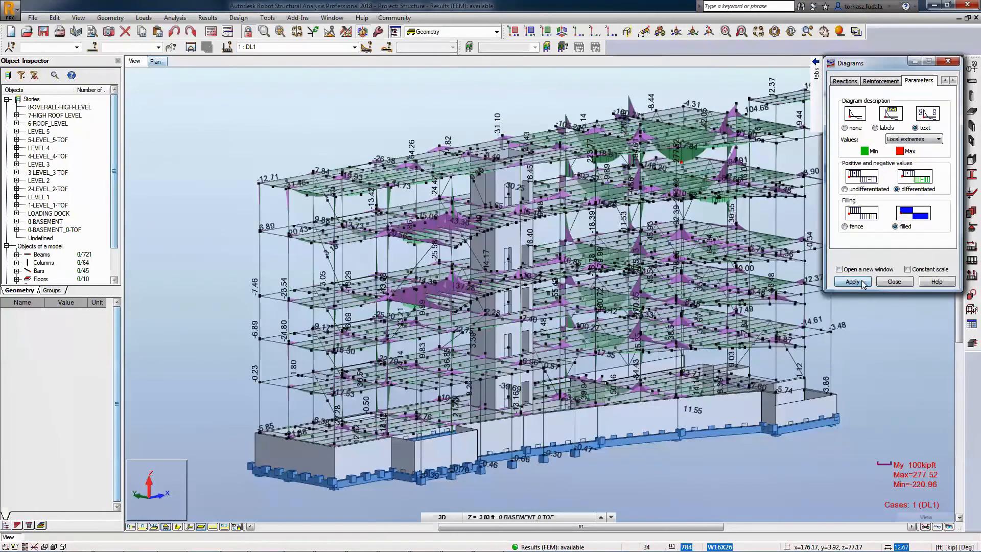
Limit the My Moment diagram descriptions to the overall maximum and minimum values of the structure.
{"action": "left_click", "coordinate": [840, 82]}
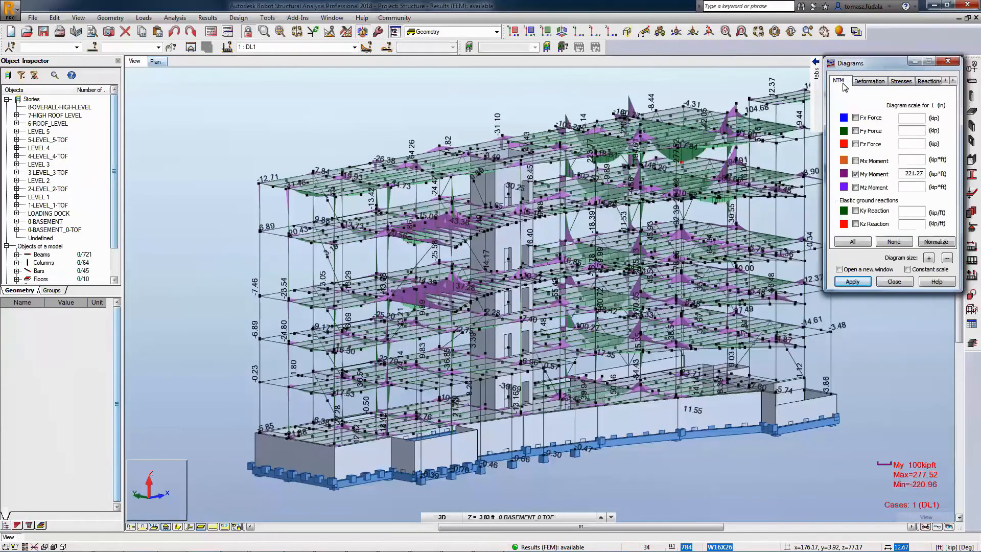
{"action": "scroll", "coordinate": [691, 246], "scroll_direction": "up", "scroll_amount": 3}
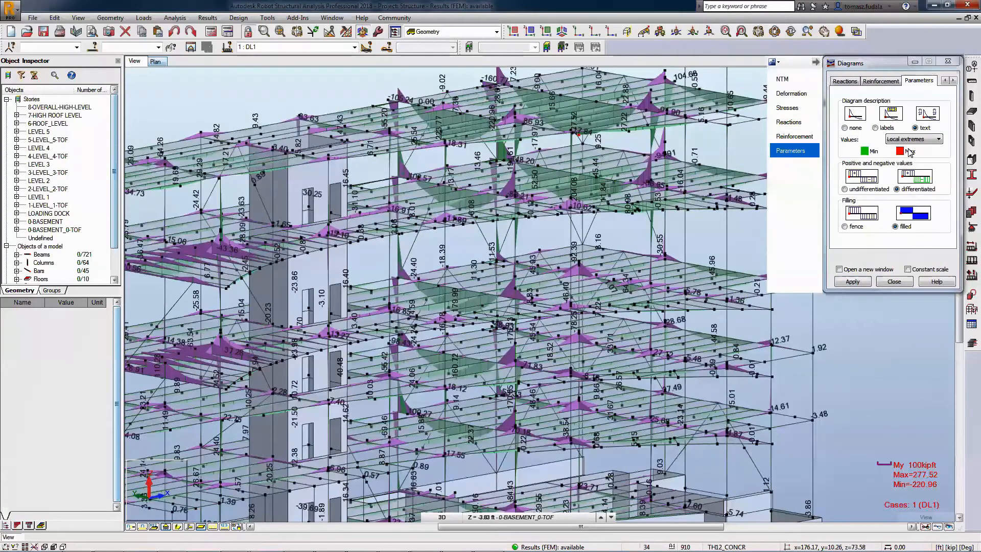
{"action": "left_click", "coordinate": [853, 282]}
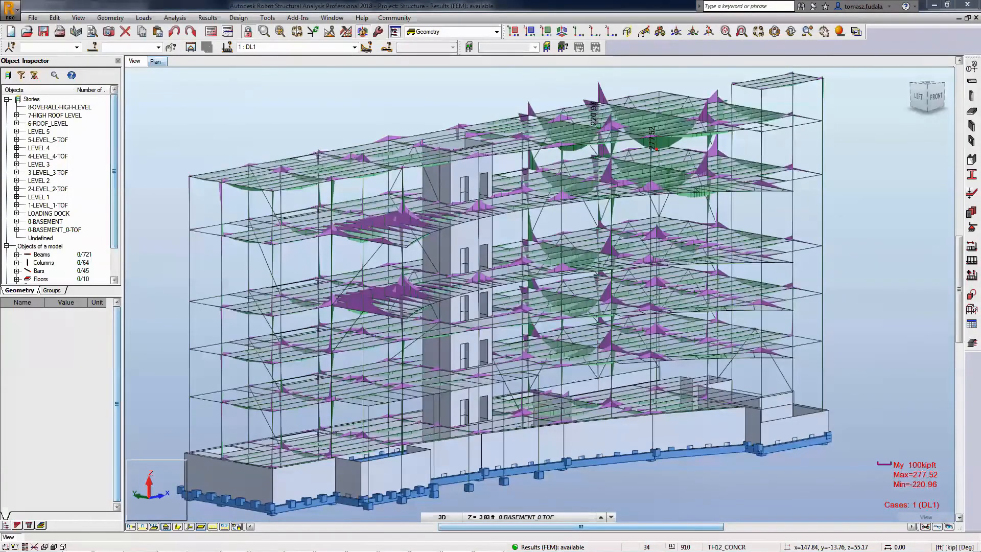
{"action": "scroll", "coordinate": [634, 92], "scroll_direction": "up", "scroll_amount": 4}
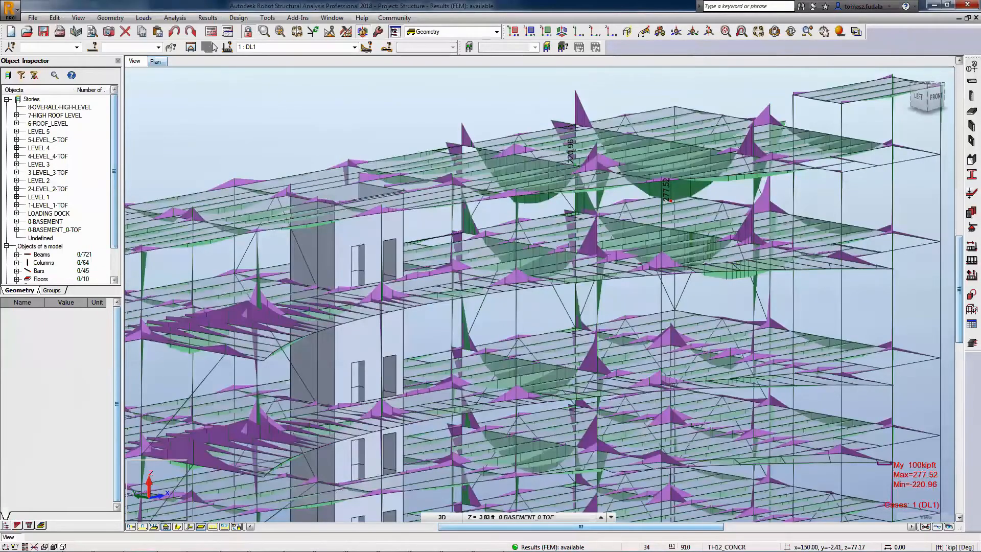
Open the reactions table, filter it by case LL1 and by ULS, and show the envelope values.
{"action": "left_click", "coordinate": [209, 18]}
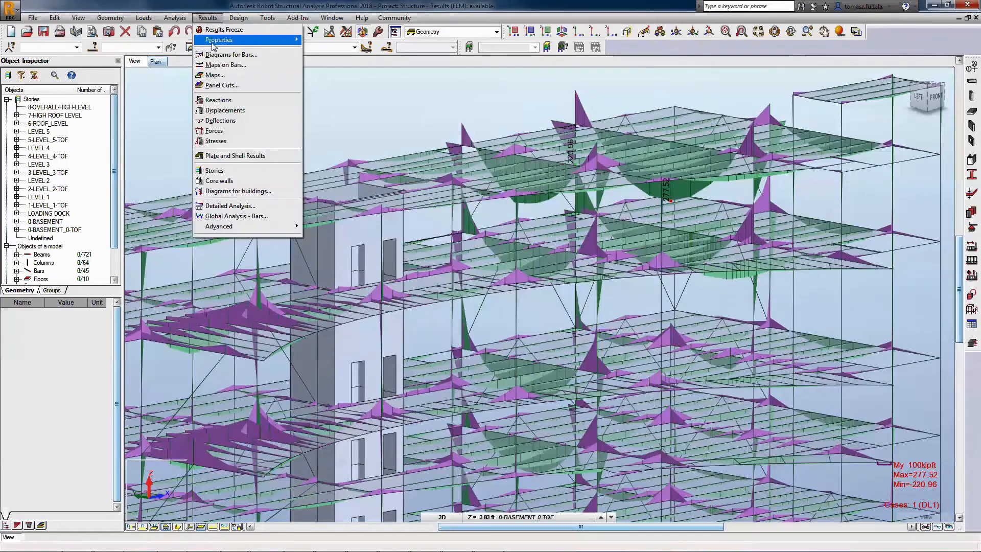
{"action": "left_click", "coordinate": [218, 100]}
{"action": "left_click", "coordinate": [354, 47]}
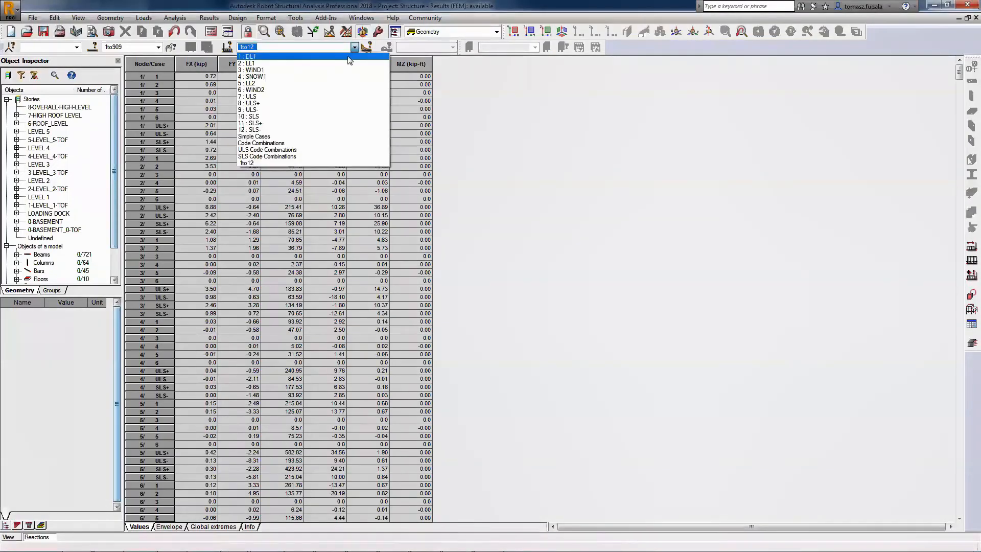
{"action": "left_click", "coordinate": [347, 62]}
{"action": "left_click", "coordinate": [354, 47]}
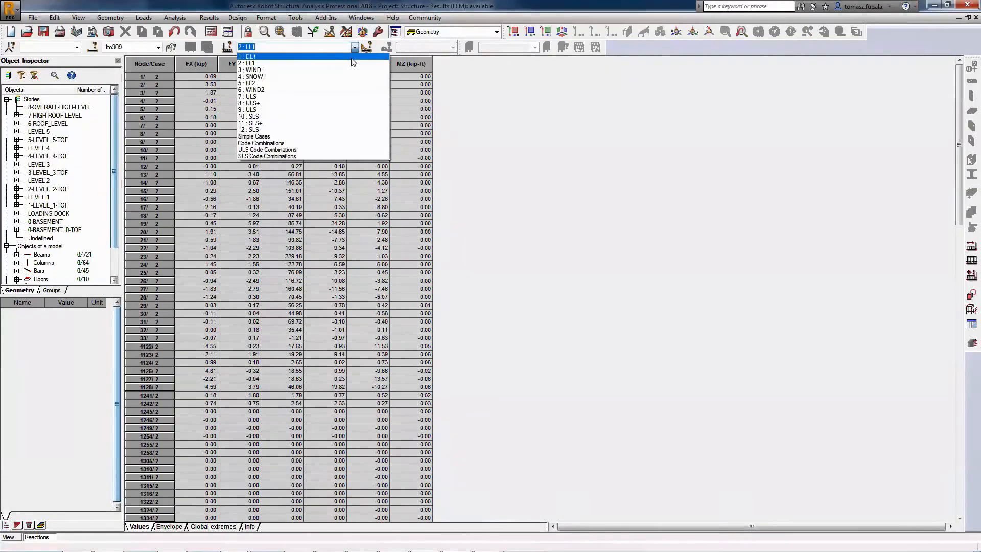
{"action": "left_click", "coordinate": [337, 96]}
{"action": "left_click", "coordinate": [169, 527]}
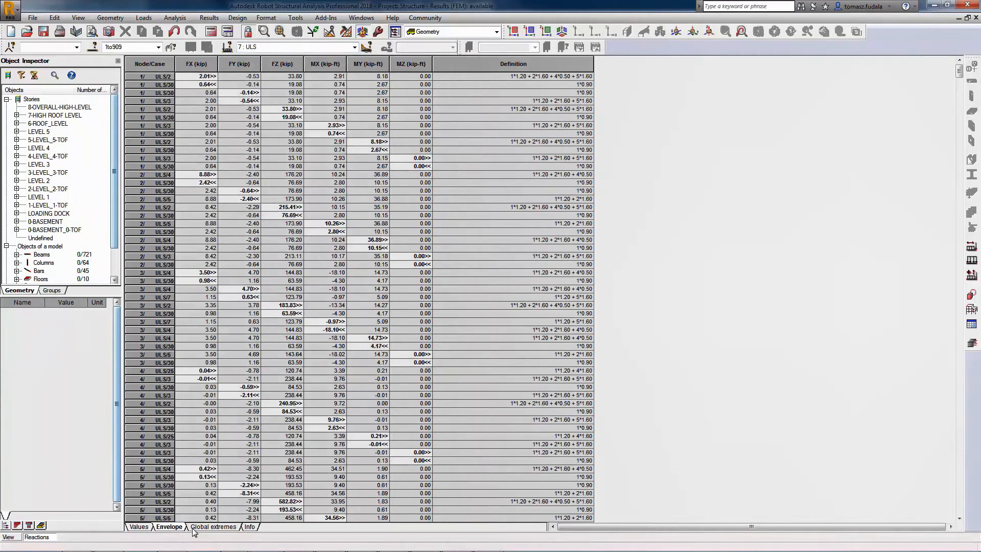
Show the global extremes of the reactions.
{"action": "left_click", "coordinate": [202, 529]}
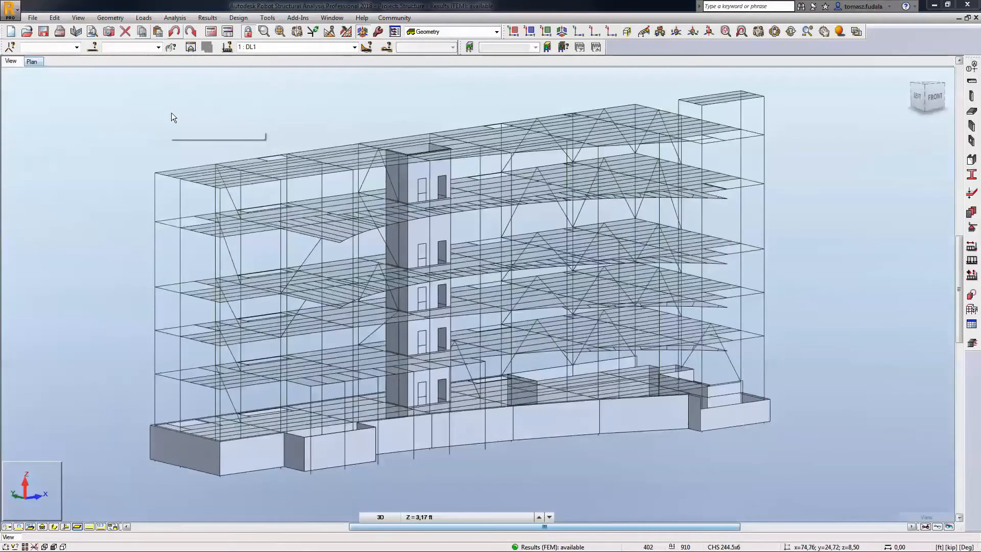
Display a map of the z-direction displacements on the structure's panels for load case DL1.
{"action": "left_click", "coordinate": [208, 18]}
{"action": "left_click", "coordinate": [210, 75]}
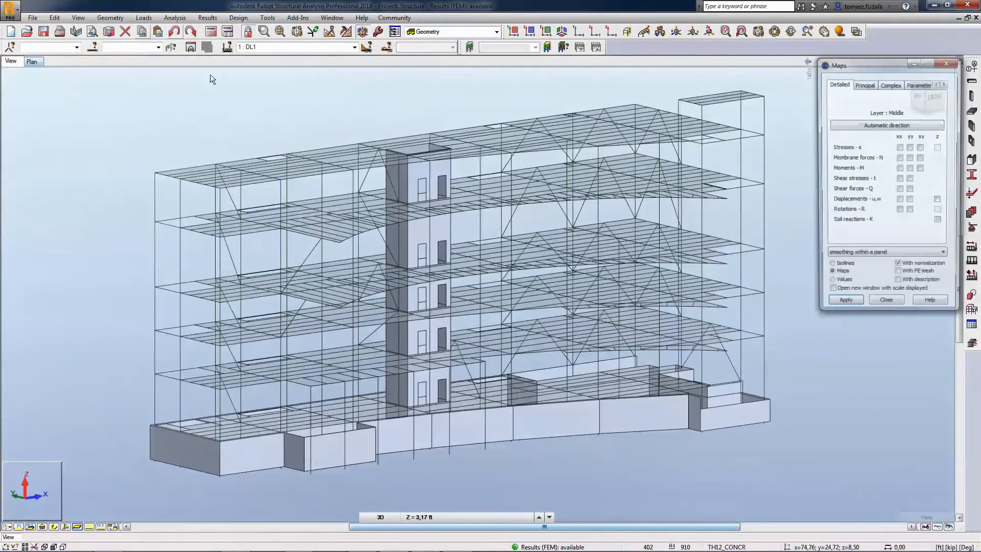
{"action": "left_click", "coordinate": [844, 309]}
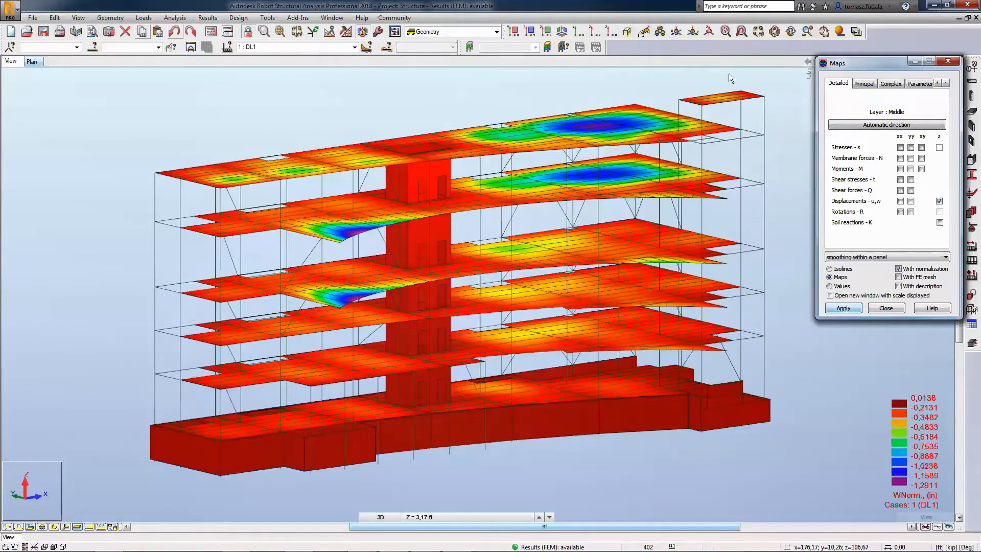
{"action": "left_click", "coordinate": [711, 35]}
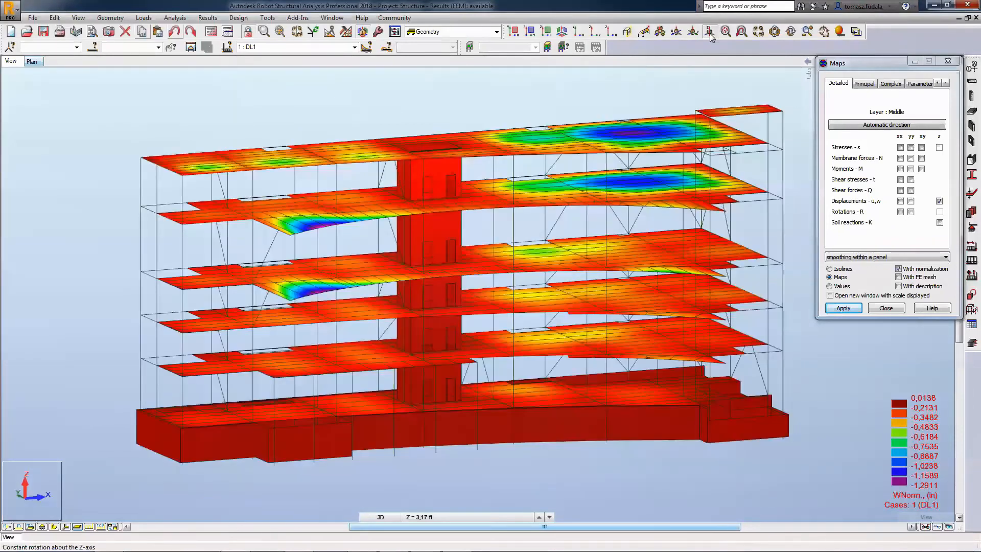
{"action": "left_click", "coordinate": [710, 35]}
{"action": "key", "text": "Escape"}
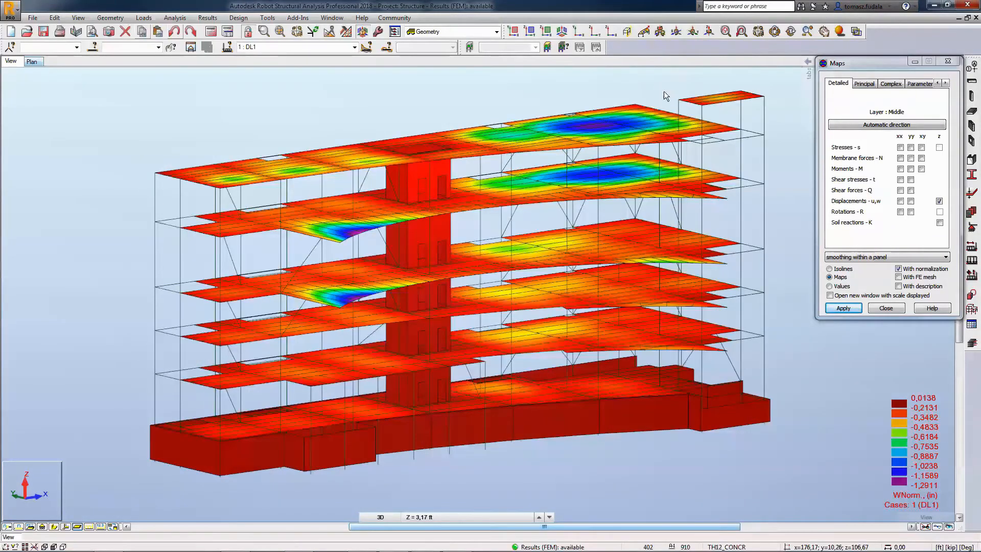
Try the displacement map with the FE mesh, and with value descriptions at finite element centers and at characteristic points instead.
{"action": "scroll", "coordinate": [669, 92], "scroll_direction": "up", "scroll_amount": 2}
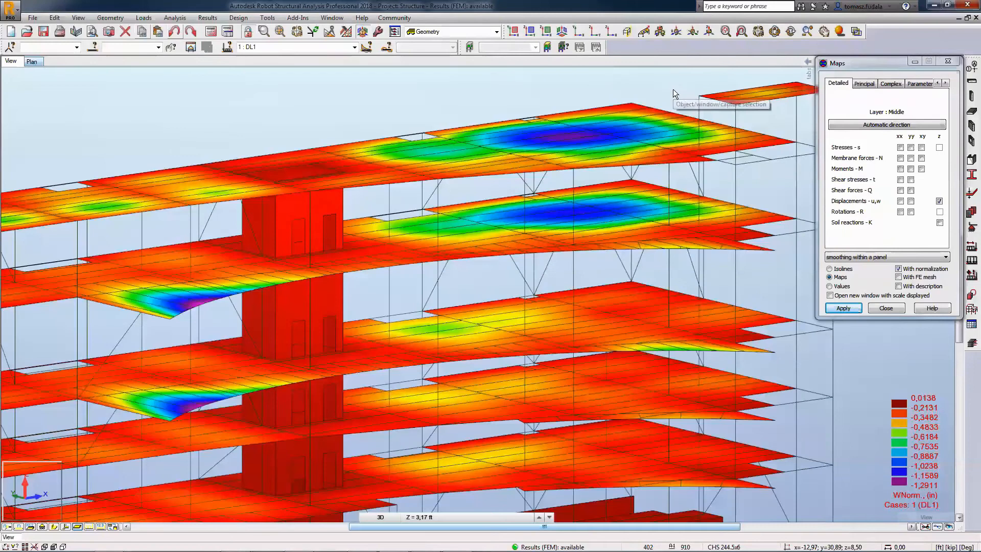
{"action": "left_click", "coordinate": [900, 278]}
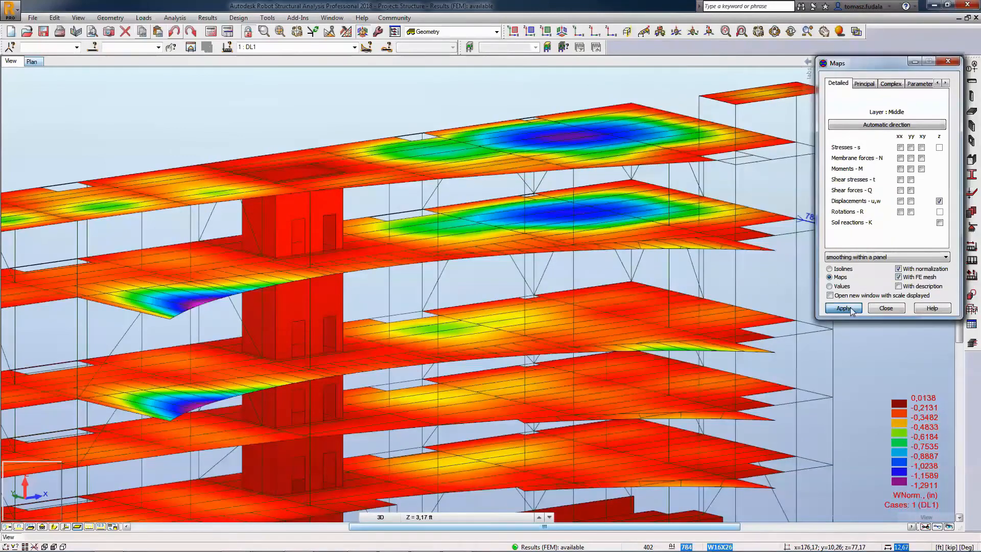
{"action": "left_click", "coordinate": [852, 309]}
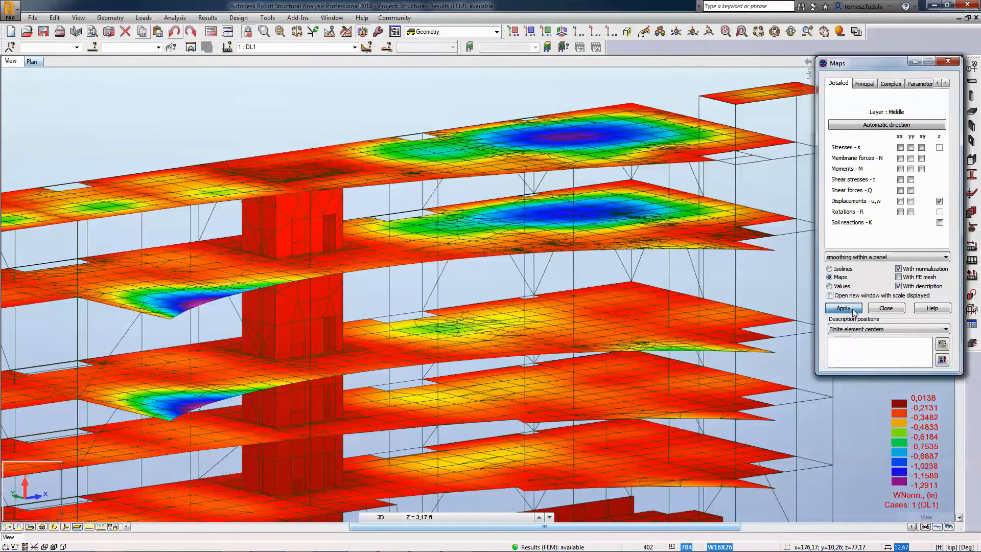
{"action": "left_click", "coordinate": [843, 309]}
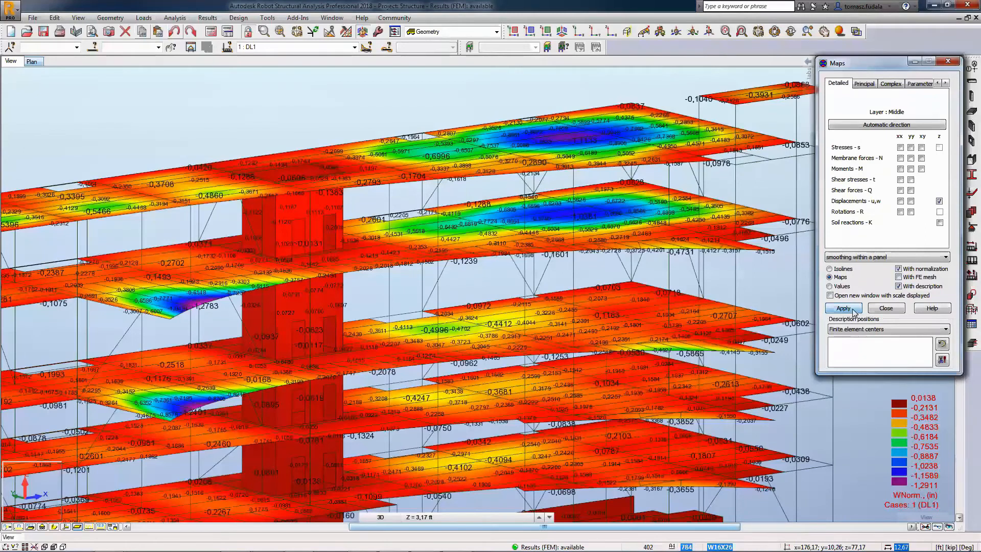
{"action": "left_click", "coordinate": [852, 310]}
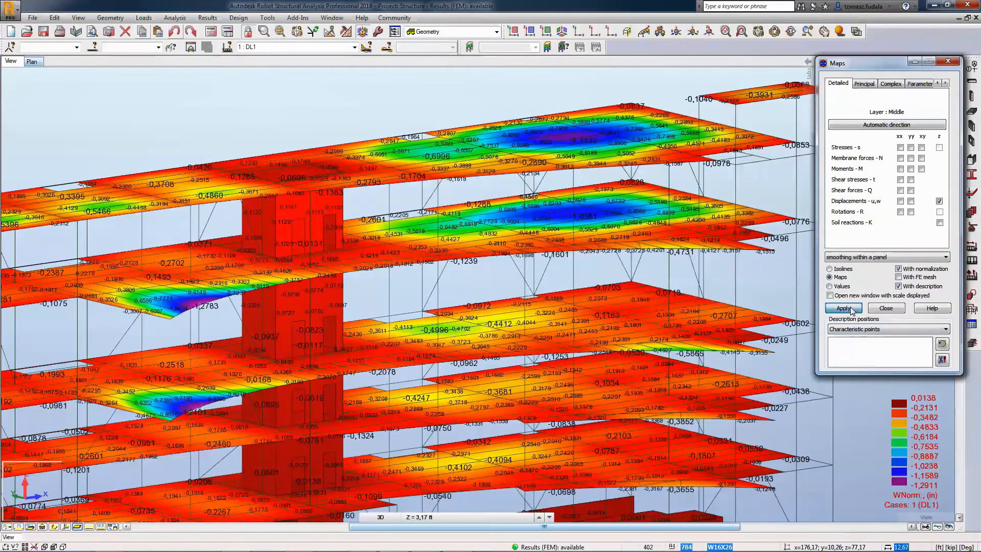
Switch the description positions to Indicated graphically and pick four points on the upper slabs to label their displacements.
{"action": "left_click", "coordinate": [860, 329]}
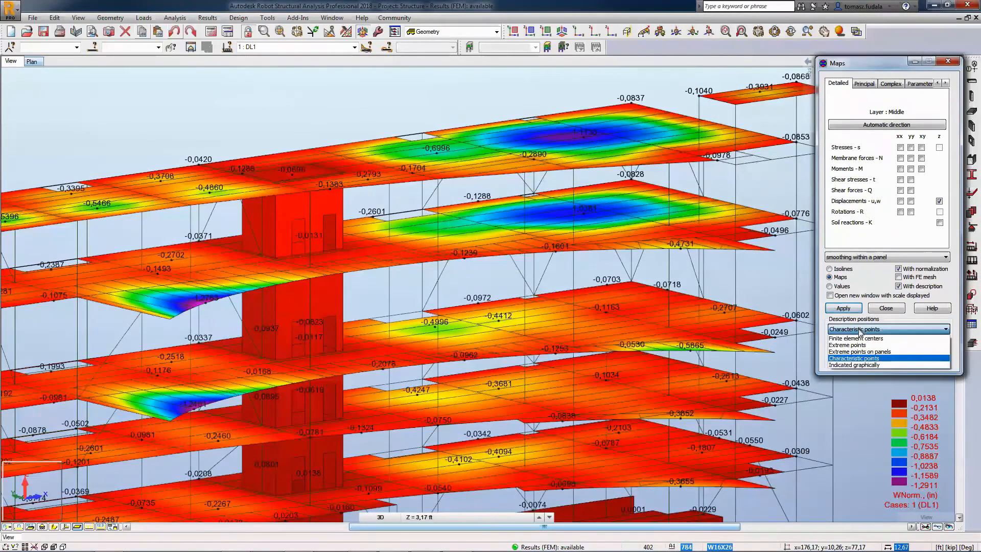
{"action": "left_click", "coordinate": [855, 364]}
{"action": "left_click", "coordinate": [512, 226]}
{"action": "left_click", "coordinate": [496, 235]}
{"action": "left_click", "coordinate": [461, 226]}
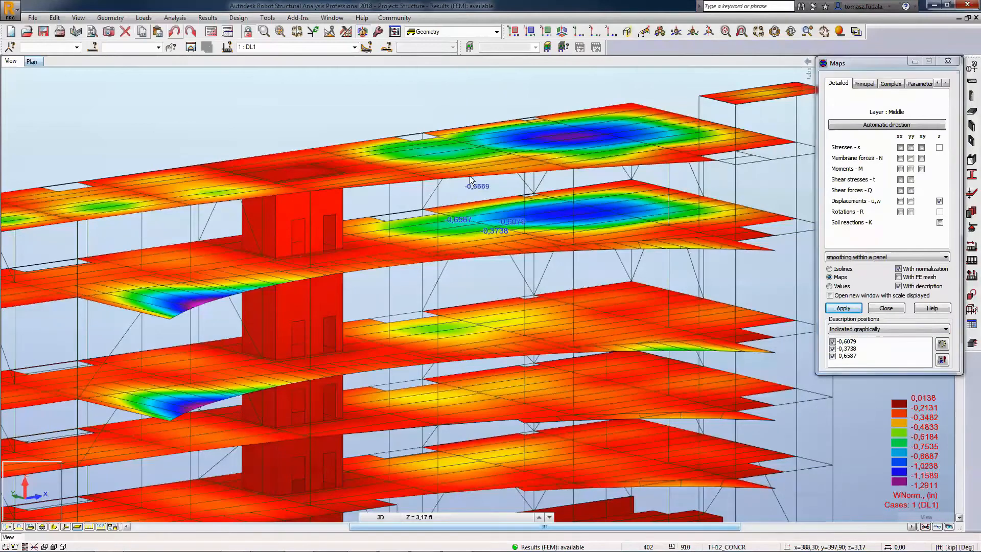
{"action": "left_click", "coordinate": [478, 154]}
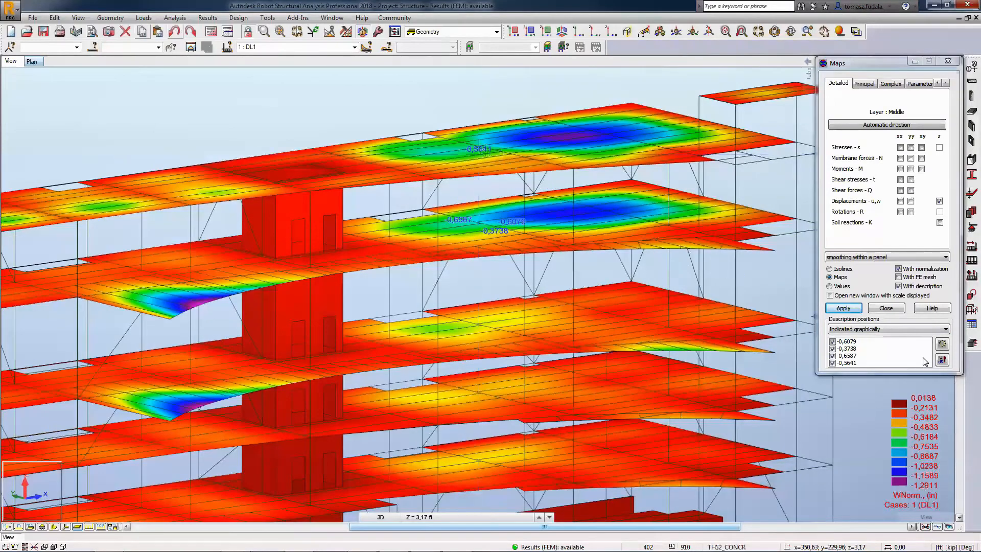
Remove the value descriptions from the displacement map.
{"action": "left_click", "coordinate": [904, 287]}
{"action": "left_click", "coordinate": [852, 310]}
{"action": "middle_click_drag", "start_coordinate": [585, 277], "coordinate": [587, 240]}
{"action": "scroll", "coordinate": [589, 272], "scroll_direction": "down", "scroll_amount": 1}
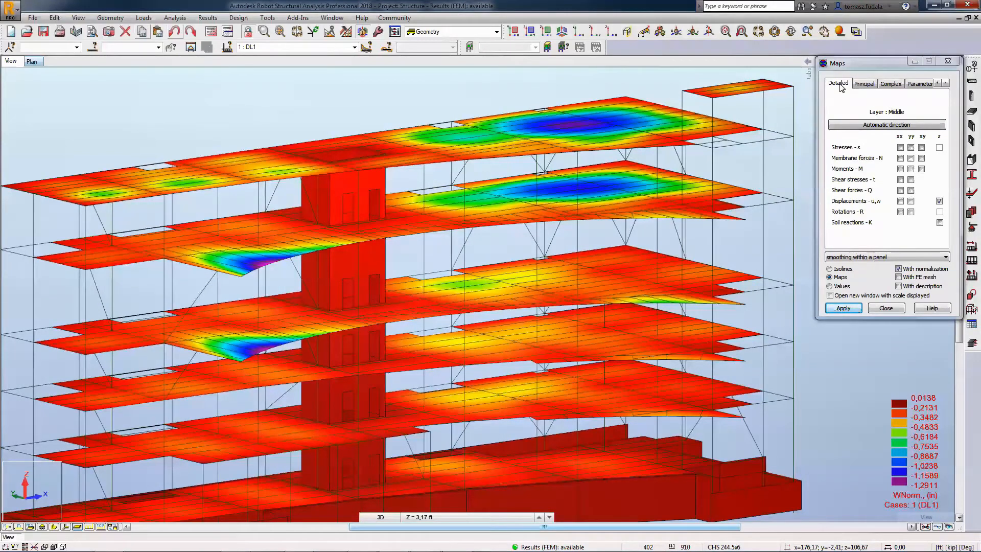
Activate panel deformation on the displacement map with a normalized scale and start its animation.
{"action": "left_click", "coordinate": [790, 151]}
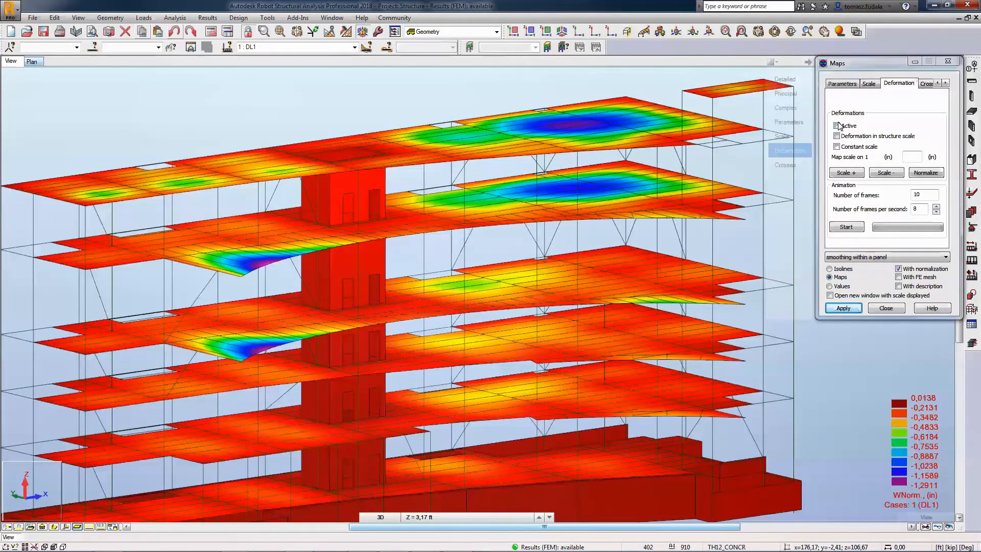
{"action": "left_click", "coordinate": [837, 126]}
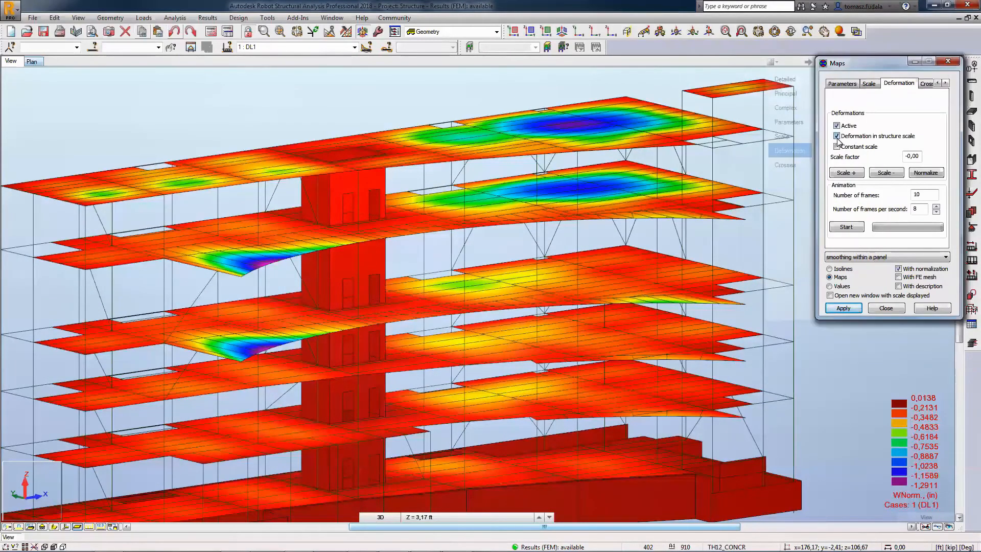
{"action": "left_click", "coordinate": [925, 173]}
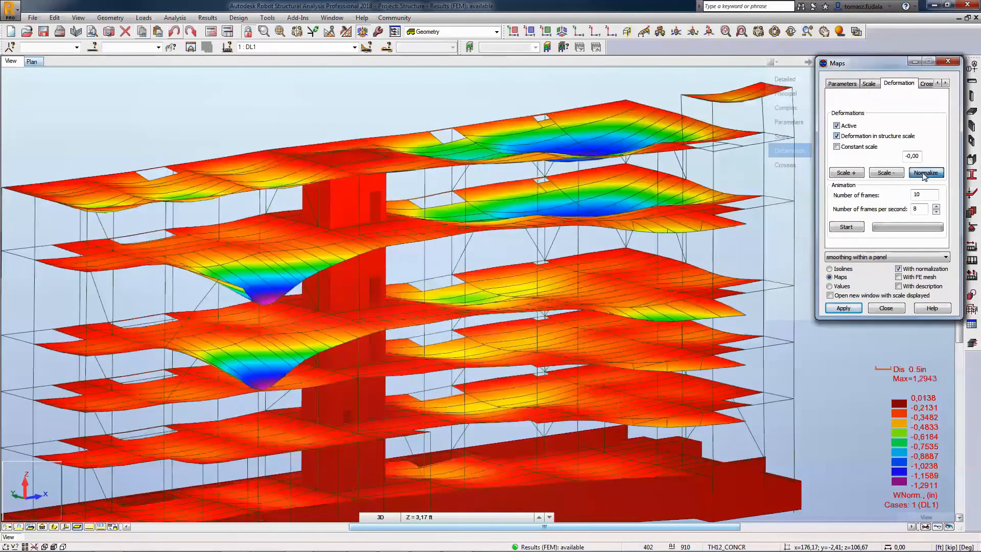
{"action": "left_click", "coordinate": [851, 228]}
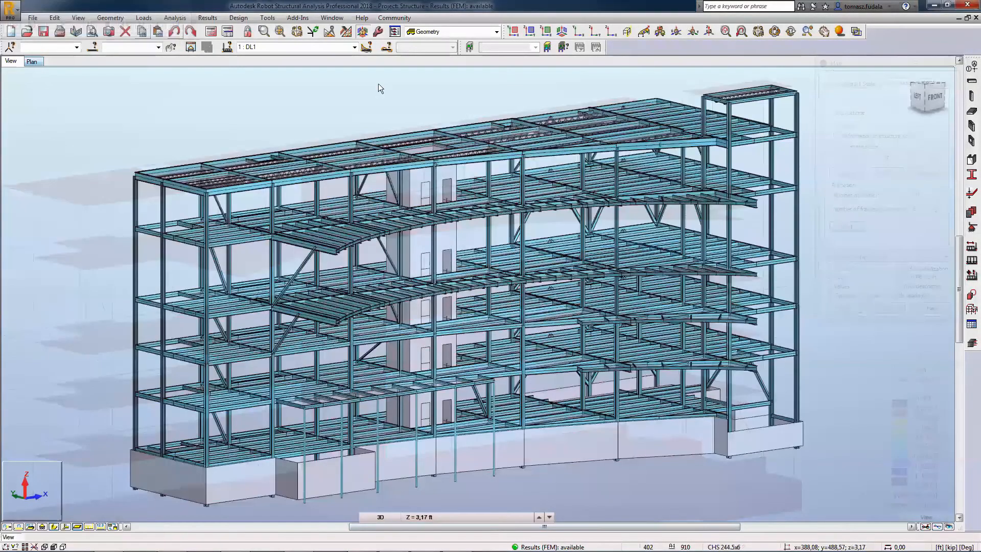
Switch to the Steel/Aluminum Design layout and run member verification of roof beams 437to450 452 453 for ULS and SLS.
{"action": "left_click", "coordinate": [497, 32]}
{"action": "left_click", "coordinate": [471, 67]}
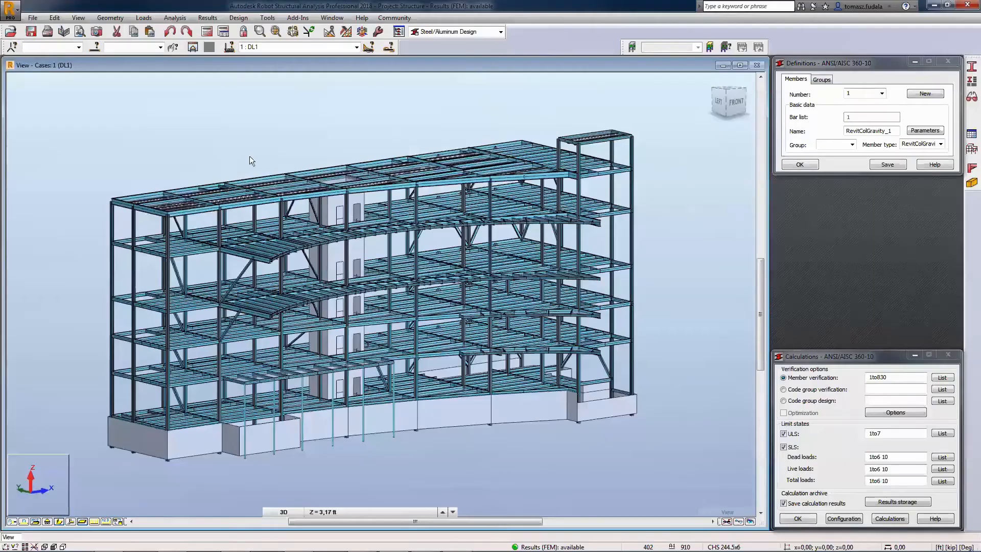
{"action": "scroll", "coordinate": [249, 157], "scroll_direction": "up", "scroll_amount": 2}
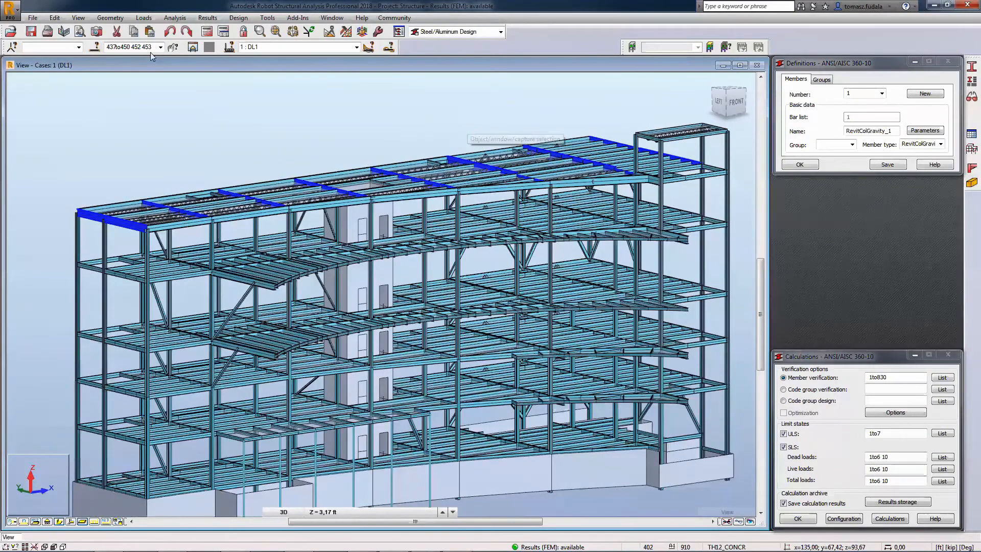
{"action": "right_click", "coordinate": [870, 377]}
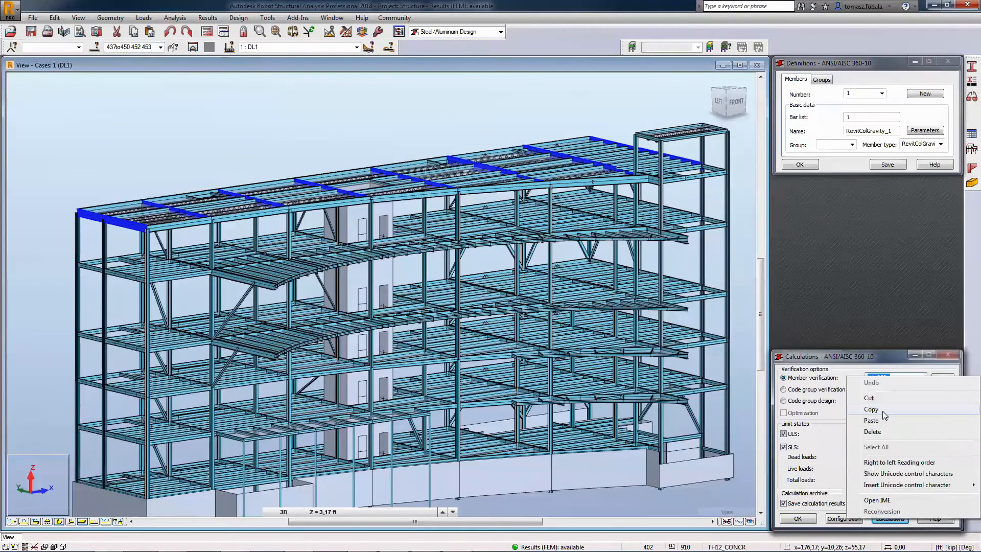
{"action": "left_click", "coordinate": [872, 420]}
{"action": "left_click", "coordinate": [890, 519]}
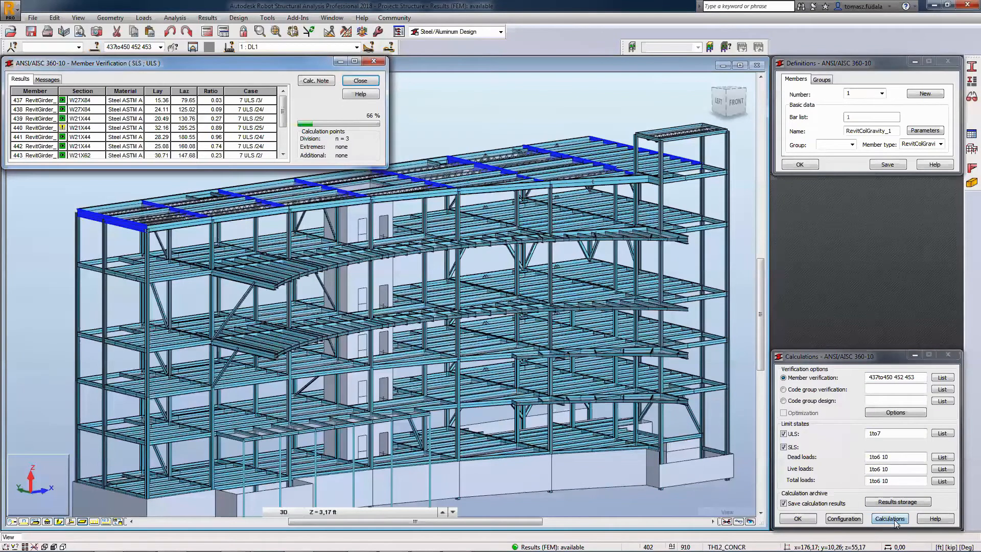
Enlarge the member verification list to examine all ratios and the detailed code results of member 441.
{"action": "left_click_drag", "start_coordinate": [385, 167], "coordinate": [382, 280]}
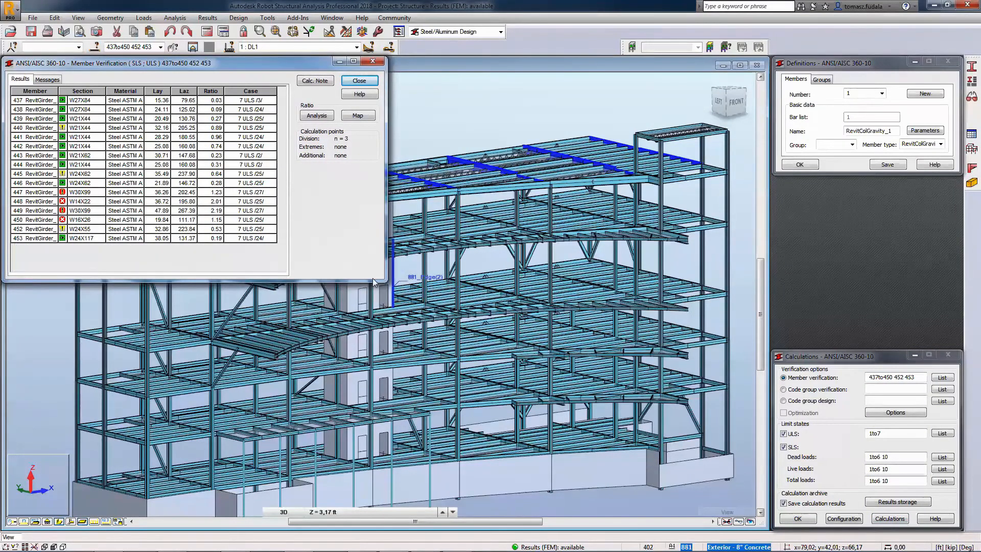
{"action": "left_click", "coordinate": [184, 137]}
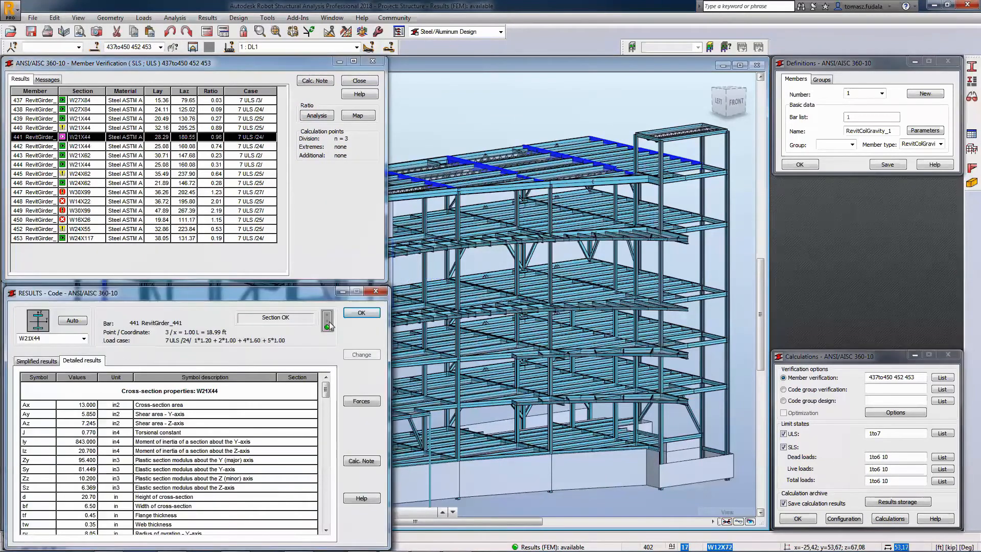
{"action": "left_click", "coordinate": [361, 313]}
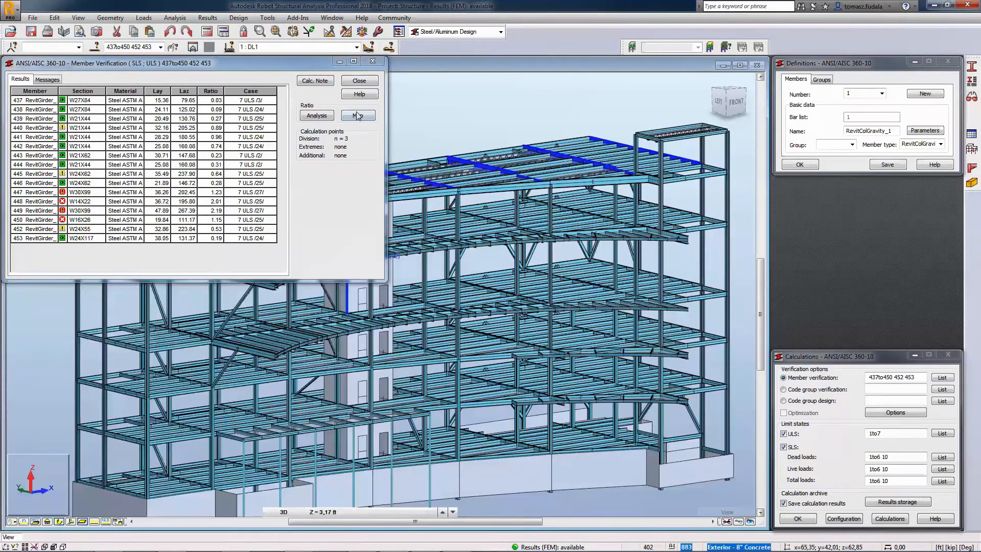
{"action": "left_click", "coordinate": [359, 81]}
{"action": "left_click", "coordinate": [140, 204]}
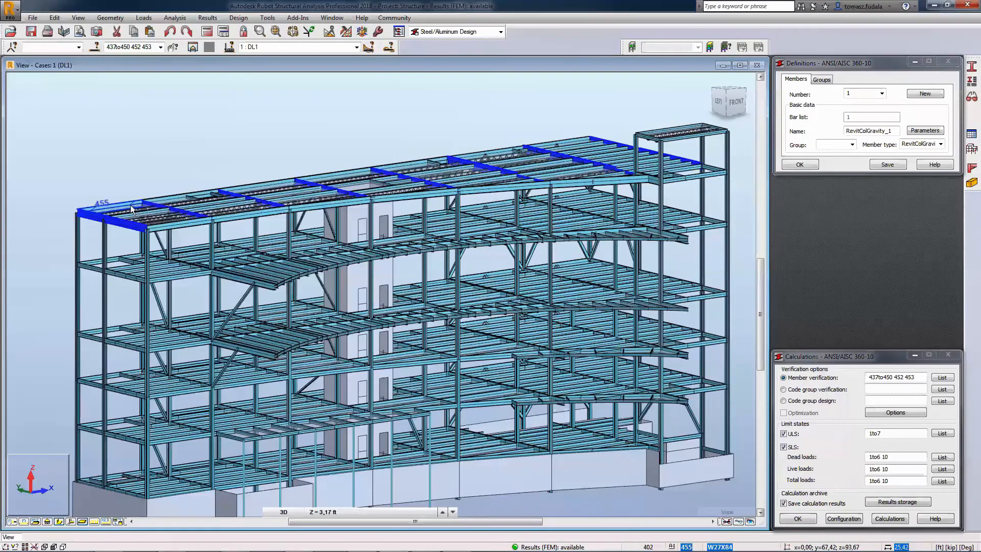
Create design group 1 named "beams 1" with members 437to450 452 453 and material STEEL A992-65, and save it.
{"action": "left_click", "coordinate": [822, 80]}
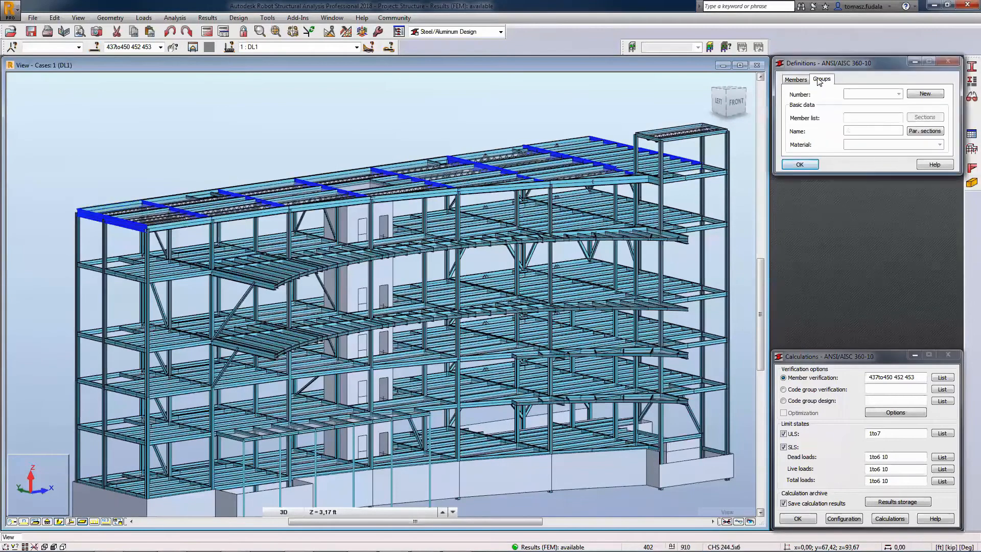
{"action": "left_click", "coordinate": [931, 96]}
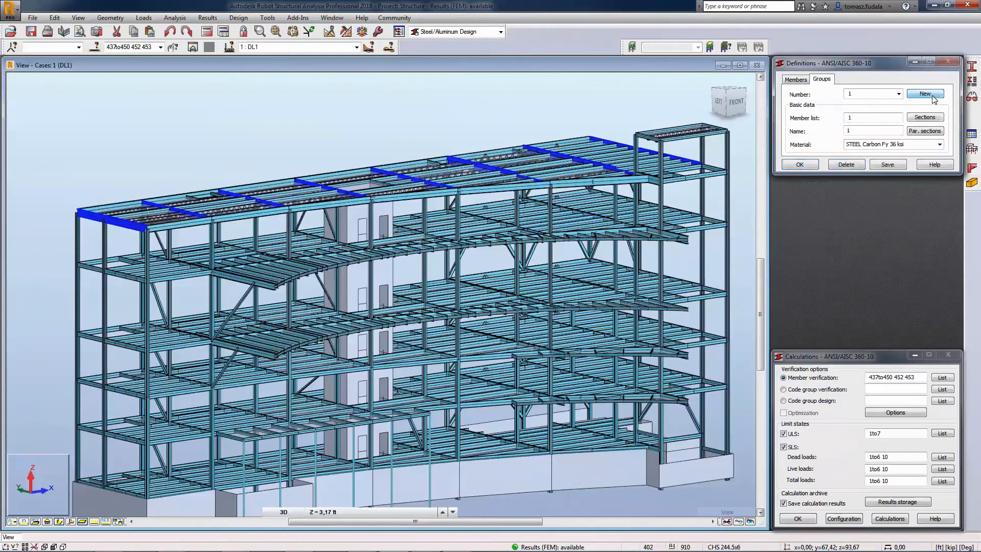
{"action": "left_click", "coordinate": [870, 117]}
{"action": "key", "text": "BackSpace"}
{"action": "type", "text": "437to450 452 453"}
{"action": "left_click", "coordinate": [846, 131]}
{"action": "type", "text": "beams"}
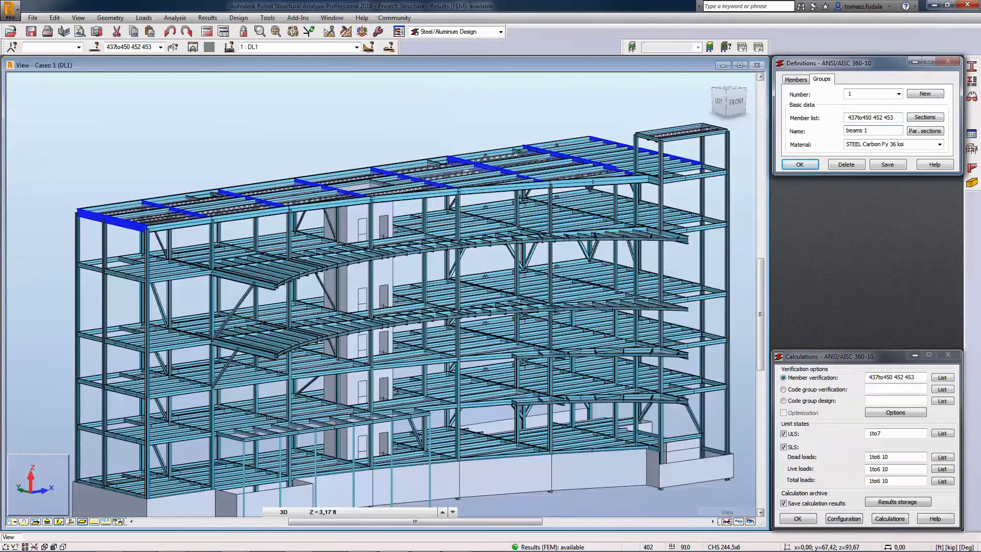
{"action": "left_click", "coordinate": [892, 163]}
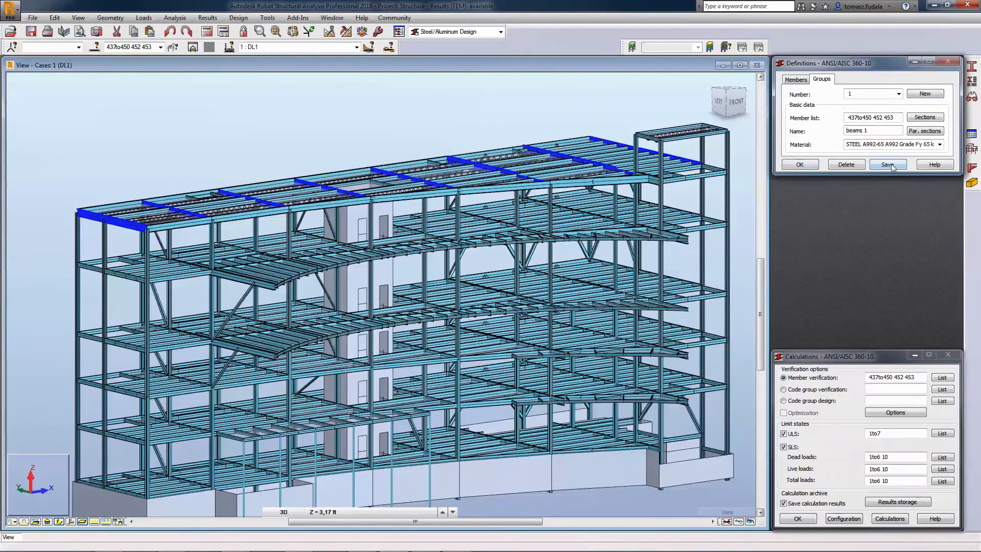
Run code group design for group 1 with optimization enabled for the ULS limit state.
{"action": "left_click", "coordinate": [819, 401]}
{"action": "left_click", "coordinate": [870, 400]}
{"action": "type", "text": "1"}
{"action": "left_click", "coordinate": [816, 414]}
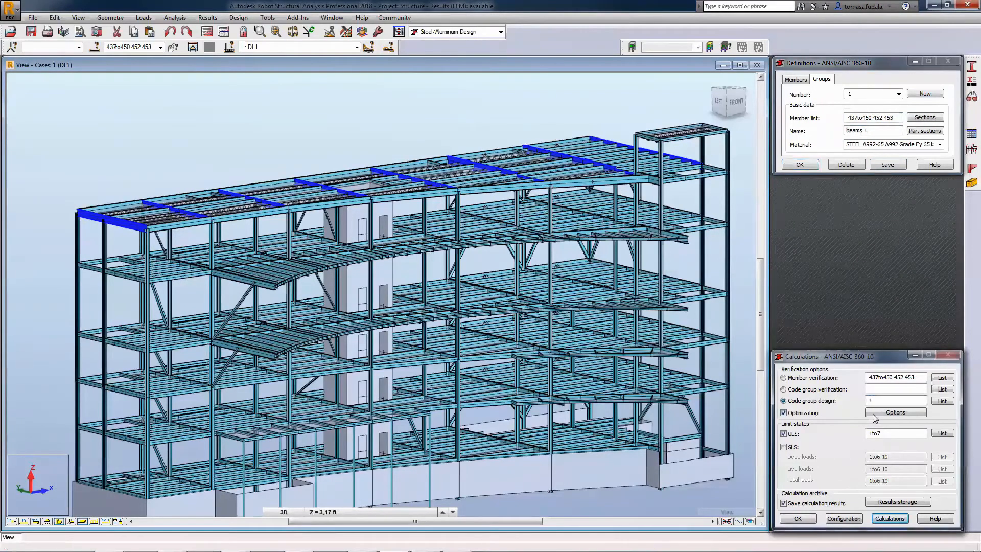
{"action": "left_click", "coordinate": [882, 414]}
{"action": "left_click", "coordinate": [785, 408]}
{"action": "left_click", "coordinate": [938, 402]}
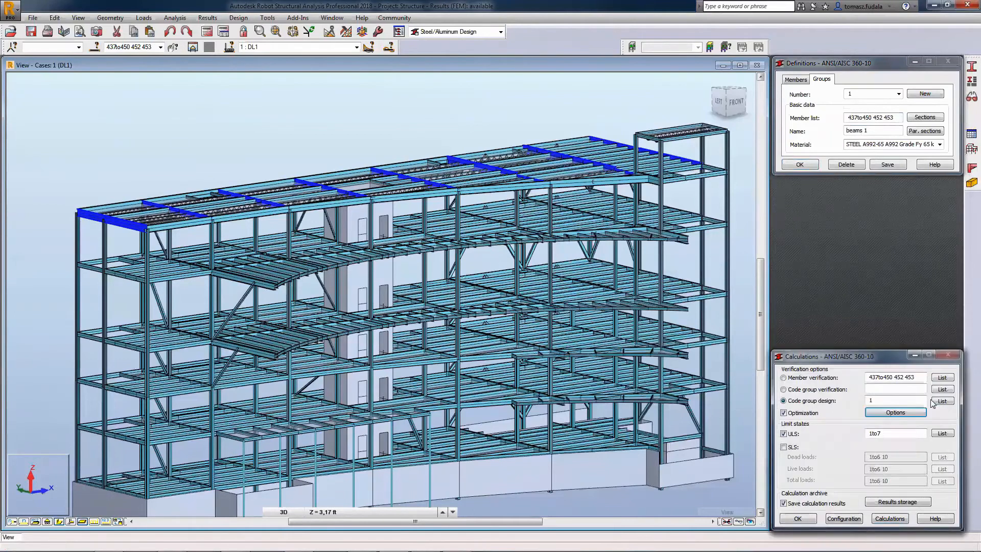
{"action": "left_click", "coordinate": [898, 519]}
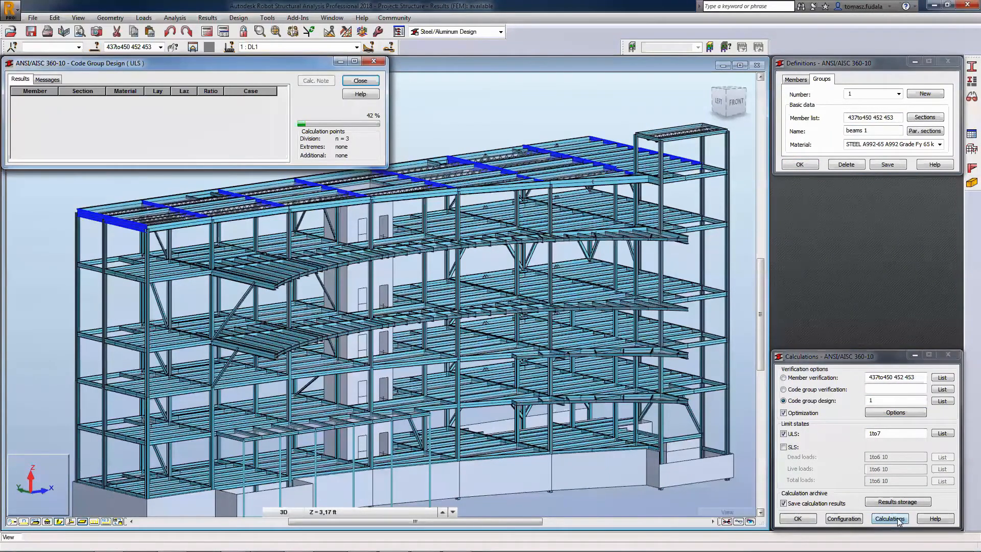
Examine the detailed code results for the W 24x131 section proposed for group beams 1.
{"action": "left_click", "coordinate": [103, 121]}
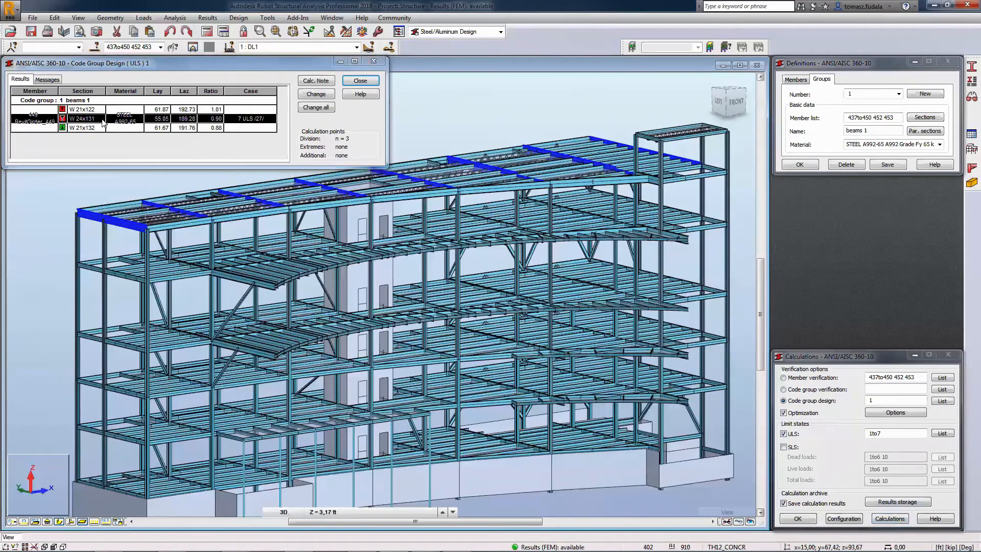
{"action": "double_click", "coordinate": [103, 121]}
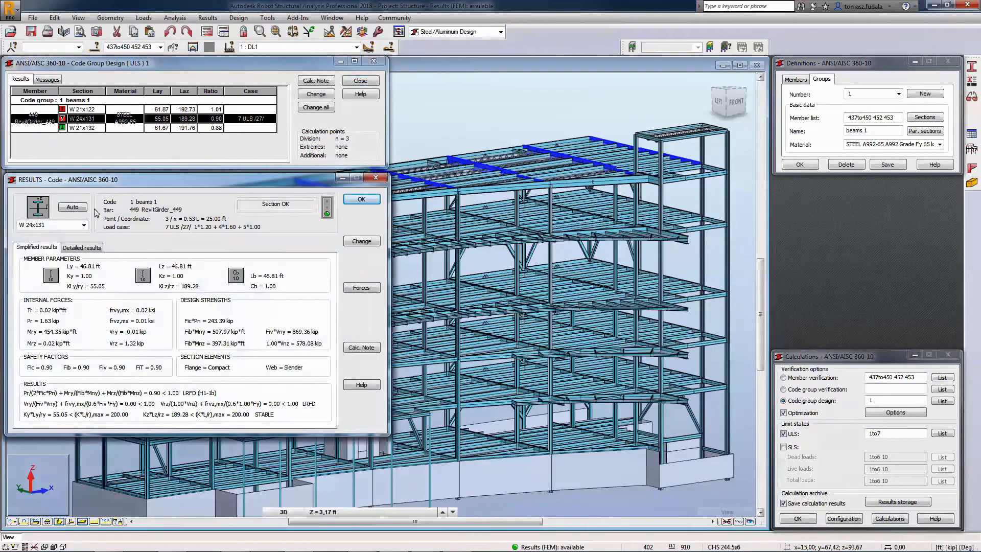
{"action": "left_click", "coordinate": [95, 253]}
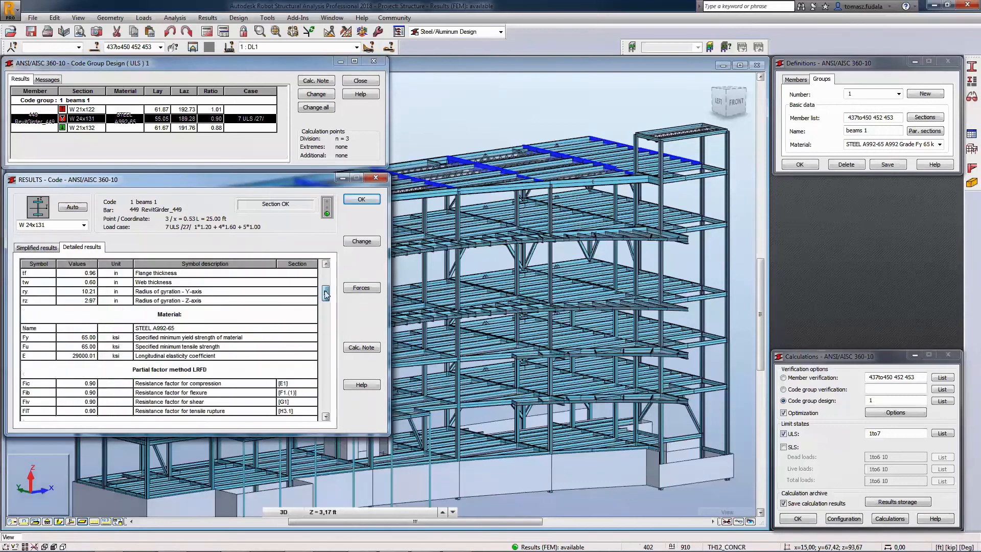
Close the detailed results, apply the proposed W 24x131 section to group beams 1, and recalculate the structure.
{"action": "scroll", "coordinate": [205, 332], "scroll_direction": "down", "scroll_amount": 5}
{"action": "left_click", "coordinate": [362, 200]}
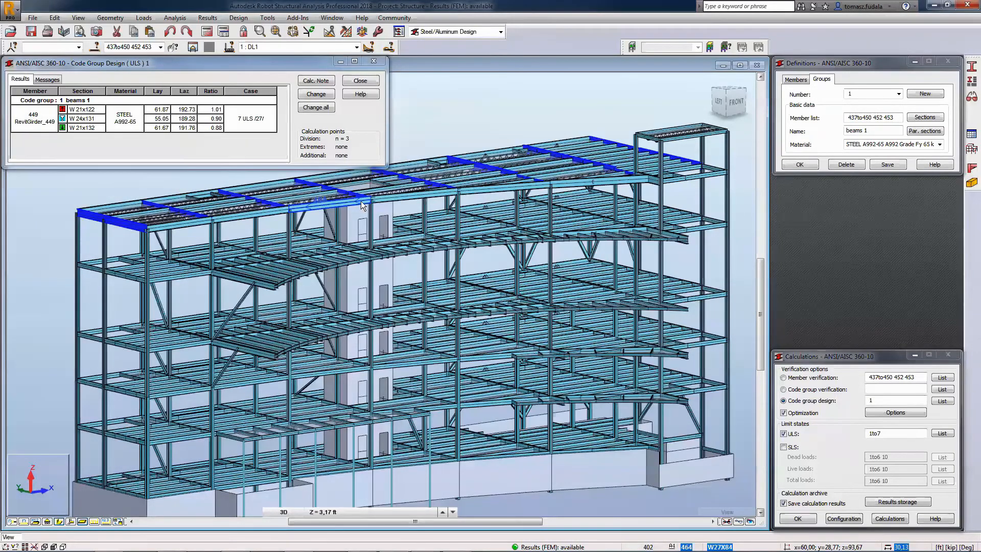
{"action": "left_click", "coordinate": [323, 107]}
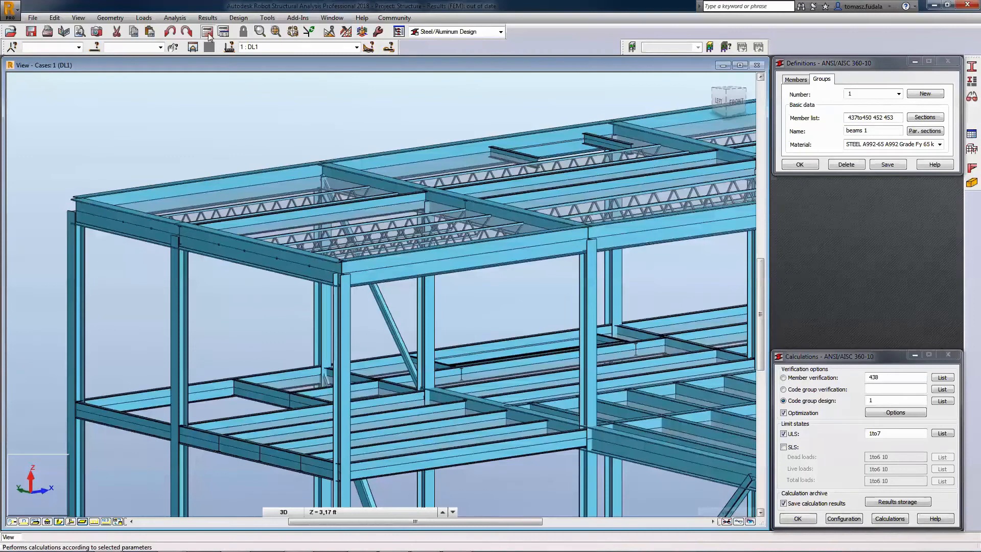
{"action": "left_click", "coordinate": [207, 32]}
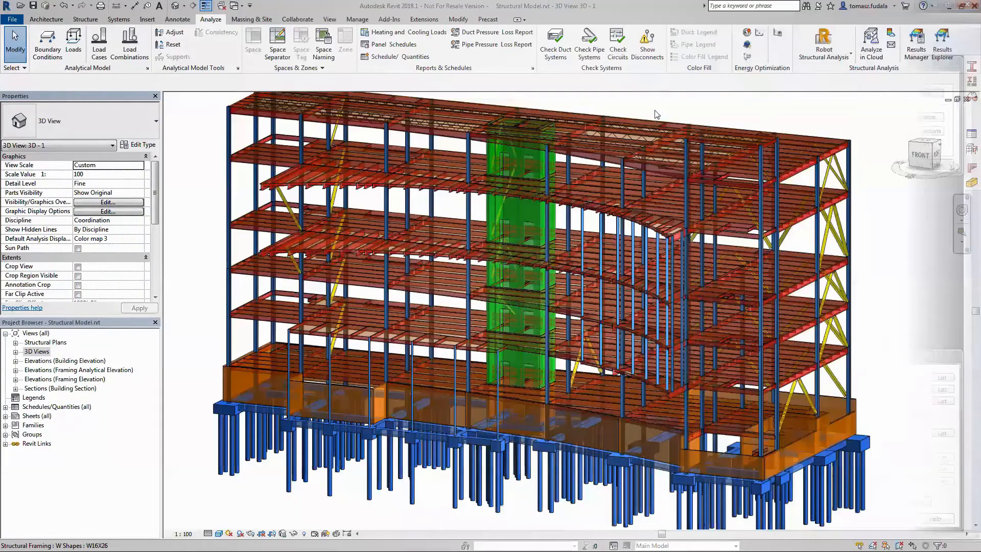
Switch to Revit and update the structural model and results from Robot Structural Analysis through direct integration.
{"action": "left_click", "coordinate": [824, 53]}
{"action": "left_click", "coordinate": [849, 76]}
{"action": "left_click", "coordinate": [427, 257]}
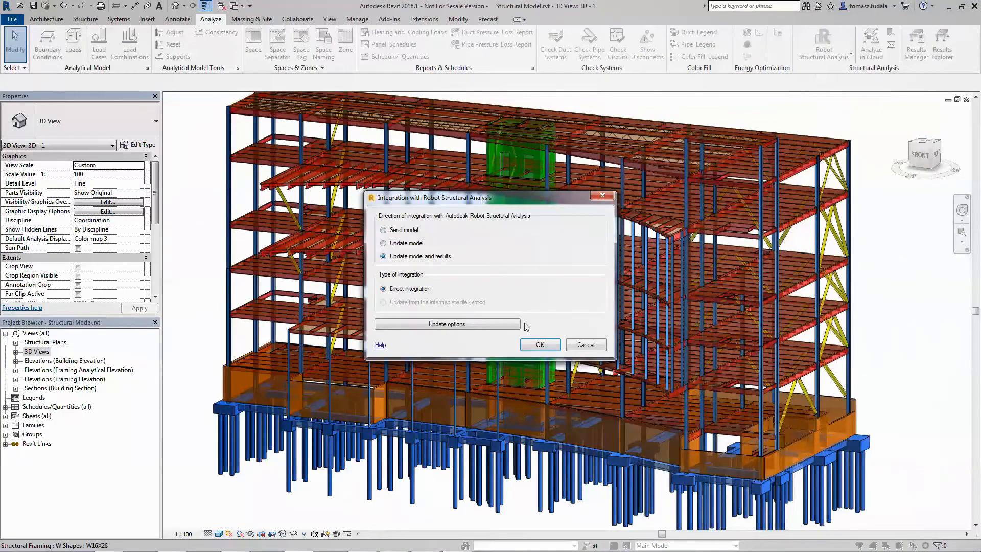
{"action": "left_click", "coordinate": [537, 346]}
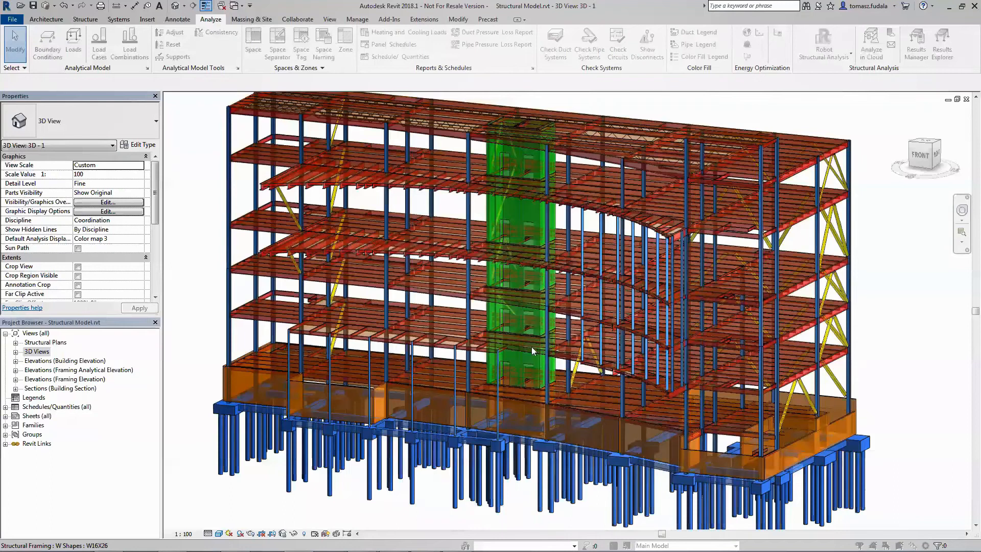
{"action": "left_click", "coordinate": [385, 280]}
{"action": "left_click", "coordinate": [546, 355]}
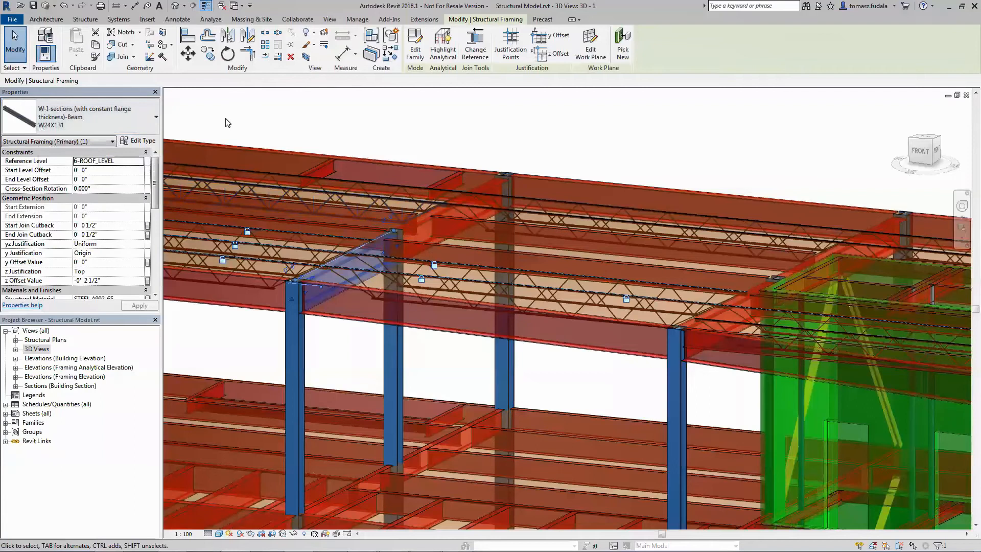
{"action": "key", "text": "Escape"}
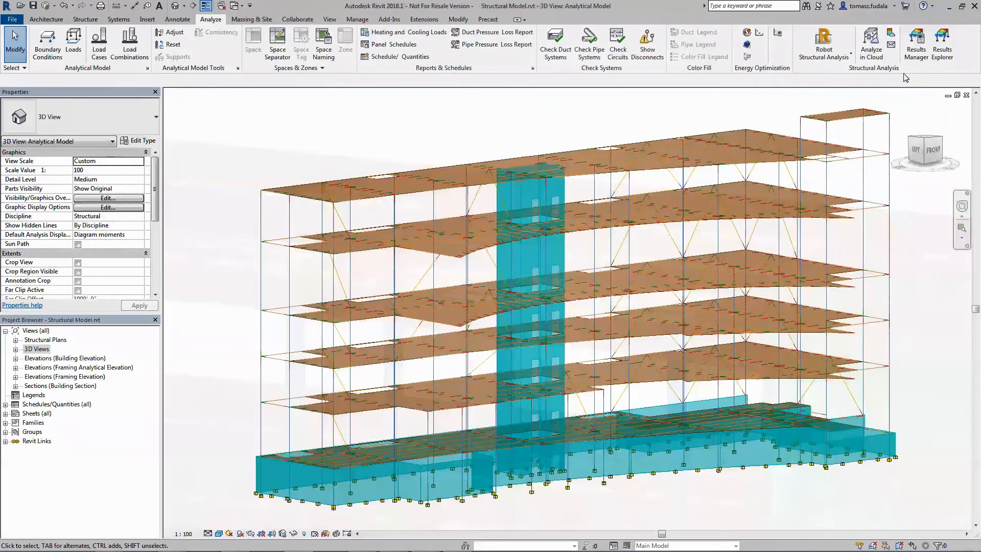
Display the surface Displacement UZ results for load case DL1 on the analytical model with Results Explorer.
{"action": "left_click", "coordinate": [943, 45]}
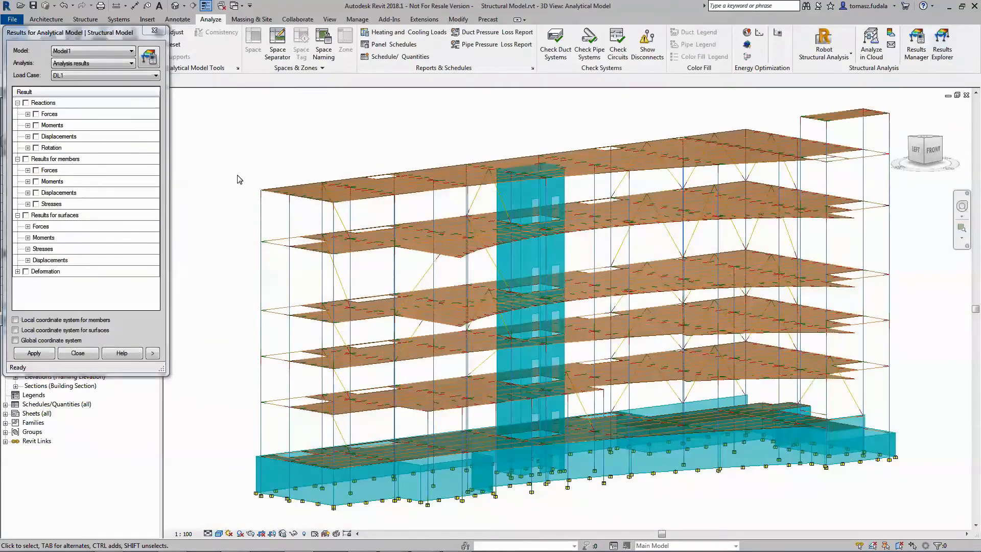
{"action": "left_click", "coordinate": [155, 75]}
{"action": "left_click_drag", "start_coordinate": [157, 112], "coordinate": [161, 86]}
{"action": "left_click", "coordinate": [162, 86]}
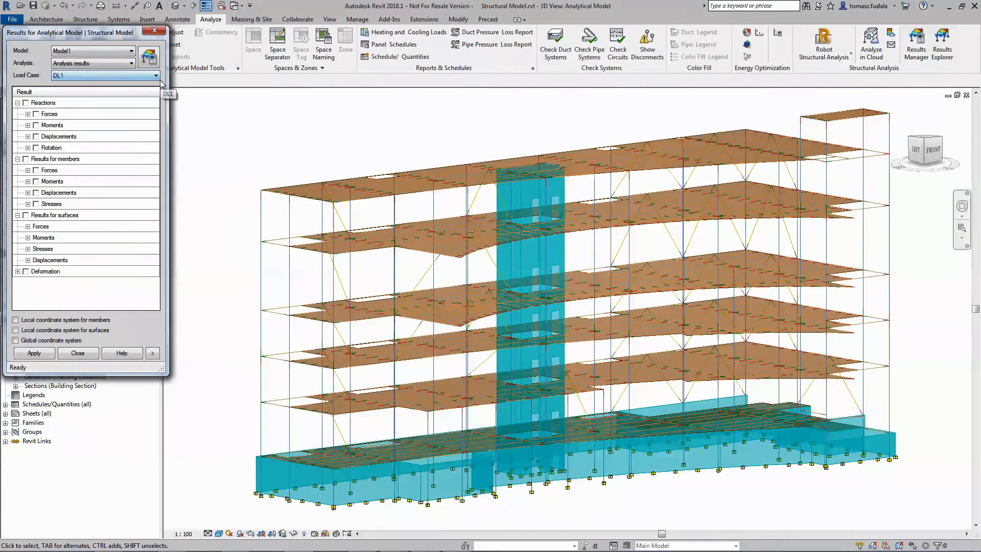
{"action": "left_click", "coordinate": [28, 260]}
{"action": "left_click", "coordinate": [47, 294]}
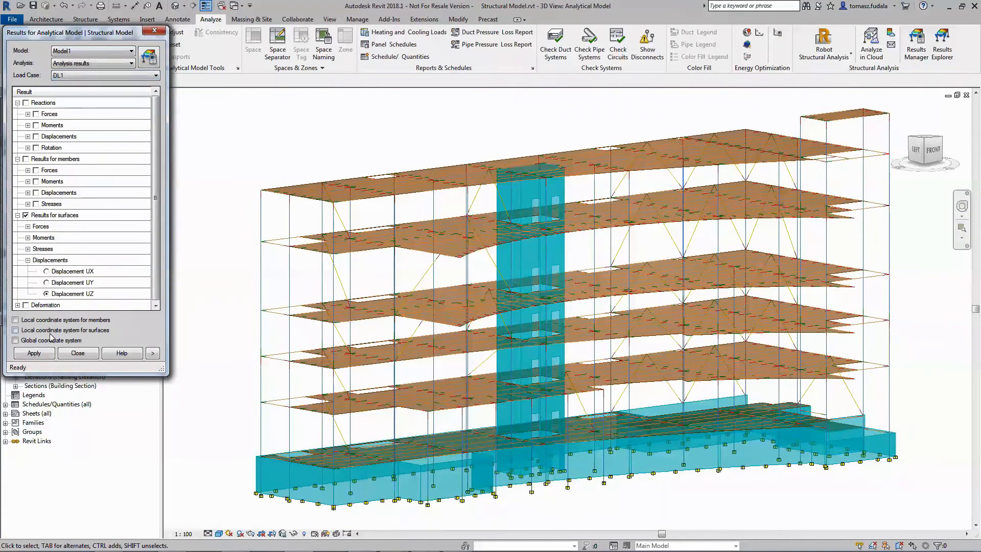
{"action": "left_click", "coordinate": [41, 358]}
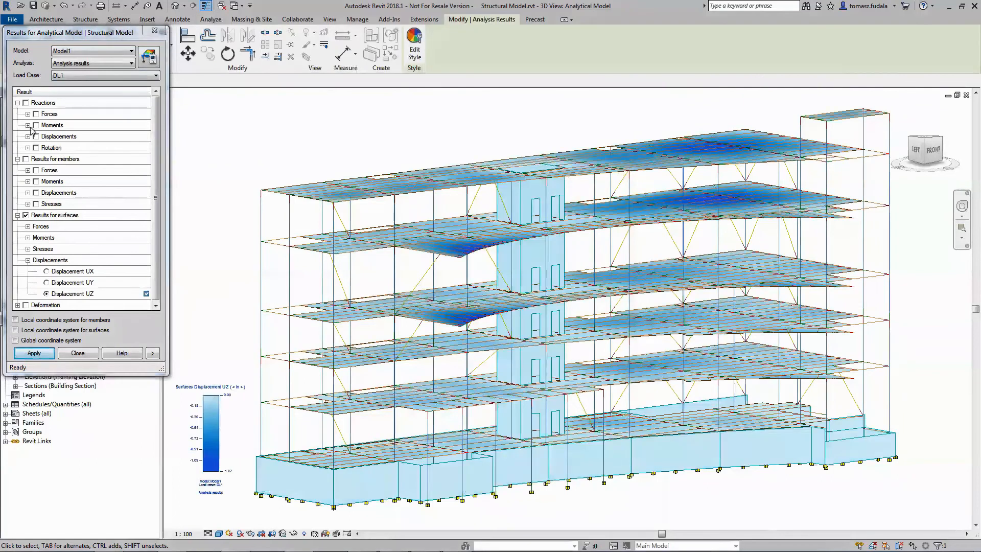
Add the Moments My results for members to the displayed analysis results.
{"action": "left_click", "coordinate": [28, 182]}
{"action": "left_click", "coordinate": [46, 204]}
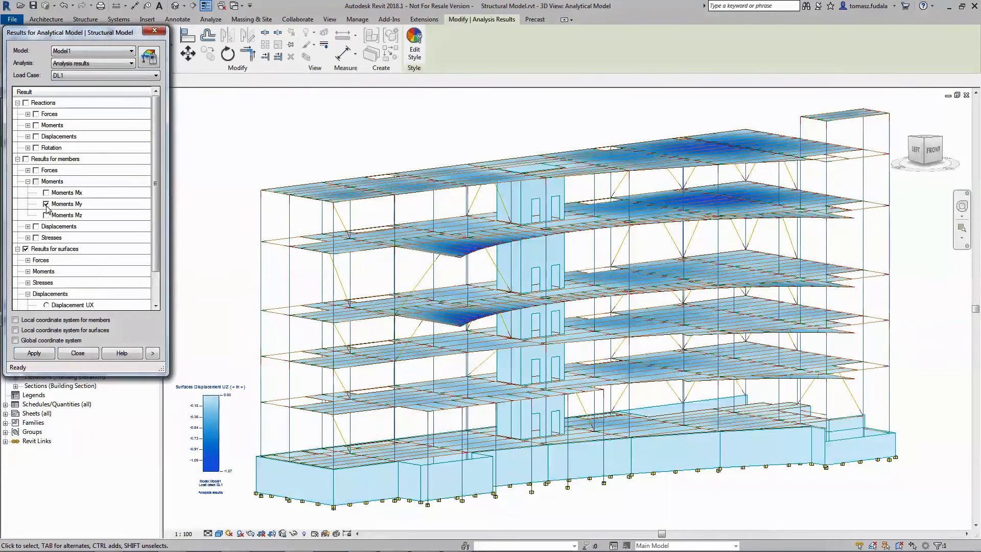
{"action": "left_click", "coordinate": [45, 355]}
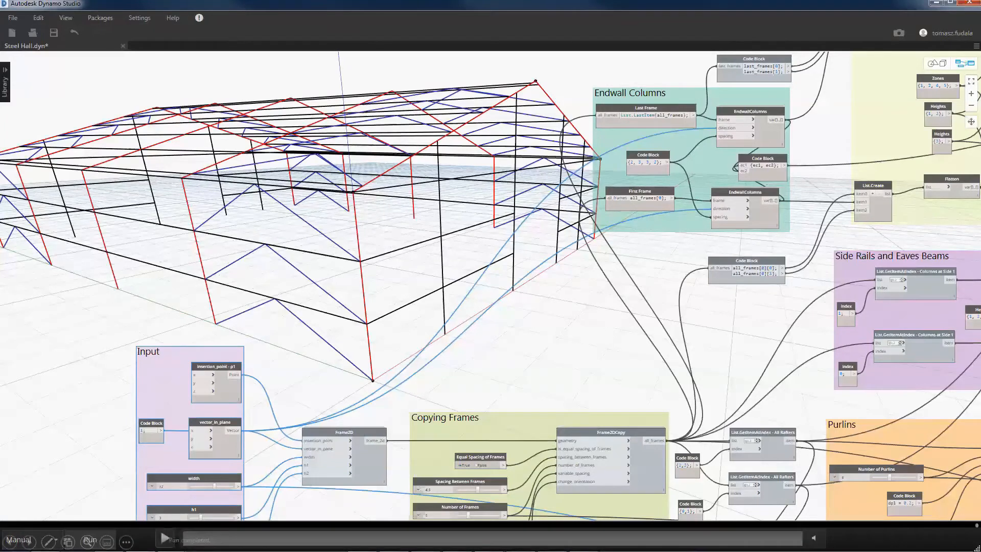
{"action": "left_click", "coordinate": [164, 537]}
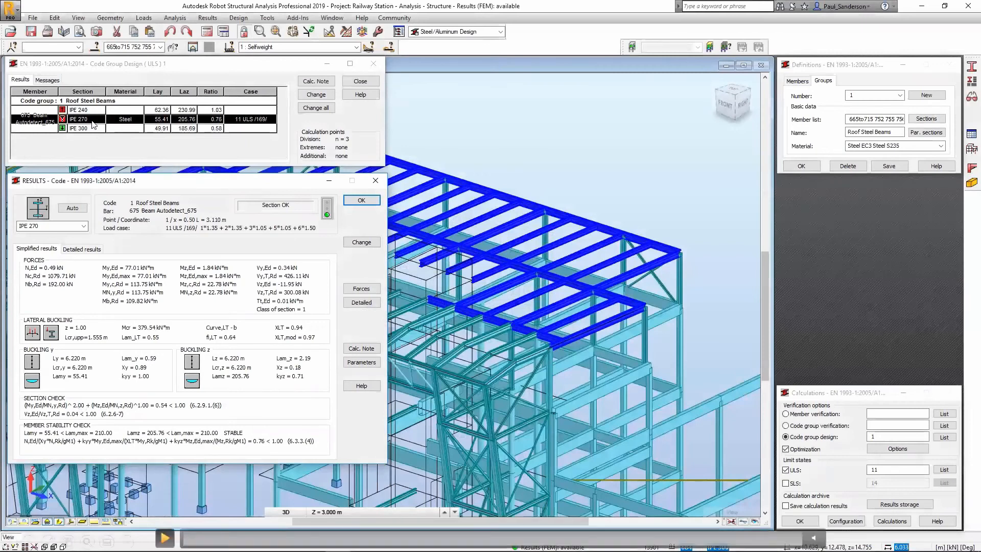
{"action": "left_click", "coordinate": [165, 531]}
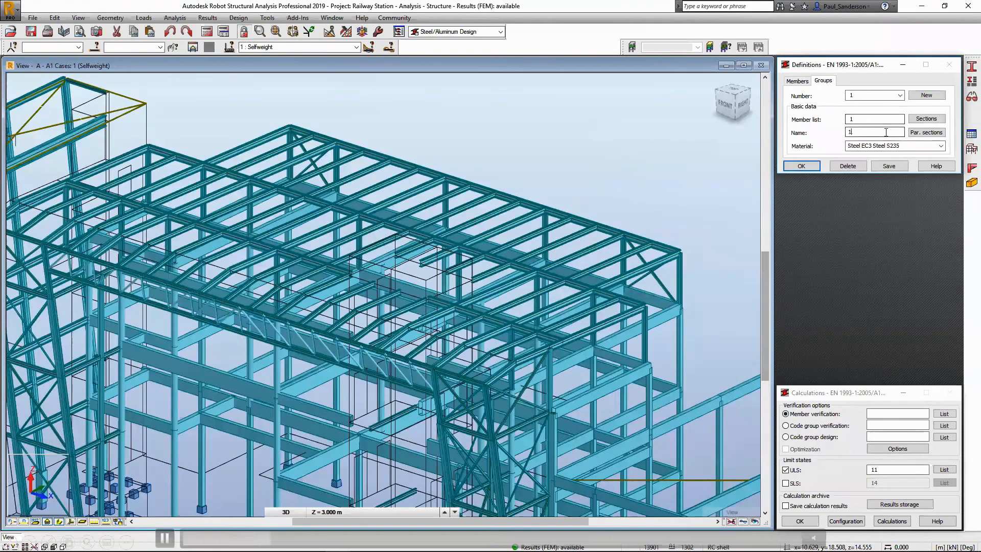
{"action": "type", "text": "Roof Steel Beams"}
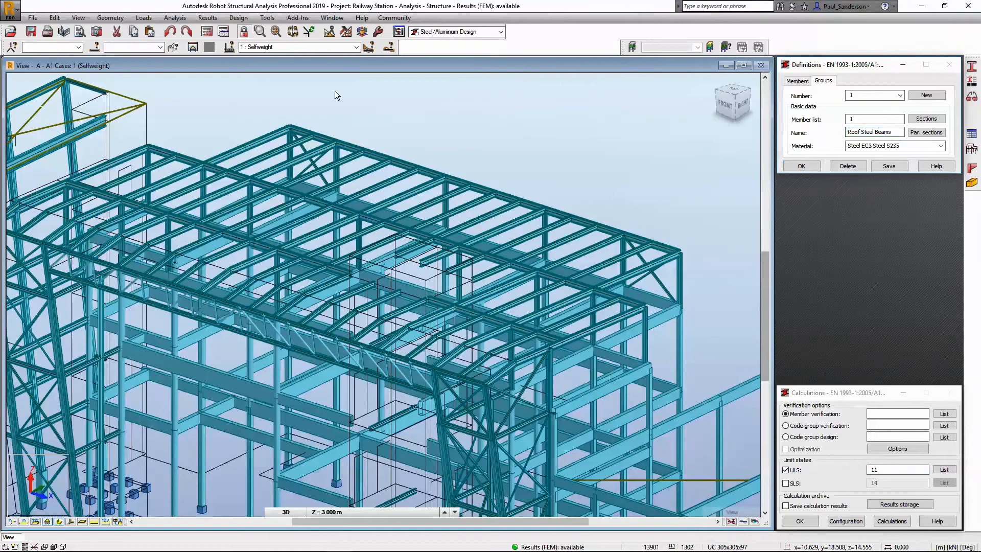
{"action": "left_click", "coordinate": [143, 45]}
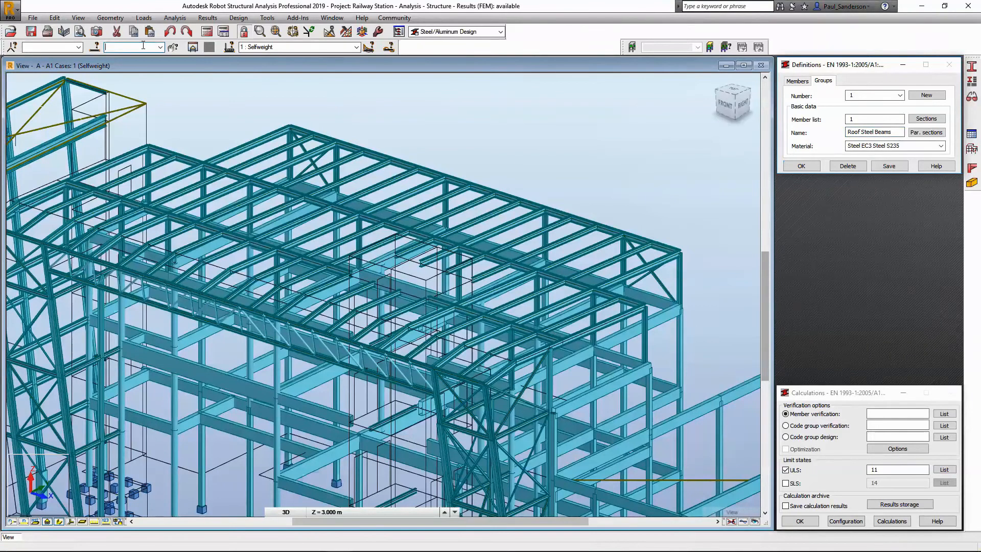
{"action": "key", "text": "ctrl+v"}
{"action": "key", "text": "Return"}
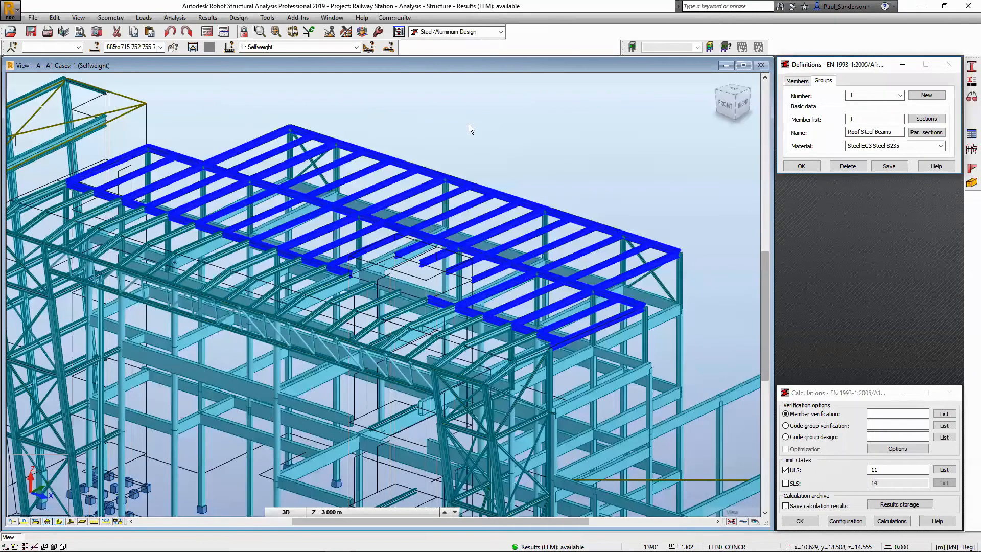
{"action": "left_click", "coordinate": [859, 119]}
{"action": "left_click", "coordinate": [859, 119]}
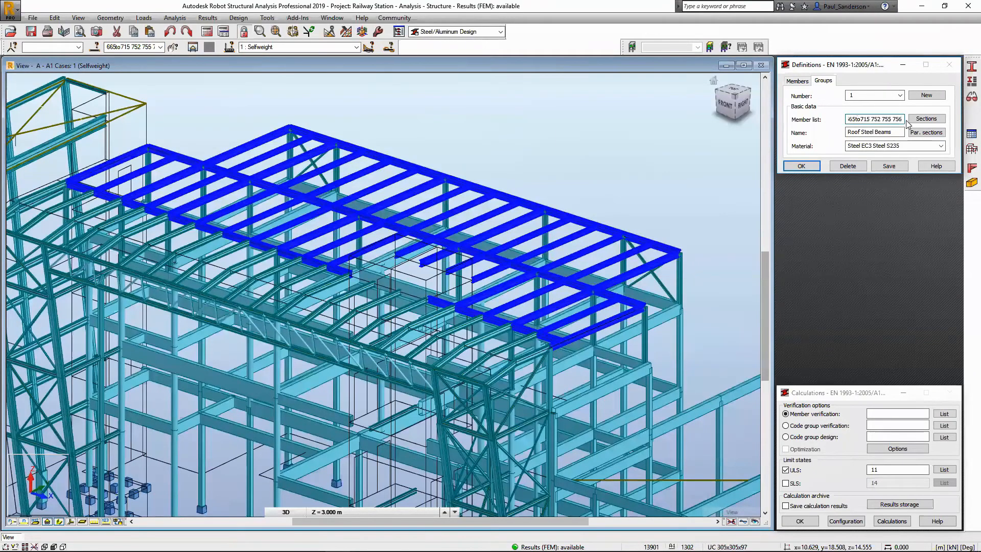
Choose the European sections IPE 140 to IPE 360 as candidates for the Roof Steel Beams group and save it.
{"action": "left_click", "coordinate": [922, 124]}
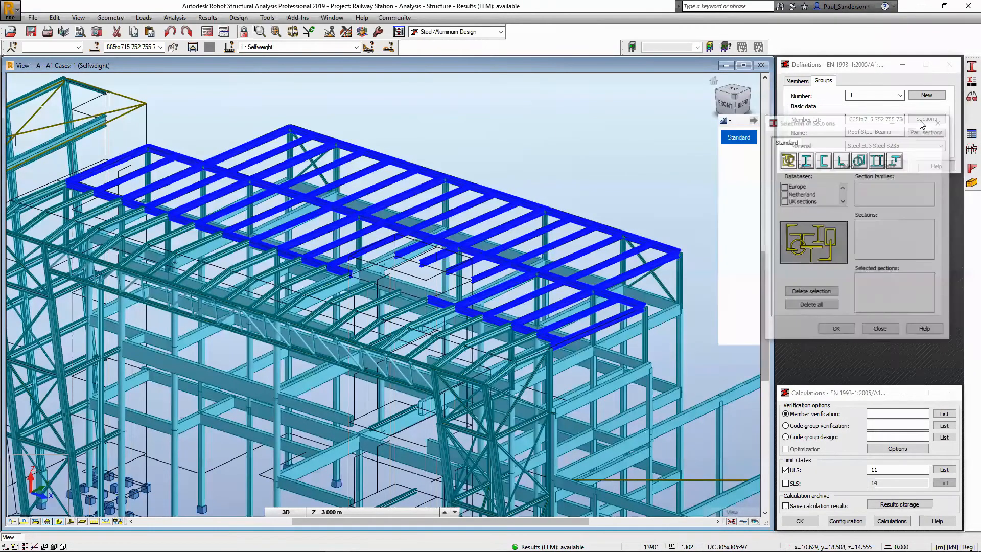
{"action": "left_click", "coordinate": [807, 161]}
{"action": "left_click", "coordinate": [930, 201]}
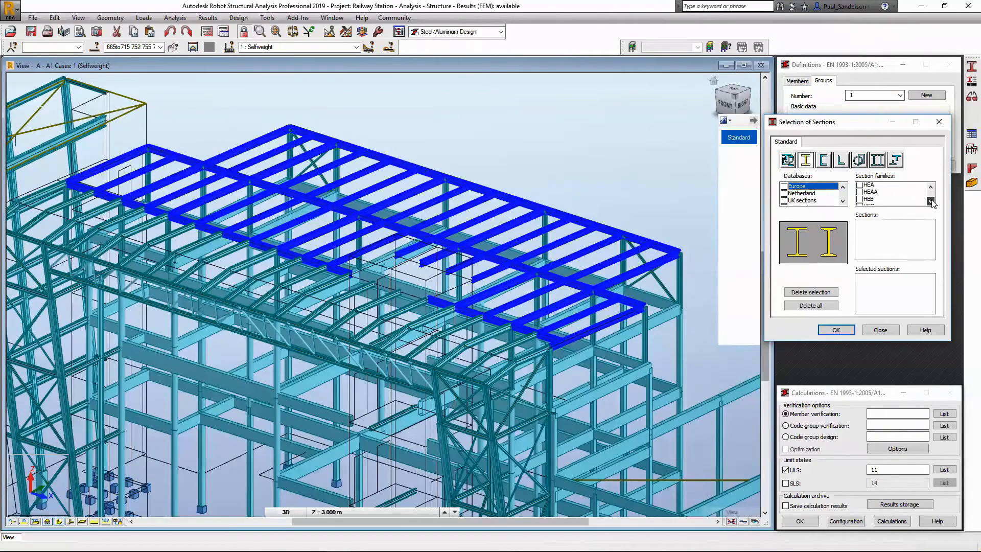
{"action": "left_click", "coordinate": [931, 201]}
{"action": "left_click", "coordinate": [878, 193]}
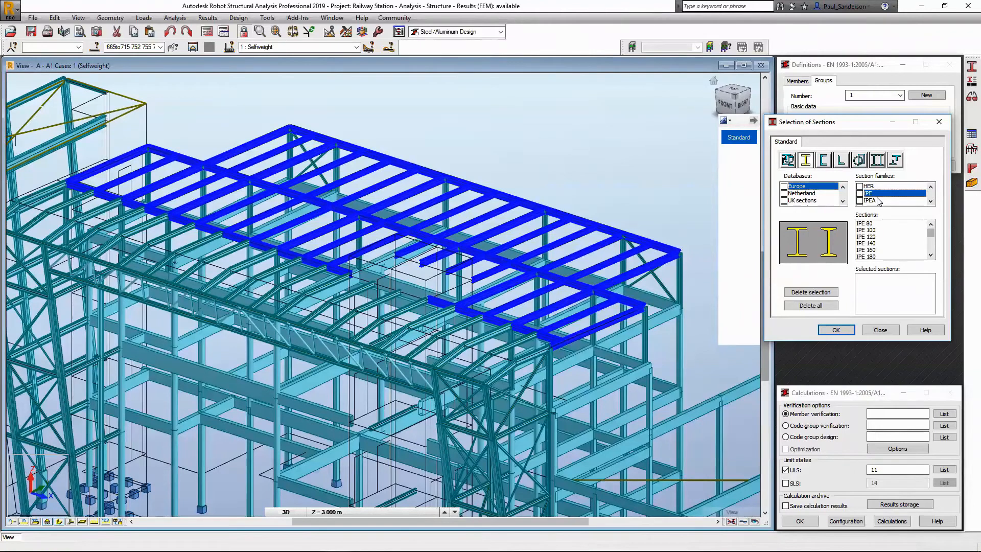
{"action": "left_click_drag", "start_coordinate": [868, 243], "coordinate": [874, 249]}
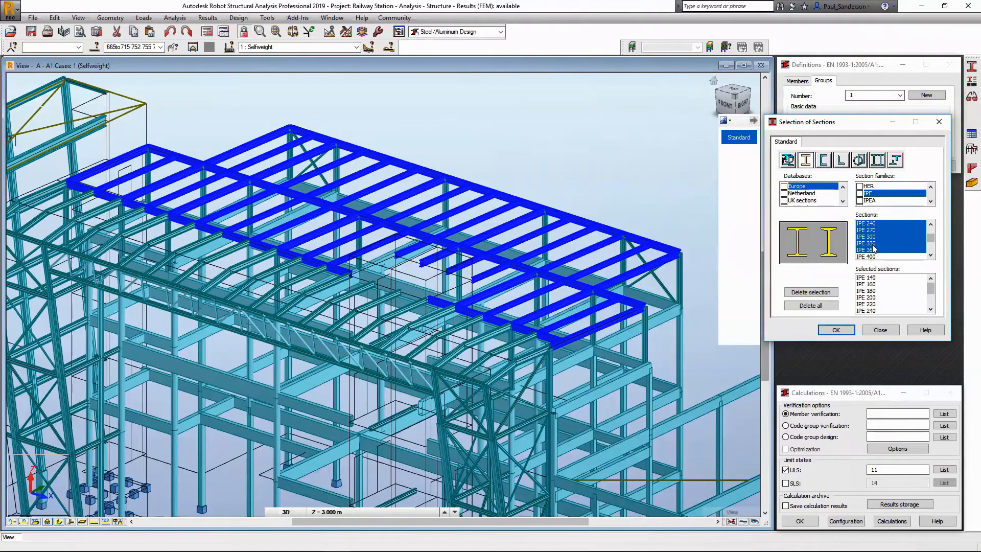
{"action": "left_click", "coordinate": [840, 328]}
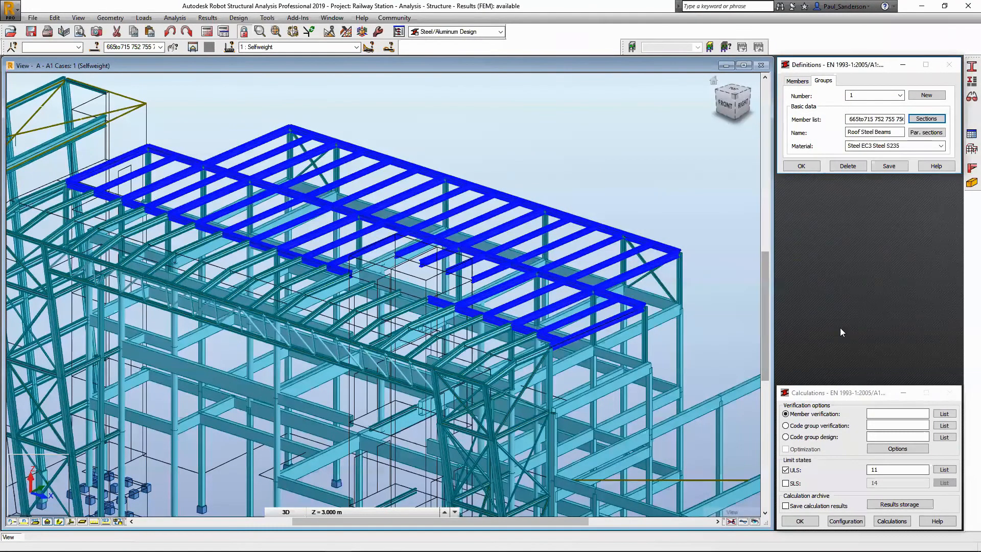
{"action": "left_click", "coordinate": [889, 166]}
Run code group design for group 1 in the ULS limit state with optimization by weight.
{"action": "left_click", "coordinate": [800, 441]}
{"action": "left_click", "coordinate": [873, 437]}
{"action": "type", "text": "1"}
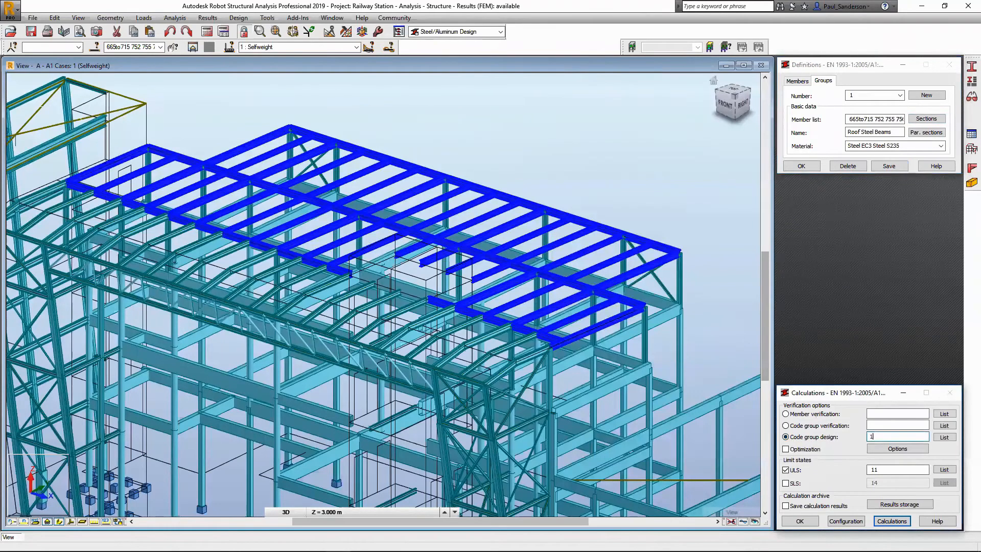
{"action": "left_click", "coordinate": [872, 449]}
{"action": "left_click", "coordinate": [786, 428]}
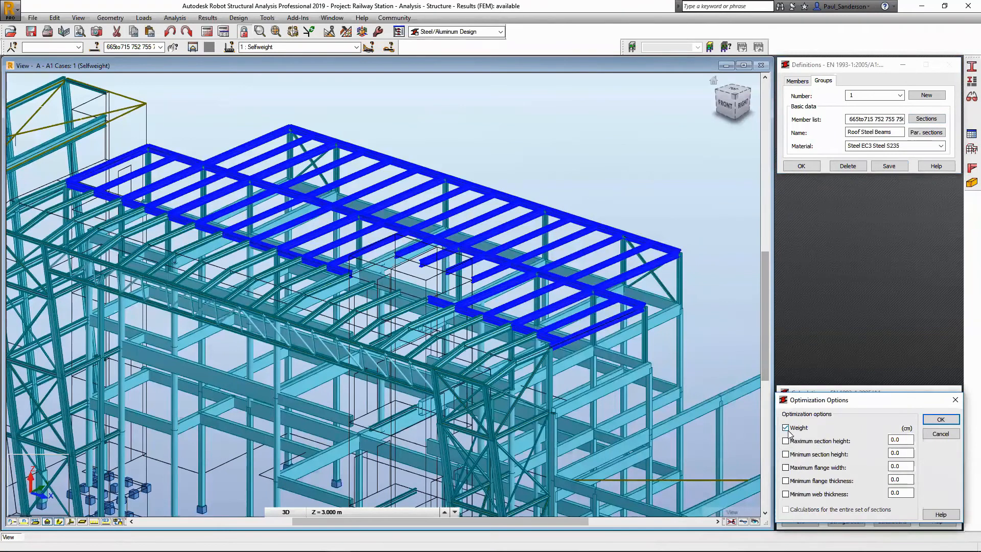
{"action": "left_click", "coordinate": [936, 420]}
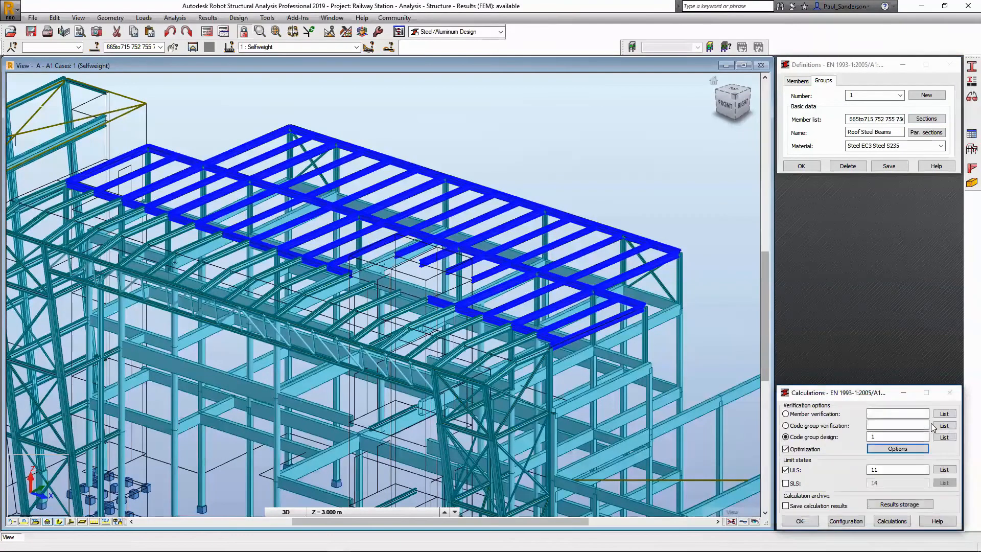
{"action": "left_click", "coordinate": [893, 522]}
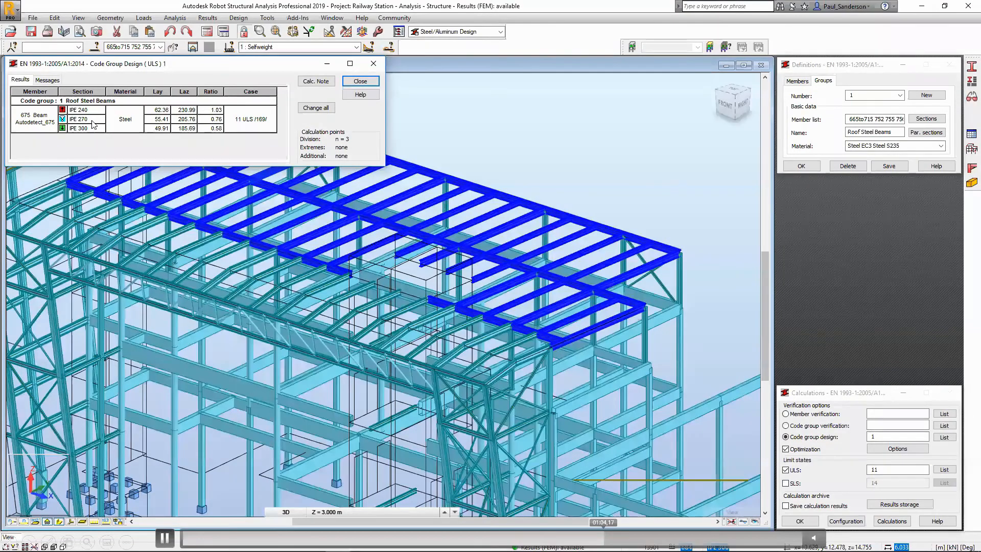
Review the code results and calculation note for the IPE 270 section, and apply it to the Roof Steel Beams group.
{"action": "double_click", "coordinate": [94, 124]}
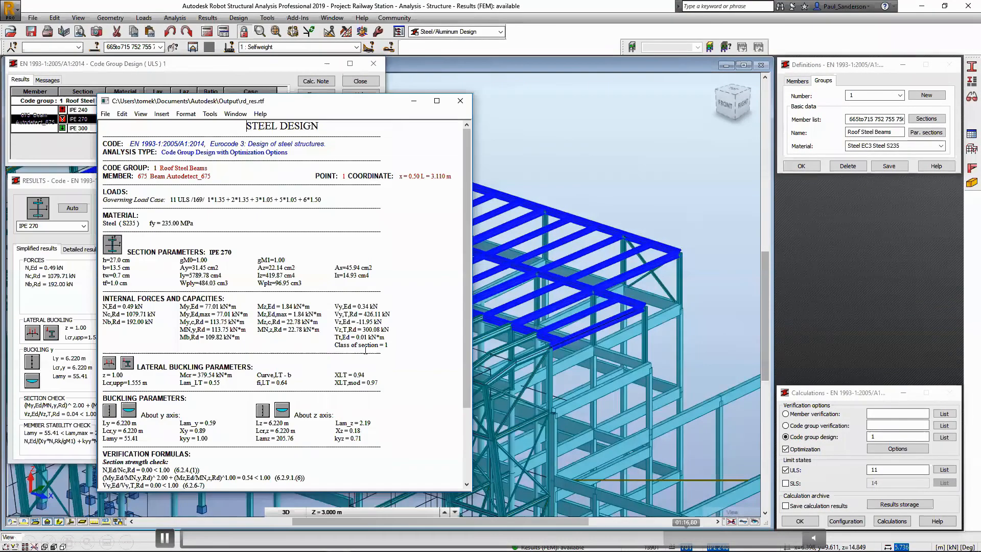
{"action": "left_click_drag", "start_coordinate": [467, 248], "coordinate": [467, 276]}
{"action": "left_click_drag", "start_coordinate": [466, 276], "coordinate": [474, 140]}
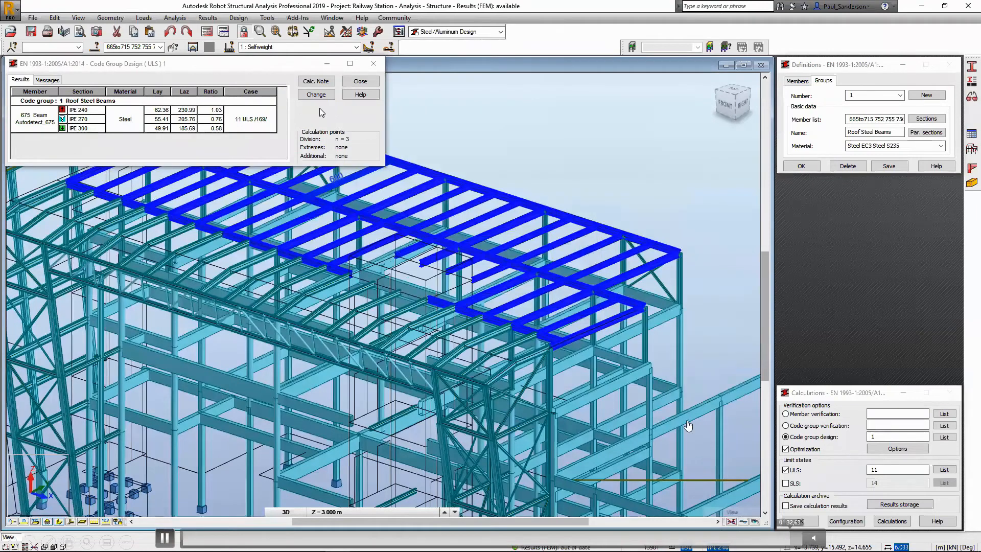
{"action": "left_click", "coordinate": [320, 109]}
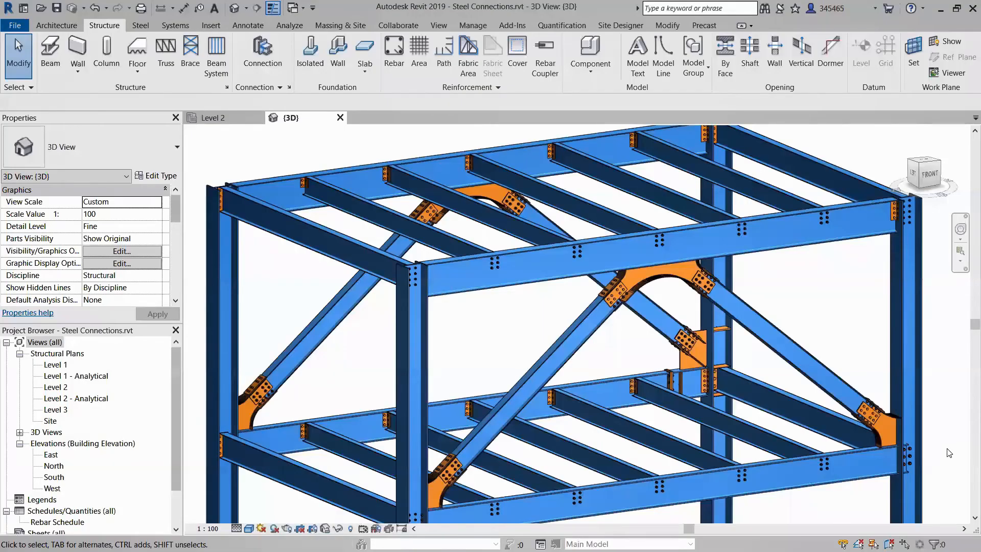
Add a Clip angle connection between the lower front beam and the corner column below the brace gusset.
{"action": "scroll", "coordinate": [949, 453], "scroll_direction": "up", "scroll_amount": 4}
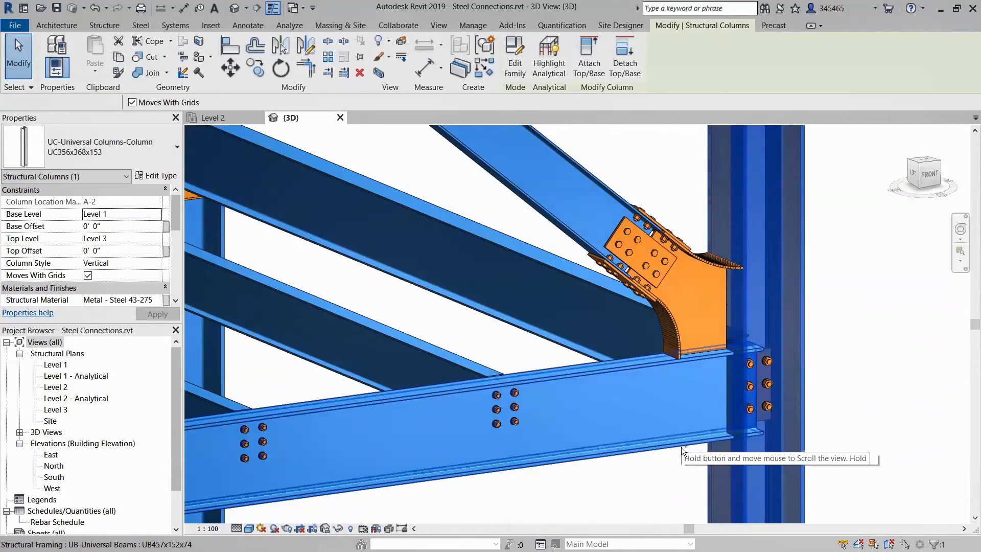
{"action": "left_click", "coordinate": [682, 446], "text": "ctrl"}
{"action": "left_click", "coordinate": [97, 26]}
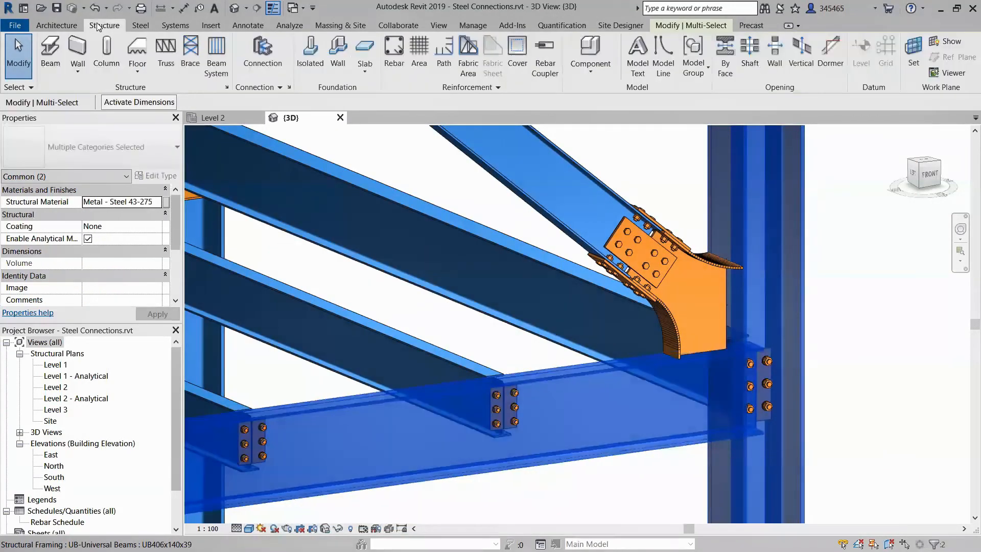
{"action": "left_click", "coordinate": [262, 51]}
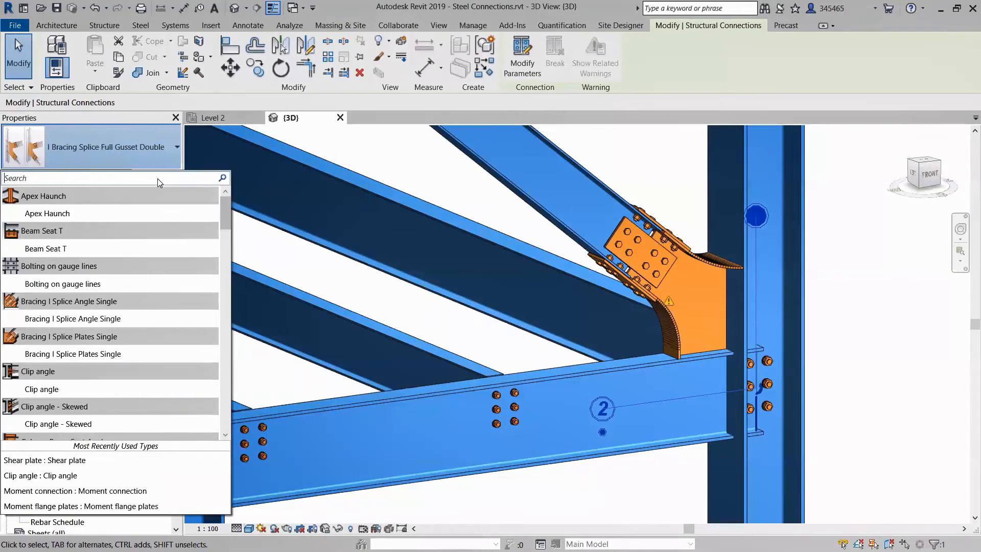
{"action": "type", "text": "clip"}
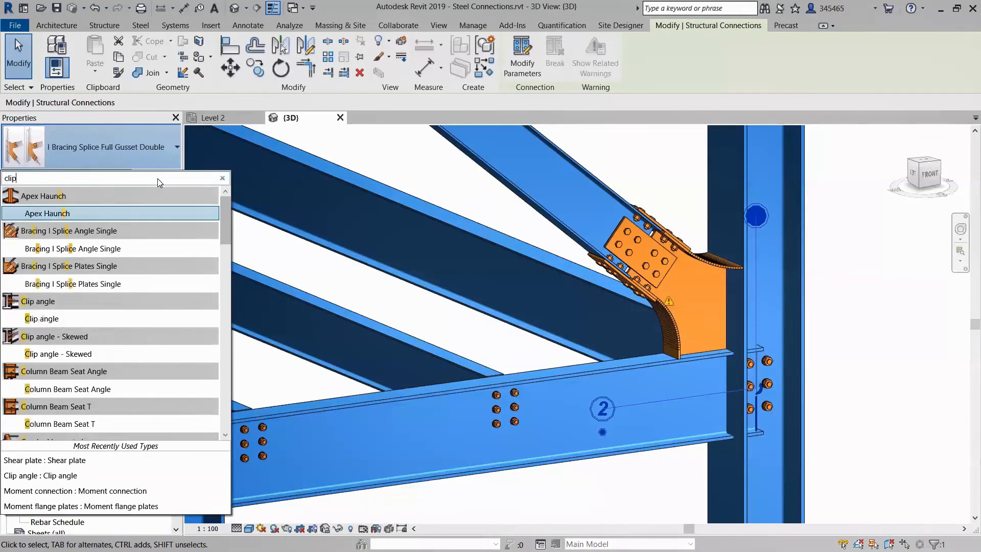
{"action": "left_click", "coordinate": [69, 214]}
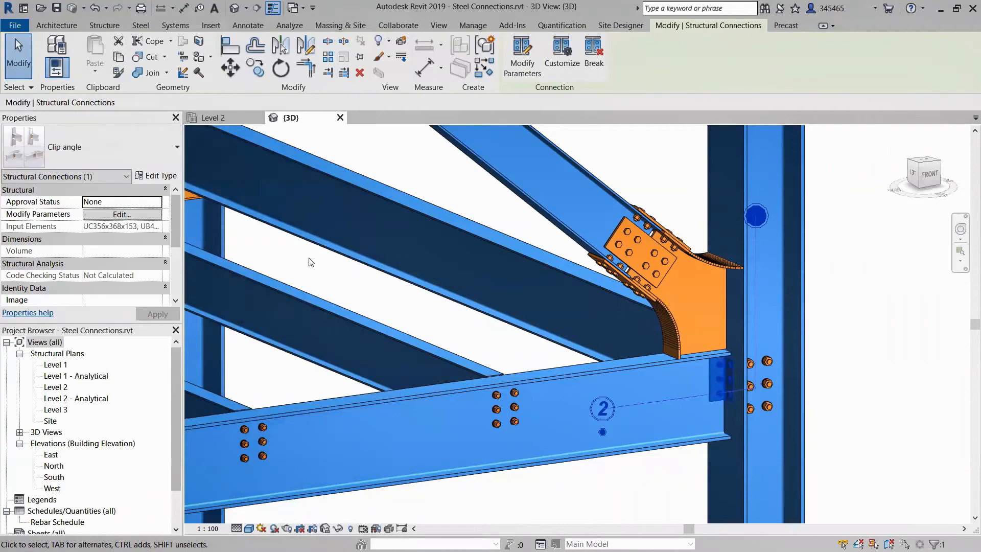
Set the clip angle's Group 1 vertical bolts to 4 lines, and raise them to 5 lines.
{"action": "left_click", "coordinate": [134, 216]}
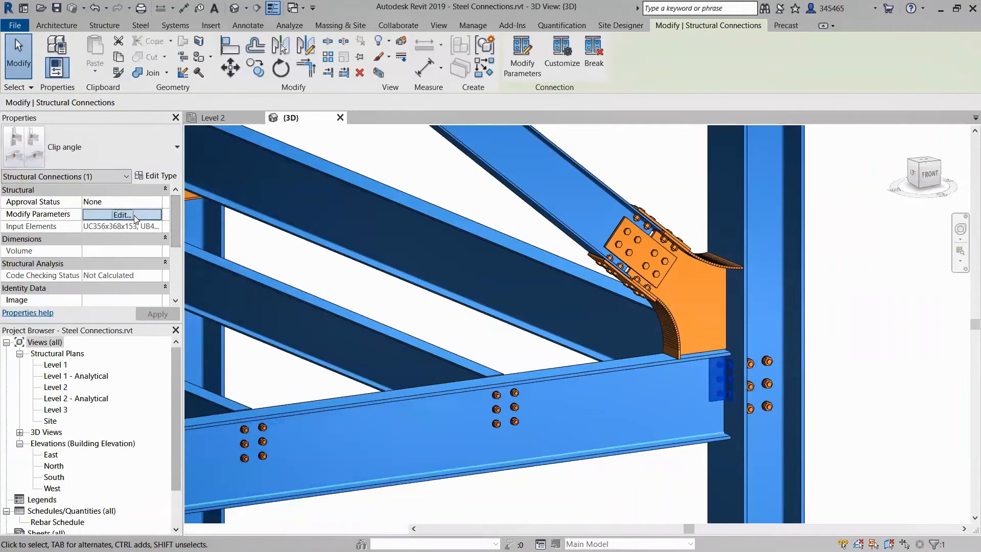
{"action": "left_click", "coordinate": [204, 398]}
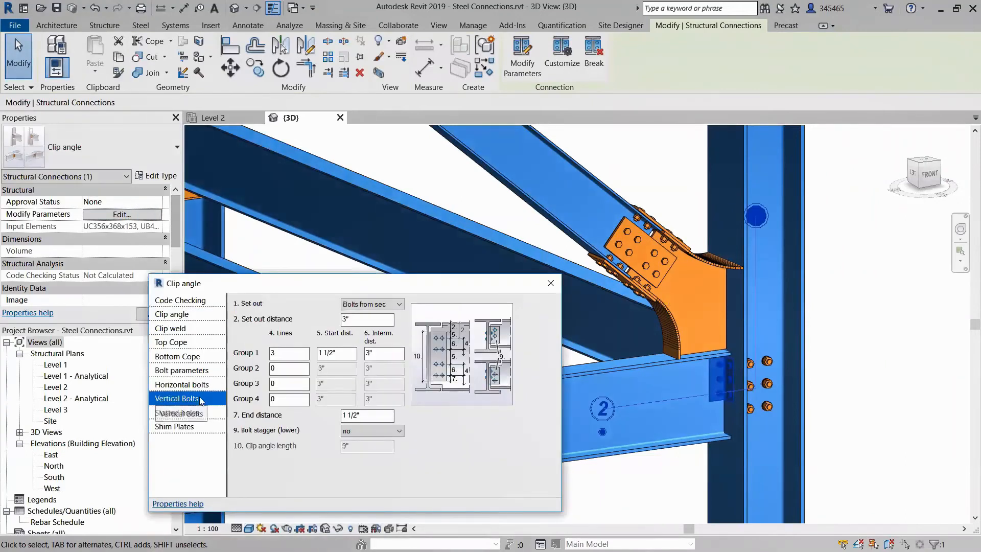
{"action": "double_click", "coordinate": [279, 356]}
{"action": "type", "text": "4"}
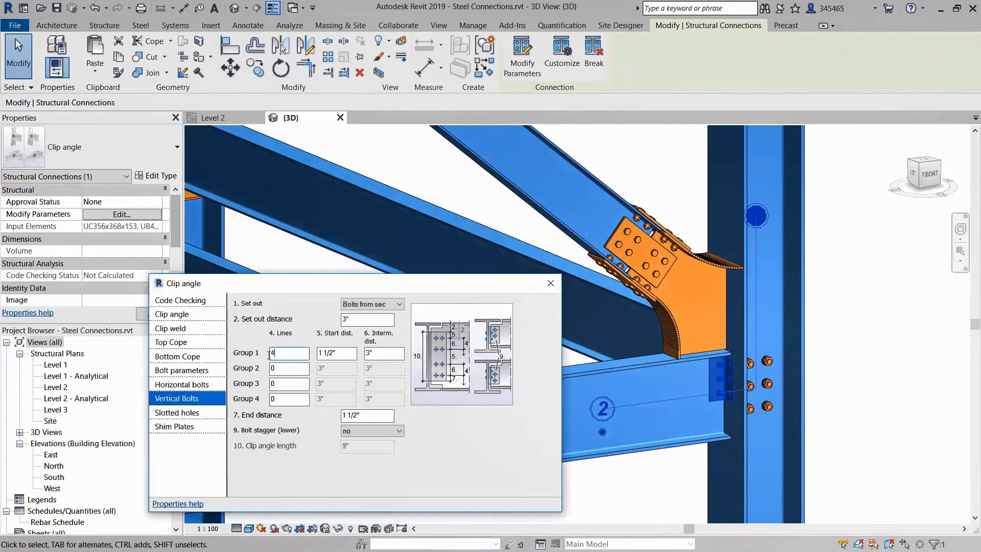
{"action": "double_click", "coordinate": [269, 354]}
{"action": "type", "text": "5"}
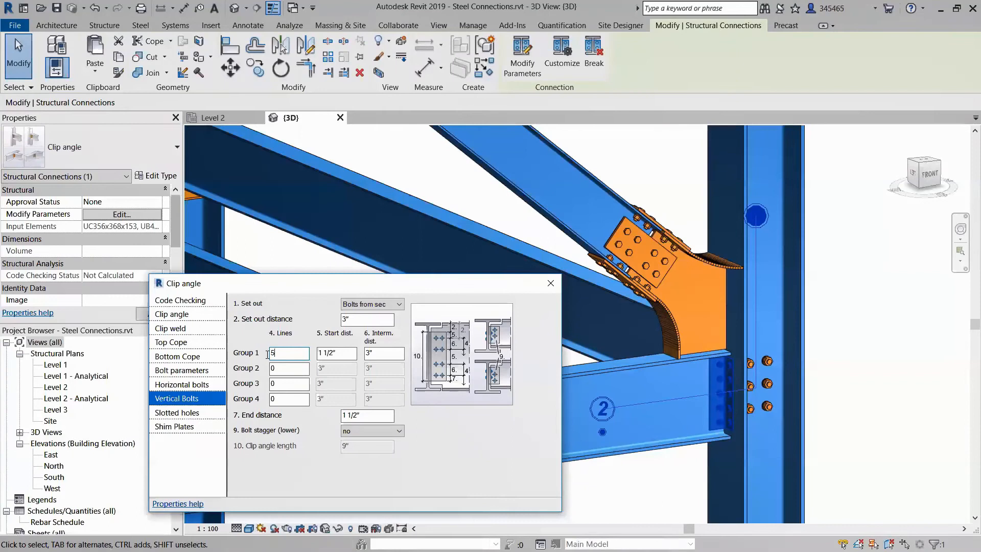
Run the code check on the clip angle connection with the AISC module.
{"action": "left_click", "coordinate": [199, 303]}
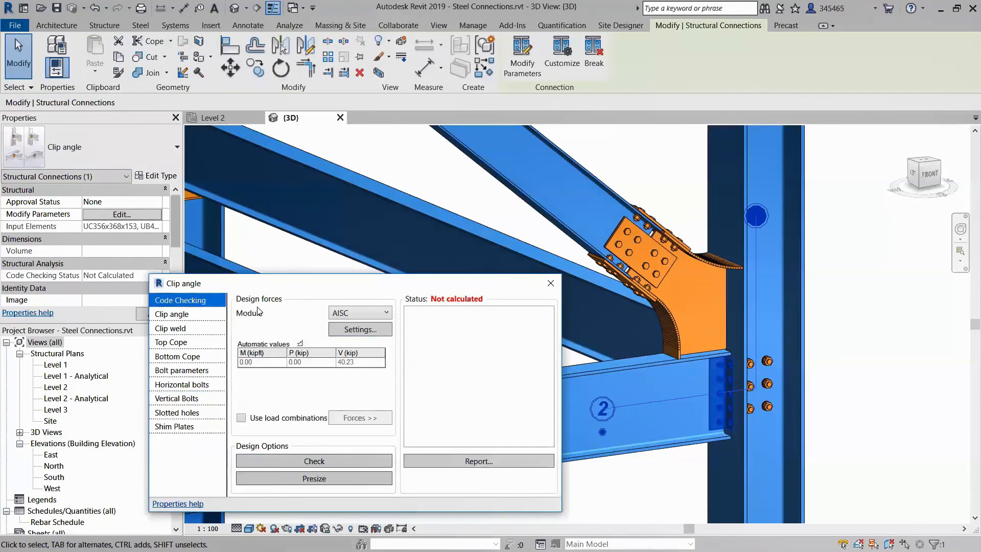
{"action": "left_click", "coordinate": [336, 315]}
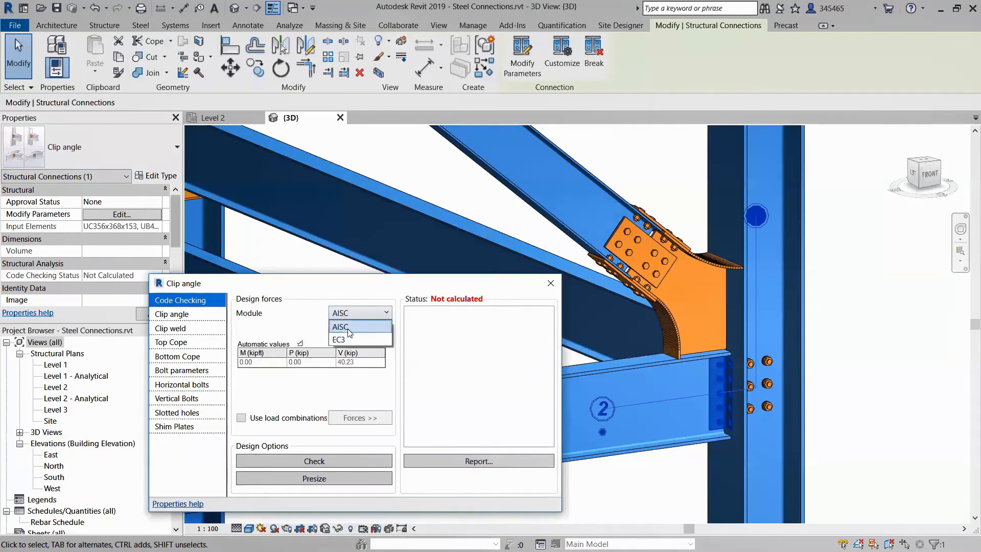
{"action": "left_click", "coordinate": [351, 331]}
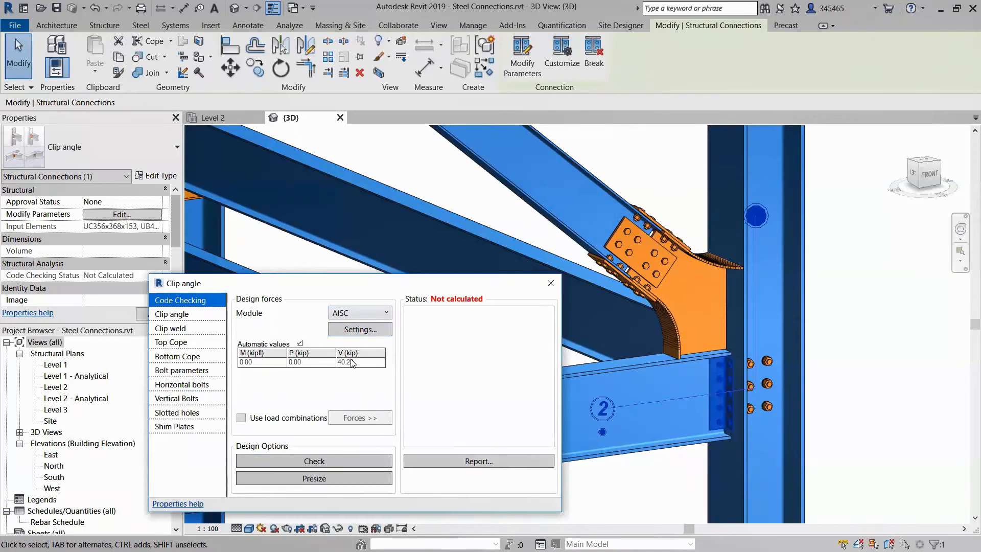
{"action": "left_click", "coordinate": [314, 461]}
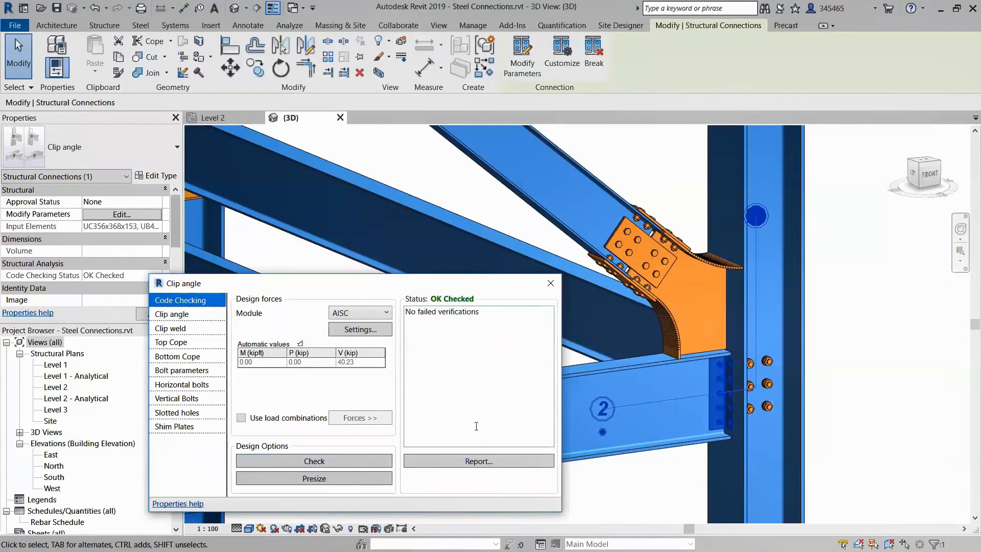
Review the clip angle's calculation report, including the bolt strength and bearing verifications, and close the connection parameters.
{"action": "left_click", "coordinate": [478, 462]}
{"action": "scroll", "coordinate": [618, 281], "scroll_direction": "down", "scroll_amount": 5}
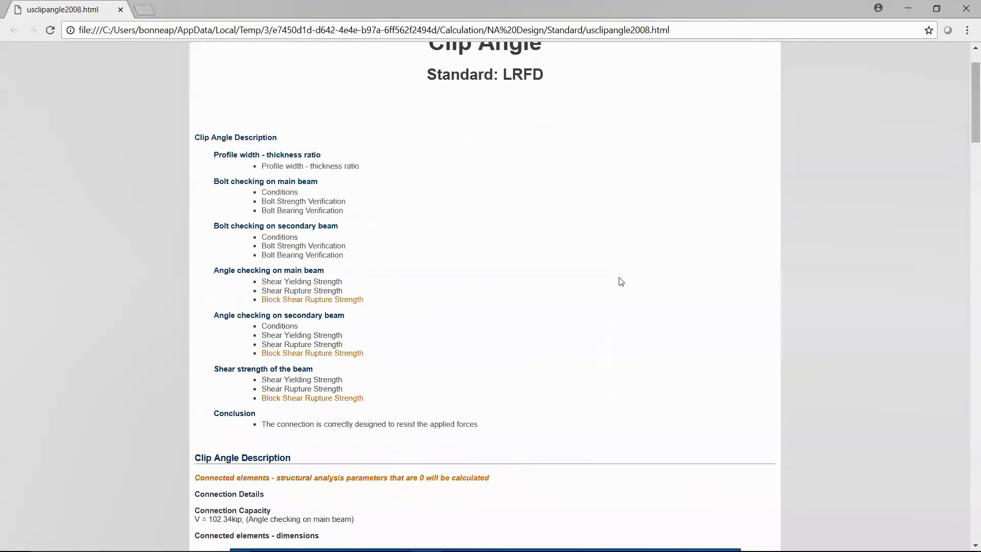
{"action": "scroll", "coordinate": [621, 282], "scroll_direction": "down", "scroll_amount": 7}
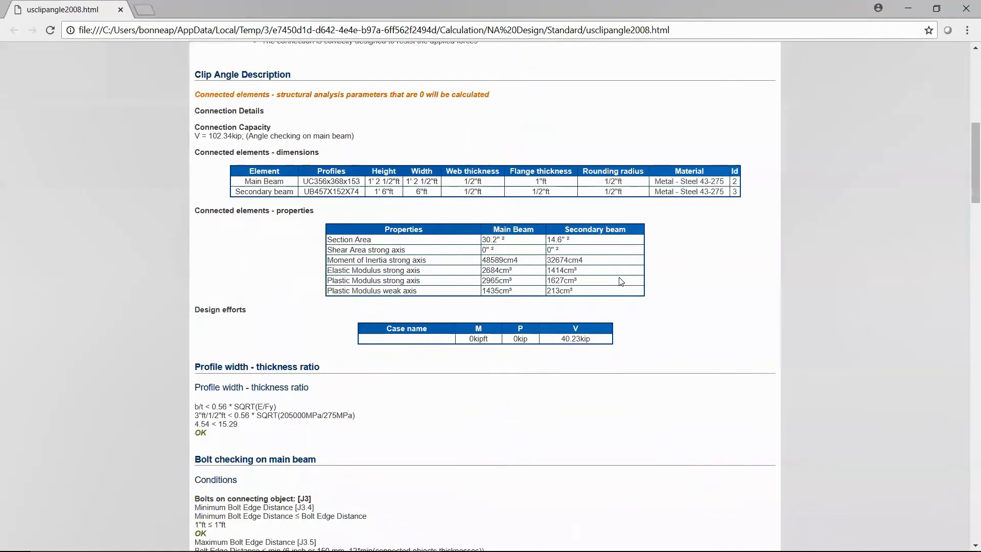
{"action": "scroll", "coordinate": [621, 282], "scroll_direction": "down", "scroll_amount": 9}
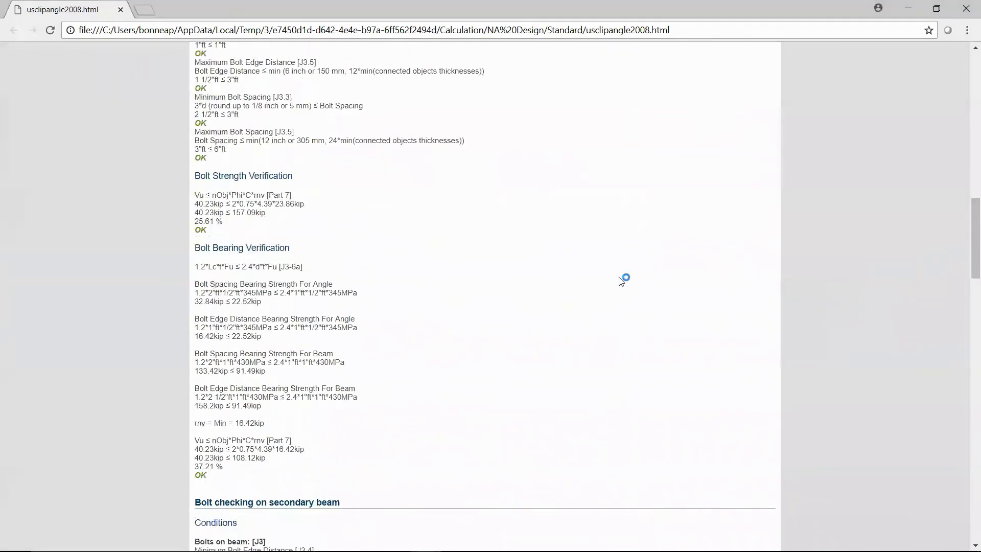
{"action": "scroll", "coordinate": [621, 282], "scroll_direction": "down", "scroll_amount": 8}
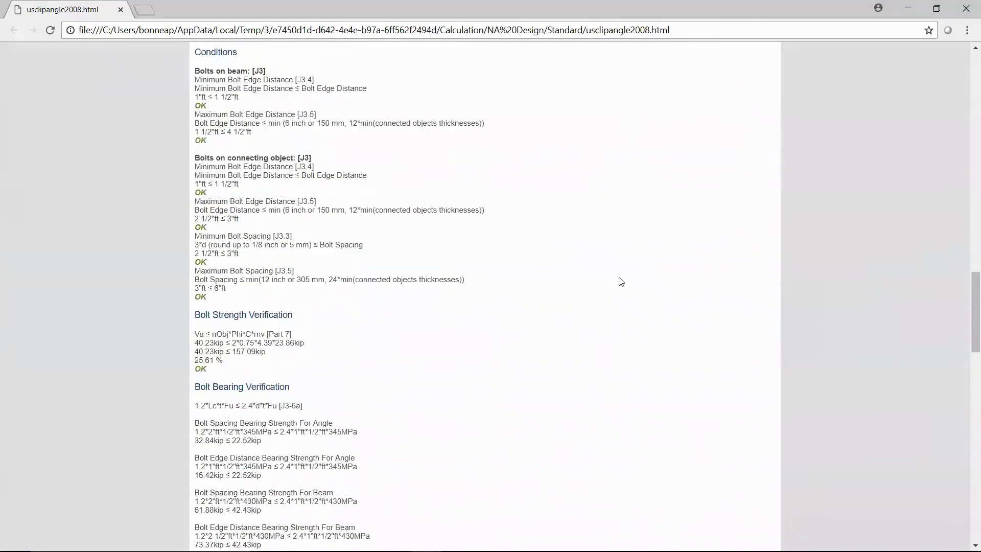
{"action": "scroll", "coordinate": [621, 281], "scroll_direction": "down", "scroll_amount": 4}
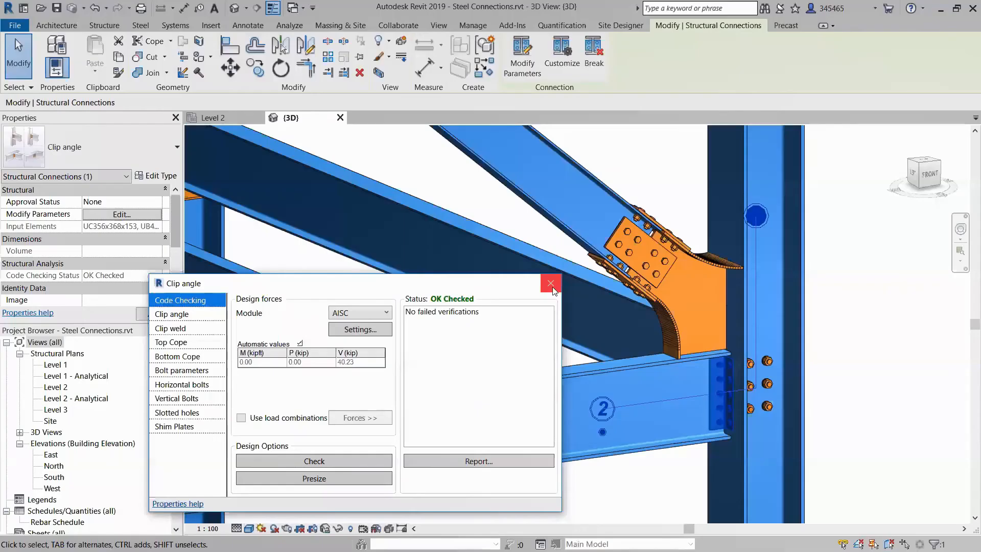
{"action": "left_click", "coordinate": [550, 284]}
{"action": "left_click", "coordinate": [892, 401]}
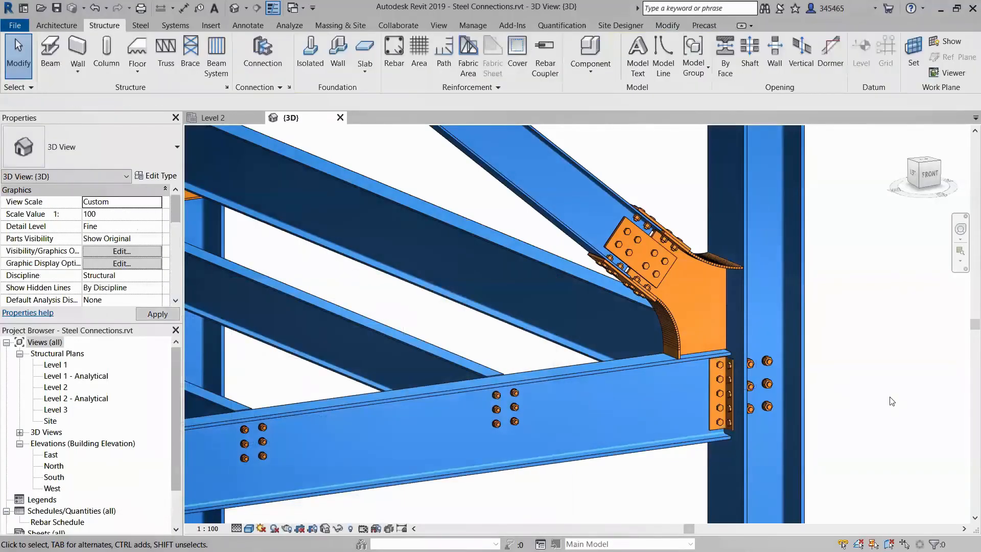
Inspect the clip angle and its bolts up close where the beam meets the corner column.
{"action": "scroll", "coordinate": [892, 401], "scroll_direction": "up", "scroll_amount": 3}
{"action": "left_click", "coordinate": [645, 378]}
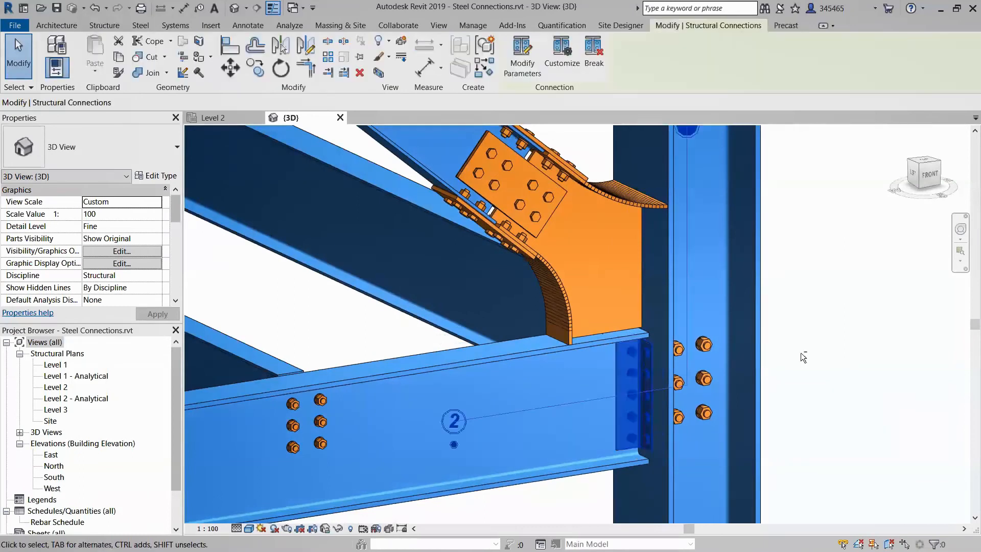
{"action": "mouse_move", "coordinate": [776, 373]}
{"action": "middle_mouse_down", "text": "shift"}
{"action": "mouse_move", "coordinate": [691, 372]}
{"action": "mouse_move", "coordinate": [820, 295]}
{"action": "mouse_move", "coordinate": [784, 368]}
{"action": "middle_mouse_up", "text": "shift"}
{"action": "left_click", "coordinate": [798, 363]}
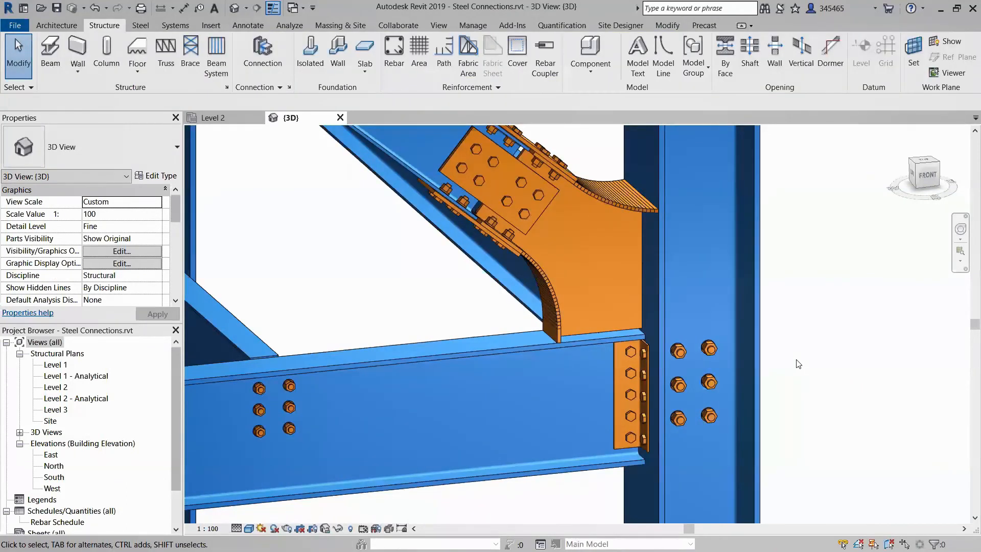
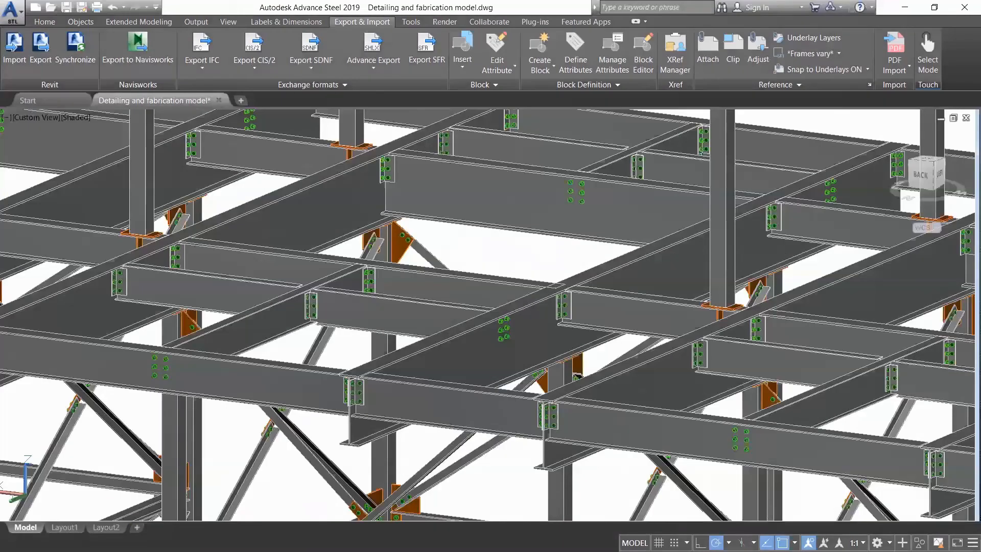
Inspect the shear plate connection's vertical bolt parameters on the nearby beam and close its properties.
{"action": "middle_click_drag", "start_coordinate": [49, 216], "coordinate": [680, 239]}
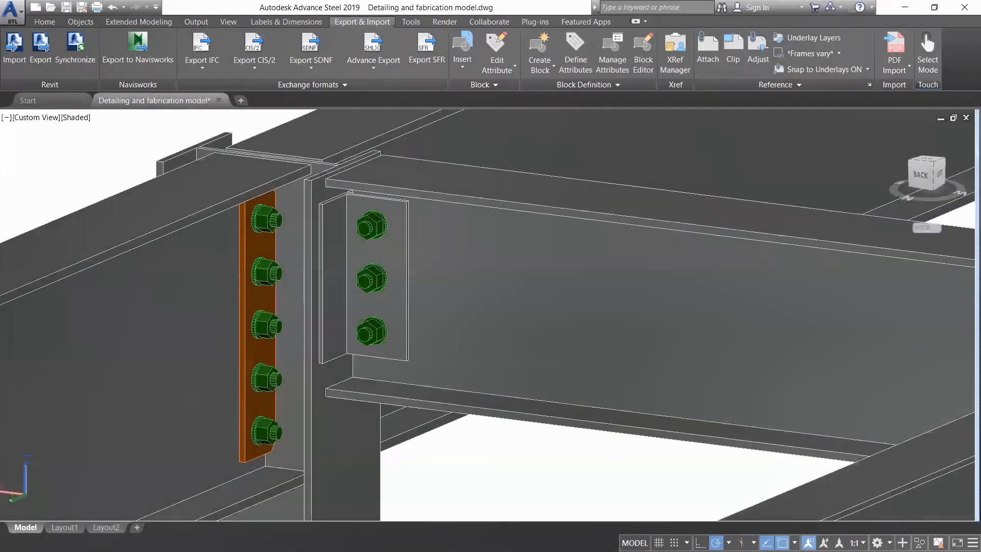
{"action": "left_click", "coordinate": [242, 454]}
{"action": "right_click", "coordinate": [242, 454]}
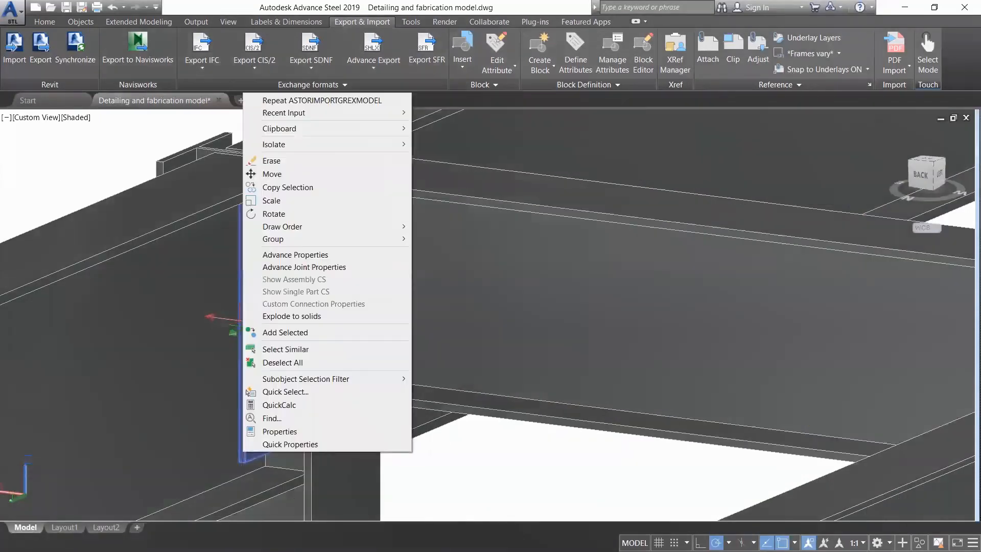
{"action": "left_click", "coordinate": [336, 269]}
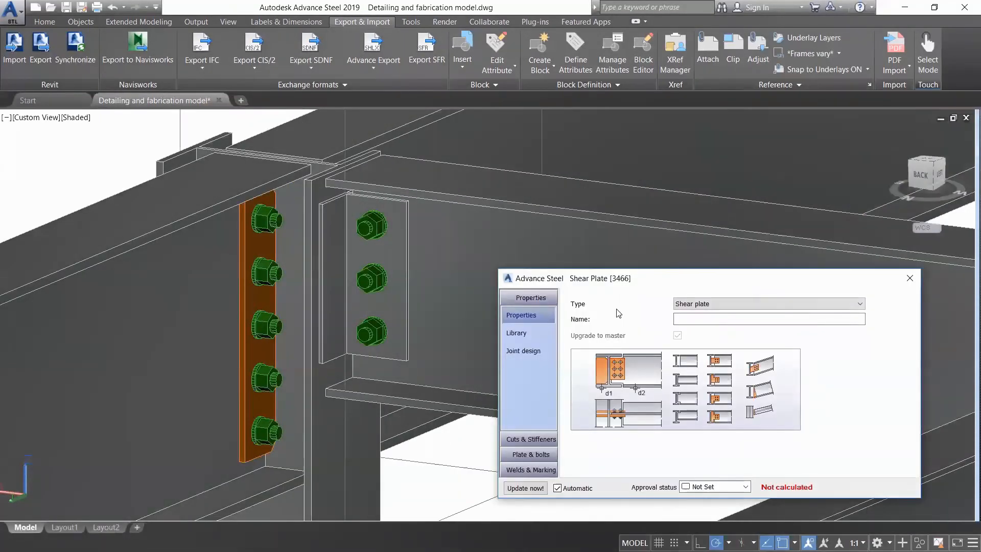
{"action": "left_click", "coordinate": [531, 453]}
{"action": "left_click", "coordinate": [545, 418]}
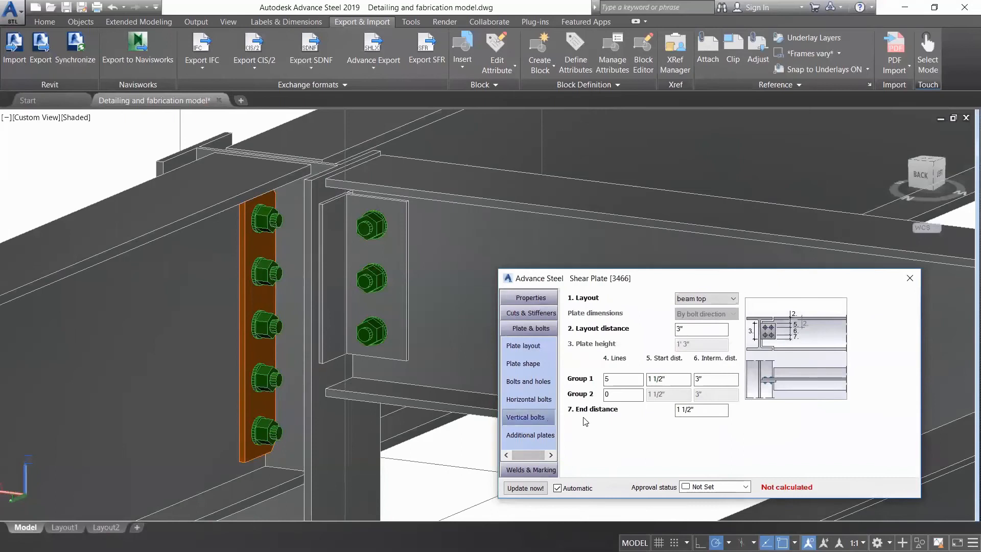
{"action": "left_click", "coordinate": [911, 278]}
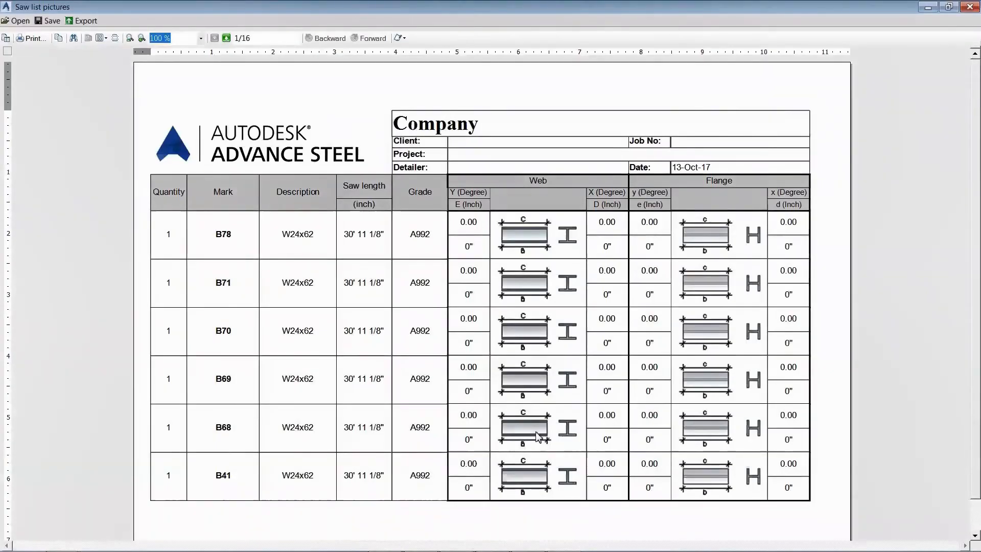
Page through the Saw list pictures report to page 9 and close it.
{"action": "left_click", "coordinate": [226, 38]}
{"action": "left_click", "coordinate": [226, 38]}
{"action": "left_click", "coordinate": [226, 39]}
{"action": "left_click", "coordinate": [226, 38]}
{"action": "left_click", "coordinate": [226, 39]}
{"action": "left_click", "coordinate": [226, 38]}
{"action": "left_click", "coordinate": [226, 38]}
{"action": "left_click", "coordinate": [227, 40]}
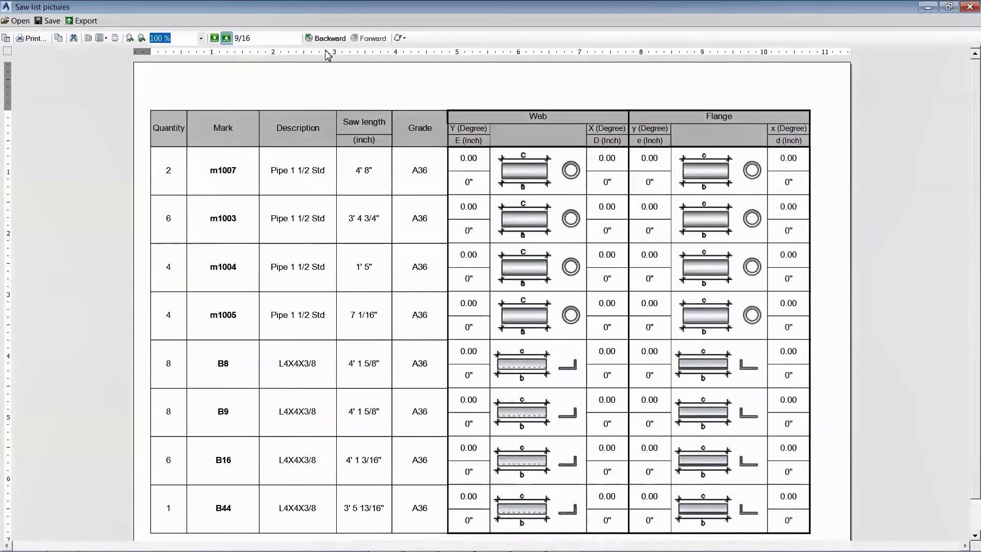
{"action": "left_click", "coordinate": [969, 7]}
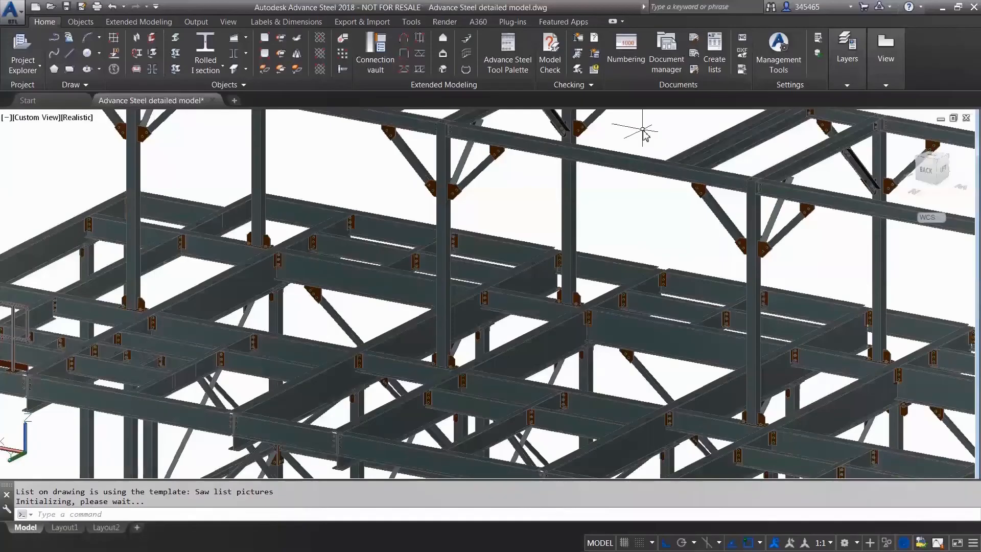
Select all plates in the model with the plate selection filter, create their NC files, and clear the selection.
{"action": "left_click", "coordinate": [508, 53]}
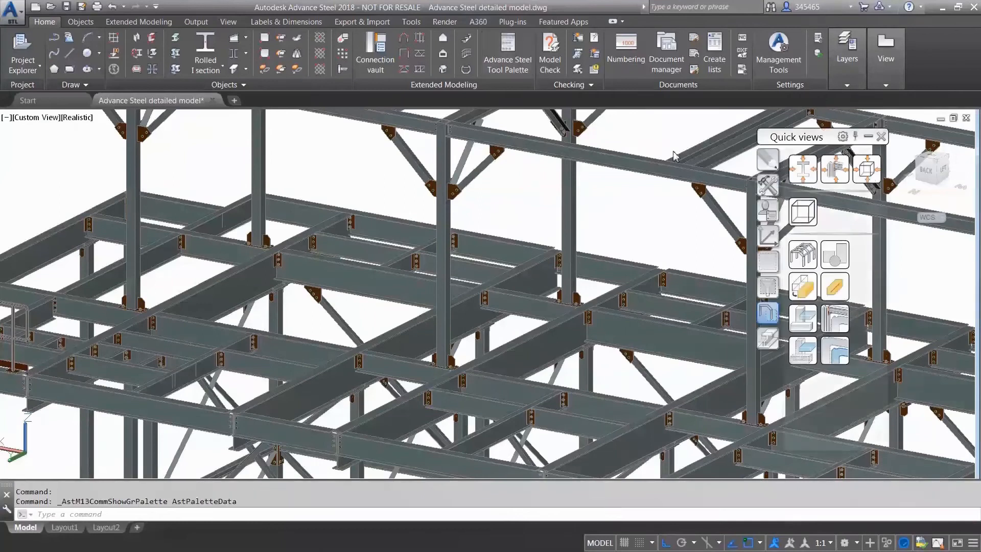
{"action": "left_click", "coordinate": [767, 288]}
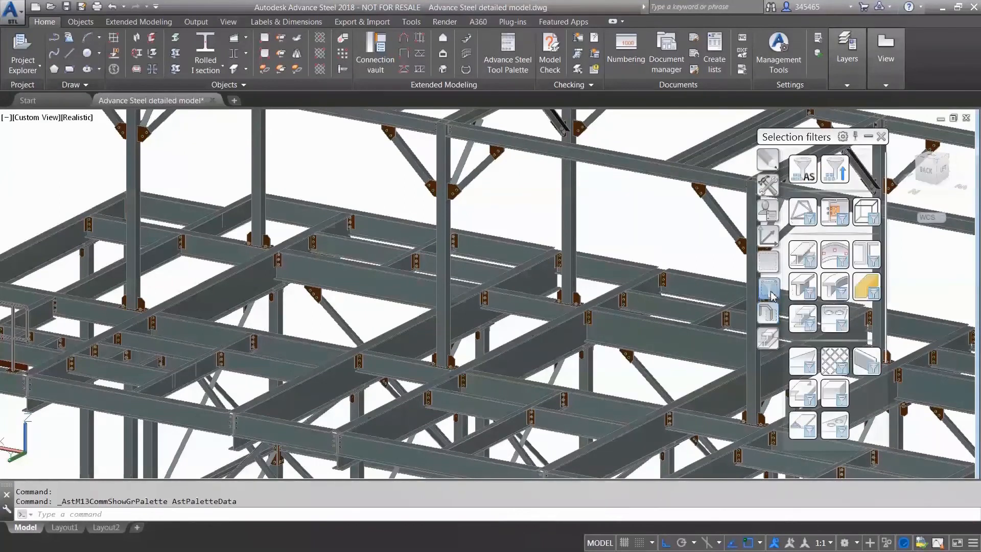
{"action": "left_click", "coordinate": [809, 364]}
{"action": "left_click", "coordinate": [741, 39]}
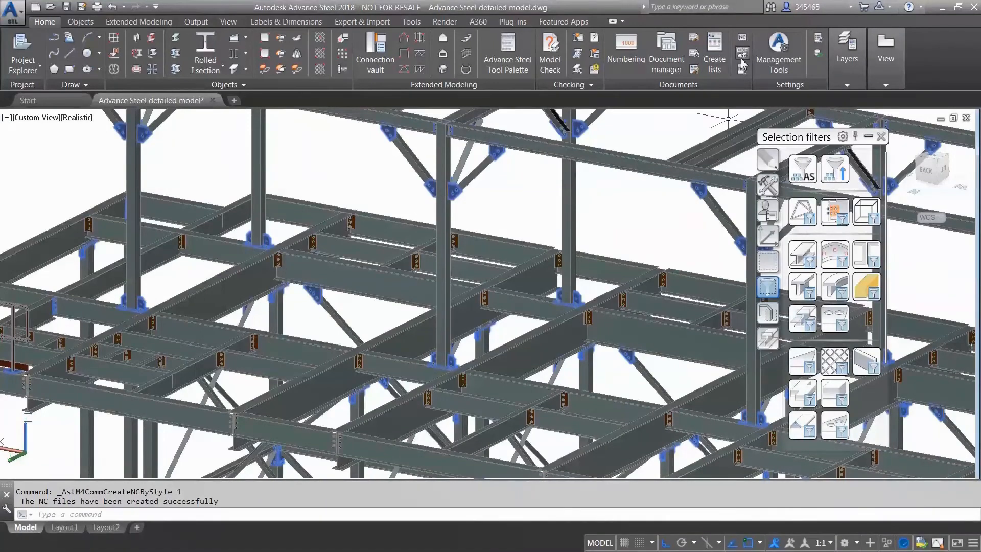
{"action": "key", "text": "Escape"}
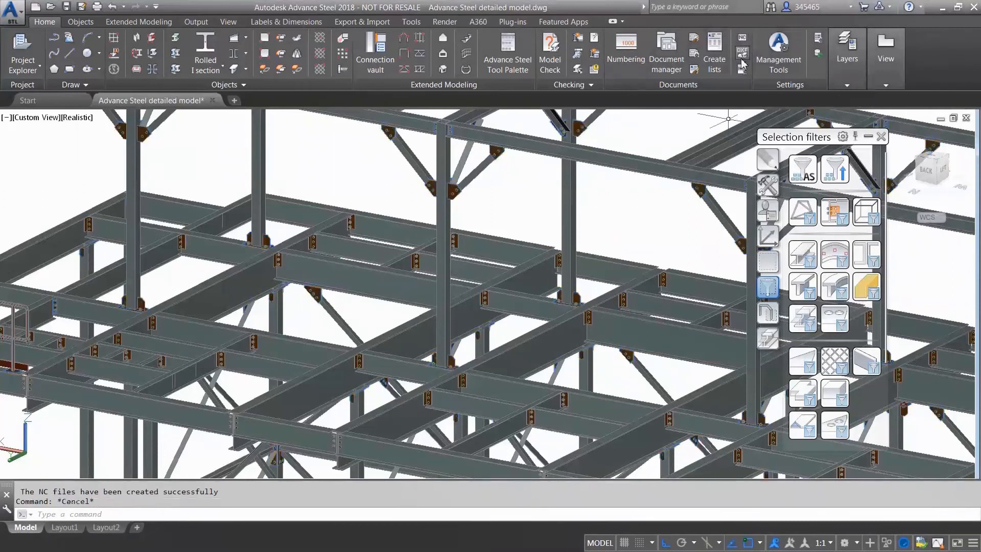
Open the Document Manager and preview the whole contents of the DStV-NC file bp1000.nc.
{"action": "left_click", "coordinate": [667, 59]}
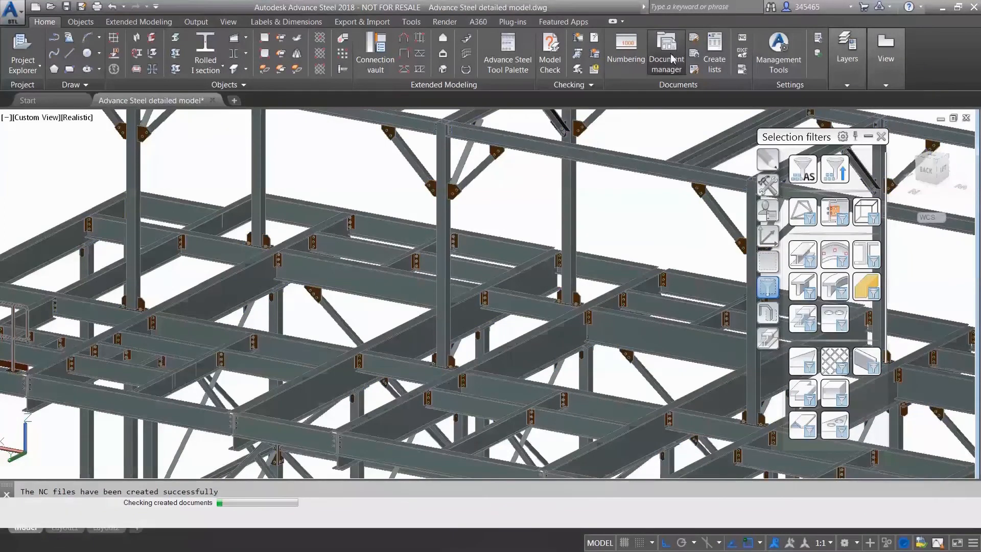
{"action": "left_click", "coordinate": [128, 225]}
{"action": "left_click", "coordinate": [317, 161]}
{"action": "left_click_drag", "start_coordinate": [620, 241], "coordinate": [620, 363]}
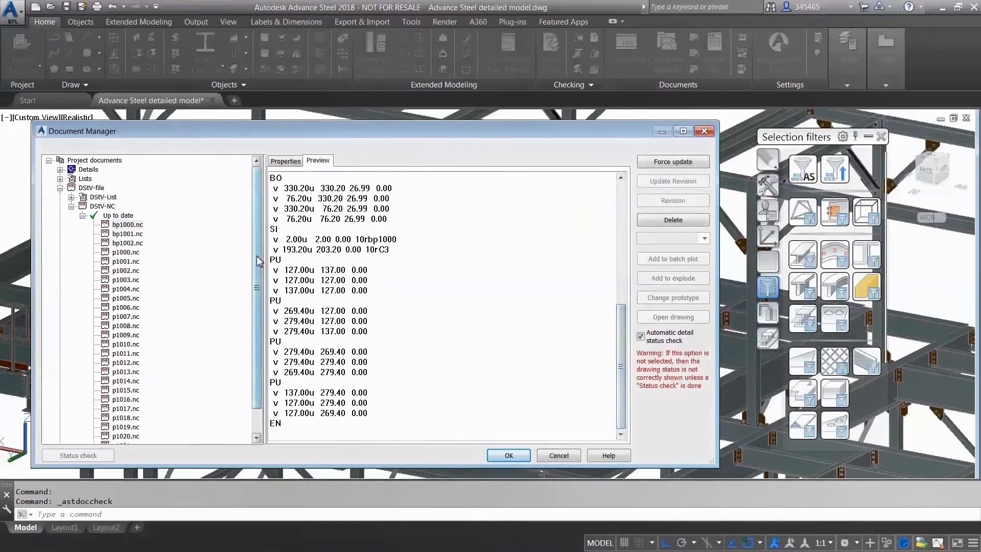
Preview several of the plates' DXF files, including bp1002.nc.dxf and p1002.nc.dxf, and close the Document Manager.
{"action": "scroll", "coordinate": [132, 311], "scroll_direction": "down", "scroll_amount": 9}
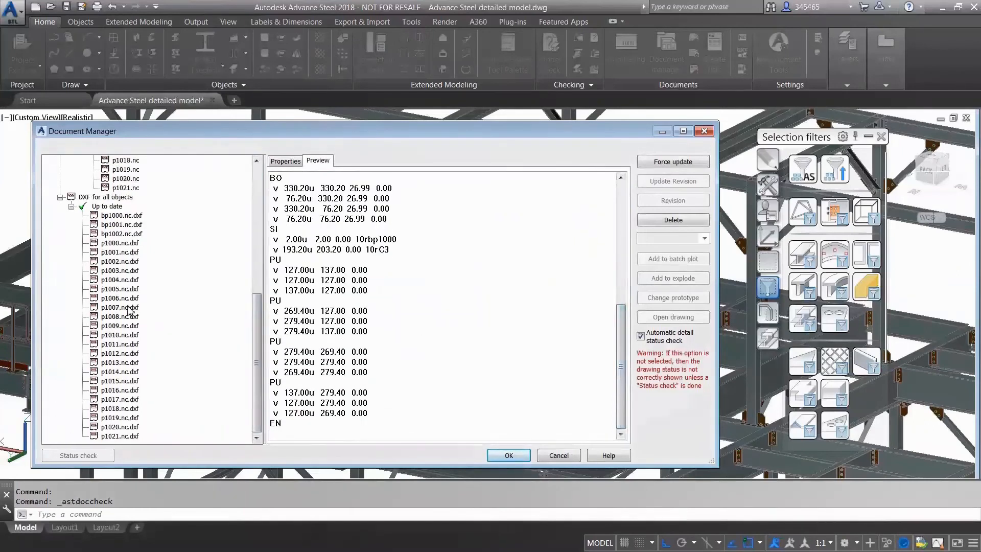
{"action": "left_click", "coordinate": [134, 217]}
{"action": "left_click", "coordinate": [134, 233]}
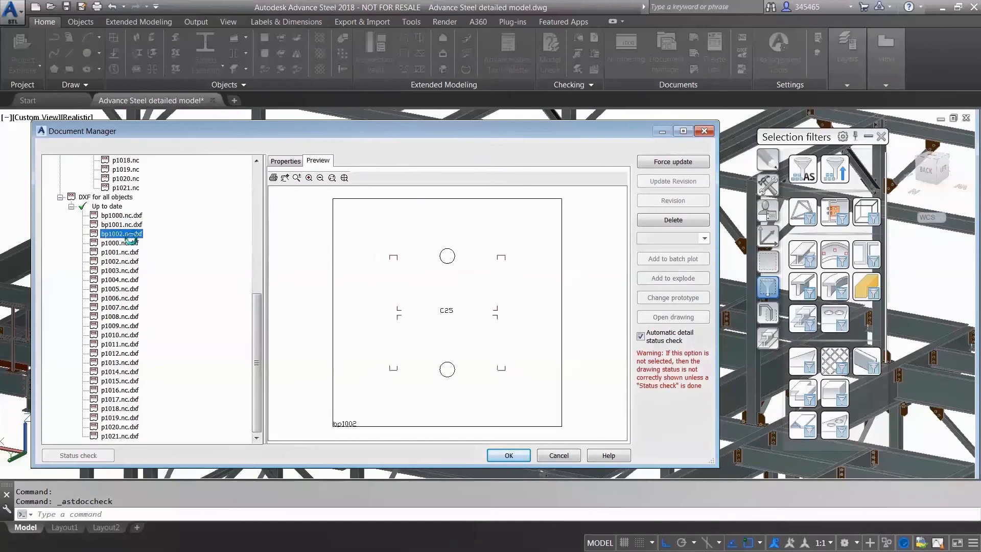
{"action": "left_click", "coordinate": [128, 252]}
{"action": "left_click", "coordinate": [128, 261]}
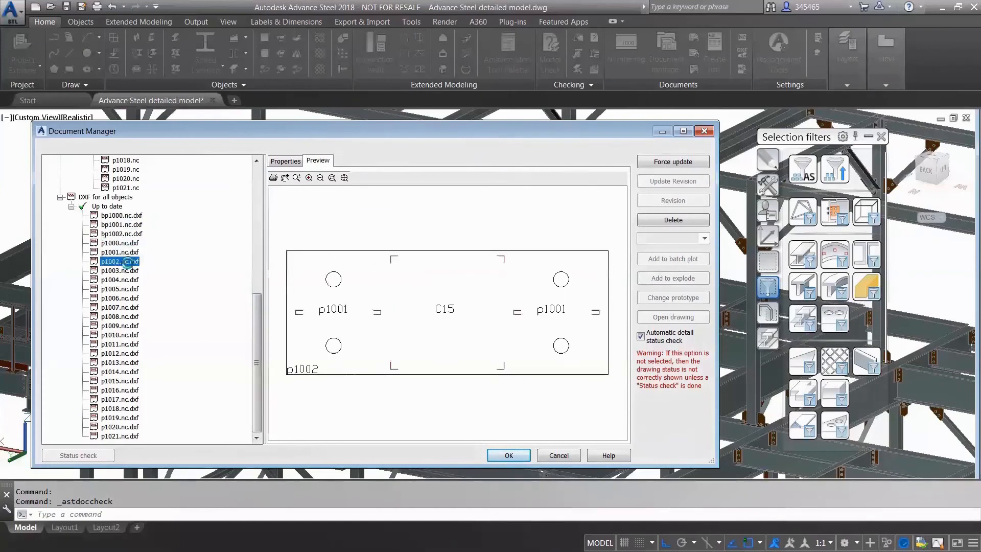
{"action": "left_click", "coordinate": [126, 271]}
{"action": "left_click", "coordinate": [505, 457]}
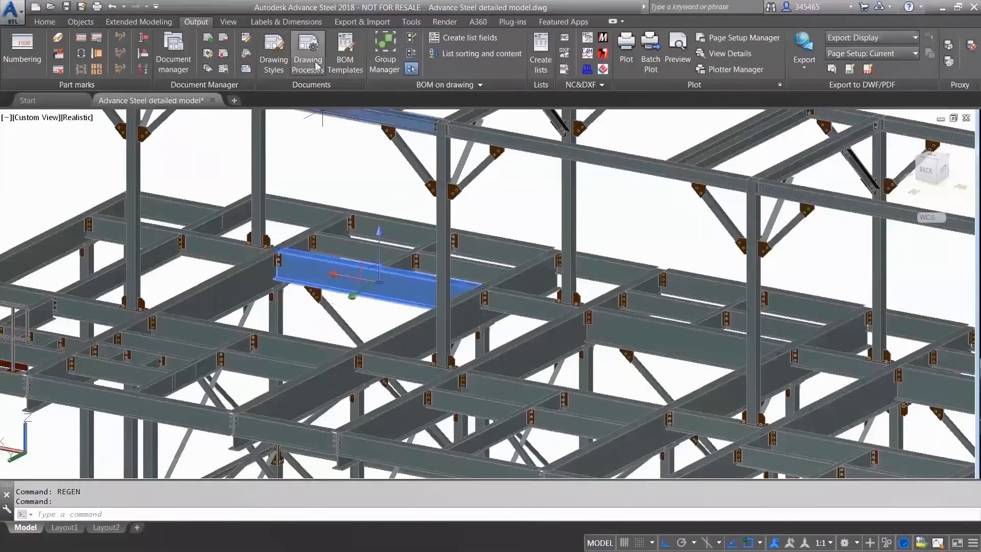
Create an ANSI-C shop drawing of the selected beam assembly, one drawing per sheet, and open its assembly detail for a check.
{"action": "left_click", "coordinate": [316, 65]}
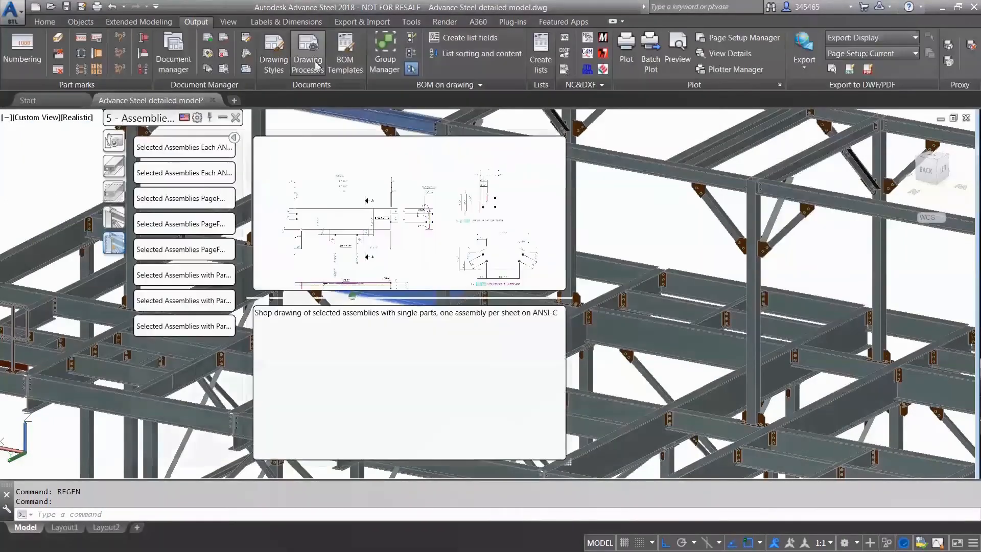
{"action": "left_click", "coordinate": [177, 172]}
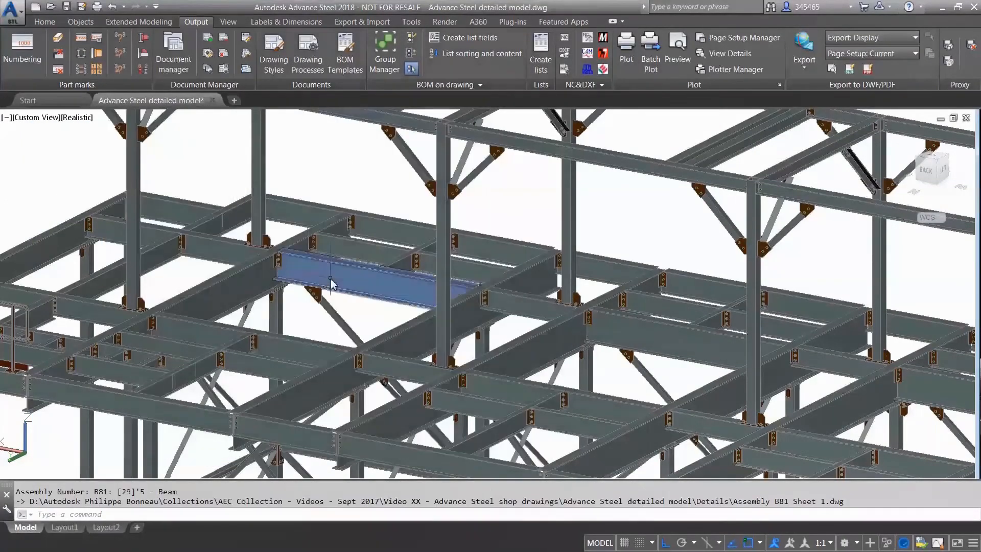
{"action": "left_click", "coordinate": [331, 283]}
{"action": "right_click", "coordinate": [376, 313]}
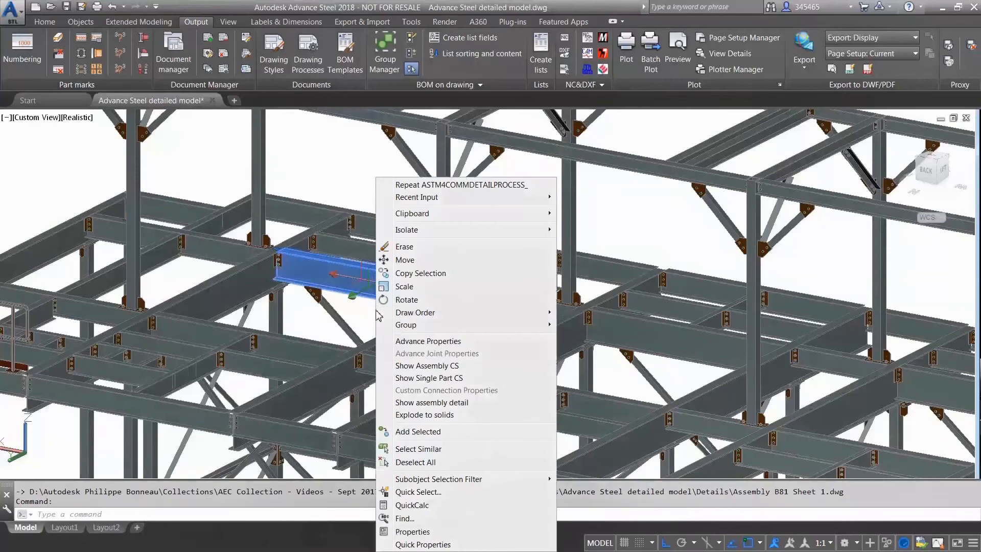
{"action": "left_click", "coordinate": [432, 403]}
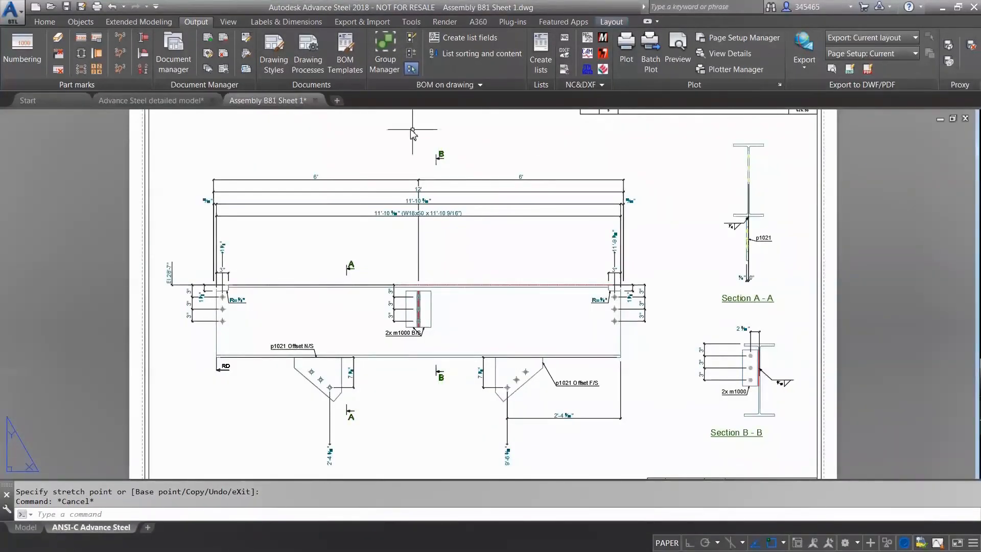
{"action": "left_click", "coordinate": [315, 101]}
Open the bolt parameters of the gusset plate joint where the diagonal brace meets the beam.
{"action": "scroll", "coordinate": [349, 303], "scroll_direction": "up", "scroll_amount": 4}
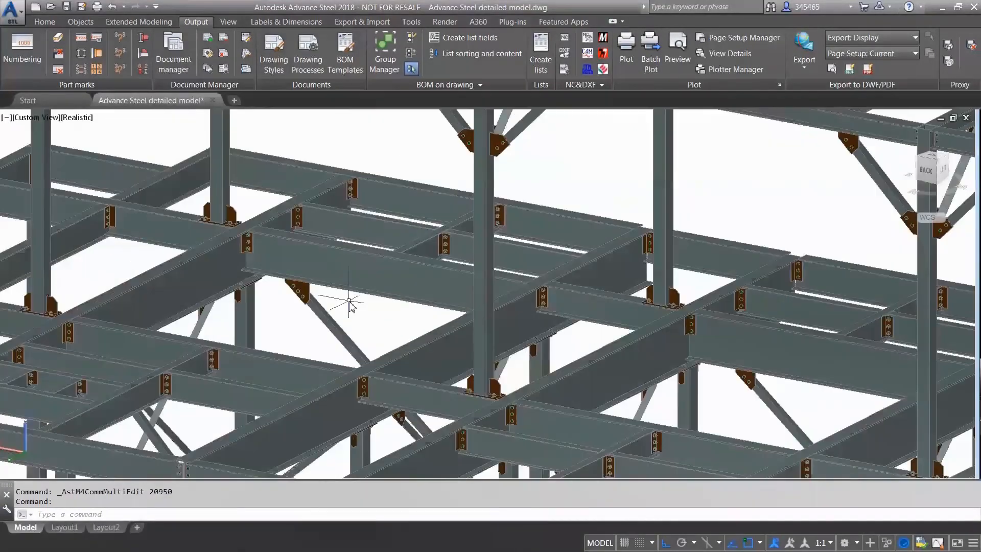
{"action": "left_click", "coordinate": [286, 288]}
{"action": "right_click", "coordinate": [328, 300]}
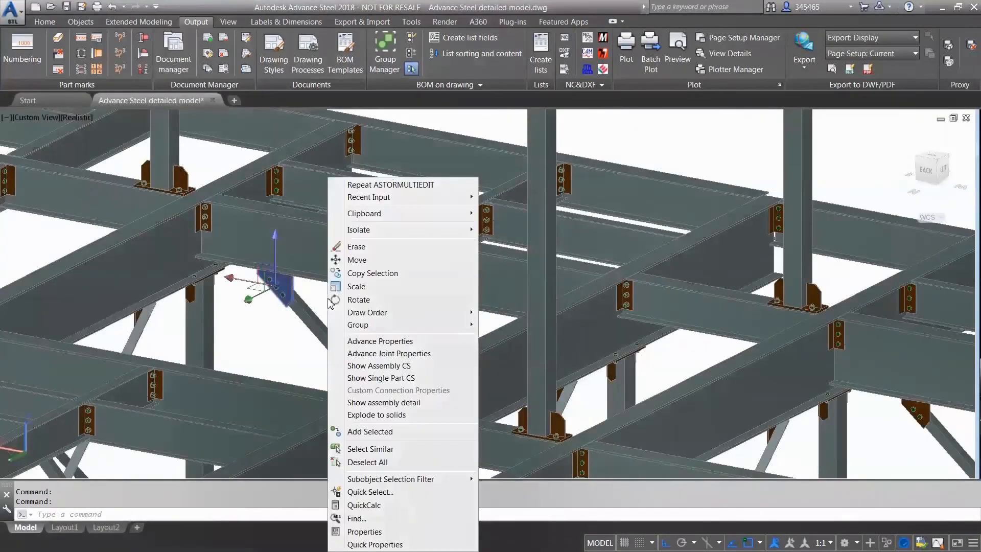
{"action": "left_click", "coordinate": [423, 352]}
{"action": "left_click", "coordinate": [433, 351]}
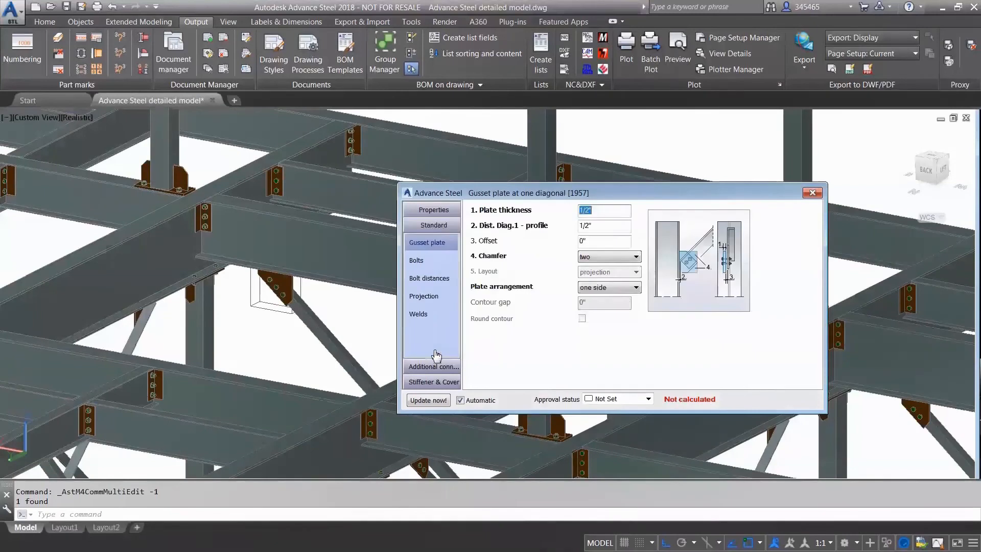
{"action": "left_click", "coordinate": [428, 266]}
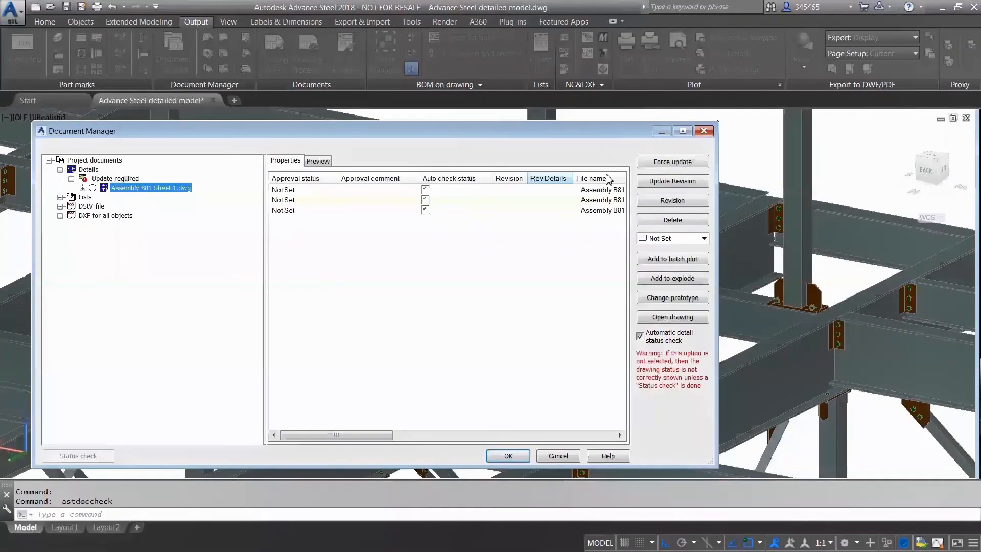
Update the Assembly B81 Sheet 1 drawing with revision mark A, entering the author's name and the description "2 BOLTS ONLY".
{"action": "left_click", "coordinate": [672, 181]}
{"action": "left_click", "coordinate": [602, 328]}
{"action": "type", "text": "A"}
{"action": "left_click", "coordinate": [565, 244]}
{"action": "type", "text": "PAUL"}
{"action": "left_click", "coordinate": [605, 301]}
{"action": "type", "text": "2 BOLTS ONLY"}
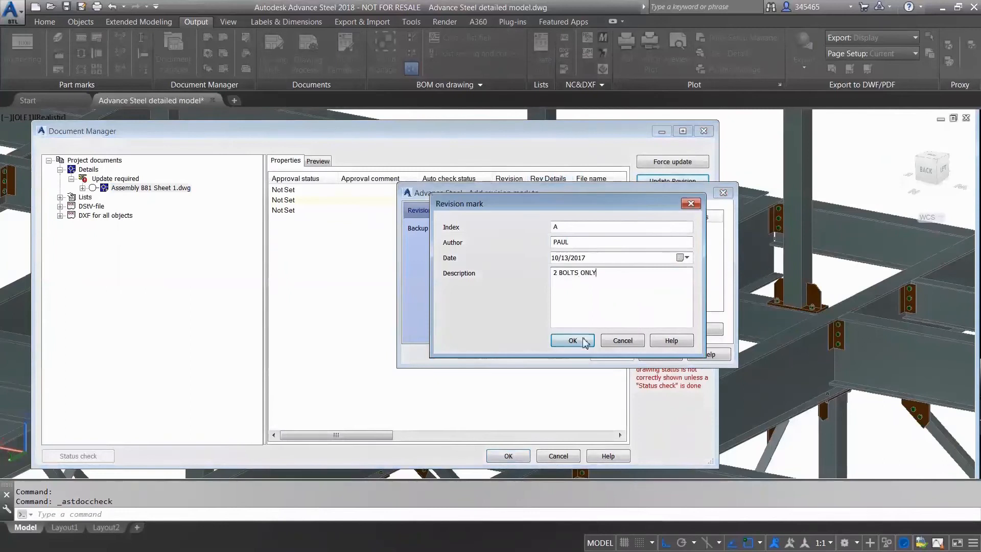
{"action": "left_click", "coordinate": [584, 338]}
{"action": "left_click", "coordinate": [613, 354]}
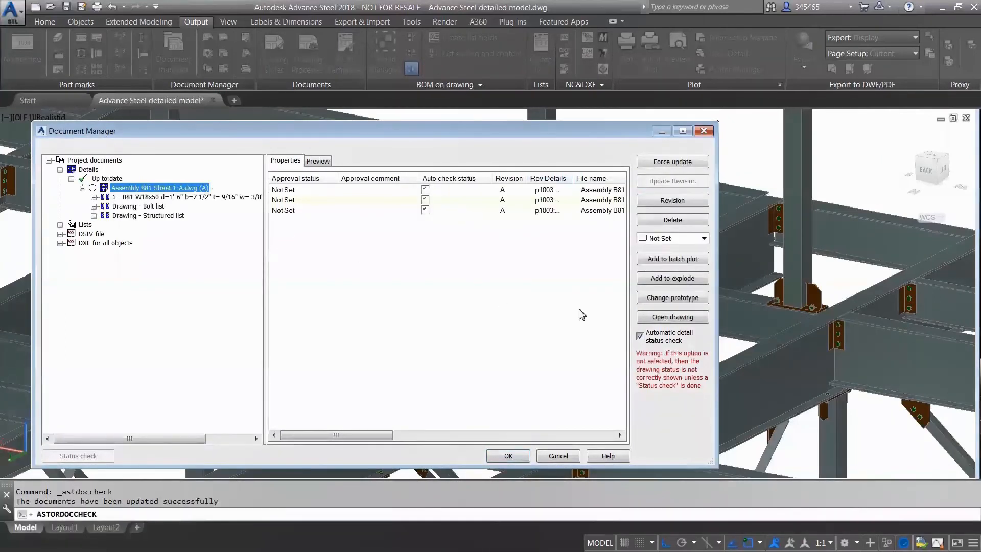
Open the revised Assembly B81 drawing and examine the revision clouds around the gusset plate and the title block's revision table.
{"action": "left_click", "coordinate": [661, 316]}
{"action": "scroll", "coordinate": [589, 418], "scroll_direction": "up", "scroll_amount": 4}
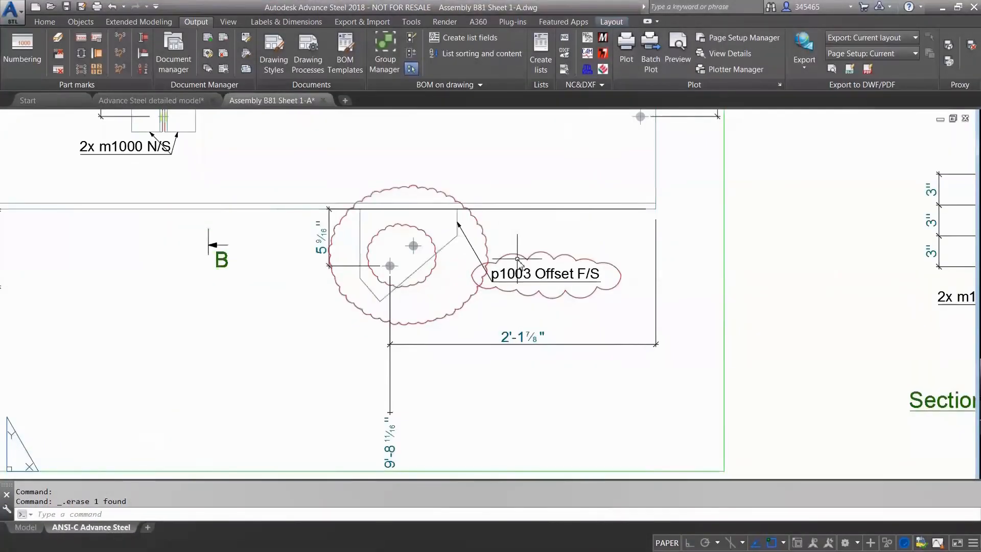
{"action": "middle_click_drag", "start_coordinate": [764, 366], "coordinate": [383, 165]}
{"action": "scroll", "coordinate": [511, 288], "scroll_direction": "down", "scroll_amount": 5}
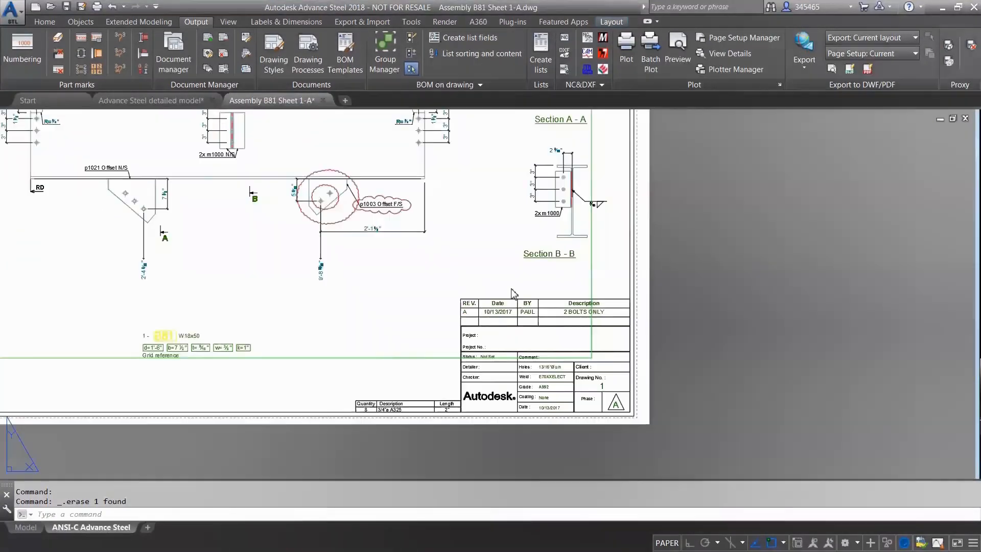
{"action": "mouse_move", "coordinate": [499, 230]}
{"action": "middle_mouse_down"}
{"action": "mouse_move", "coordinate": [540, 306]}
{"action": "mouse_move", "coordinate": [574, 419]}
{"action": "mouse_move", "coordinate": [567, 499]}
{"action": "middle_mouse_up"}
{"action": "scroll", "coordinate": [626, 245], "scroll_direction": "up", "scroll_amount": 5}
{"action": "mouse_move", "coordinate": [626, 245]}
{"action": "middle_mouse_down"}
{"action": "mouse_move", "coordinate": [616, 312]}
{"action": "mouse_move", "coordinate": [605, 215]}
{"action": "middle_mouse_up"}
{"action": "scroll", "coordinate": [619, 314], "scroll_direction": "down", "scroll_amount": 6}
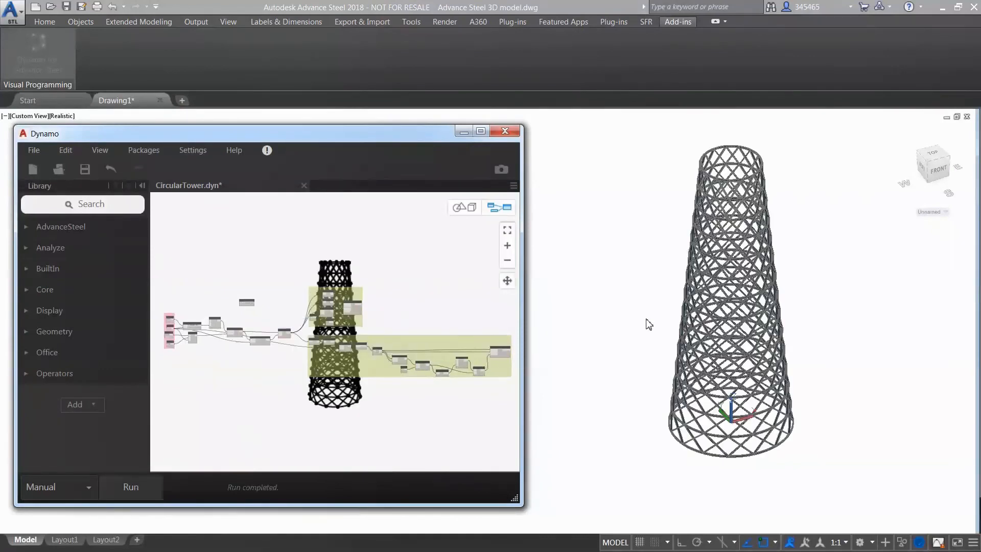
Generate the steel tower from the CircularTower graph, set its Height input to 40000, and run the graph again.
{"action": "left_click", "coordinate": [806, 273]}
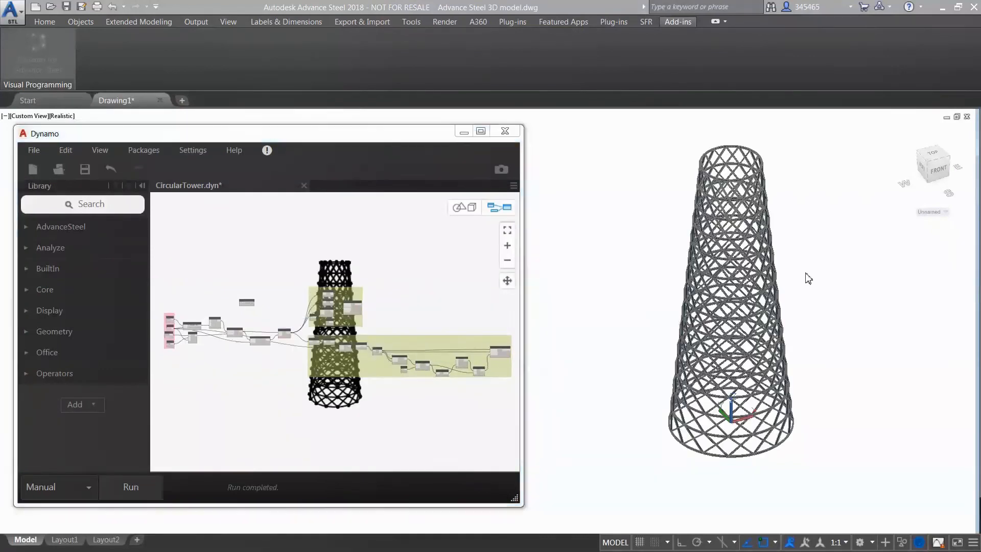
{"action": "middle_click_drag", "start_coordinate": [812, 256], "coordinate": [659, 256], "text": "shift"}
{"action": "left_click", "coordinate": [215, 368]}
{"action": "scroll", "coordinate": [182, 351], "scroll_direction": "up", "scroll_amount": 5}
{"action": "scroll", "coordinate": [179, 313], "scroll_direction": "up", "scroll_amount": 1}
{"action": "middle_click_drag", "start_coordinate": [179, 313], "coordinate": [289, 327]}
{"action": "left_click", "coordinate": [232, 253]}
{"action": "key", "text": "BackSpace"}
{"action": "key", "text": "BackSpace"}
{"action": "type", "text": "40"}
{"action": "left_click", "coordinate": [134, 489]}
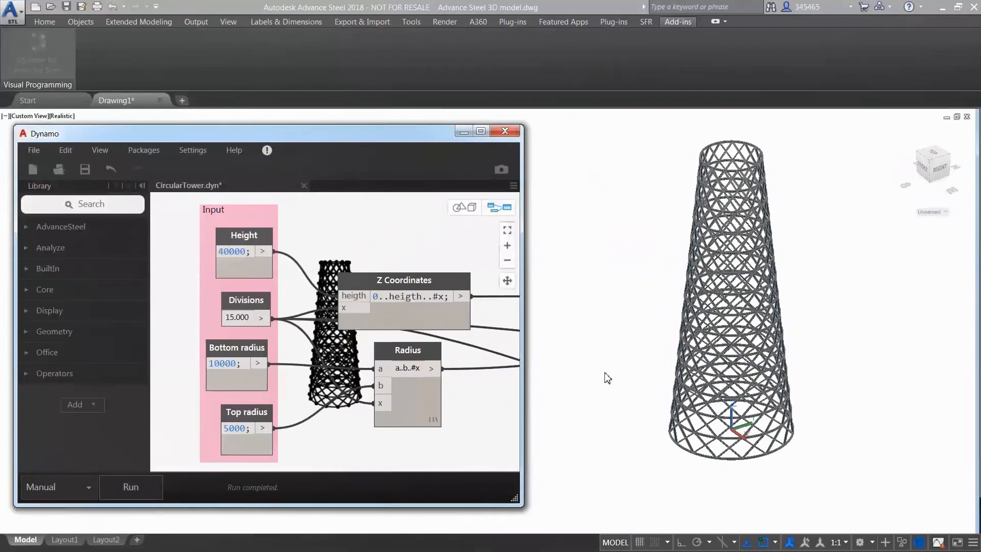
Set the tower's Bottom radius to 14000 and its Top radius to 6000, running the graph after each change.
{"action": "left_click_drag", "start_coordinate": [220, 364], "coordinate": [211, 365]}
{"action": "type", "text": "14"}
{"action": "left_click", "coordinate": [131, 487]}
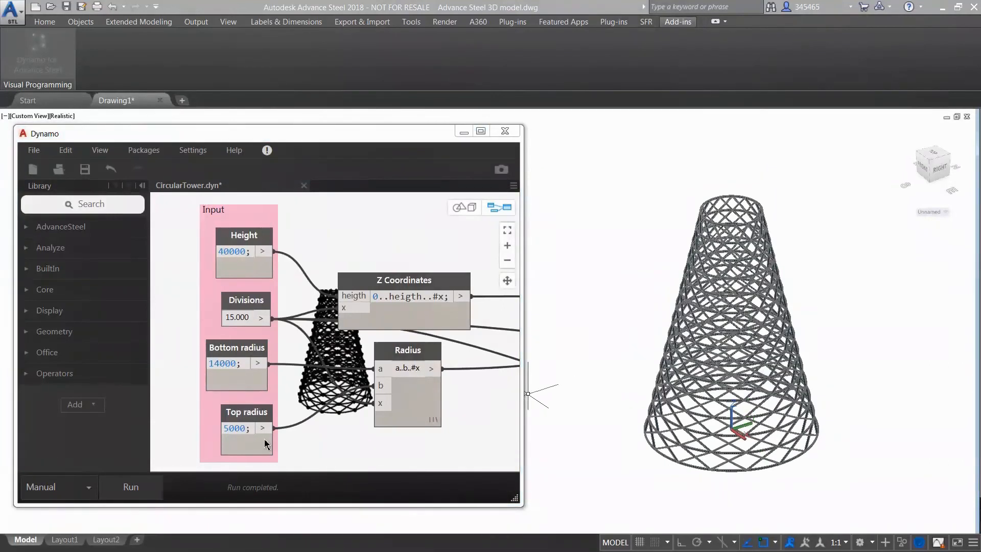
{"action": "left_click", "coordinate": [122, 487]}
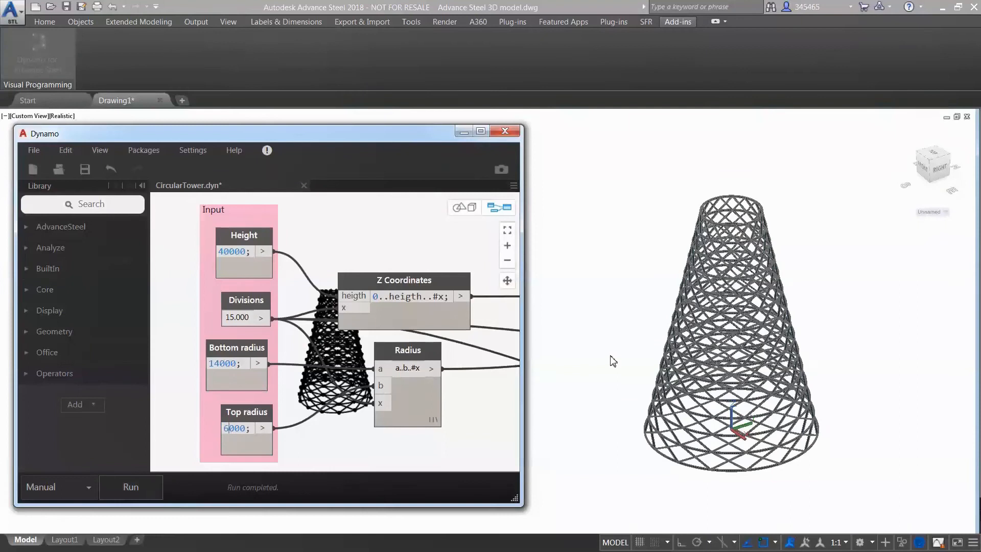
Examine the graph from its input nodes through to the StraightBeam.ByStartPointEndPoint node.
{"action": "left_click", "coordinate": [475, 413]}
{"action": "scroll", "coordinate": [476, 413], "scroll_direction": "down", "scroll_amount": 2}
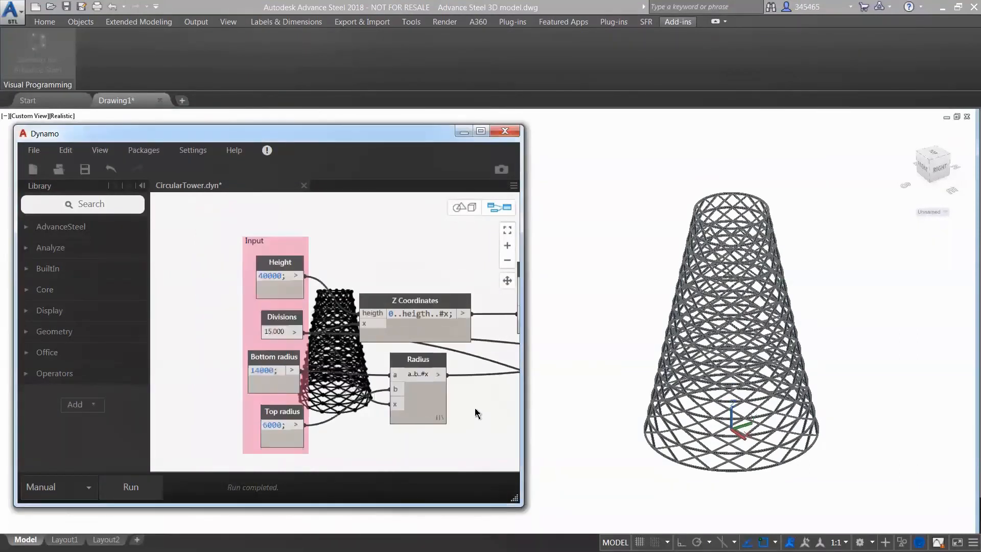
{"action": "scroll", "coordinate": [475, 408], "scroll_direction": "down", "scroll_amount": 3}
{"action": "middle_click_drag", "start_coordinate": [475, 409], "coordinate": [194, 349]}
{"action": "middle_click_drag", "start_coordinate": [504, 340], "coordinate": [105, 262]}
{"action": "middle_click_drag", "start_coordinate": [412, 337], "coordinate": [120, 304]}
{"action": "middle_click_drag", "start_coordinate": [407, 314], "coordinate": [216, 273]}
{"action": "scroll", "coordinate": [442, 314], "scroll_direction": "up", "scroll_amount": 2}
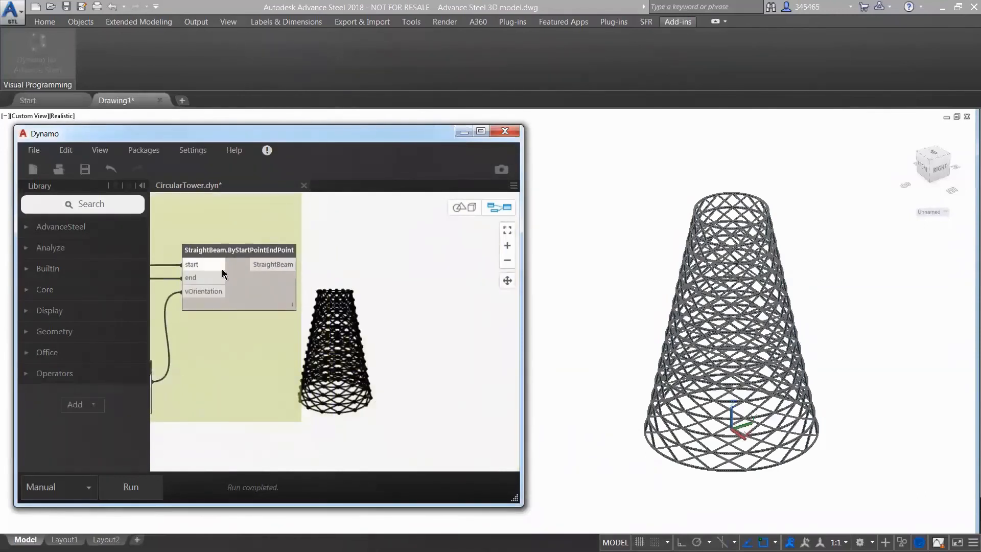
Add a BeamSection.SetSection node beside the StraightBeam.ByStartPointEndPoint node and connect the StraightBeam output to its beamElement input.
{"action": "left_click", "coordinate": [25, 227]}
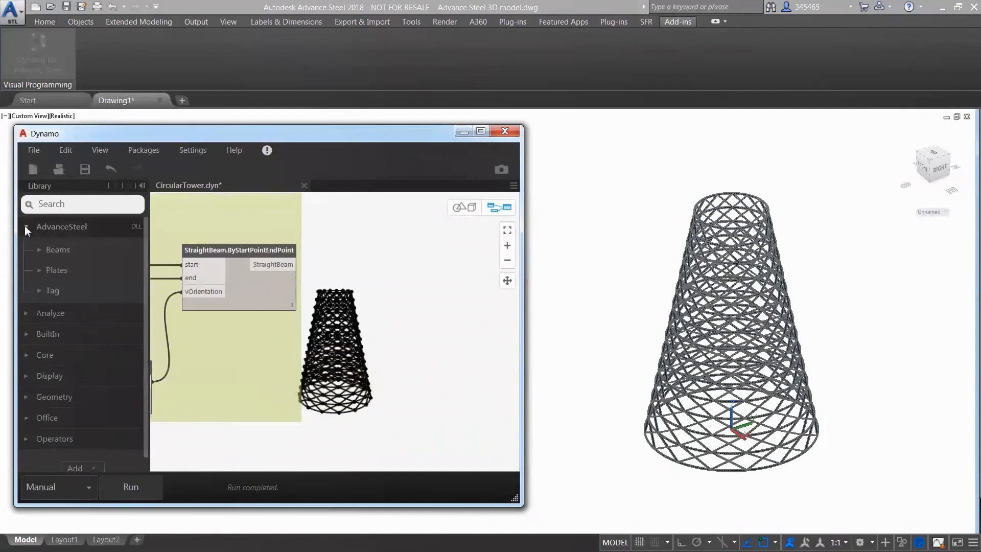
{"action": "left_click", "coordinate": [52, 289]}
{"action": "left_click", "coordinate": [80, 312]}
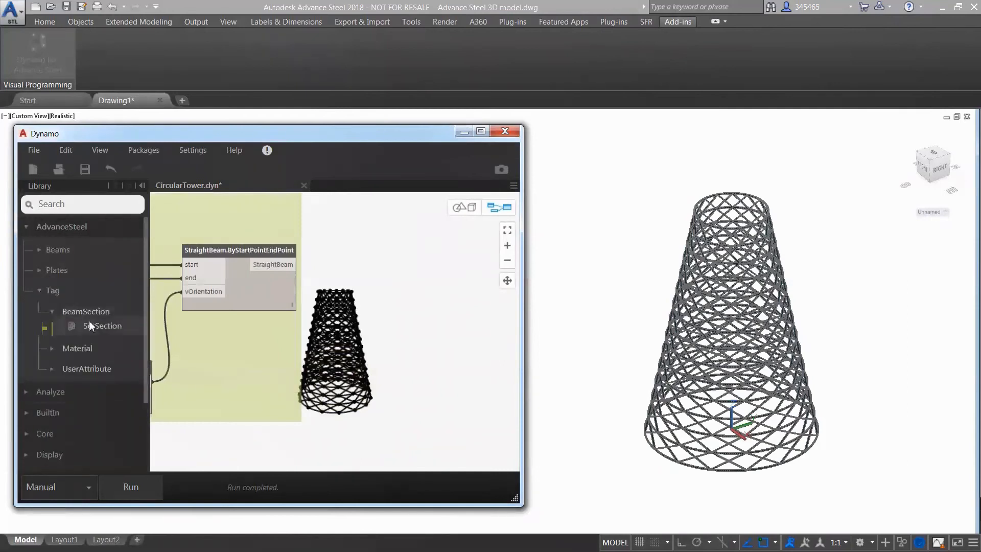
{"action": "left_click", "coordinate": [89, 326]}
{"action": "left_click_drag", "start_coordinate": [348, 313], "coordinate": [418, 246]}
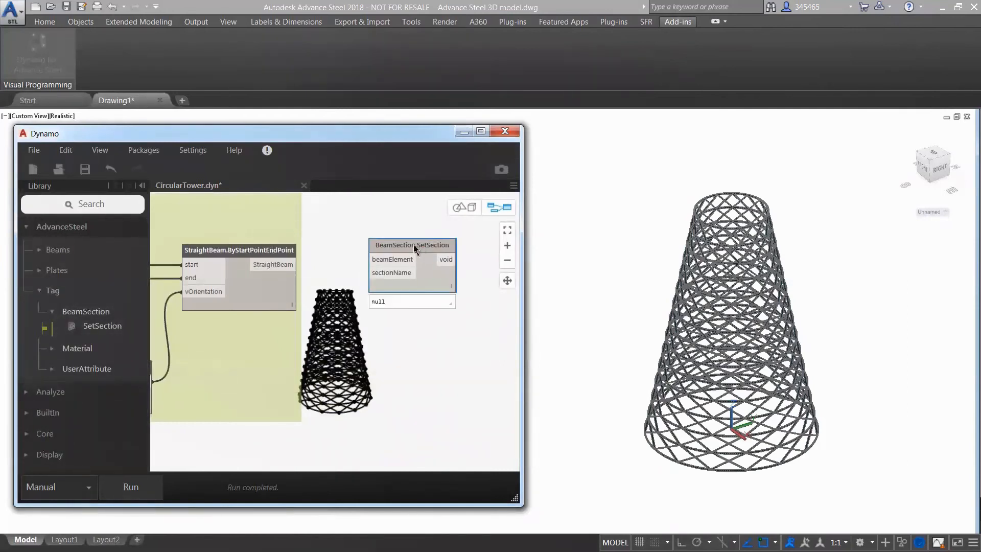
{"action": "left_click", "coordinate": [298, 264]}
{"action": "left_click", "coordinate": [371, 261]}
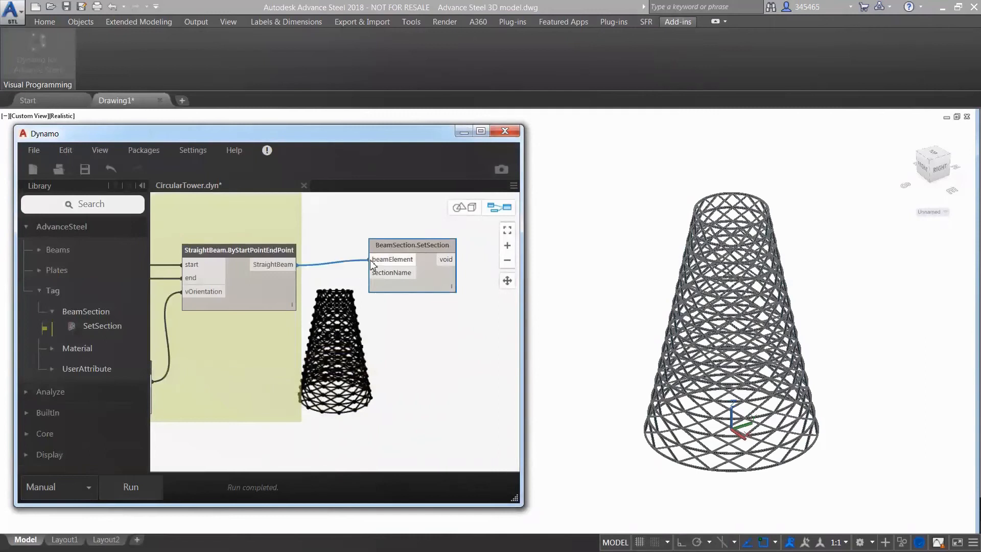
Add a String node below the BeamSection.SetSection node and connect it to the sectionName input.
{"action": "left_click", "coordinate": [110, 205]}
{"action": "type", "text": "string"}
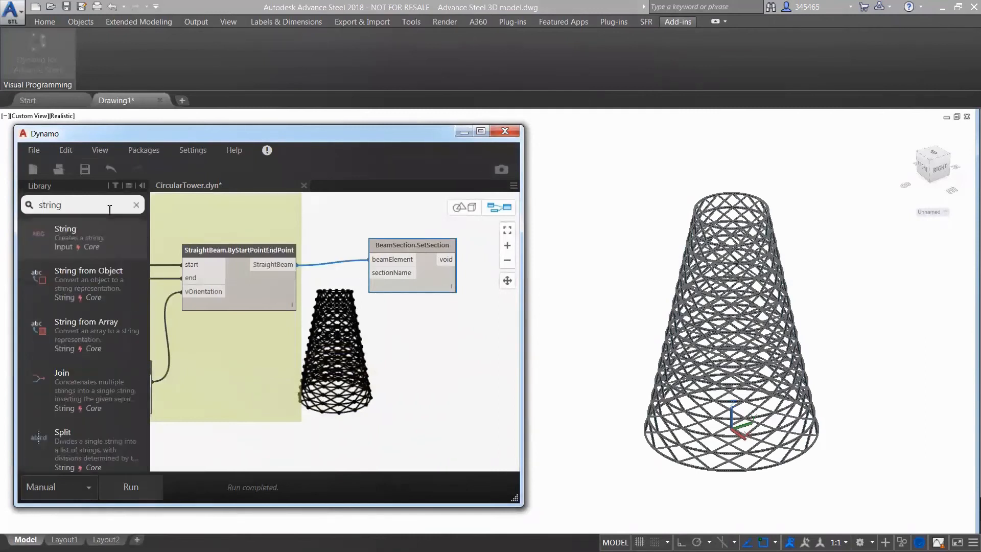
{"action": "left_click", "coordinate": [65, 231]}
{"action": "left_click_drag", "start_coordinate": [350, 344], "coordinate": [435, 370]}
{"action": "left_click_drag", "start_coordinate": [372, 279], "coordinate": [420, 392]}
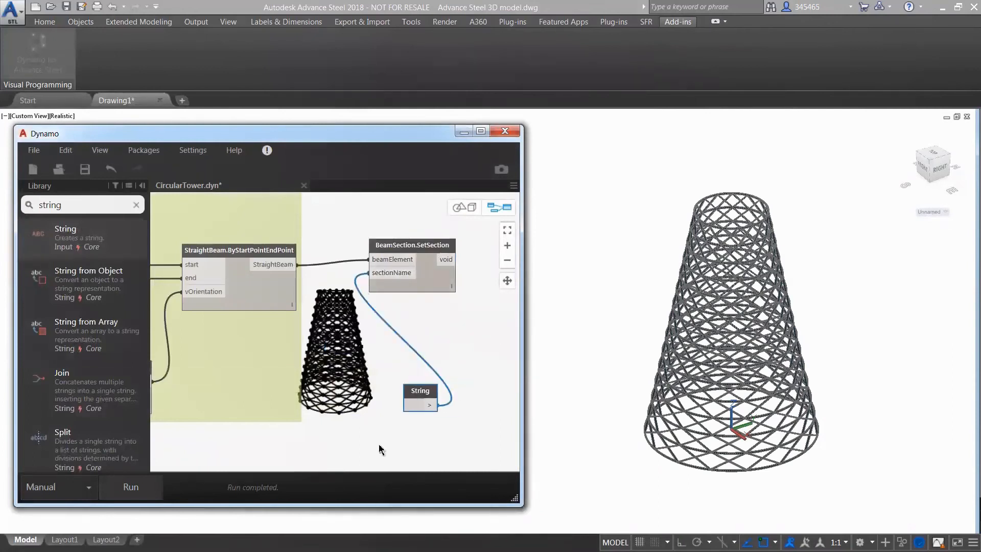
Paste the section name "AISC 14.1 HSS Round#@§@#HSSRound 7x0.250" into the String node.
{"action": "right_click", "coordinate": [412, 405]}
{"action": "left_click", "coordinate": [440, 443]}
{"action": "left_click", "coordinate": [445, 445]}
{"action": "middle_click_drag", "start_coordinate": [453, 441], "coordinate": [400, 438]}
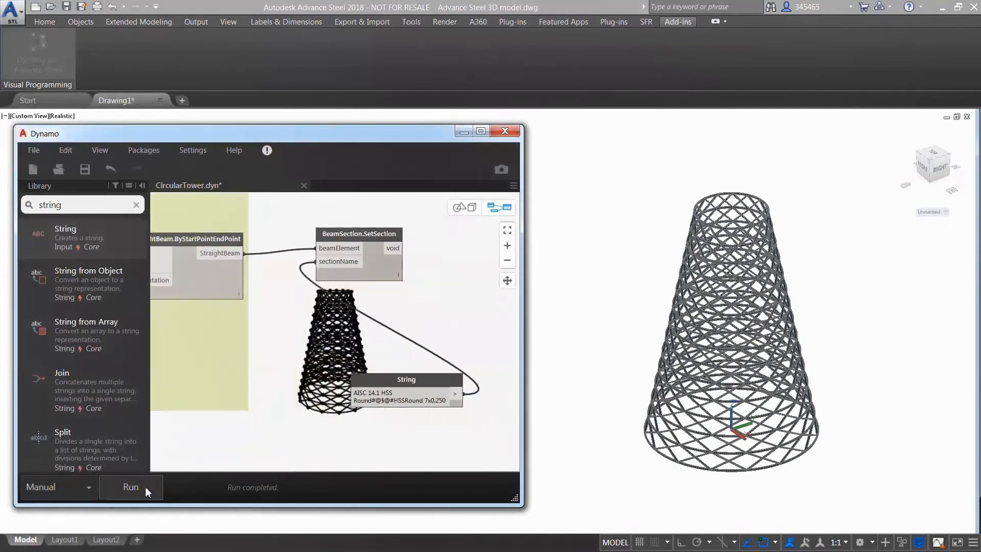
Examine the tower's ring and diagonal members in the 3D model up close and from another angle.
{"action": "left_click", "coordinate": [840, 369]}
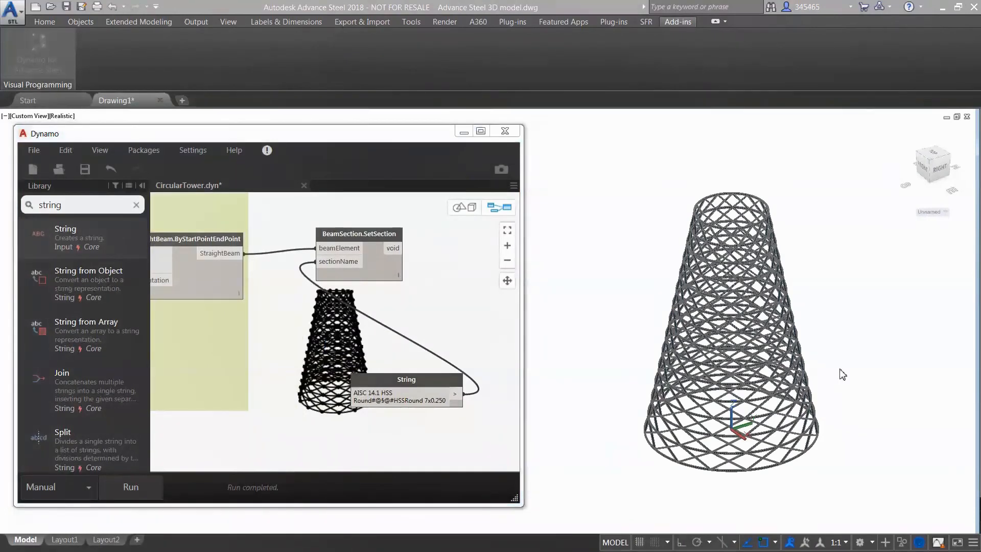
{"action": "scroll", "coordinate": [721, 290], "scroll_direction": "up", "scroll_amount": 2}
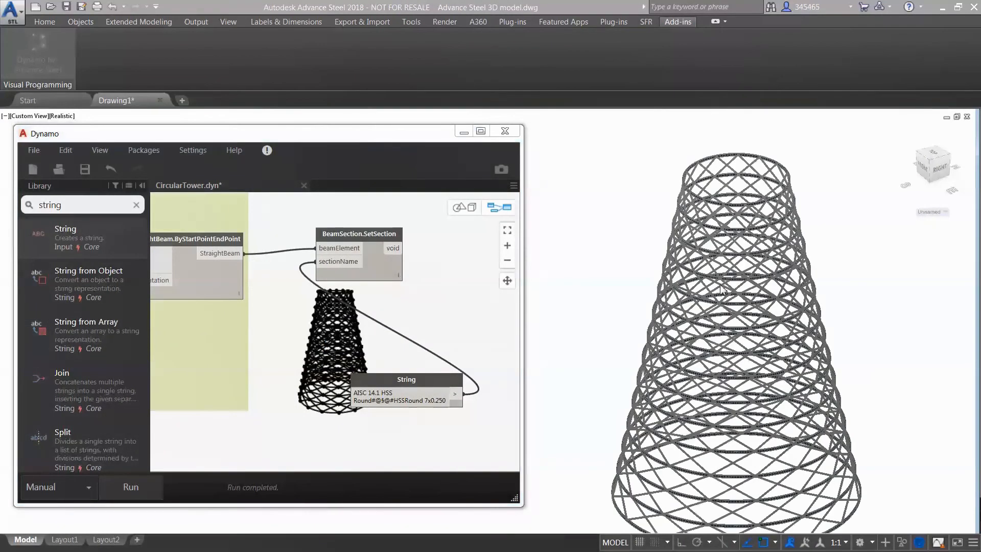
{"action": "scroll", "coordinate": [720, 291], "scroll_direction": "up", "scroll_amount": 3}
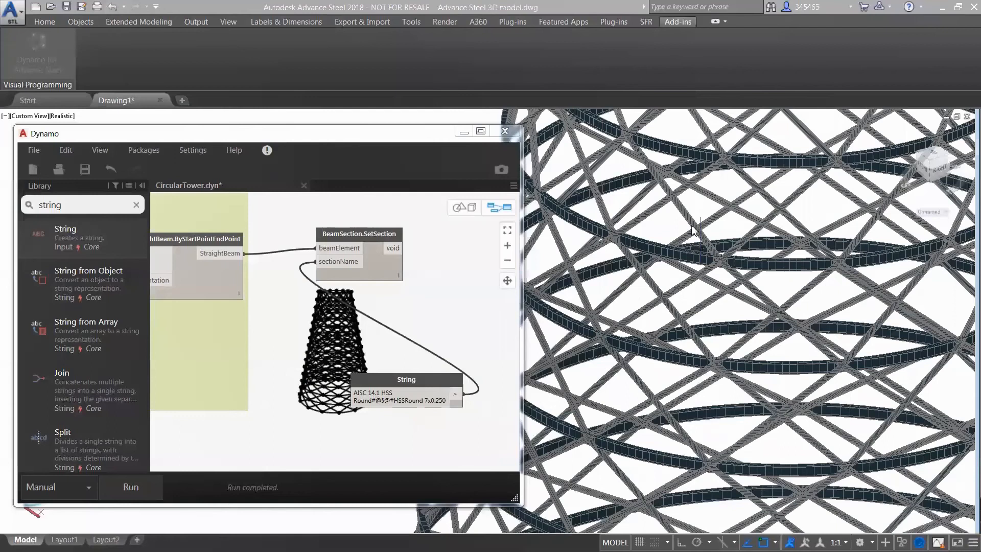
{"action": "scroll", "coordinate": [751, 238], "scroll_direction": "down", "scroll_amount": 3}
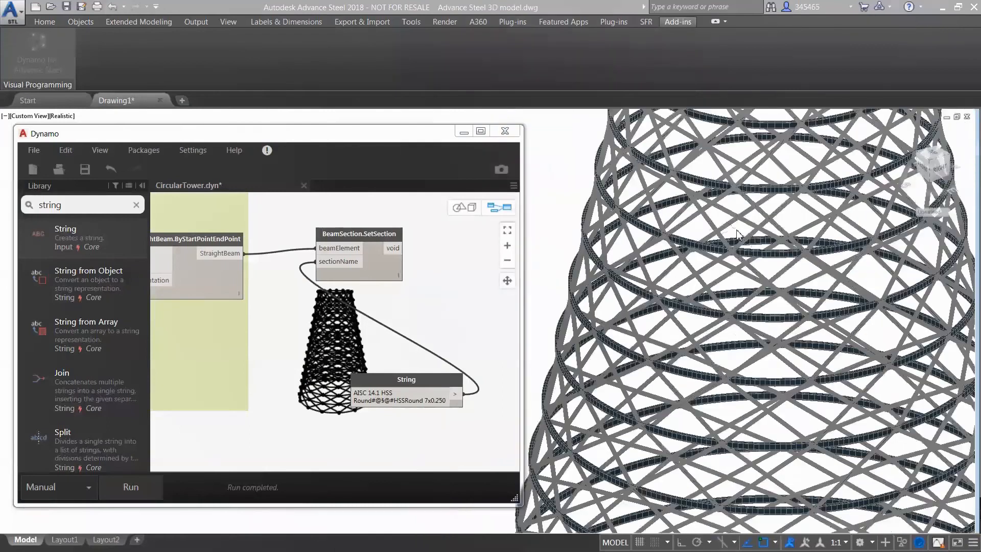
{"action": "middle_click_drag", "start_coordinate": [736, 233], "coordinate": [894, 310]}
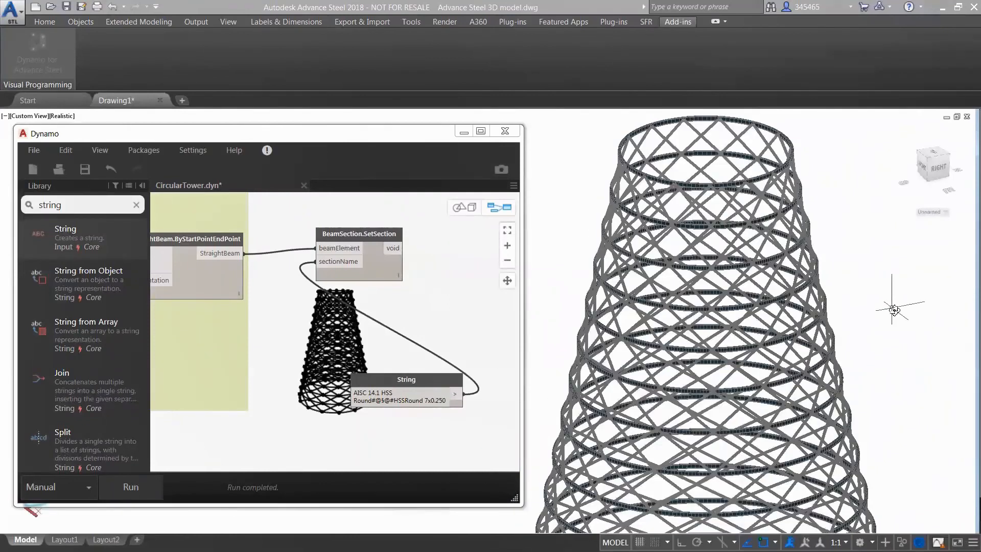